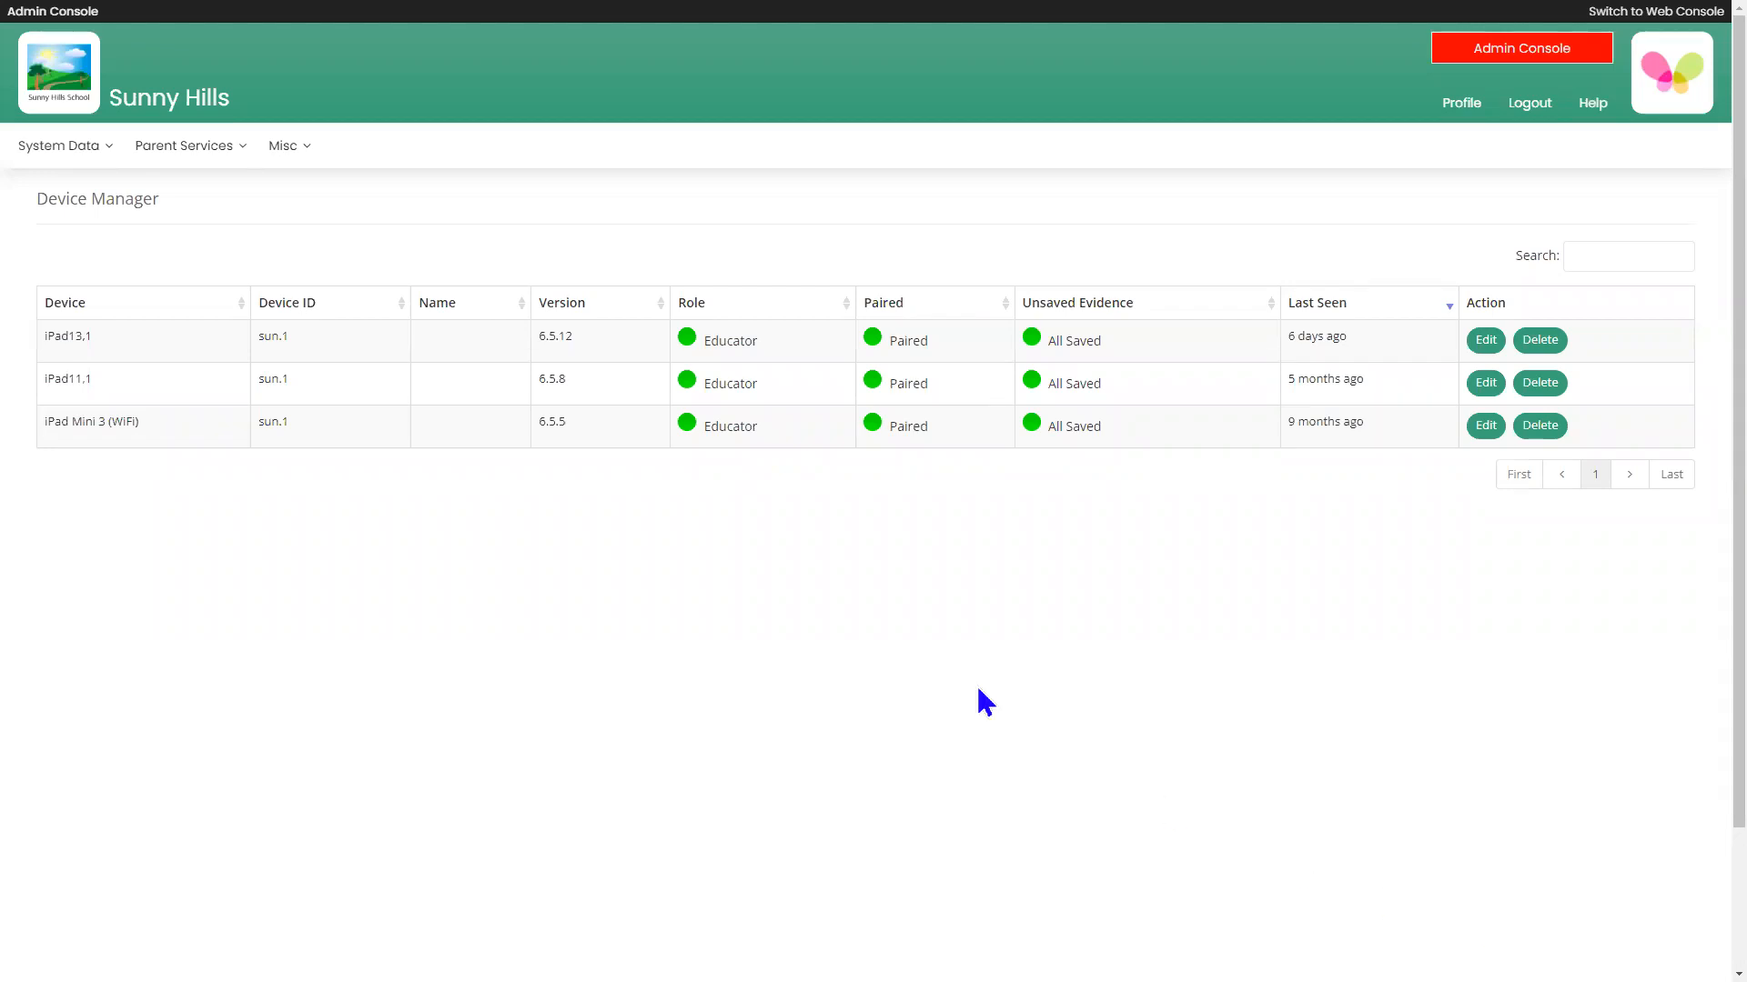
Step: Search the frameworks list for "engli" and open the Functional Skills English framework's items for editing
click(87, 151)
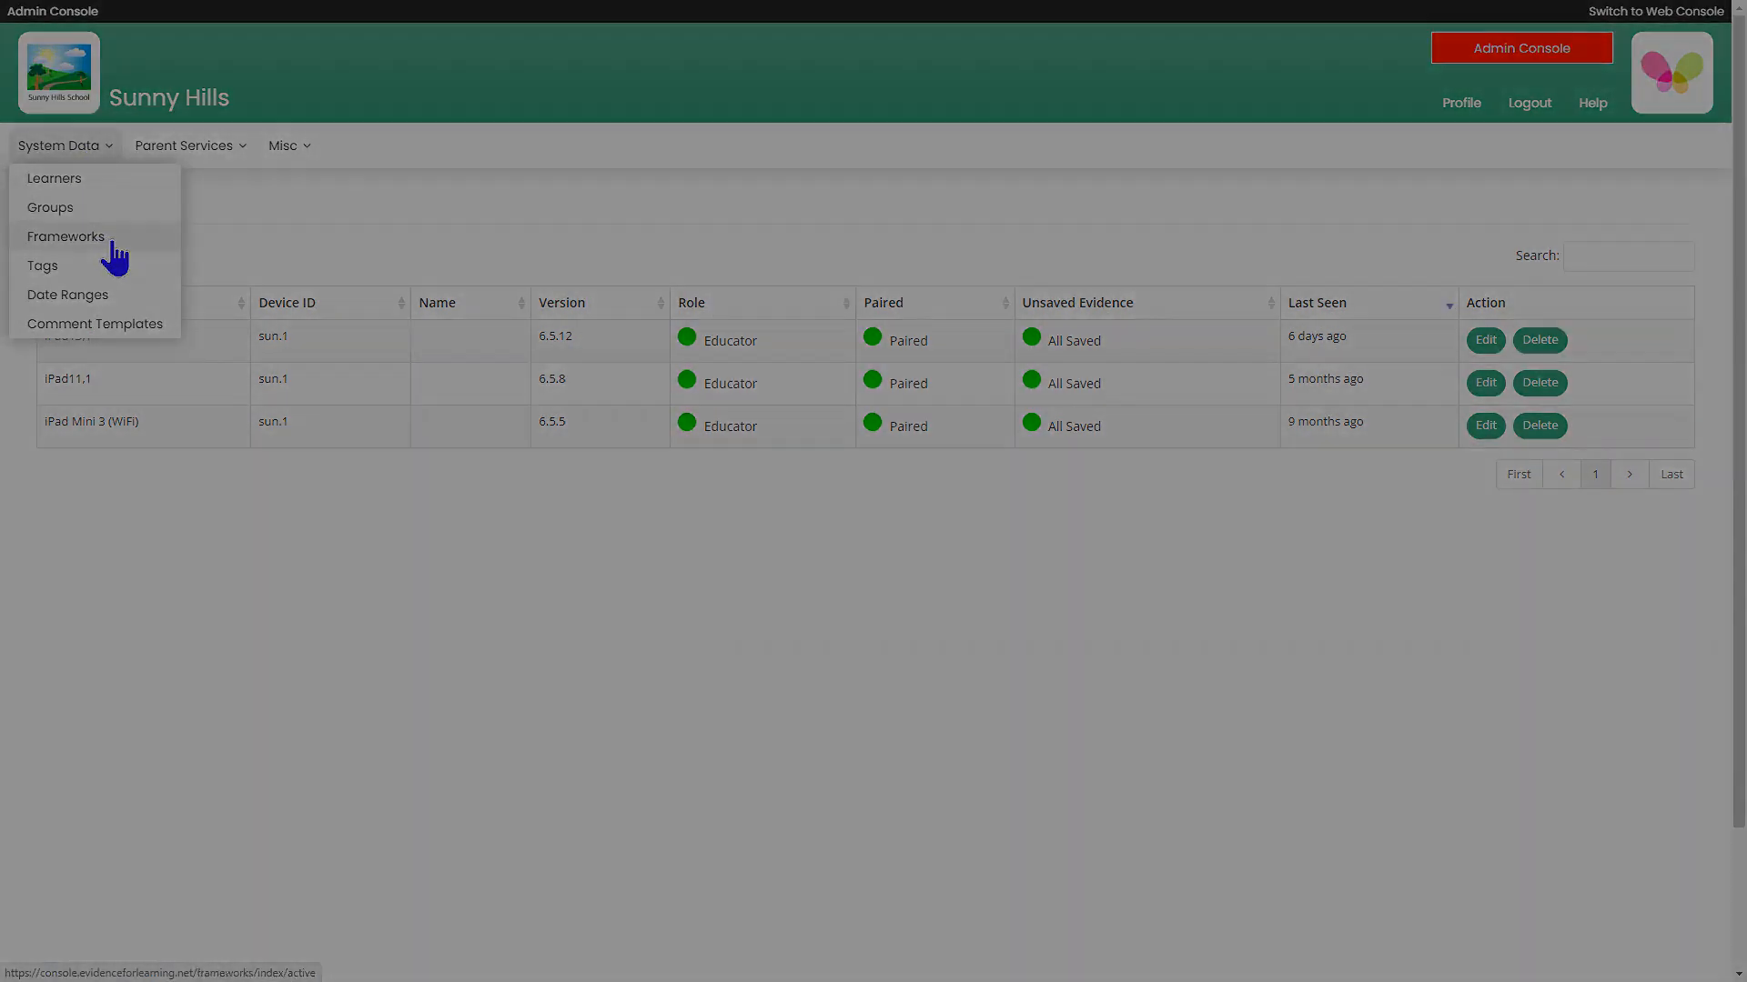
click(112, 244)
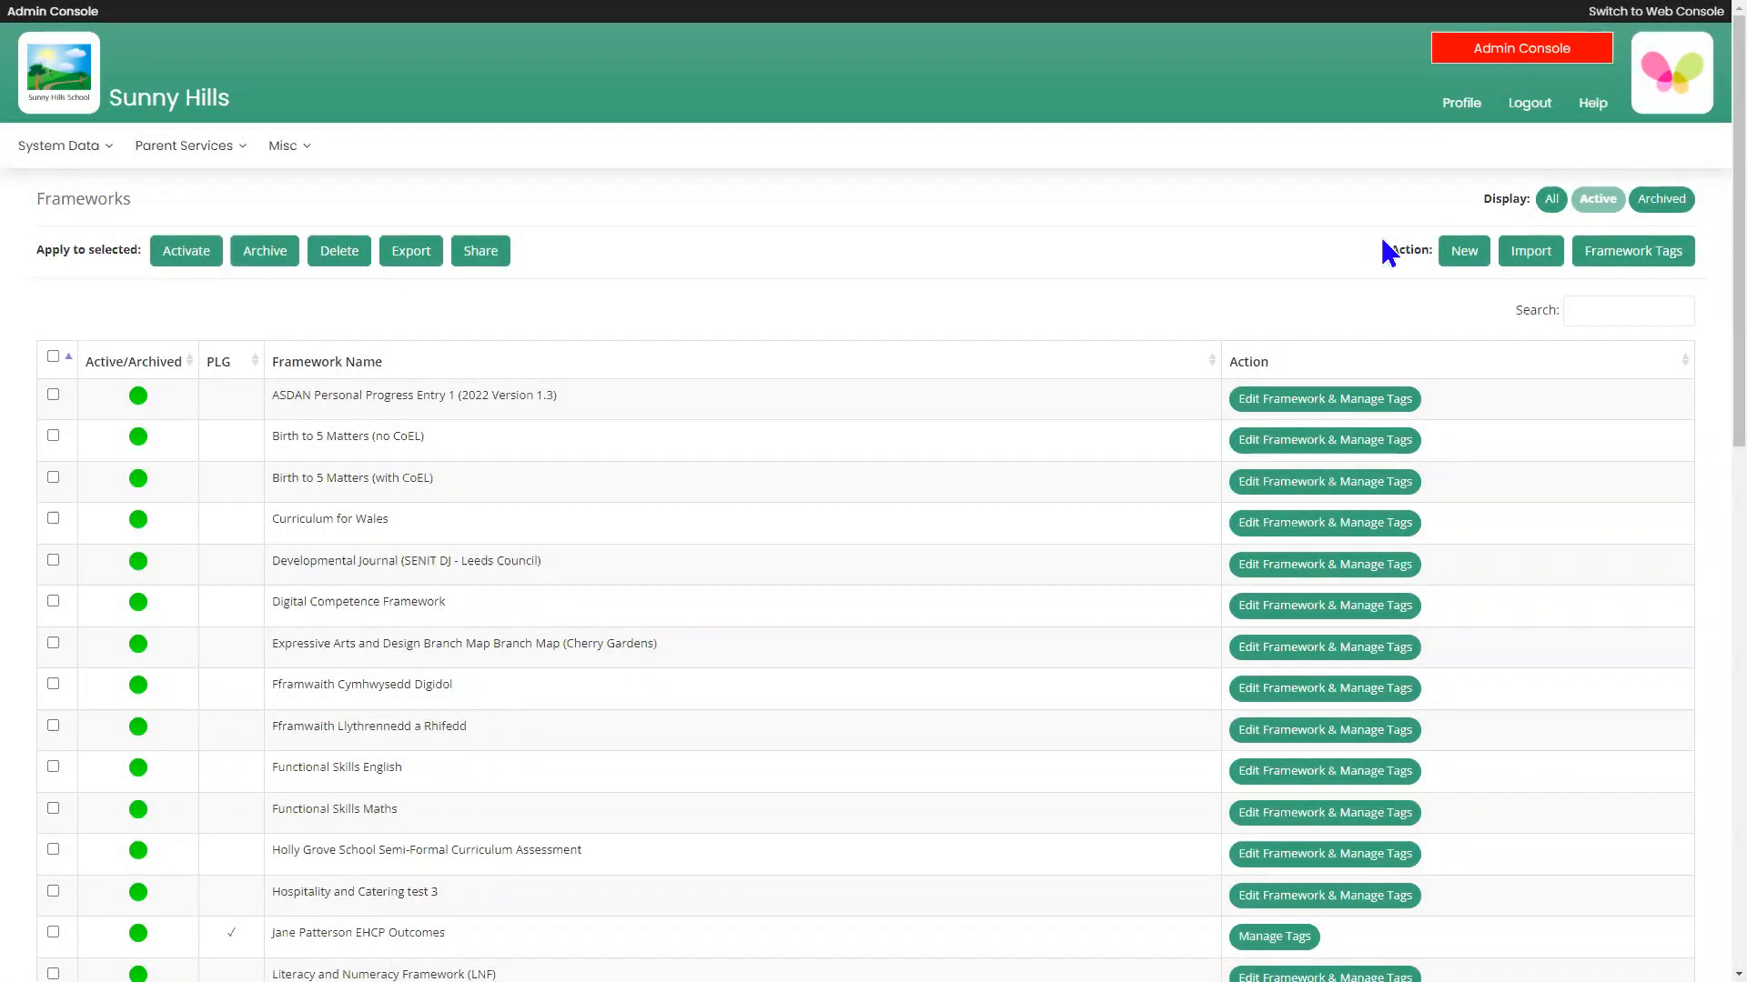
click(1631, 309)
text(engl)
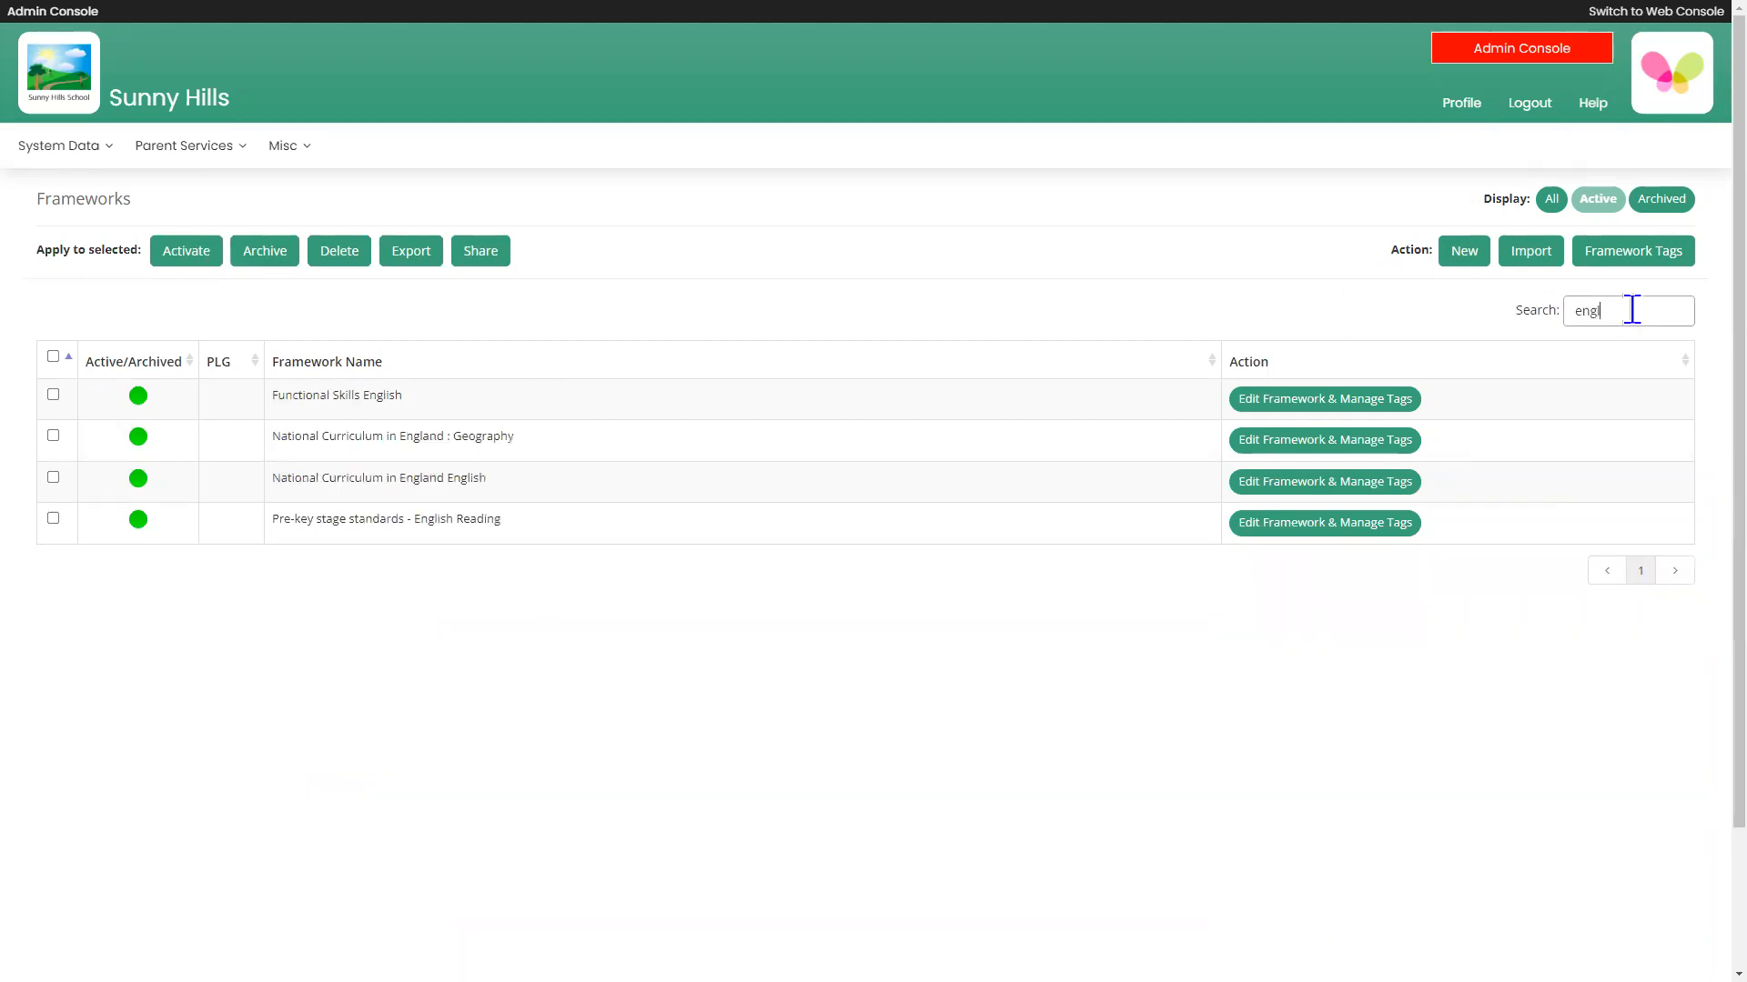
text(i)
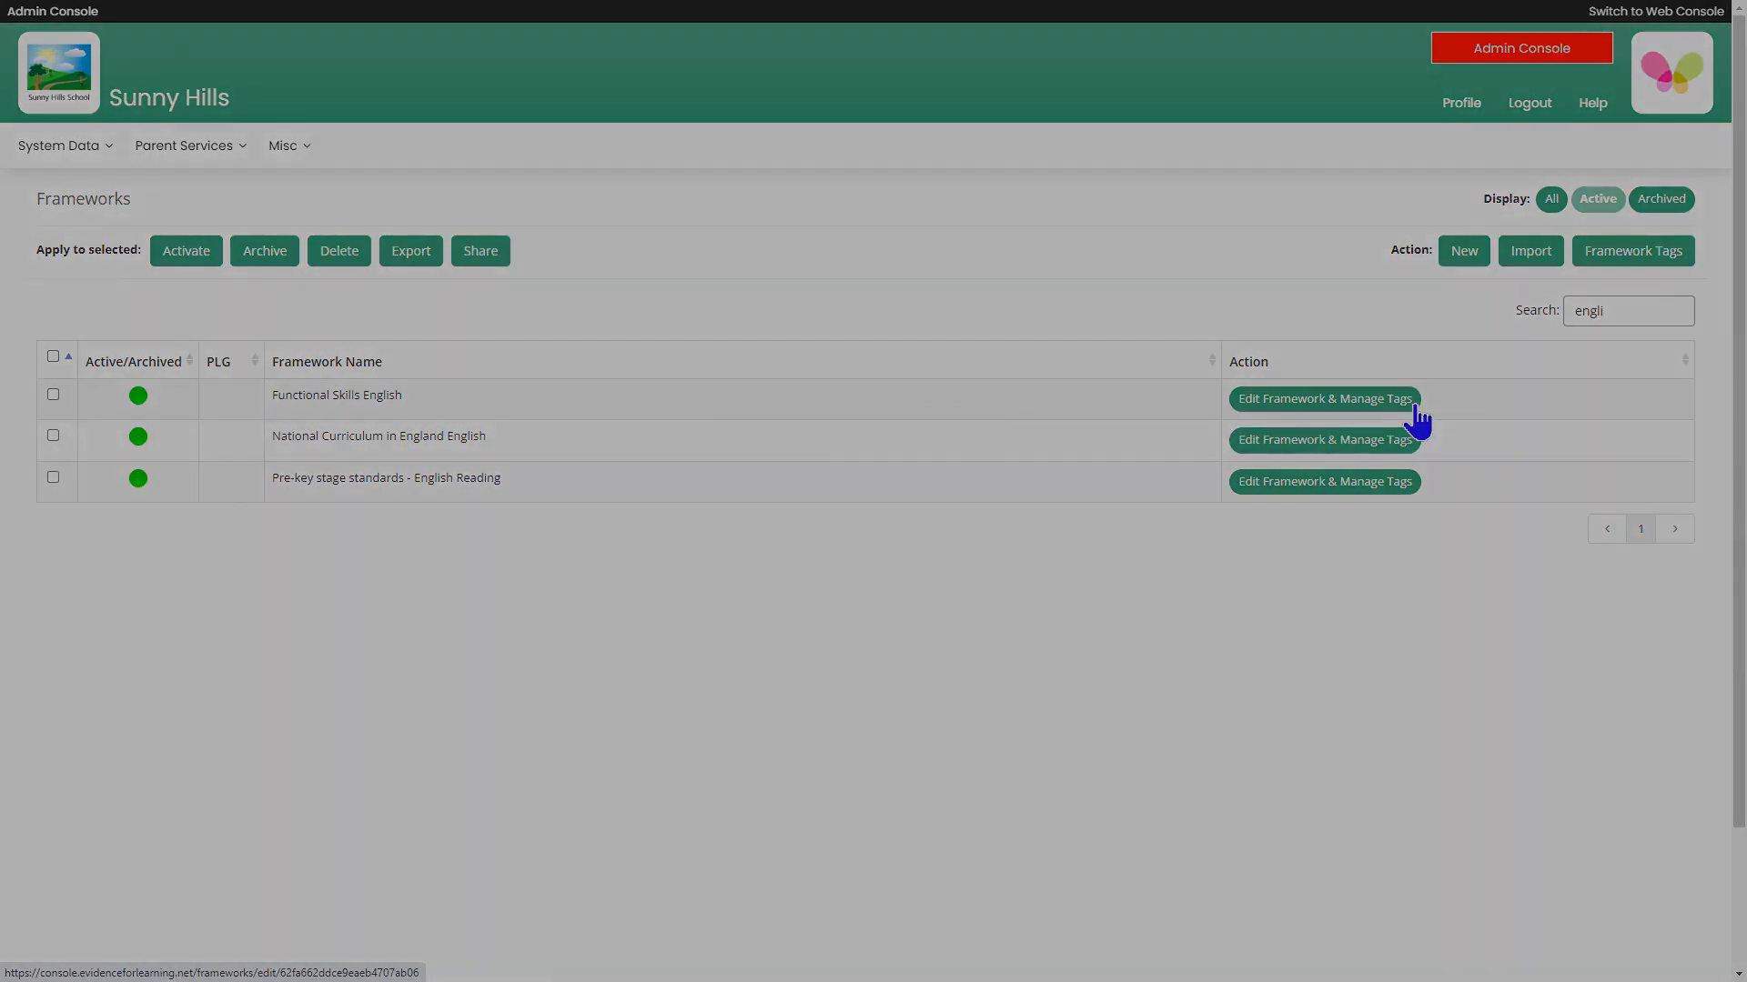
click(1325, 399)
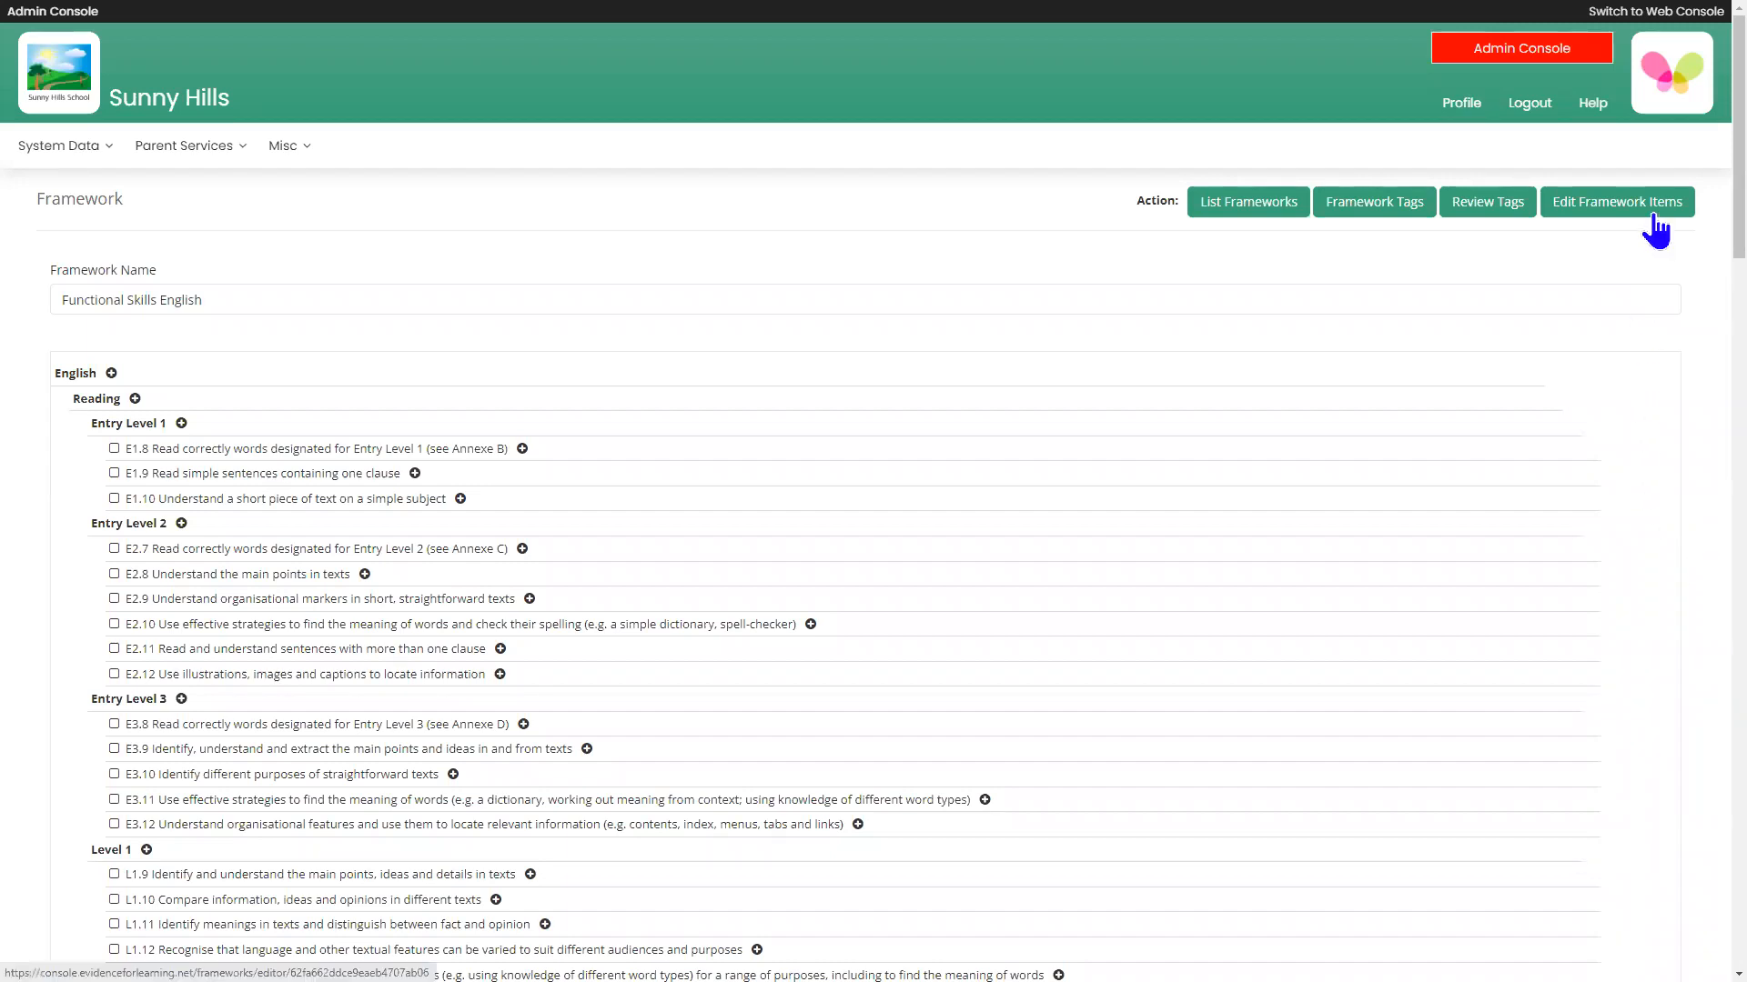
click(1653, 218)
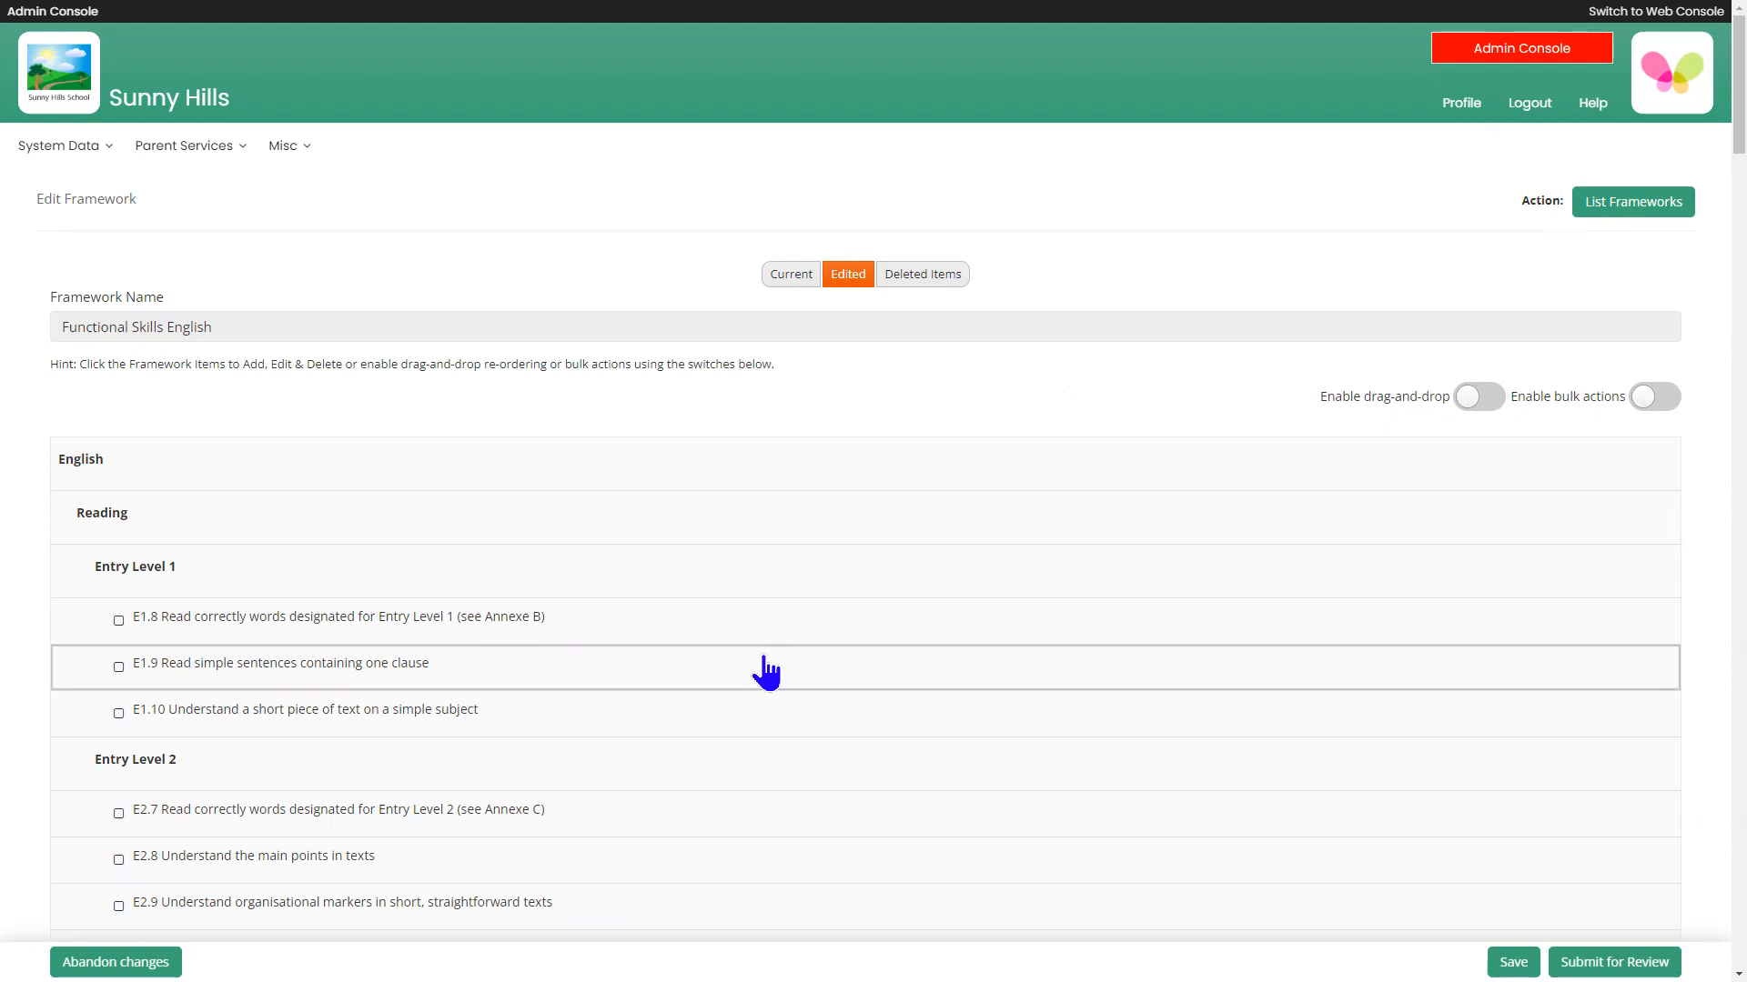
Step: Edit item E1.9 under Entry Level 1 Reading, adding "updated" to the end of its text
click(615, 680)
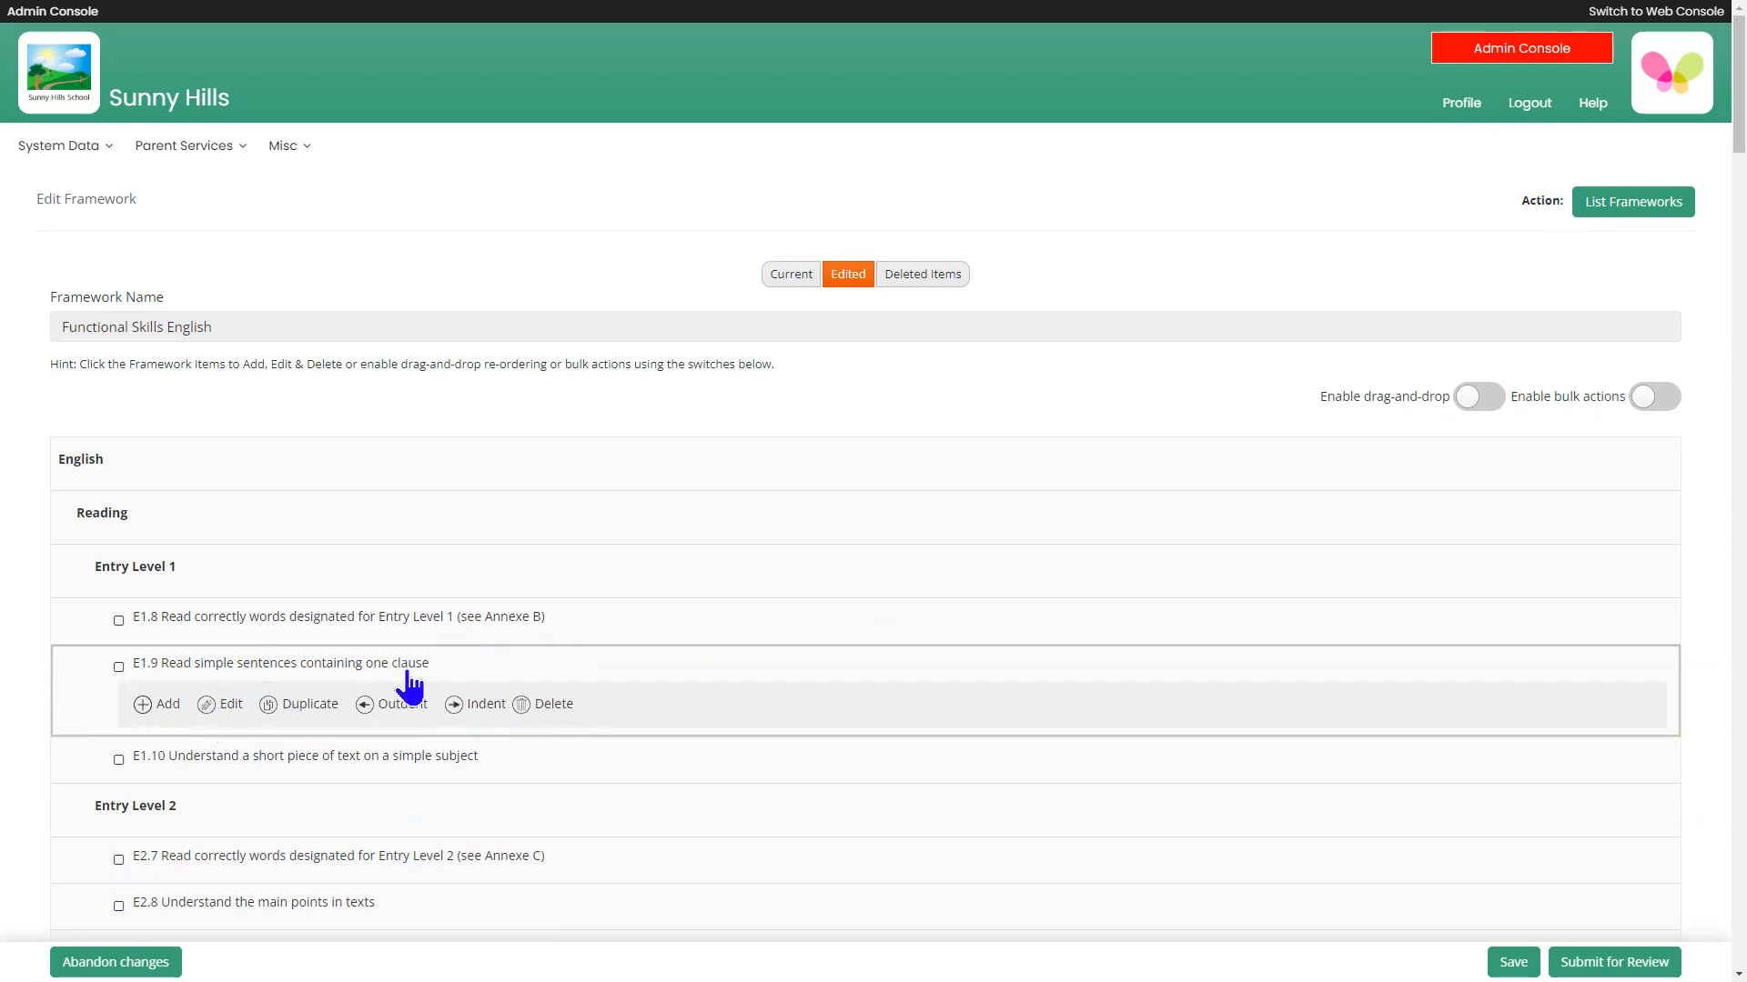
click(225, 713)
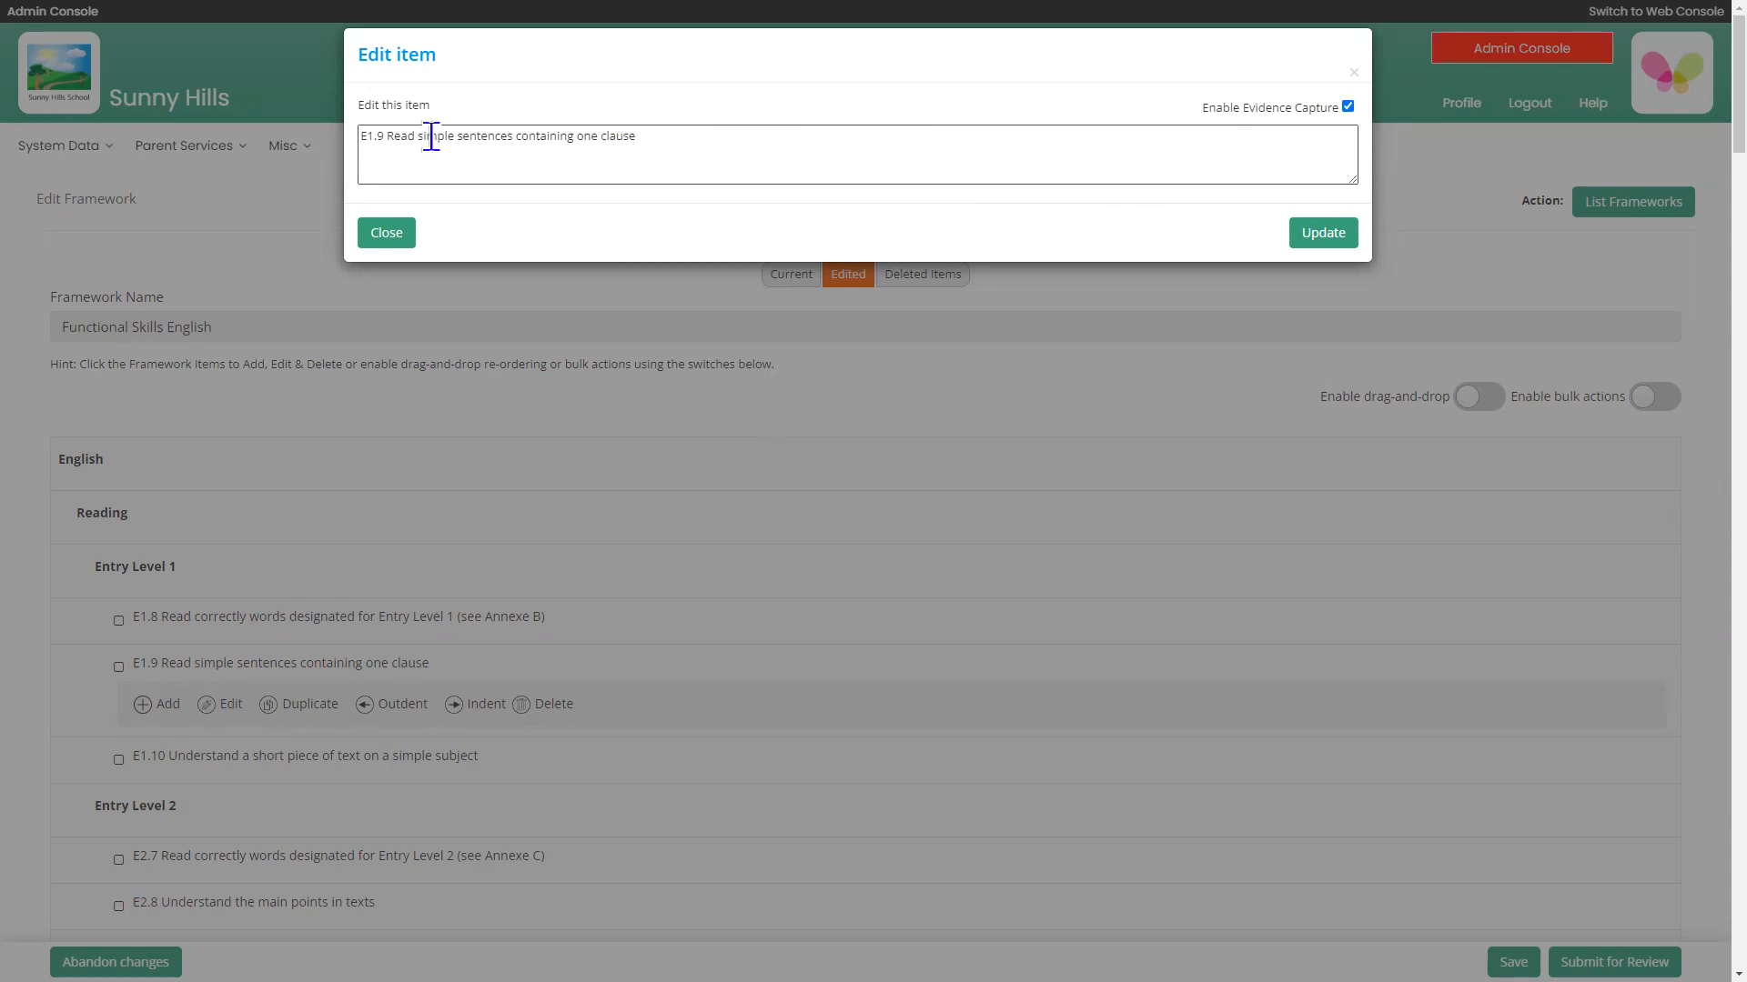
click(690, 136)
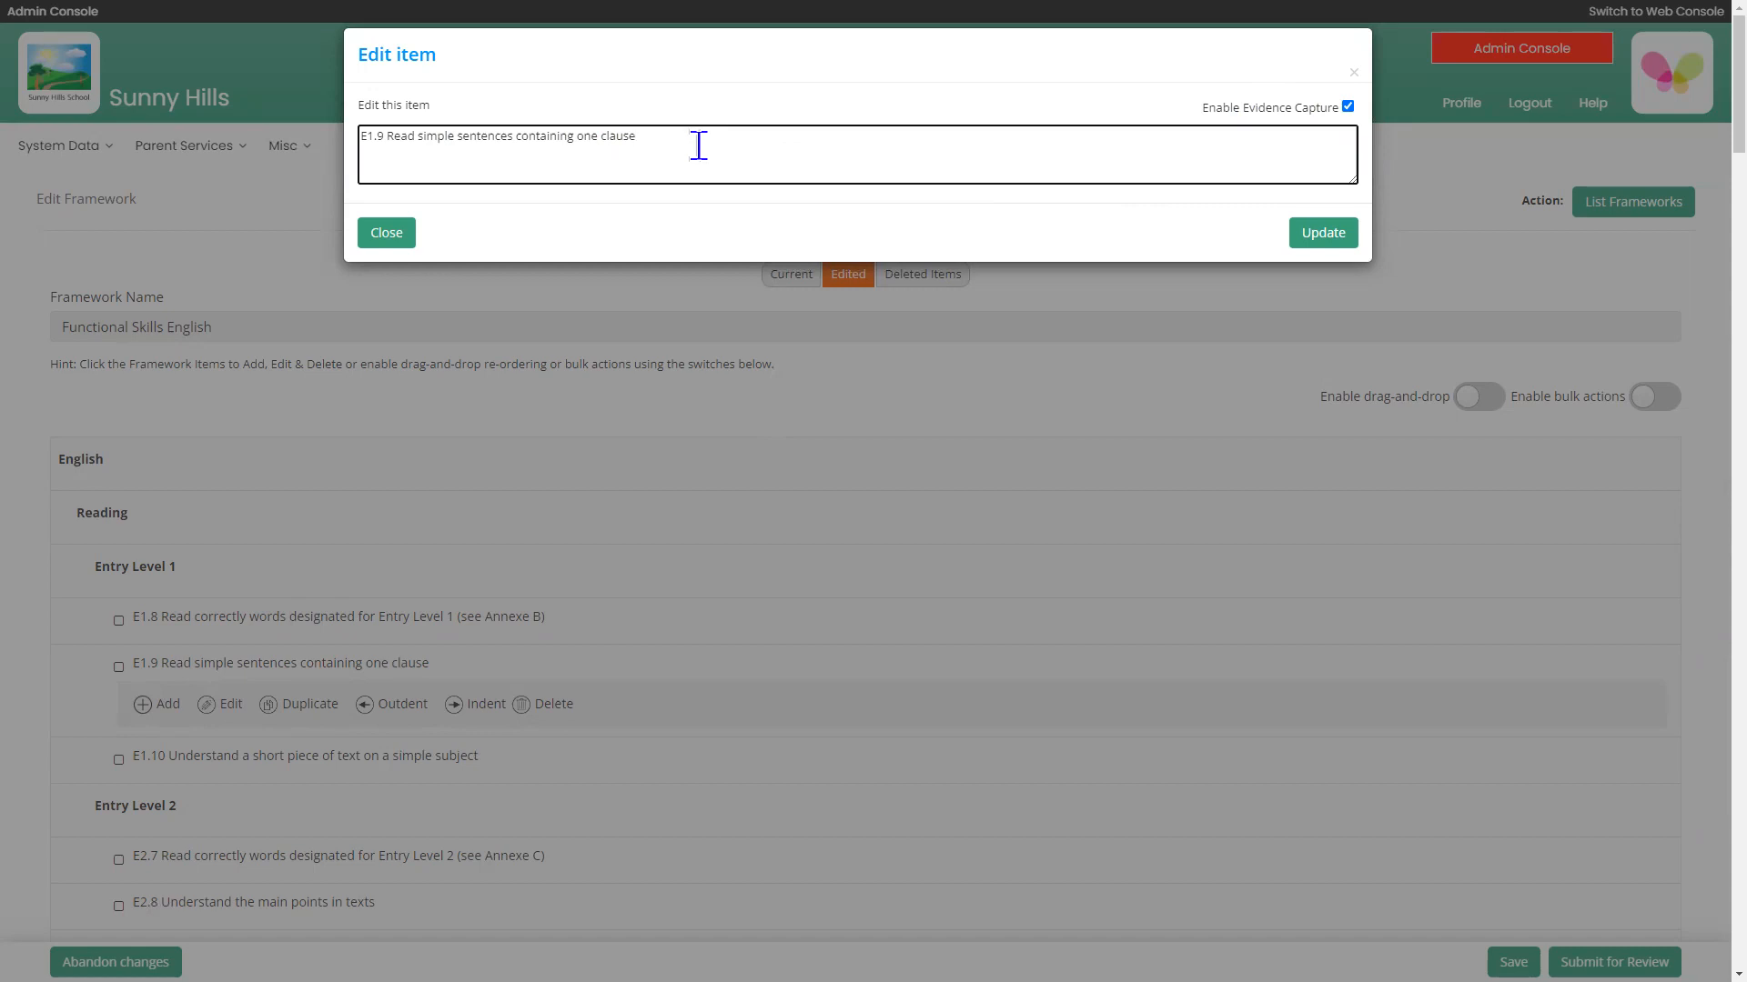
text(updated)
click(1314, 238)
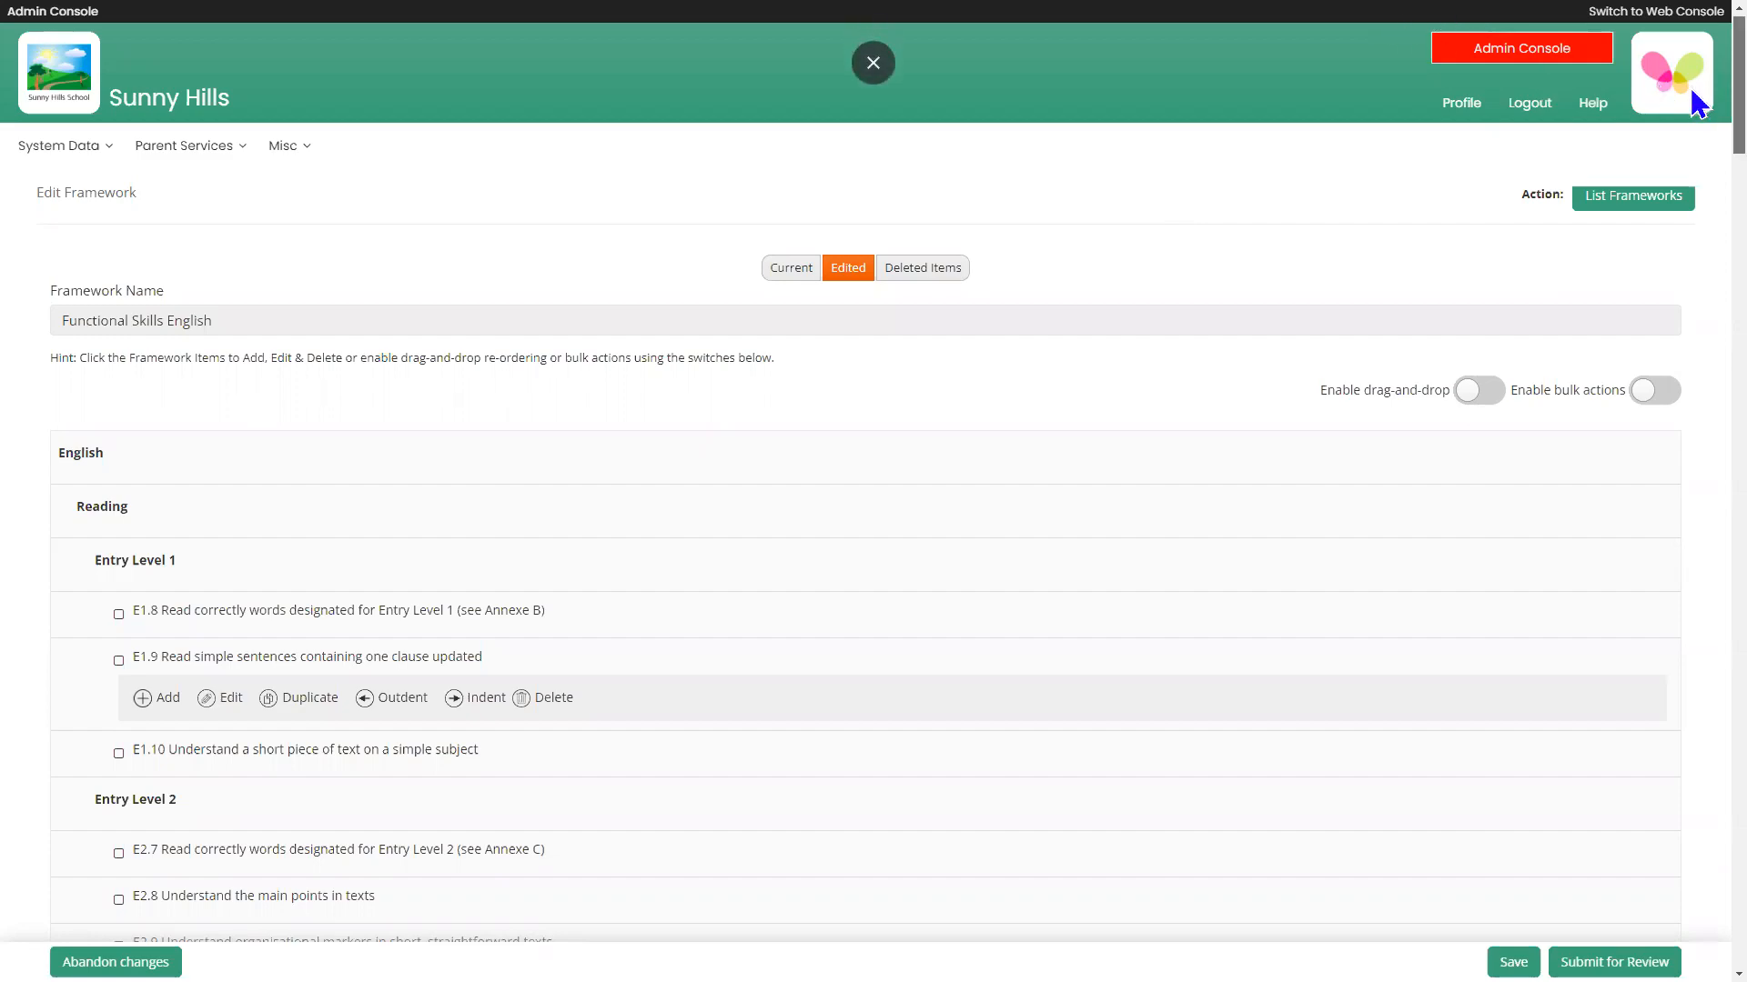
Step: Reorder the last Level 2 section with drag-and-drop enabled, moving L2.7 directly above L2.8, and turn drag-and-drop off
scroll(1698, 101, down, 1)
scroll(1698, 102, down, 10)
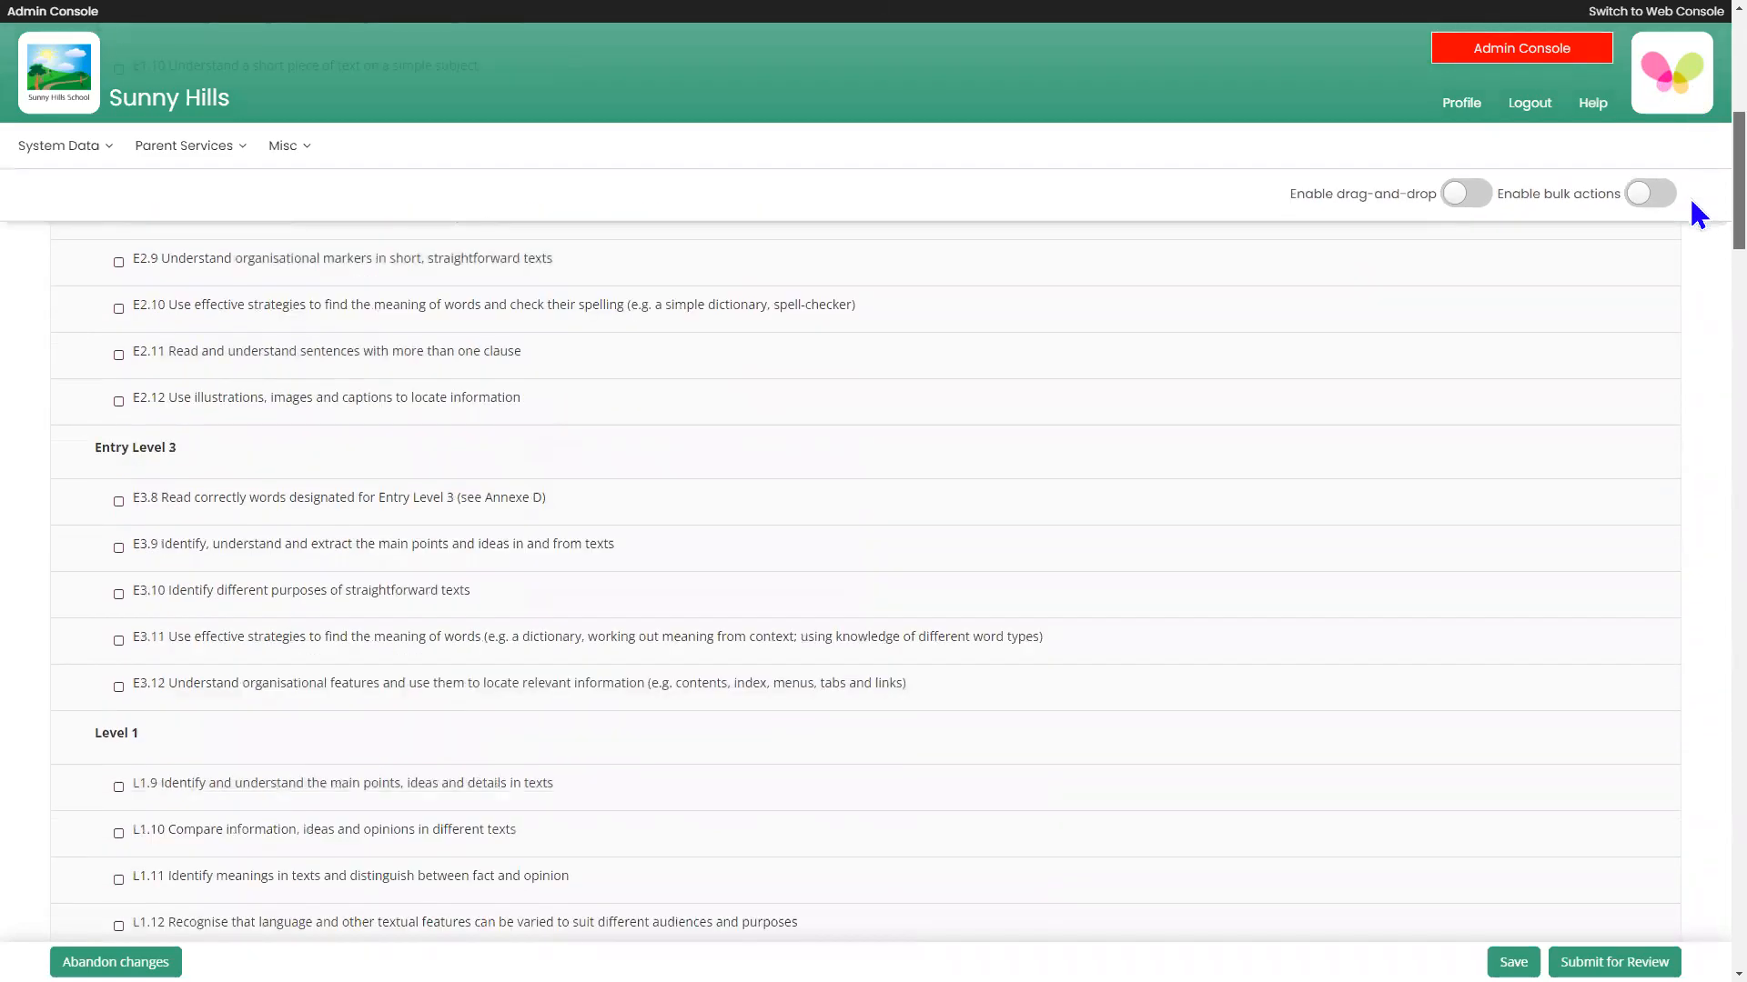
drag(1692, 282, 1681, 928)
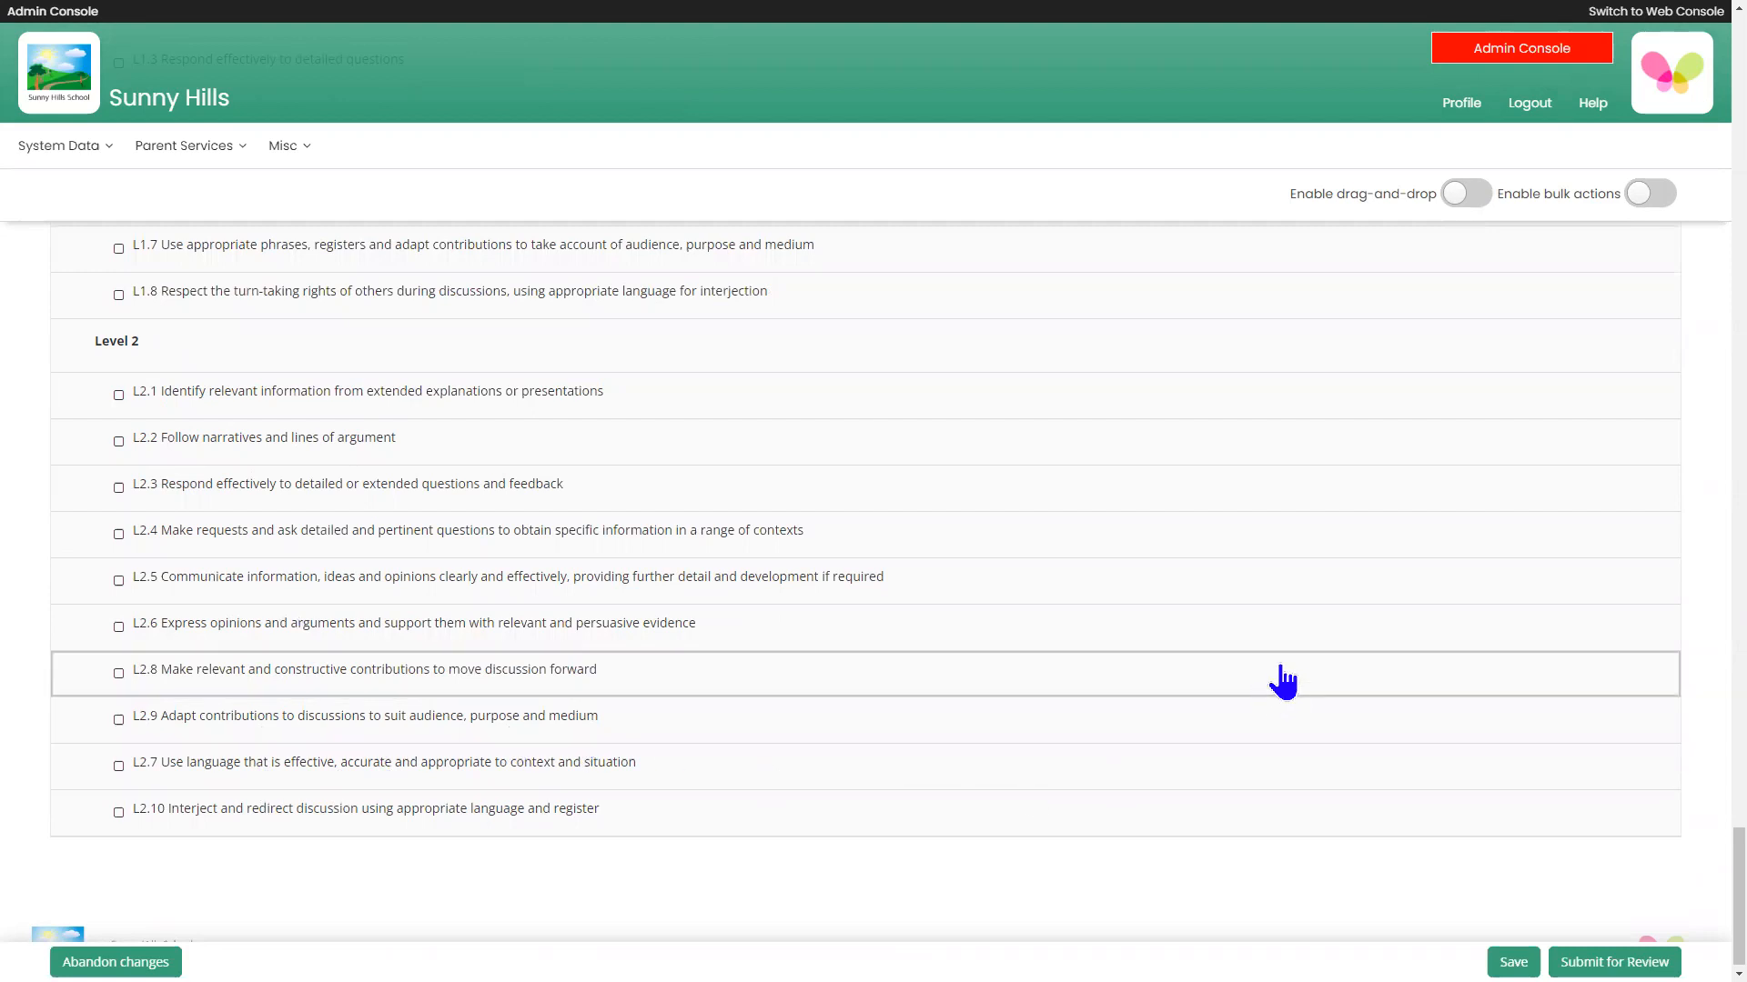
click(1467, 200)
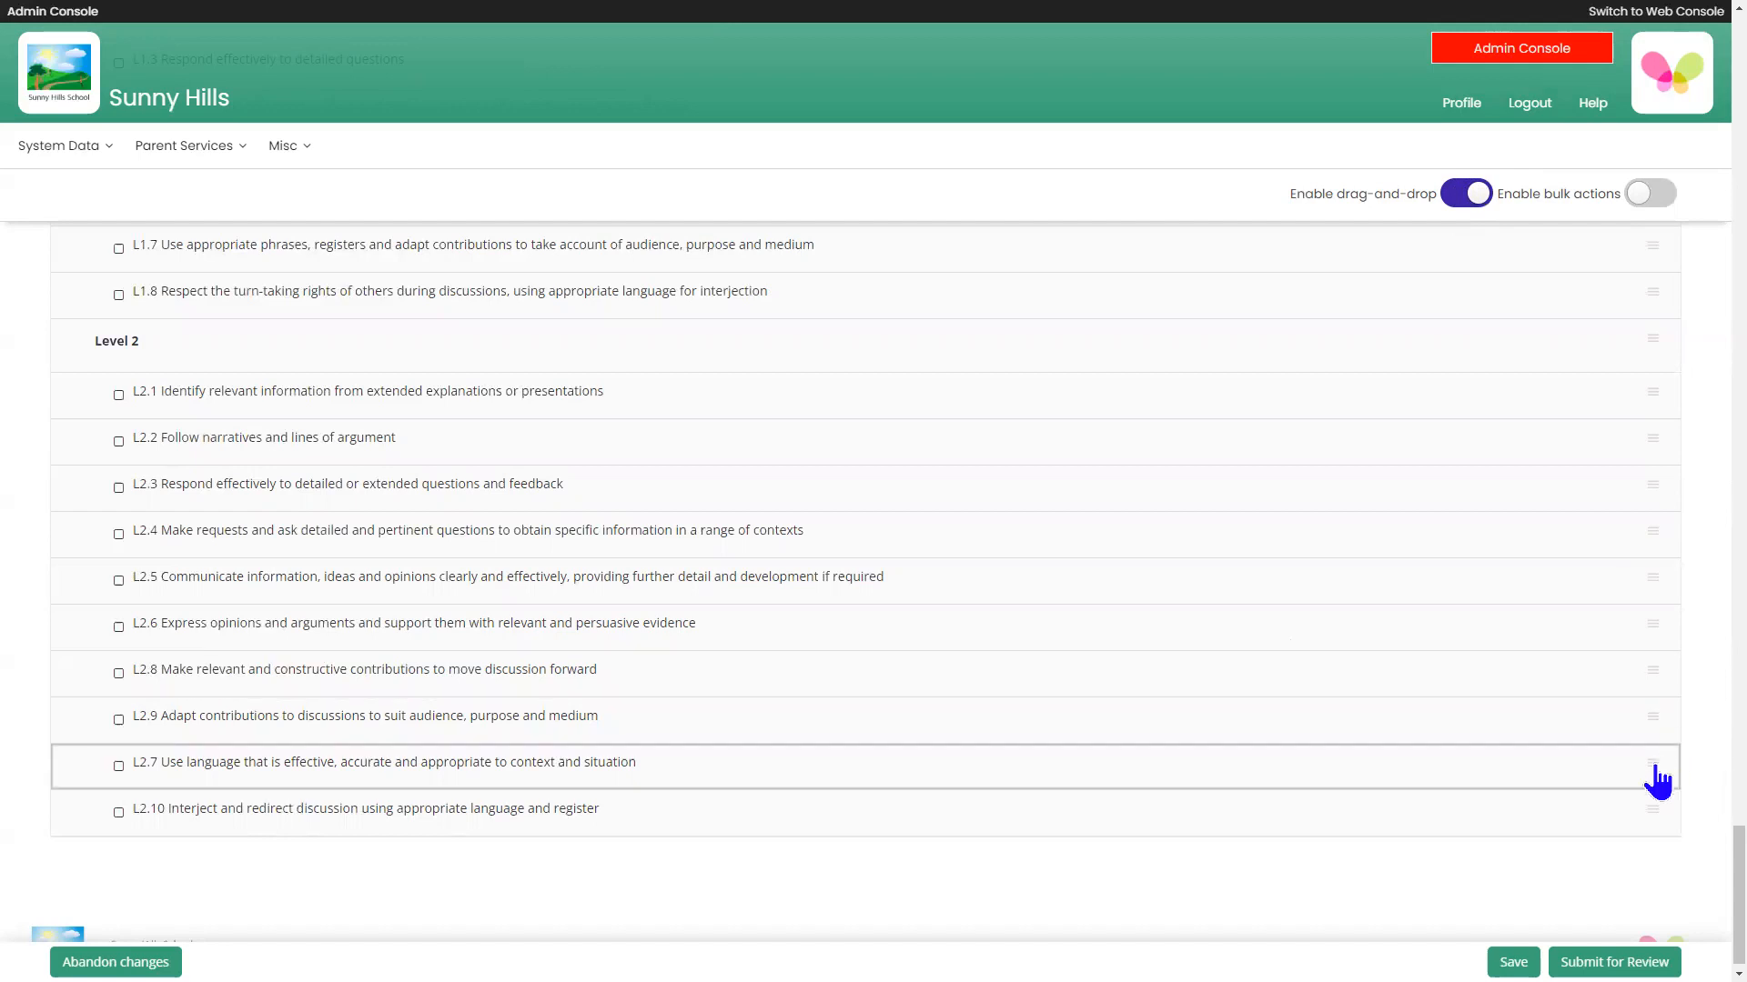
drag(1657, 781, 1672, 730)
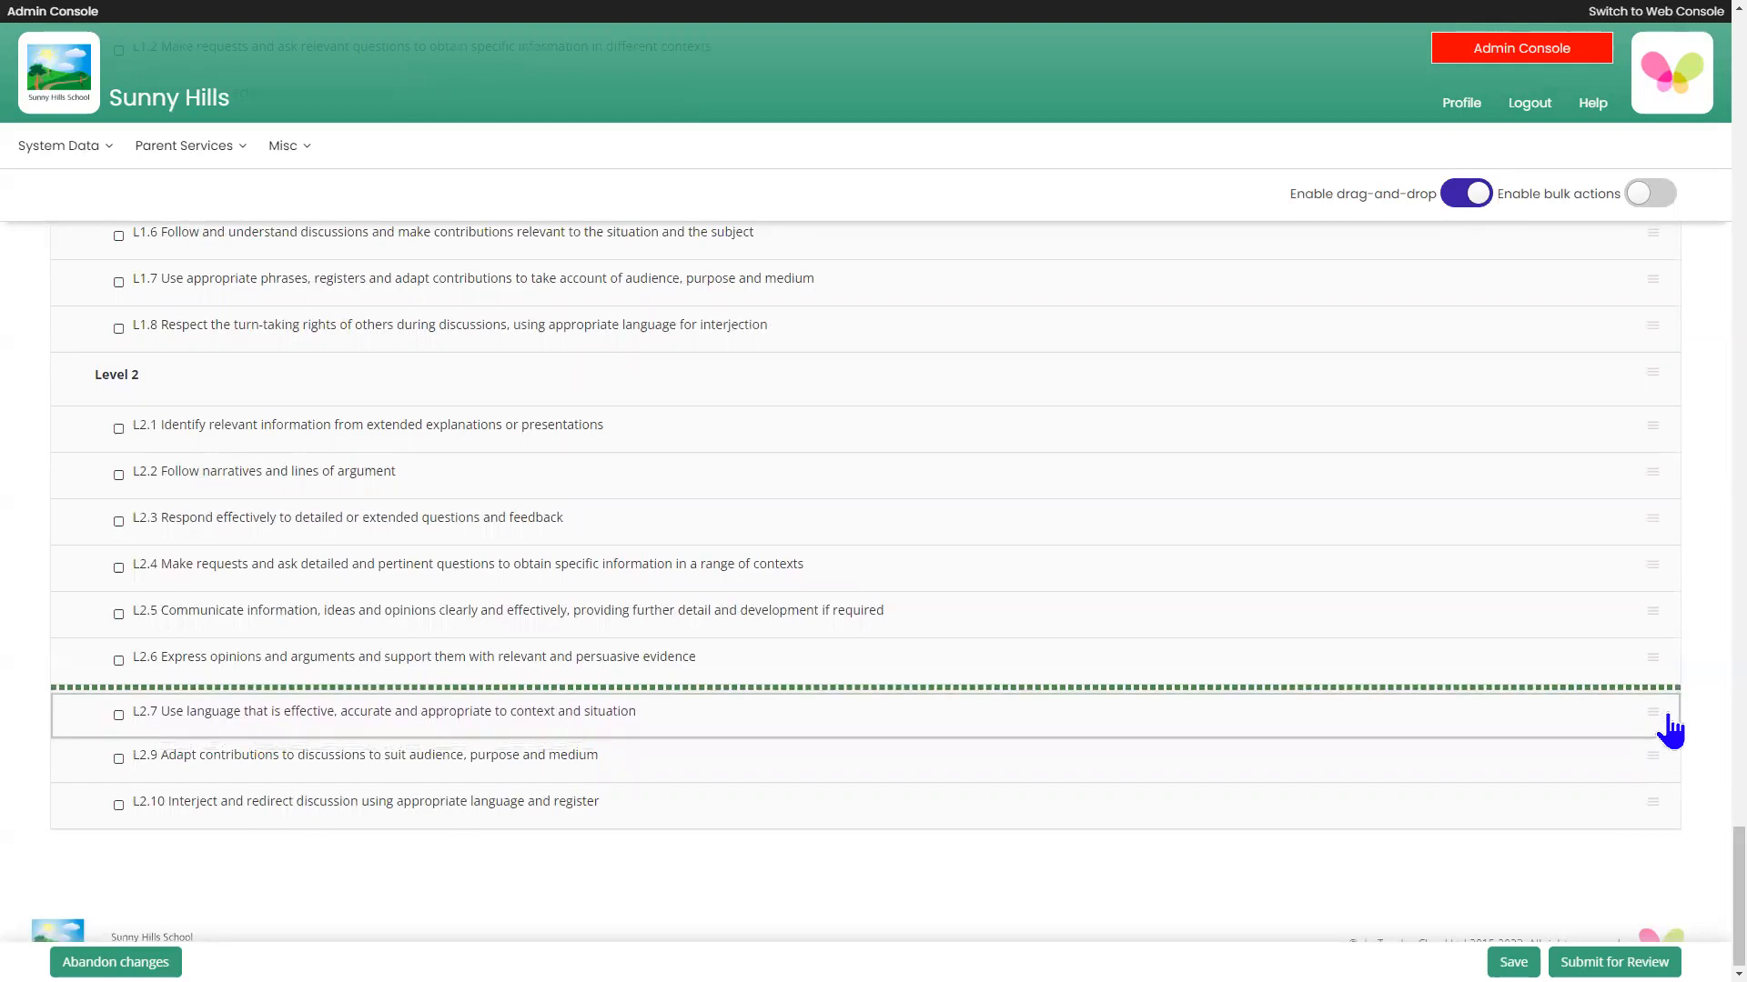
drag(1672, 730, 1681, 728)
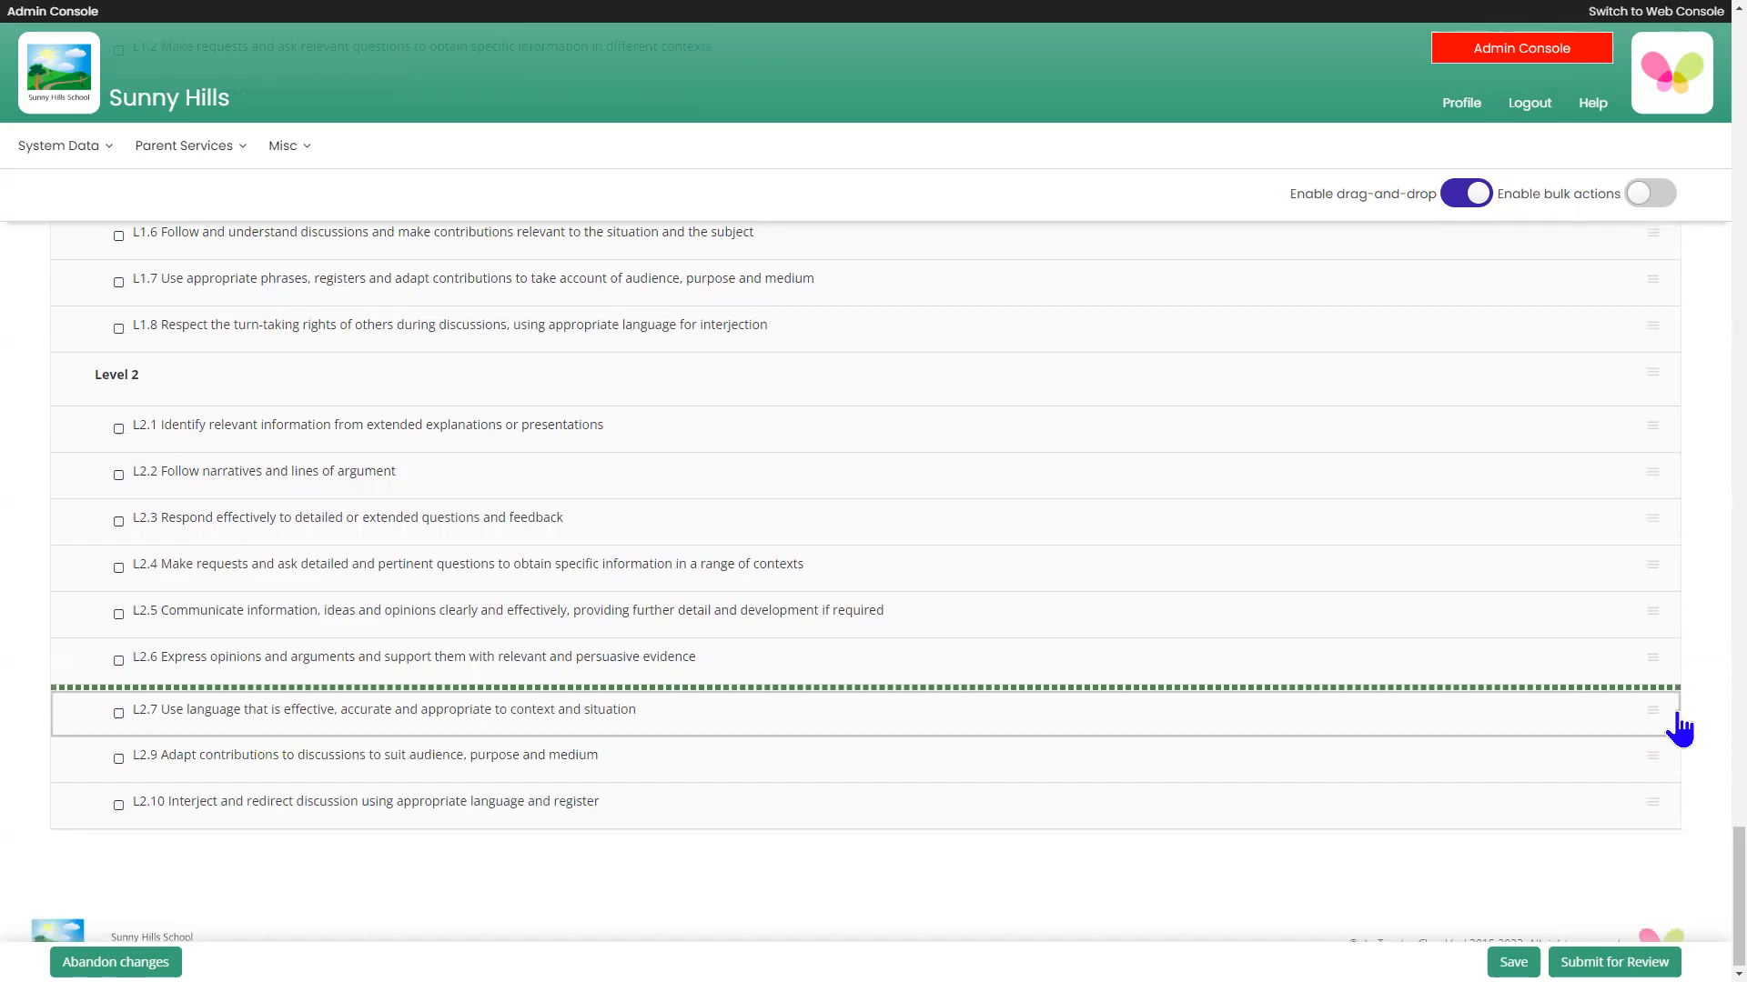
drag(1681, 728, 1670, 725)
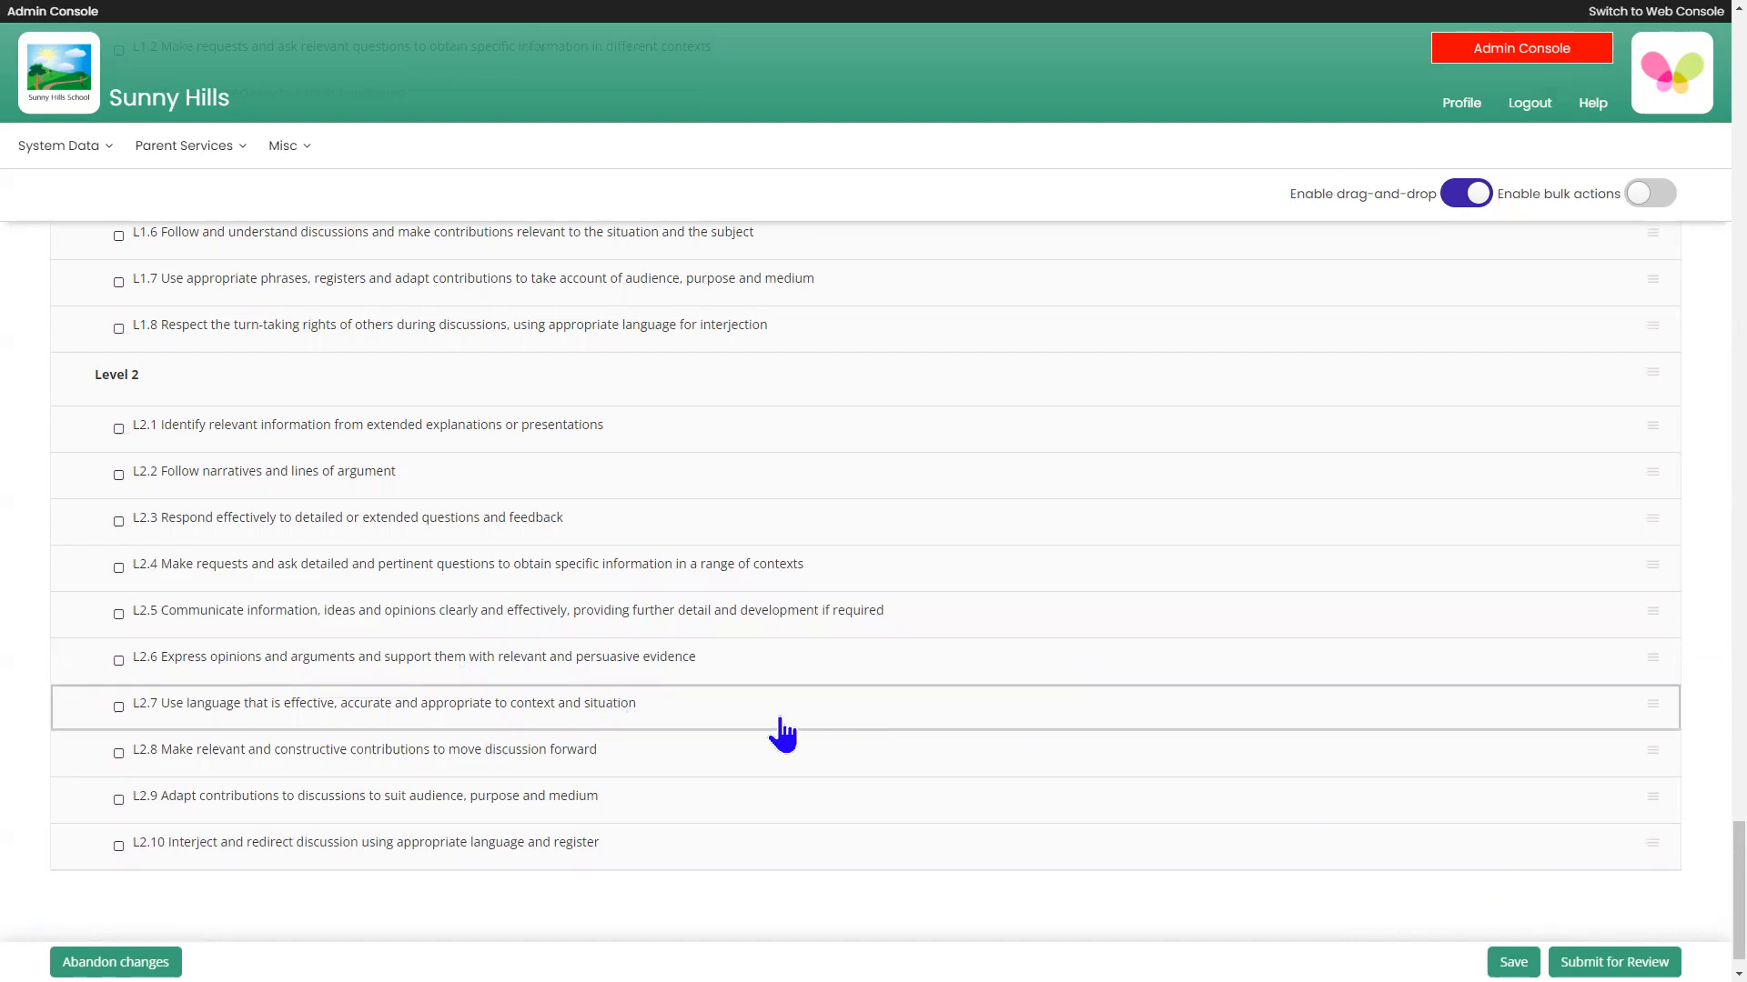
scroll(780, 732, down, 1)
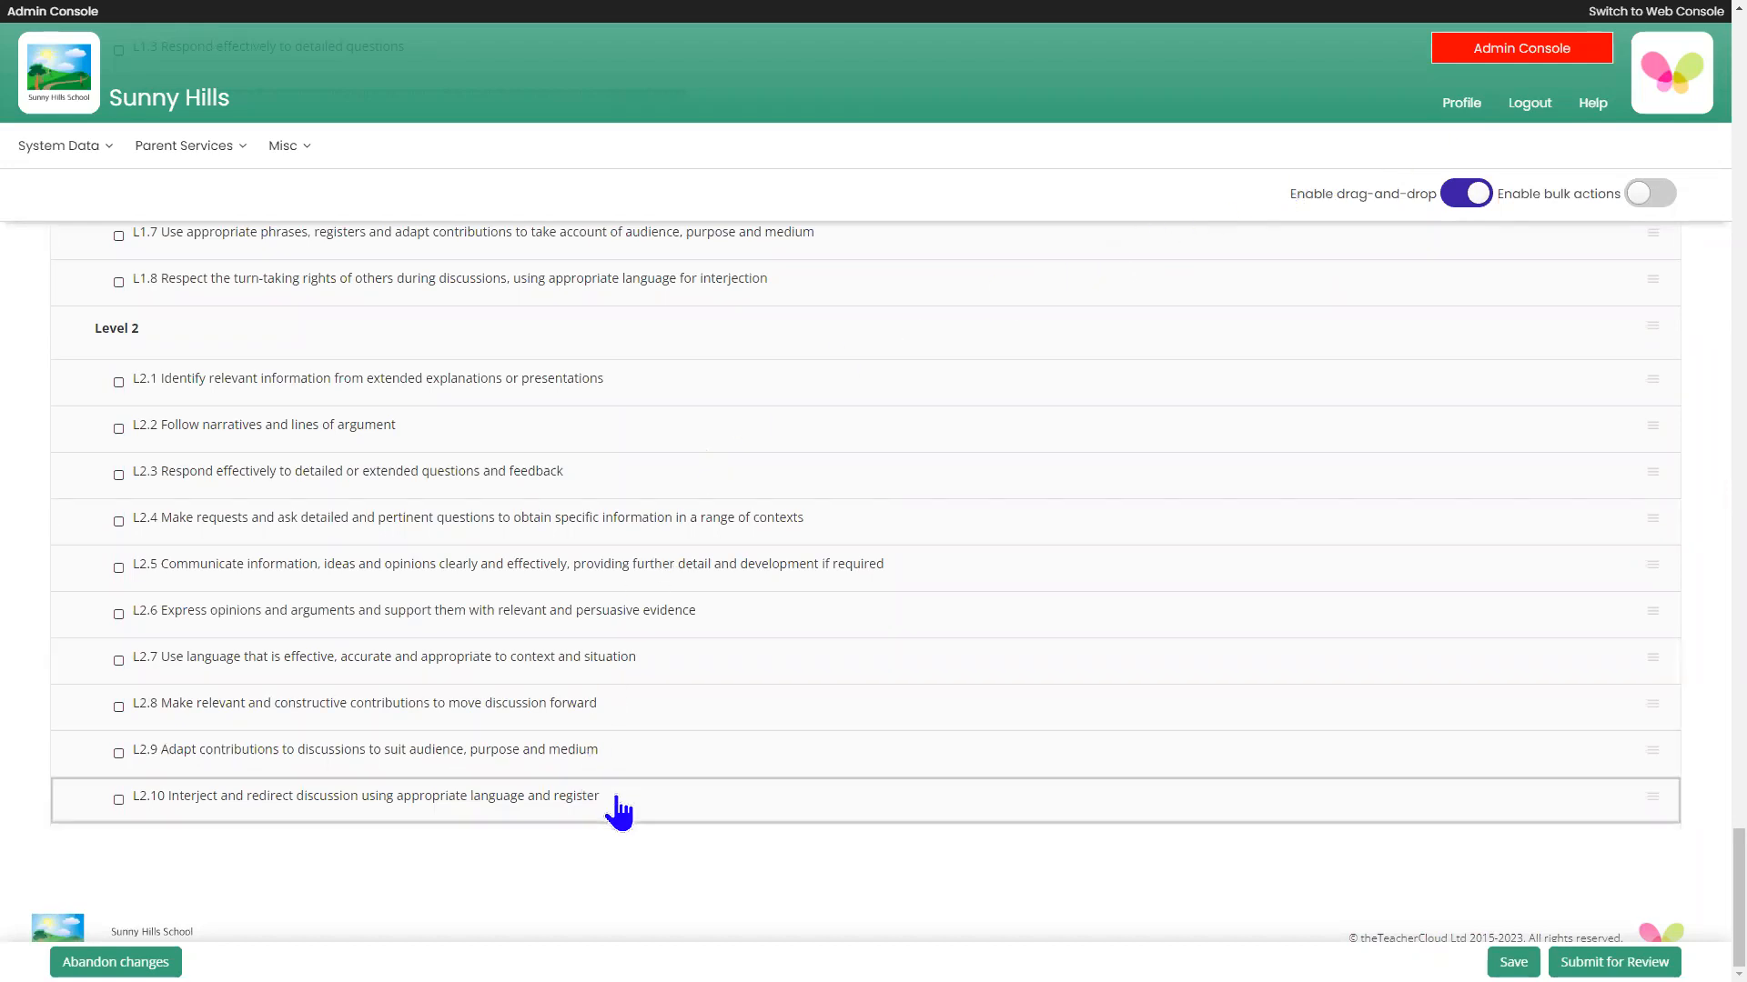
scroll(619, 812, up, 1)
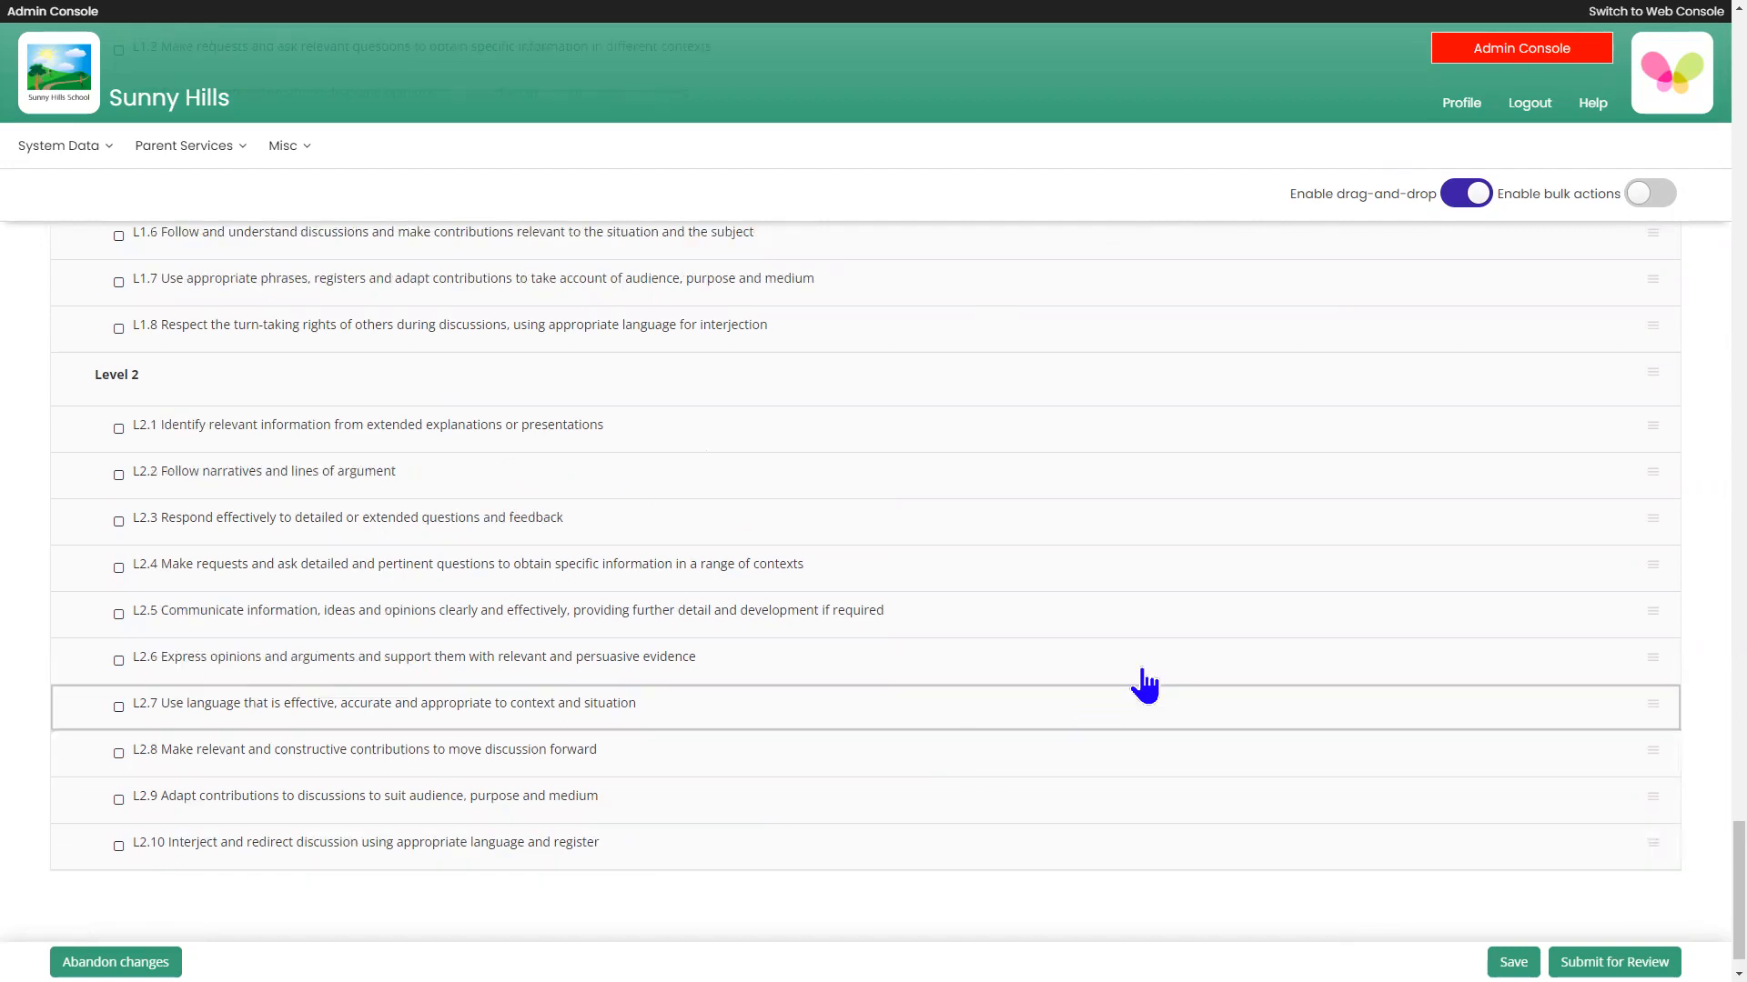
click(1454, 192)
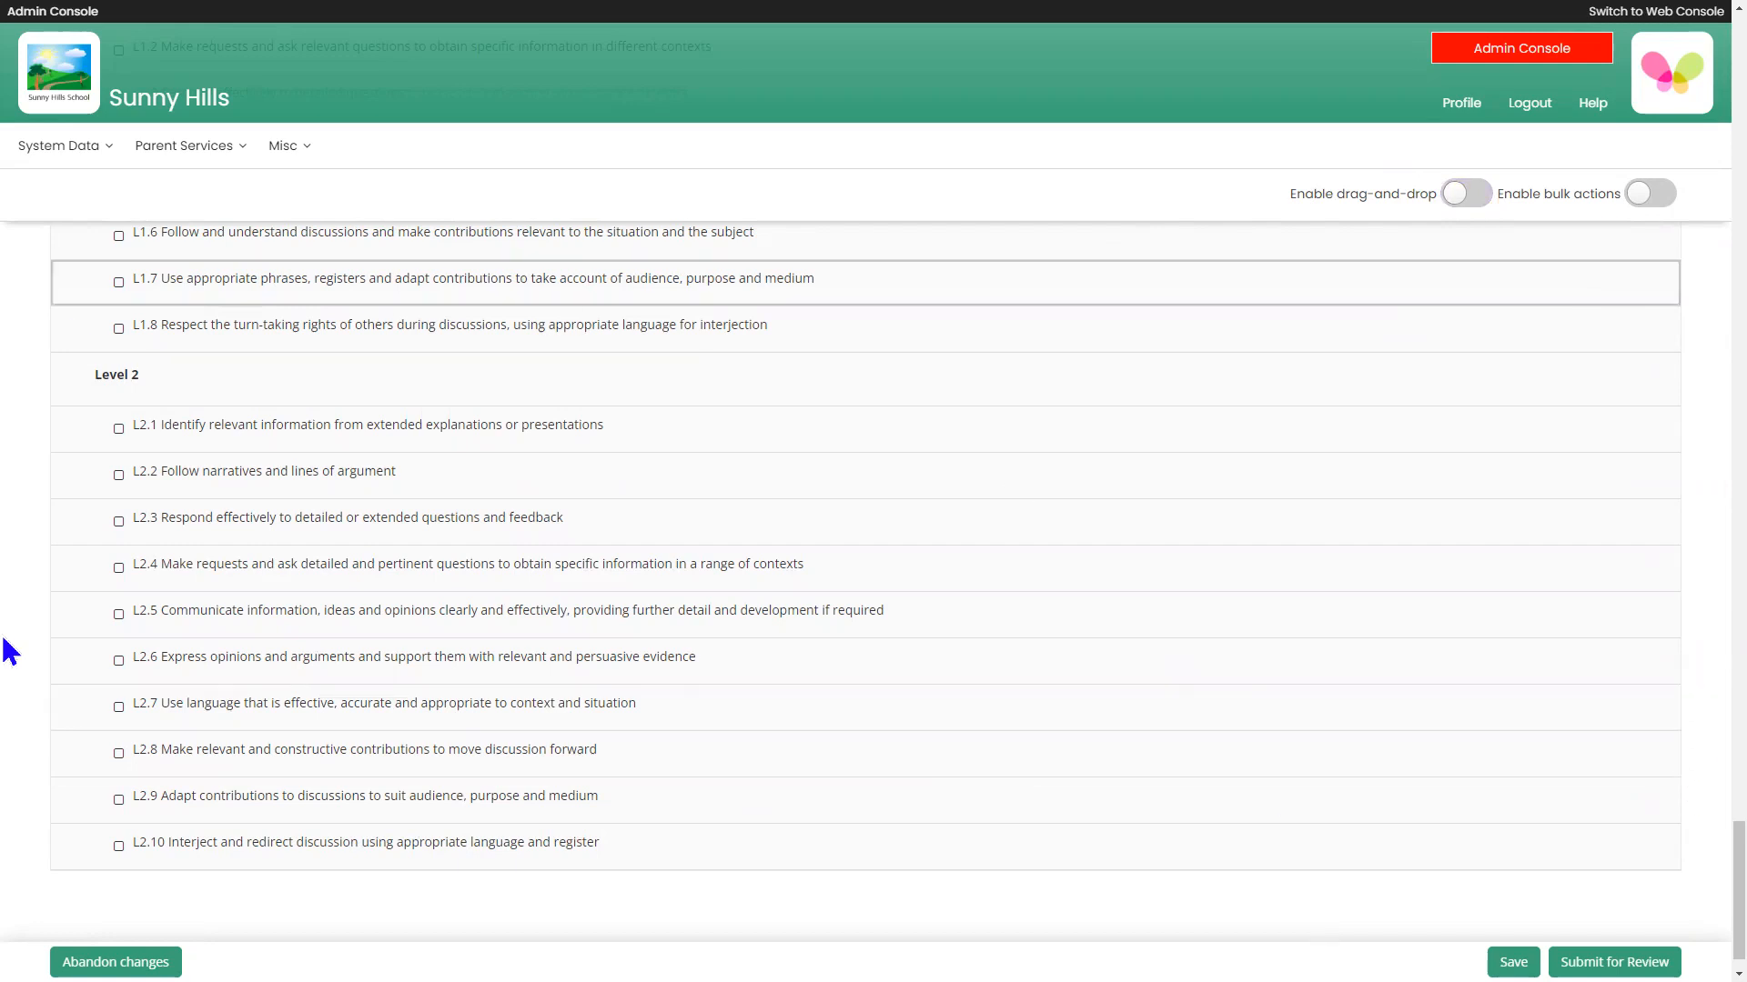
Step: Start a new item under L2.10 with the text "L2.11 Listen to and respond appropriately to other points of view, respecting conventions of turn-taking"
click(401, 857)
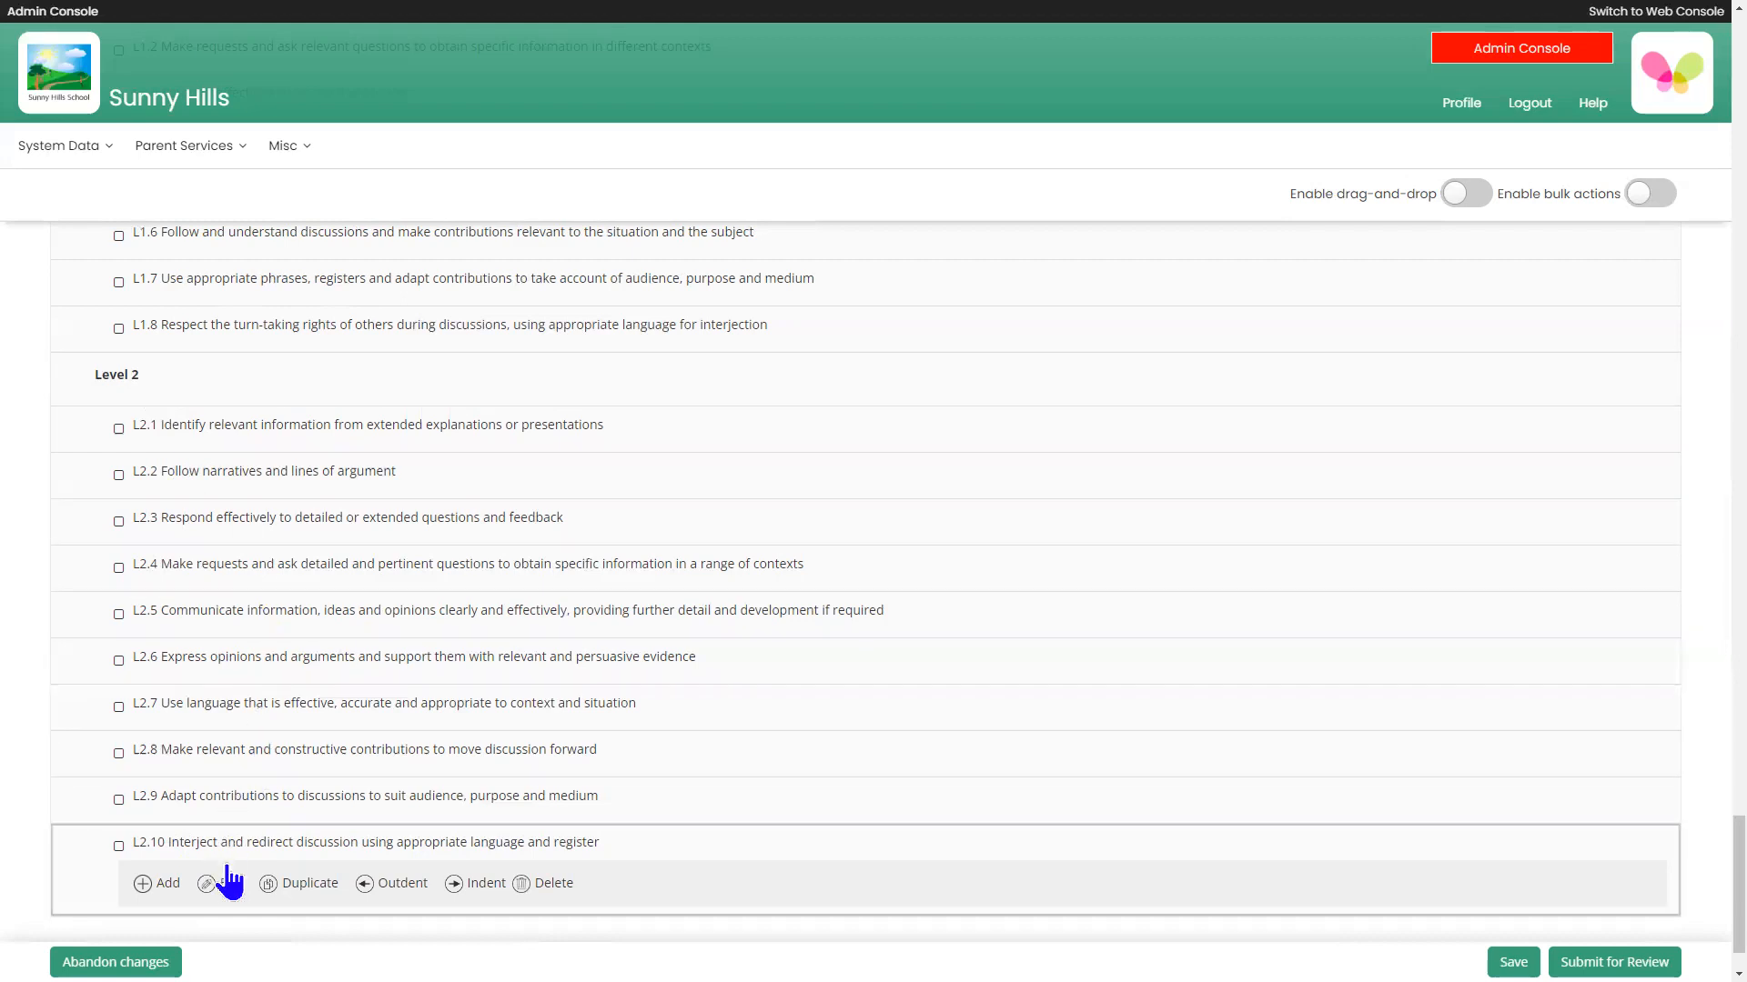
click(144, 885)
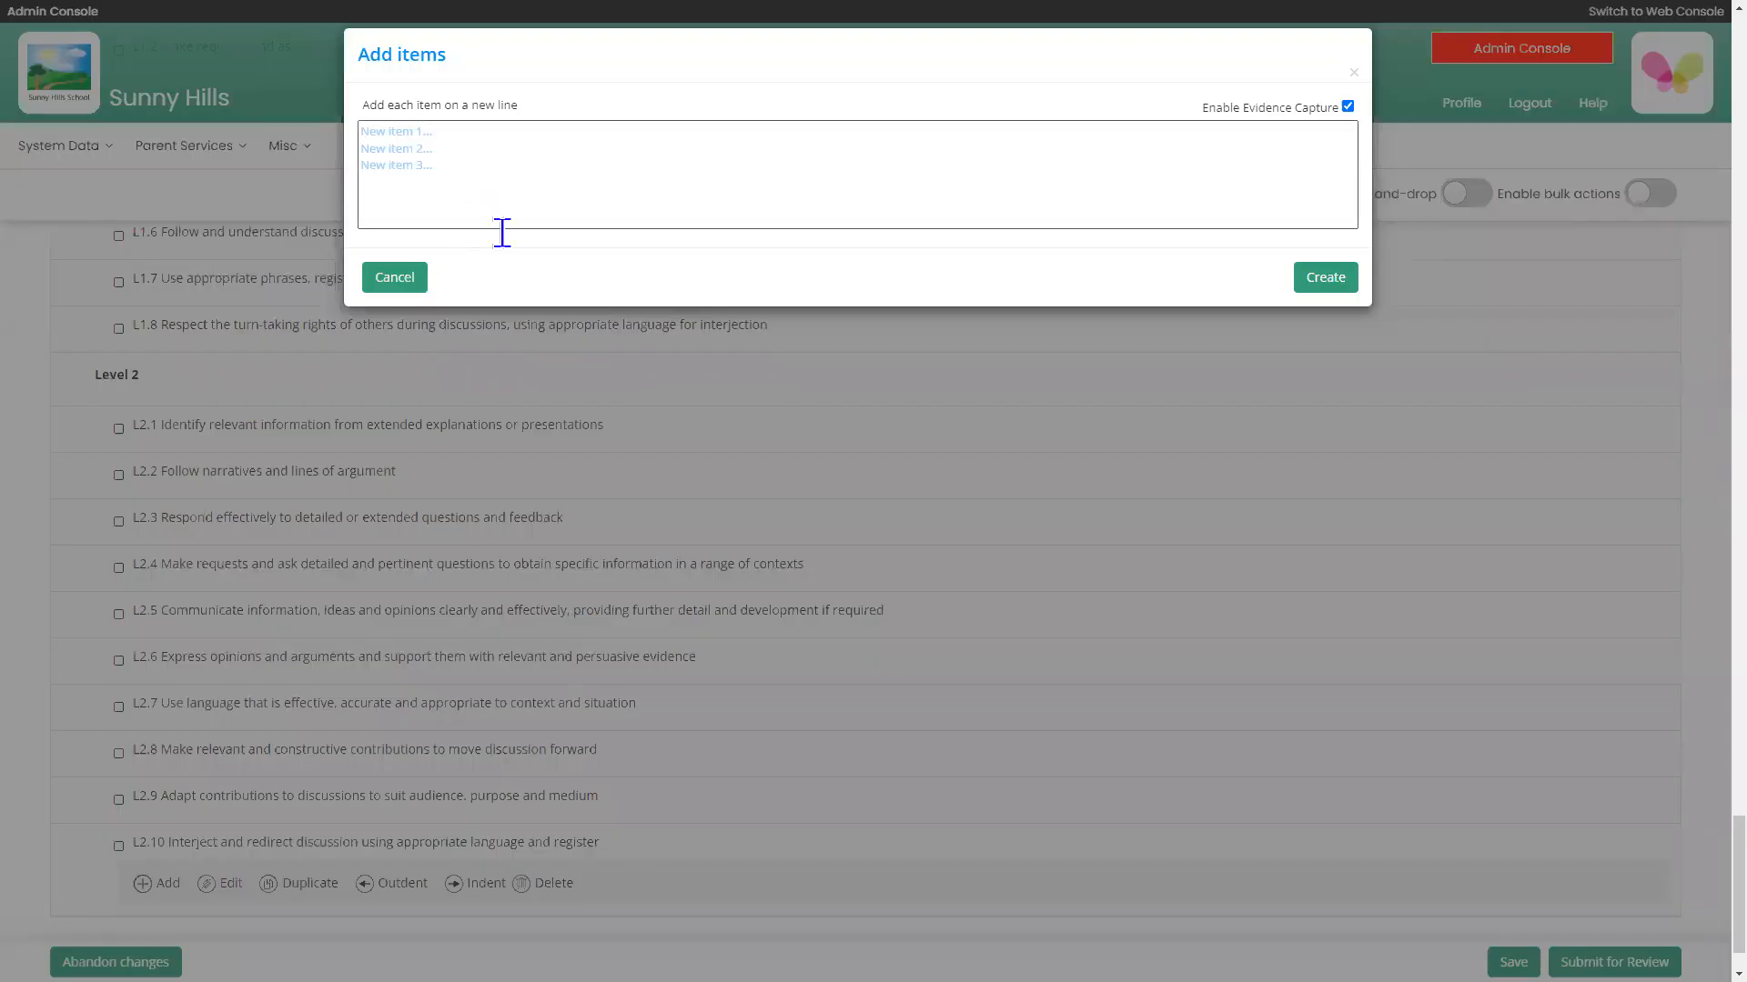
click(493, 136)
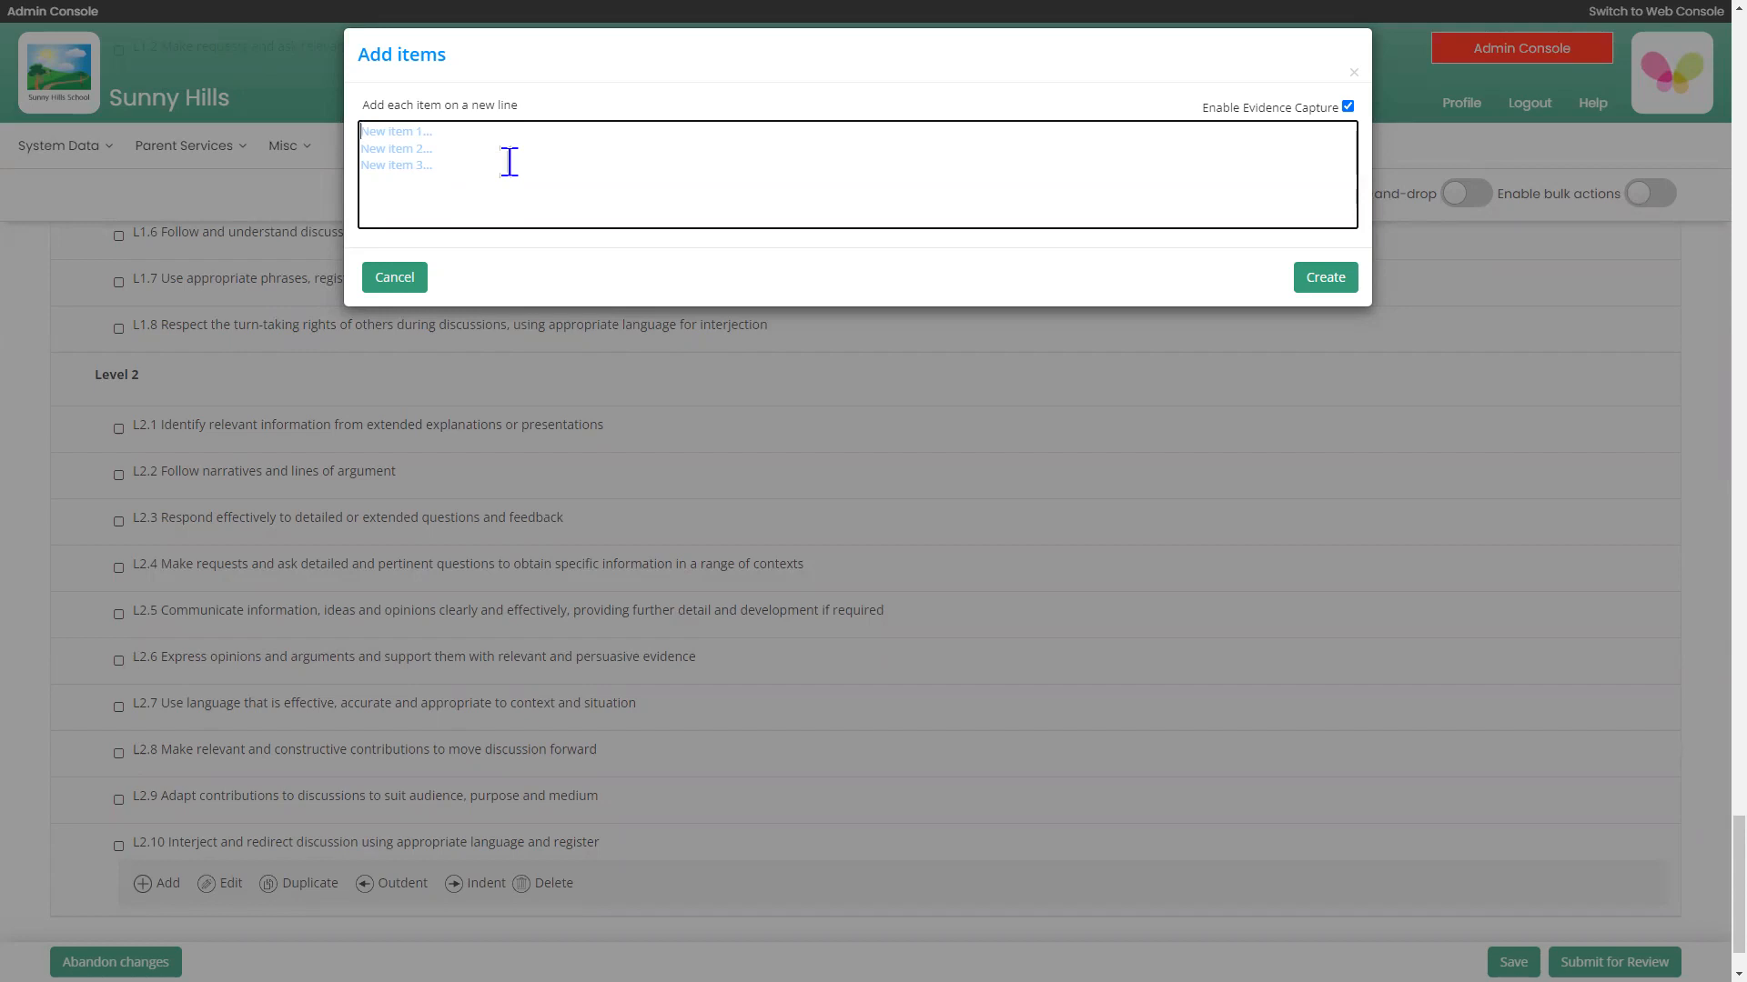
text(L2.11)
right_click(407, 133)
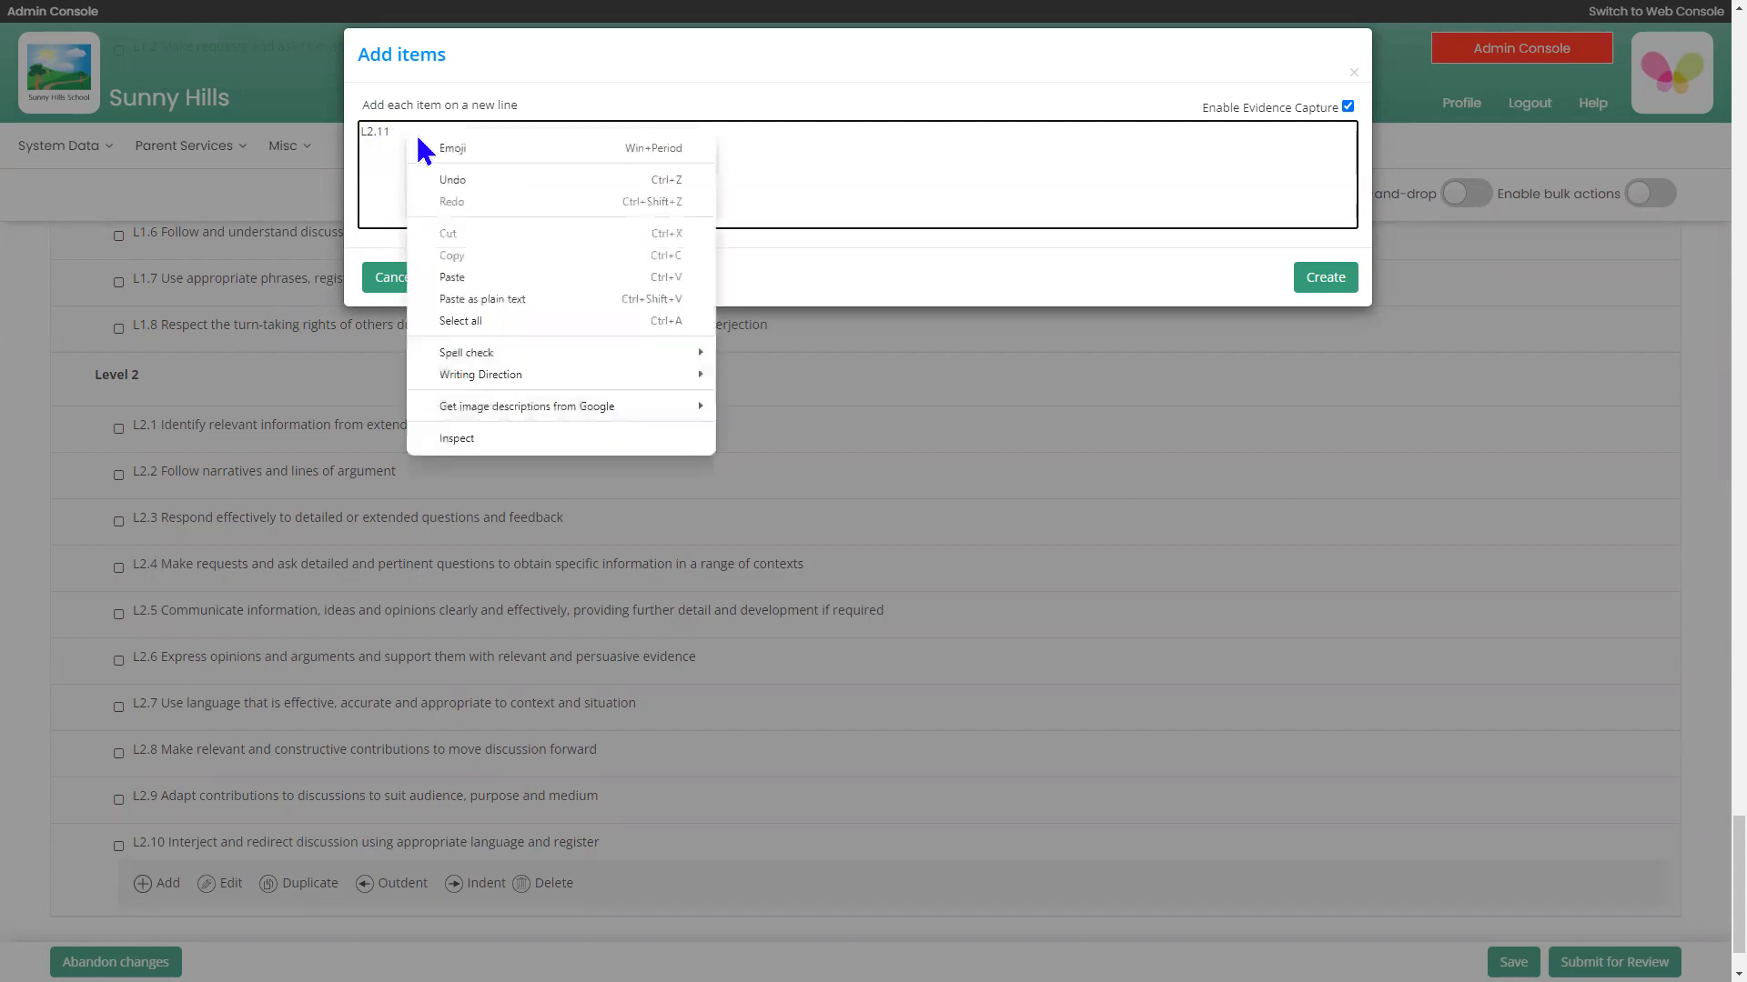
click(495, 298)
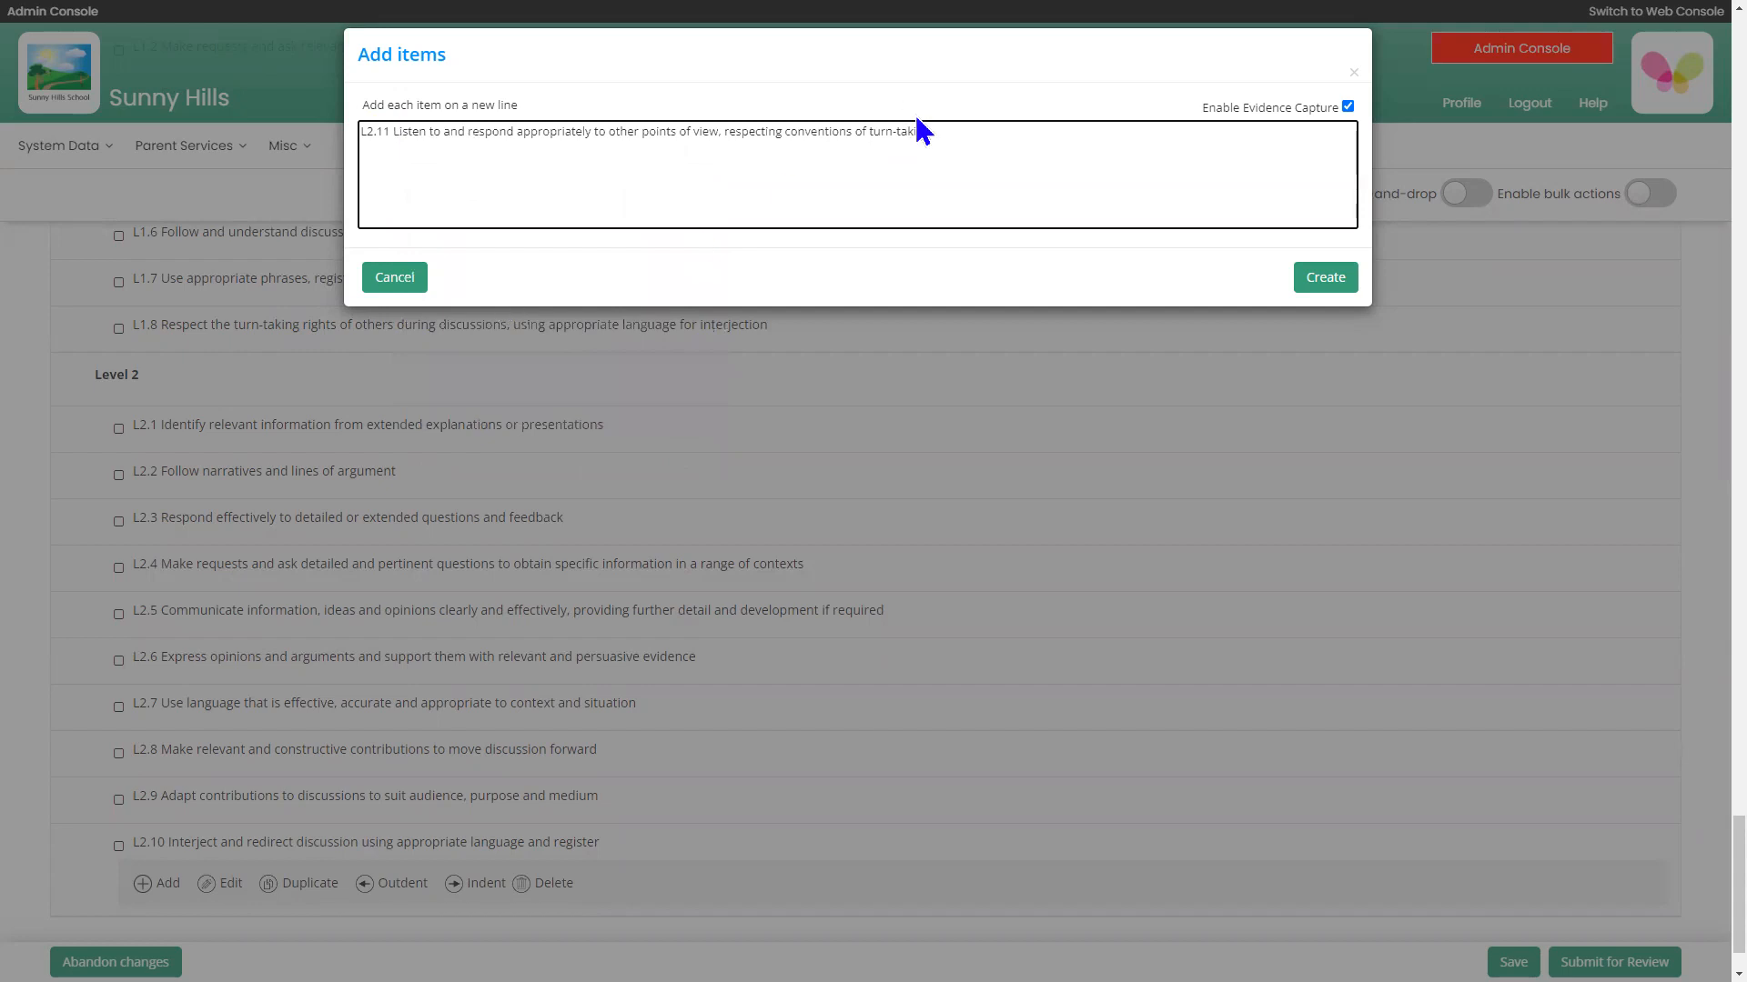
right_click(965, 135)
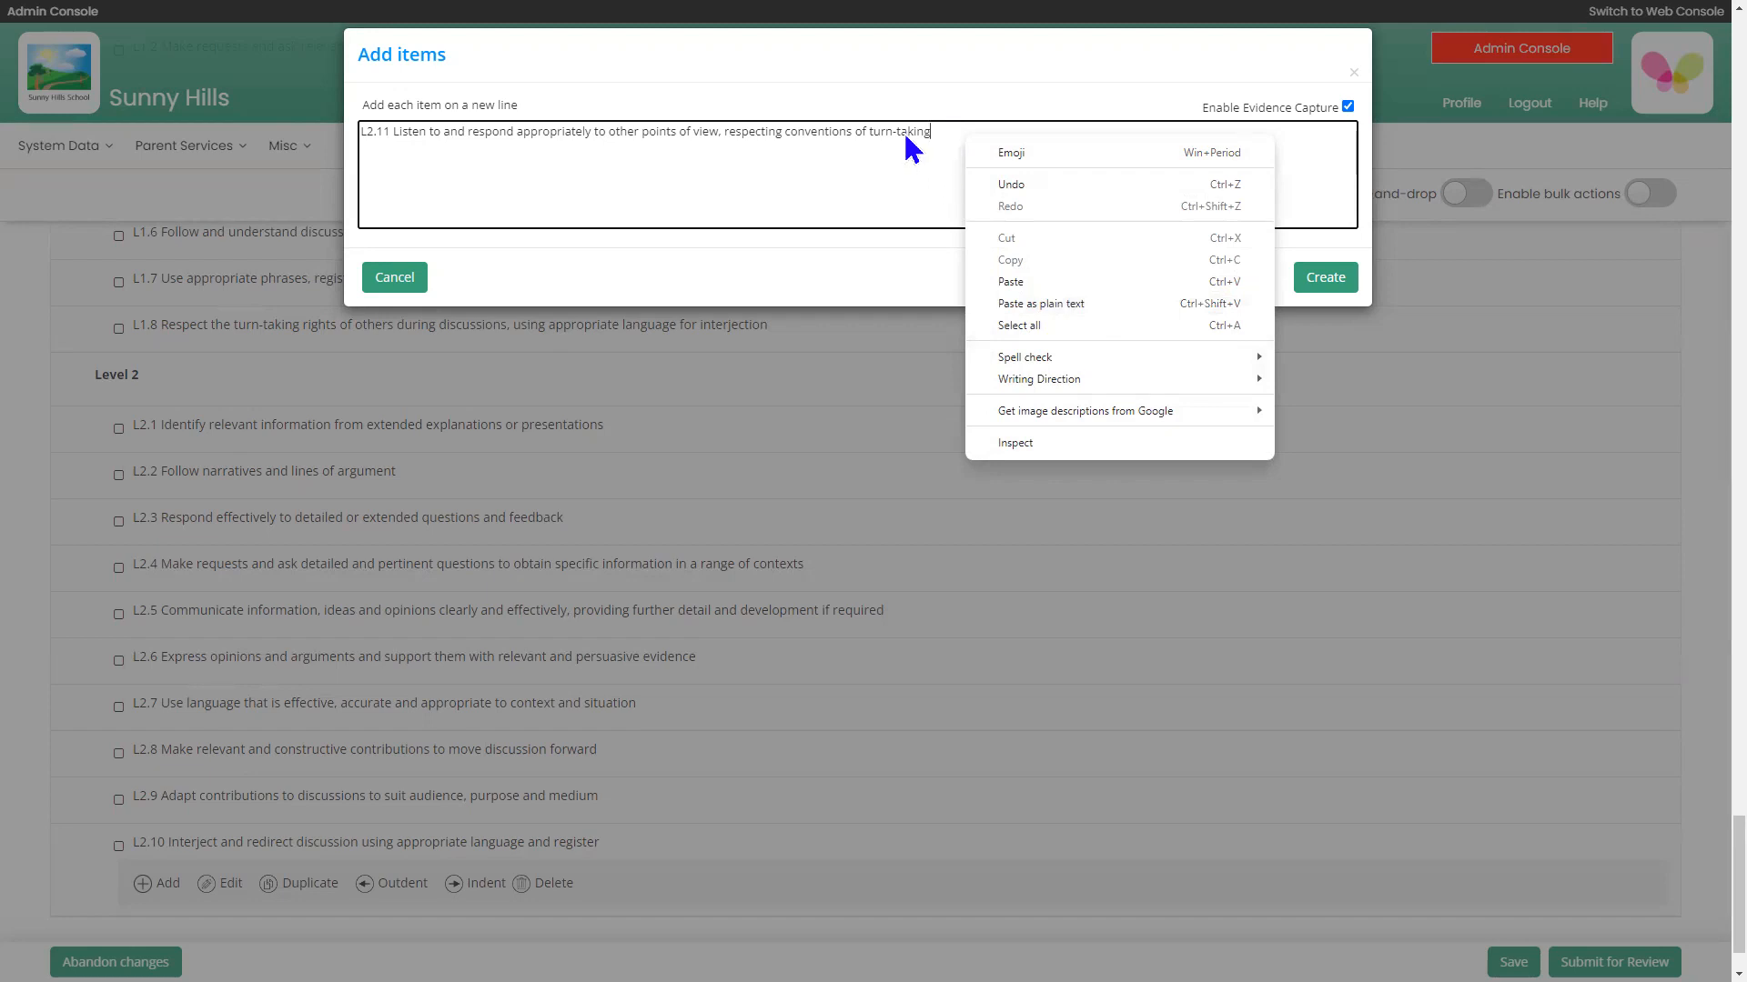
click(944, 135)
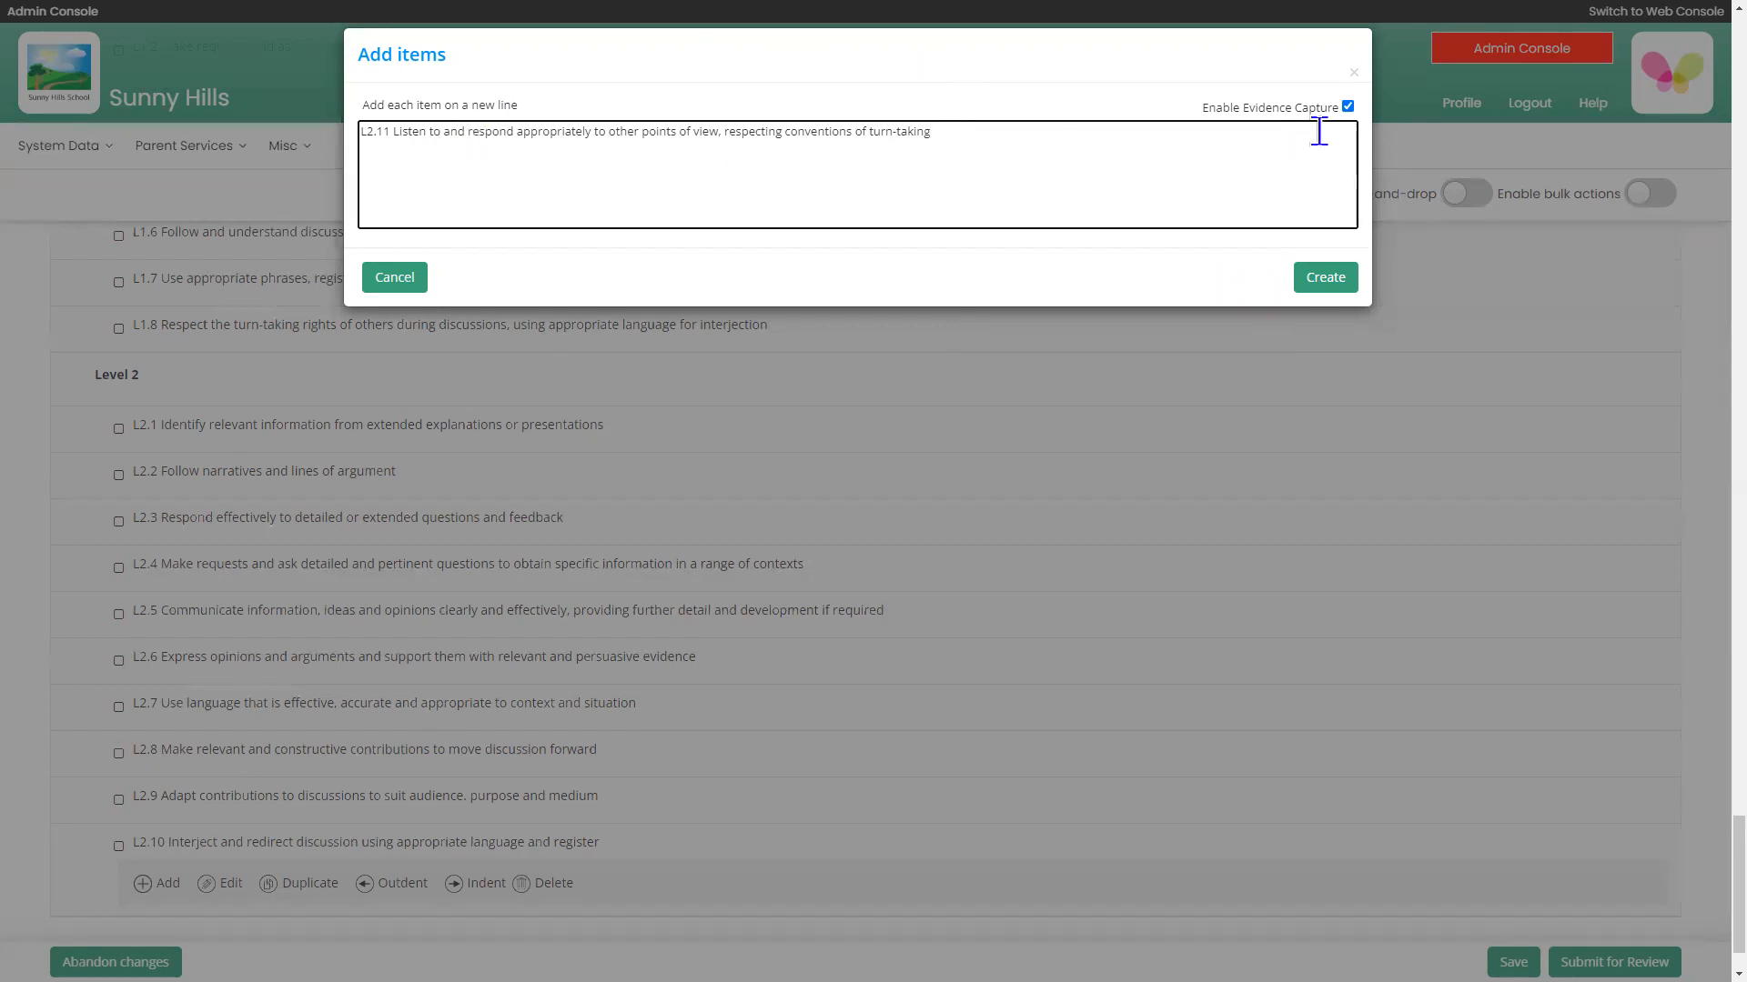
Step: Toggle evidence capture for the new L2.11 item, leave it enabled, and create the item
click(1348, 107)
click(1347, 108)
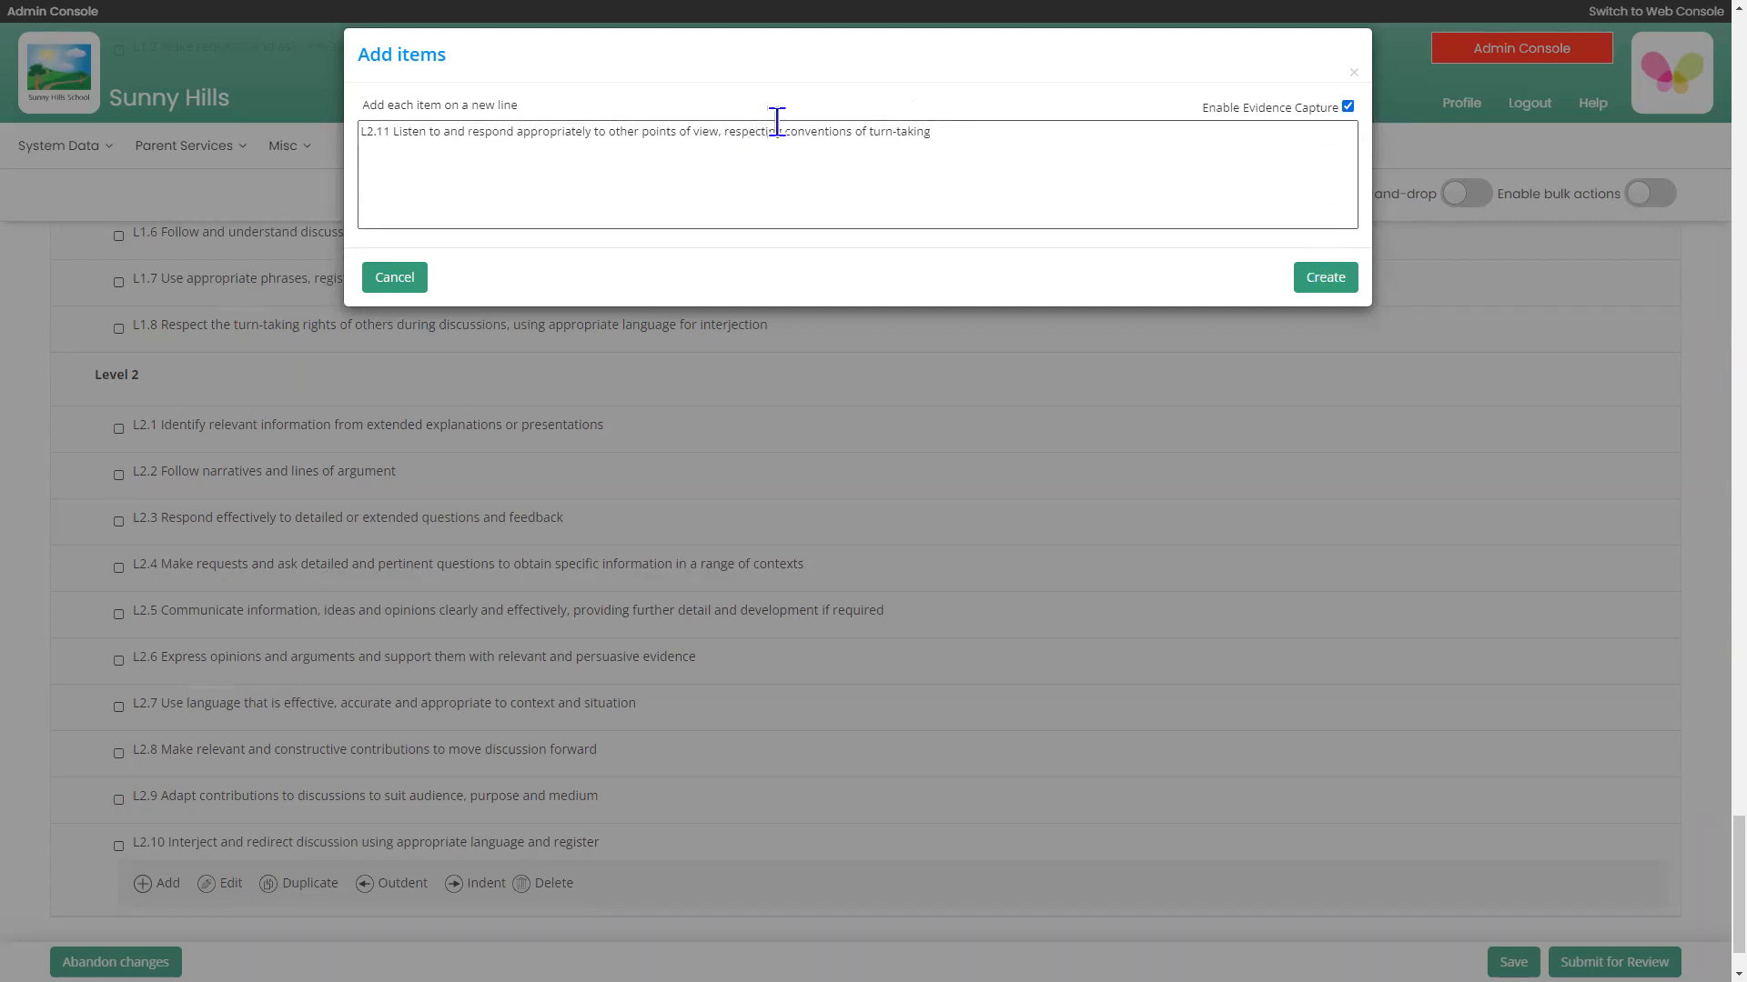
click(1347, 106)
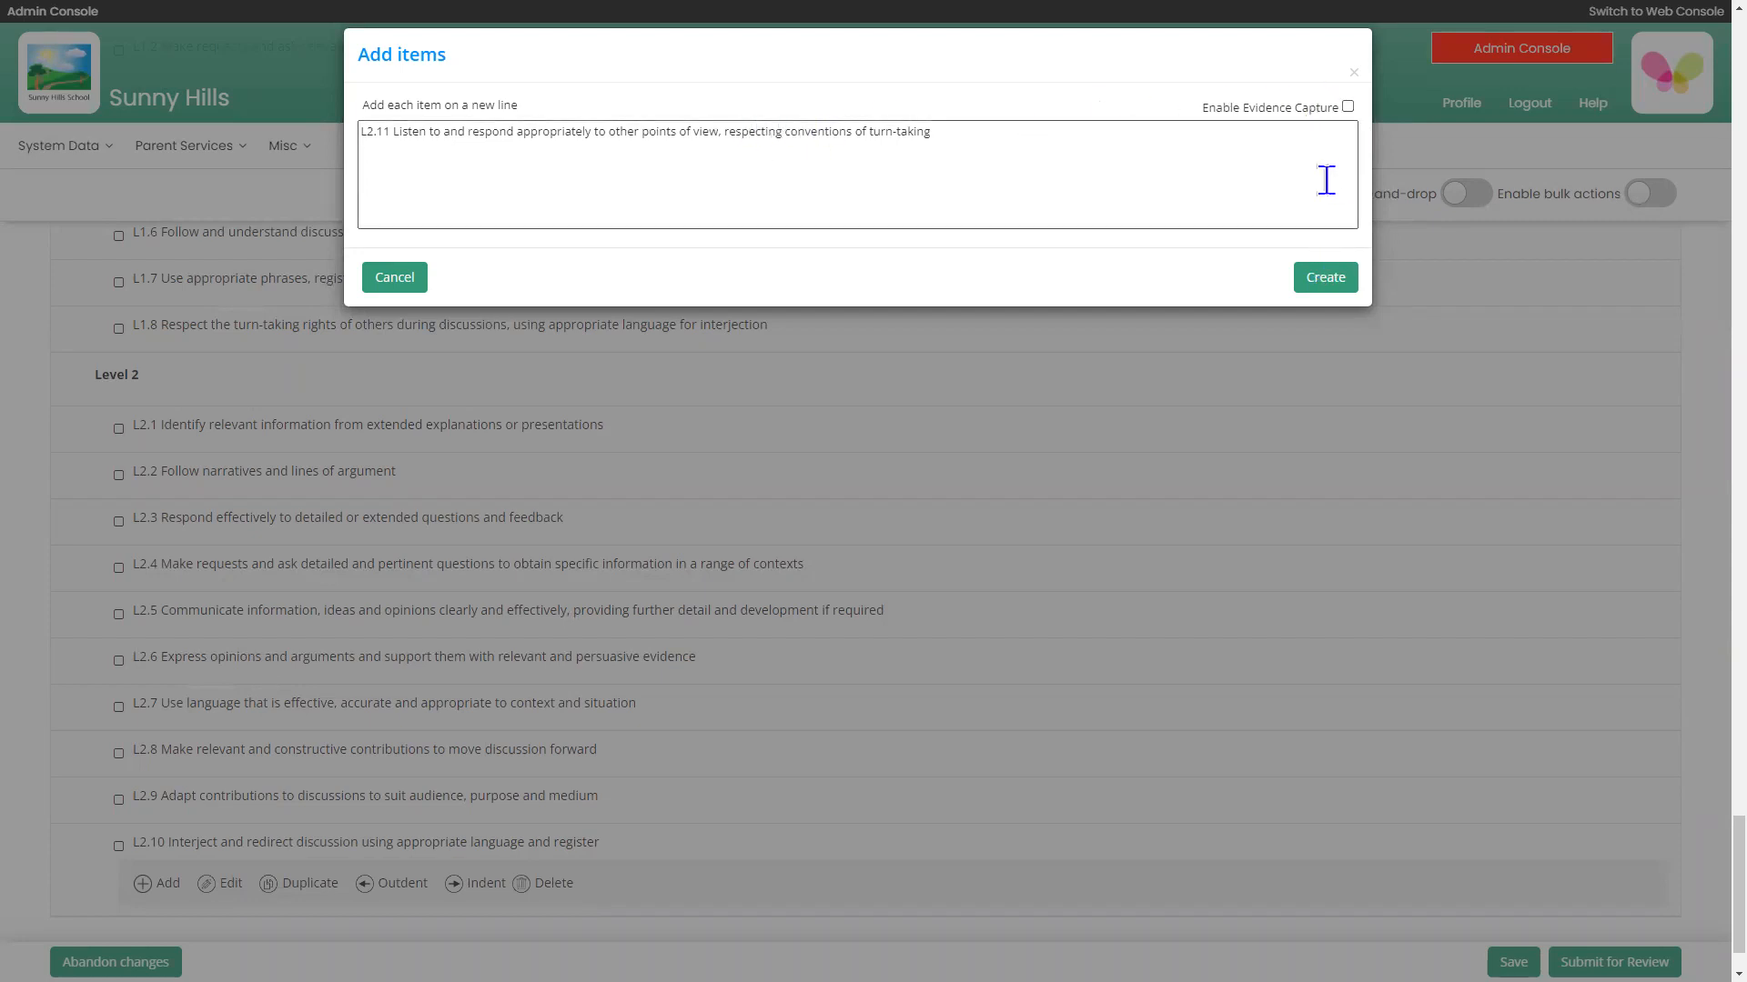
click(1347, 107)
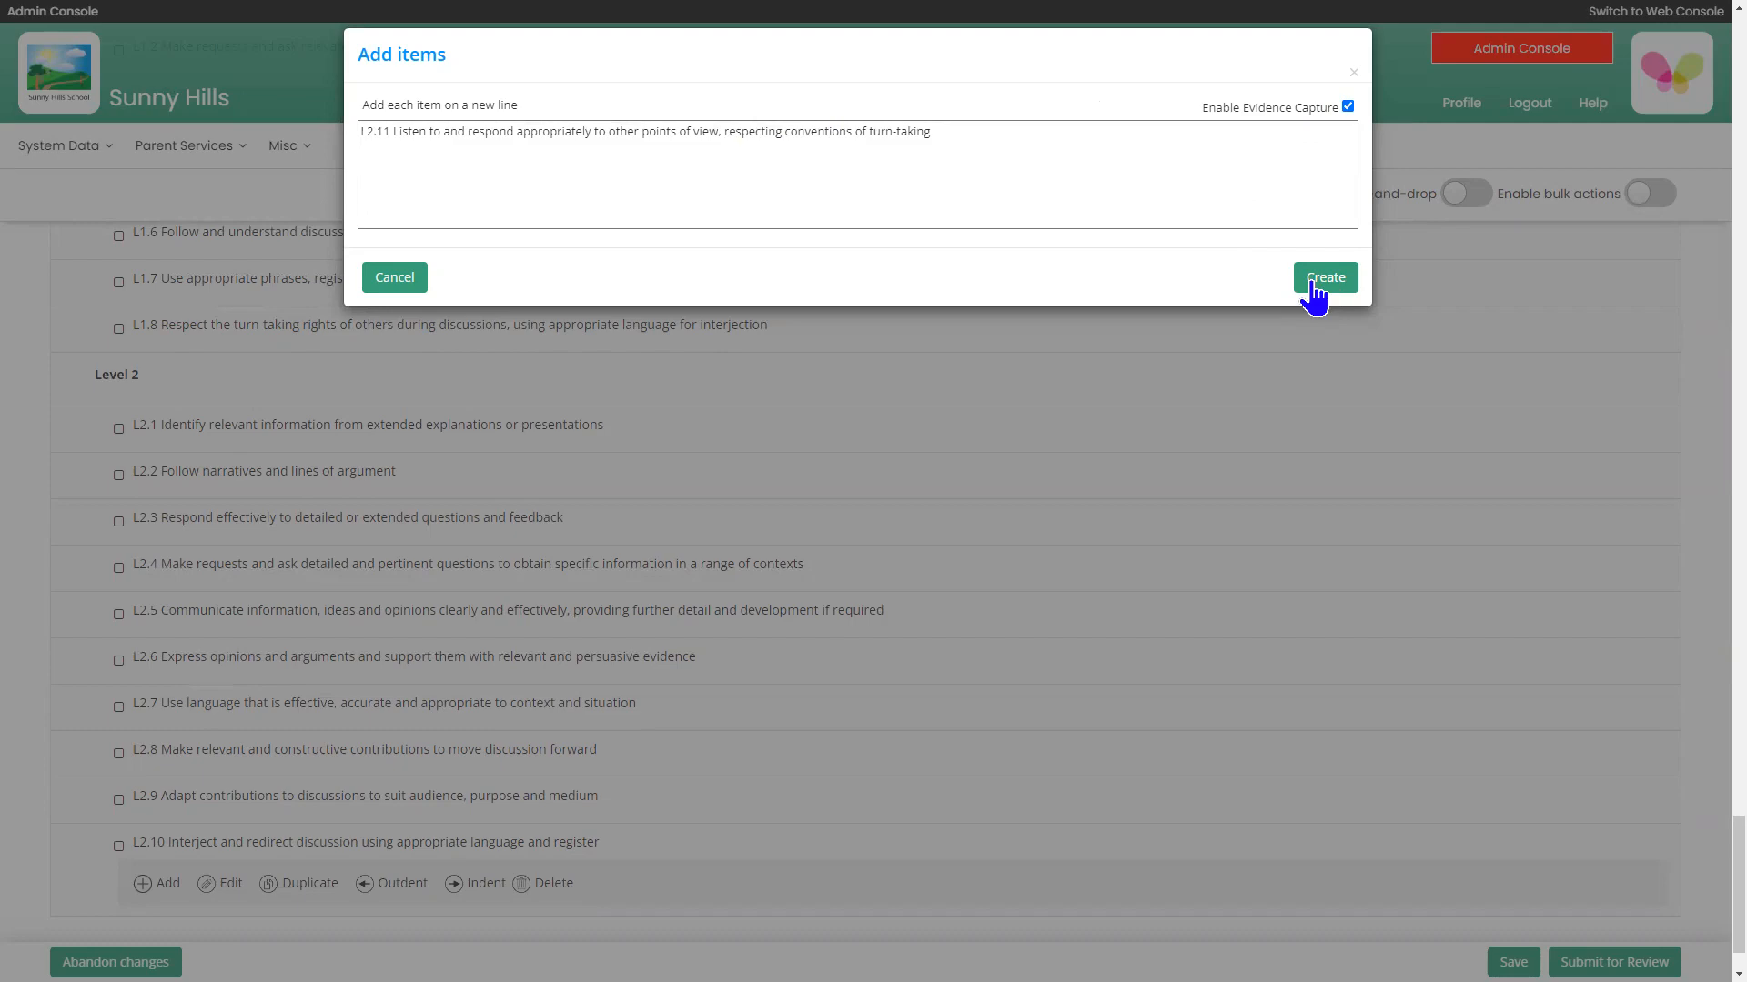
click(1316, 277)
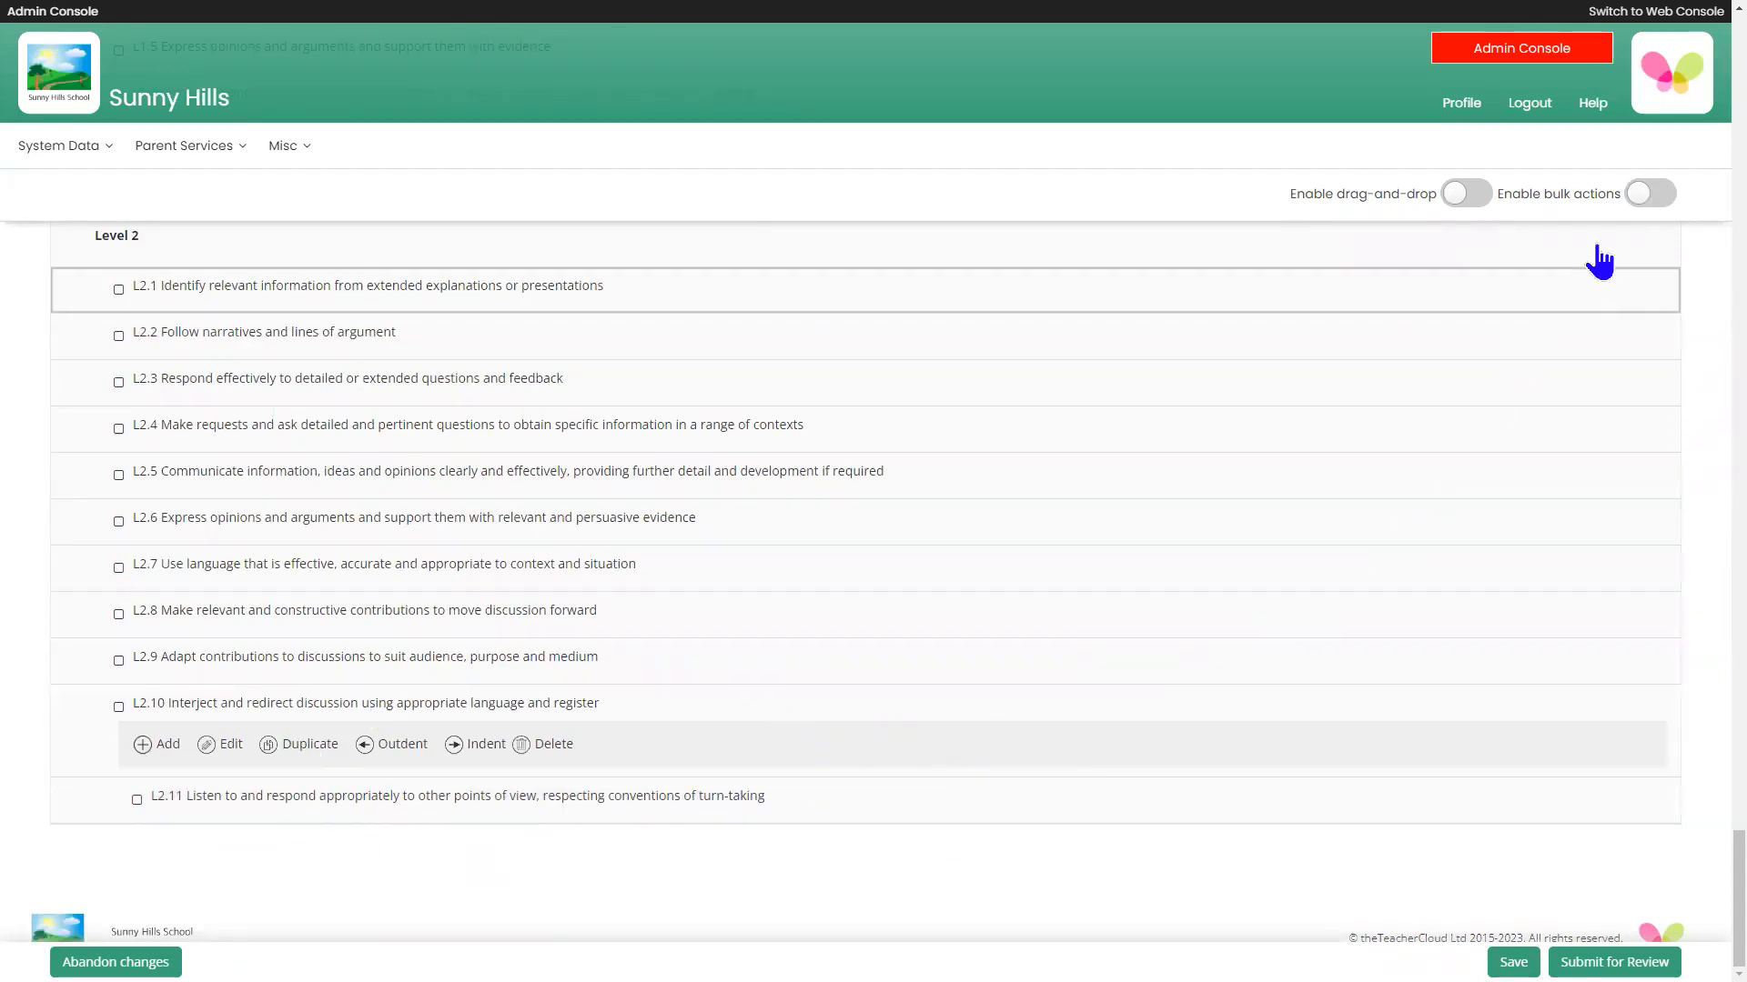
Step: Examine the indent level of L2.11 using bulk actions and the indent lines, and switch bulk actions off
click(1647, 195)
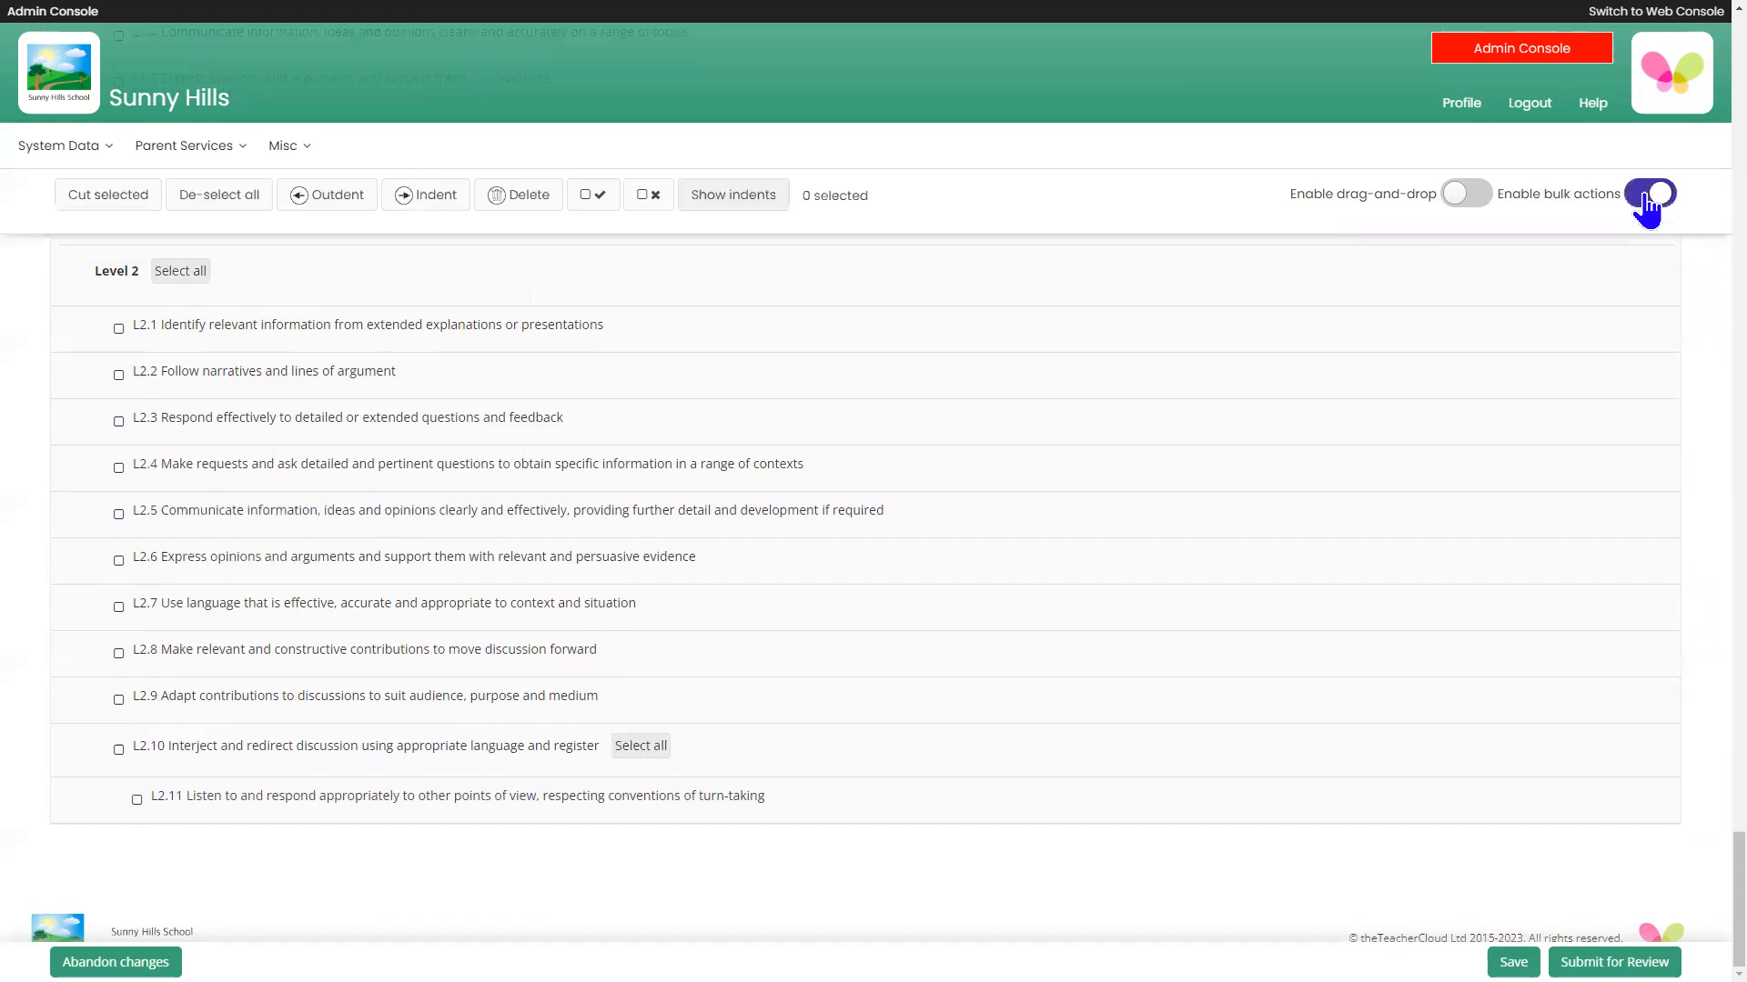
click(733, 196)
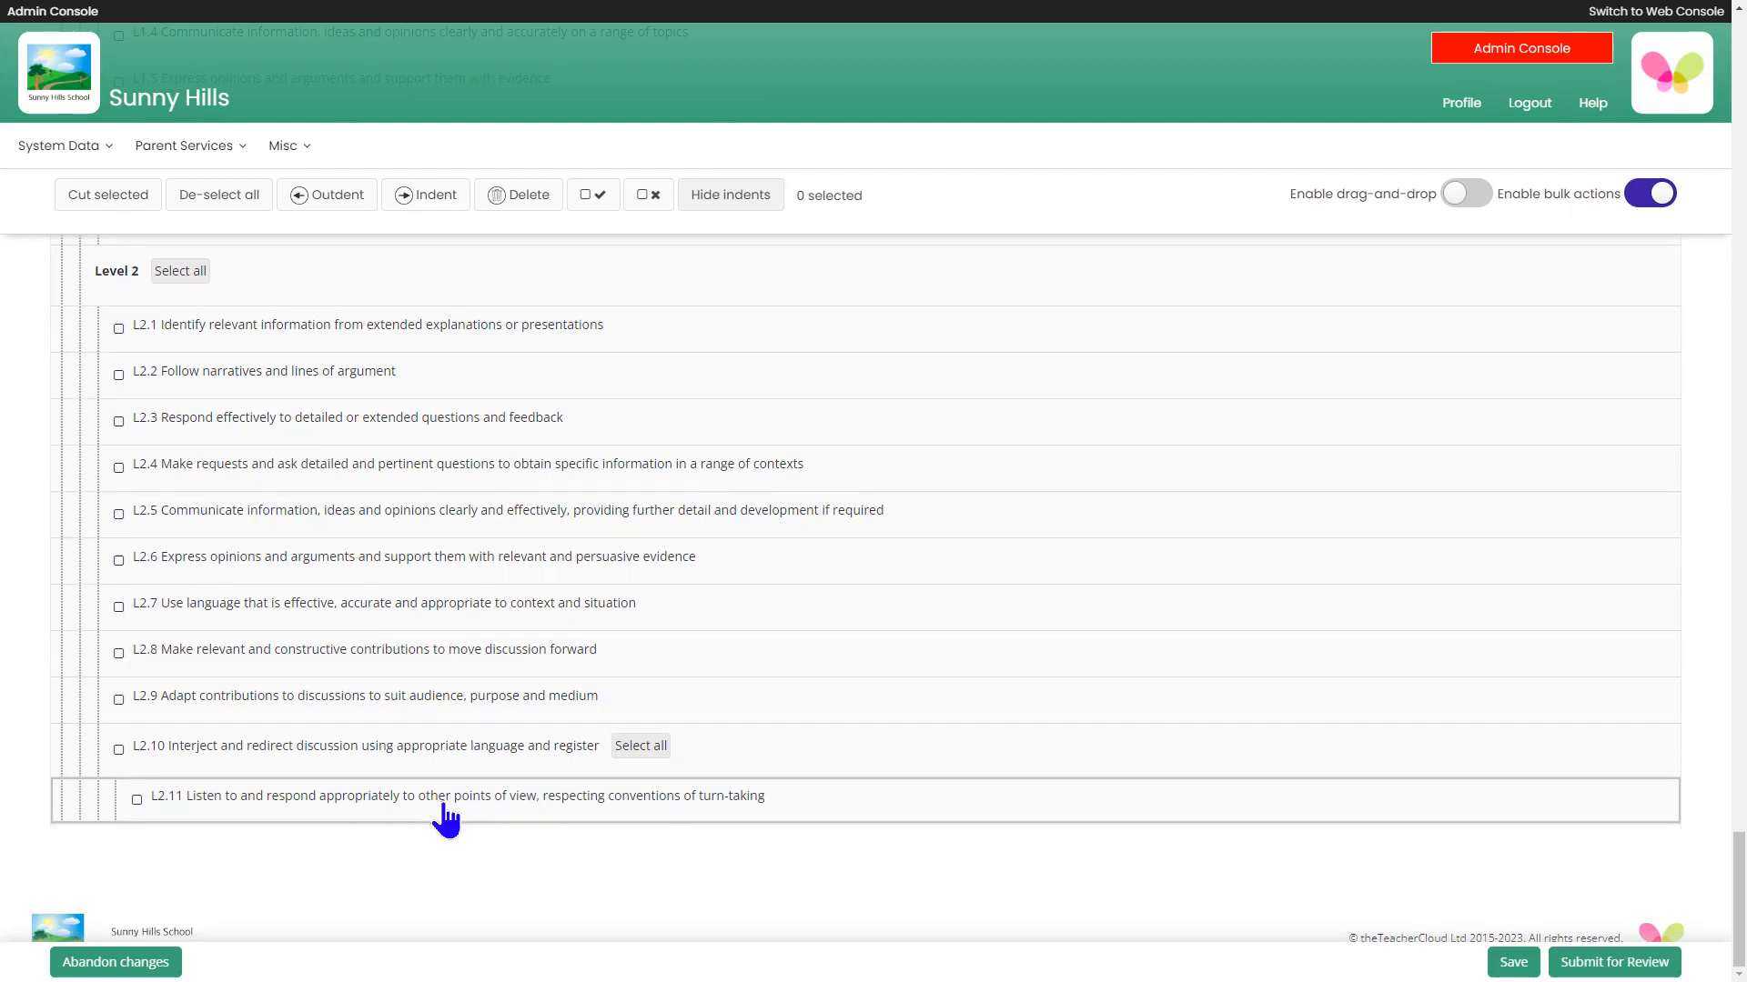
click(480, 818)
click(482, 814)
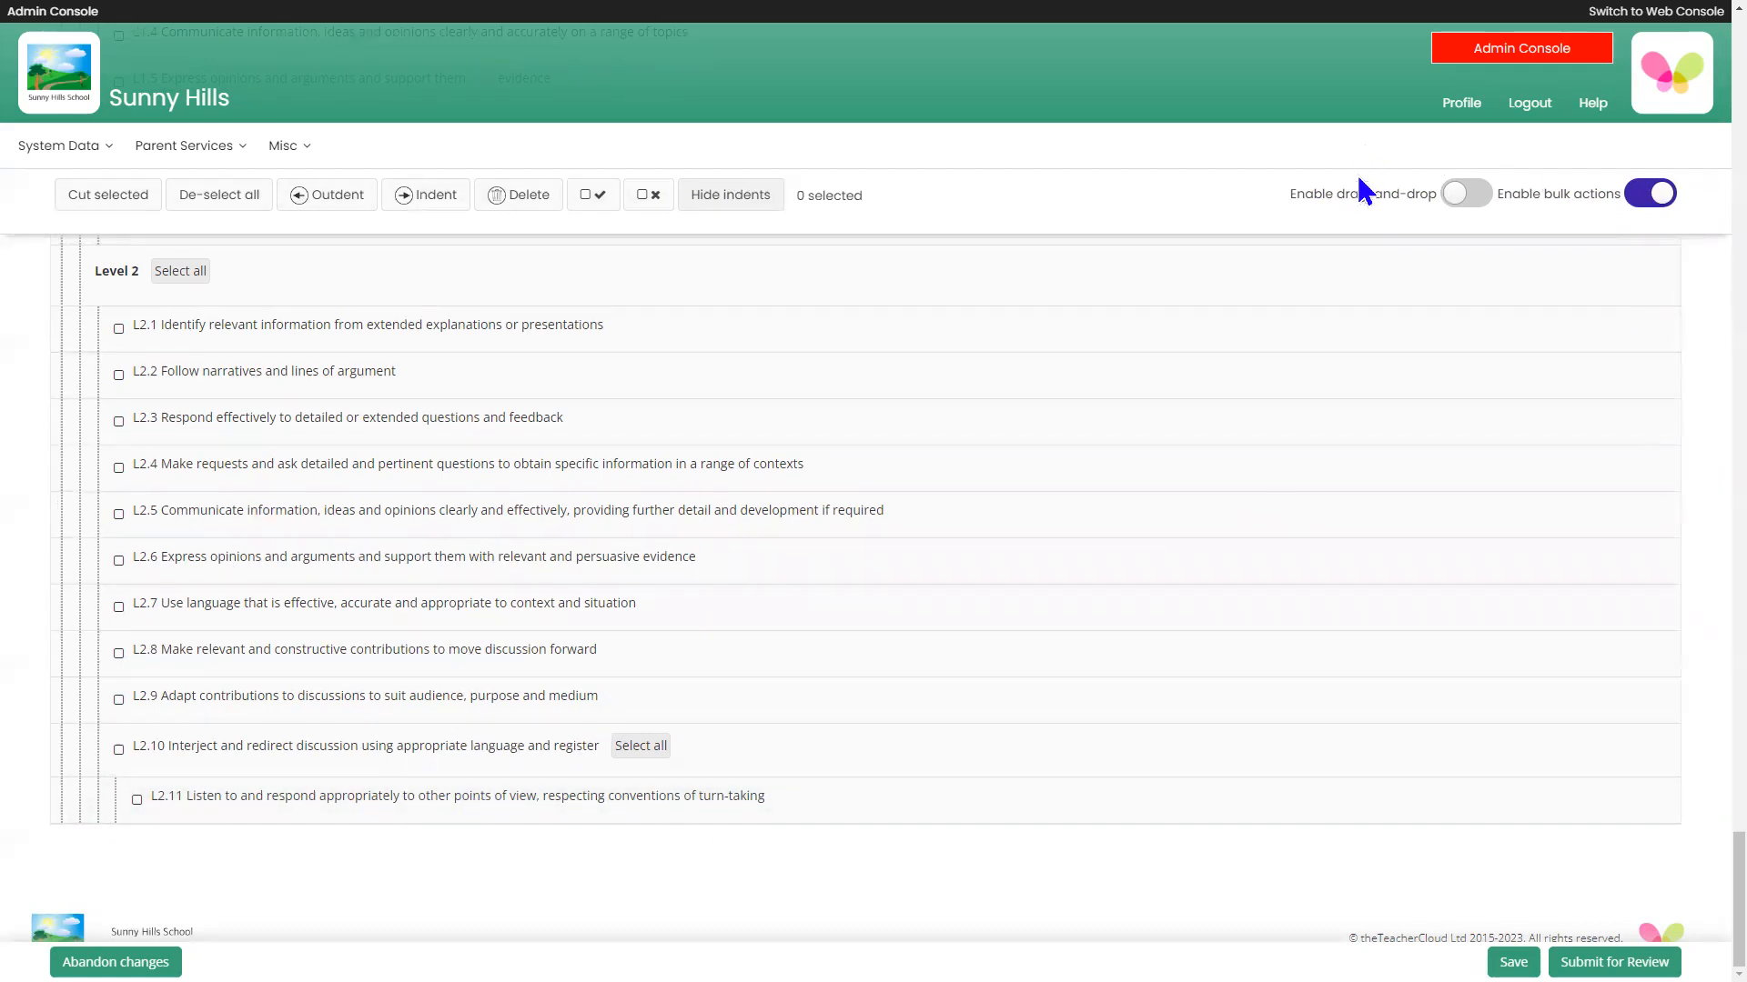
click(1650, 195)
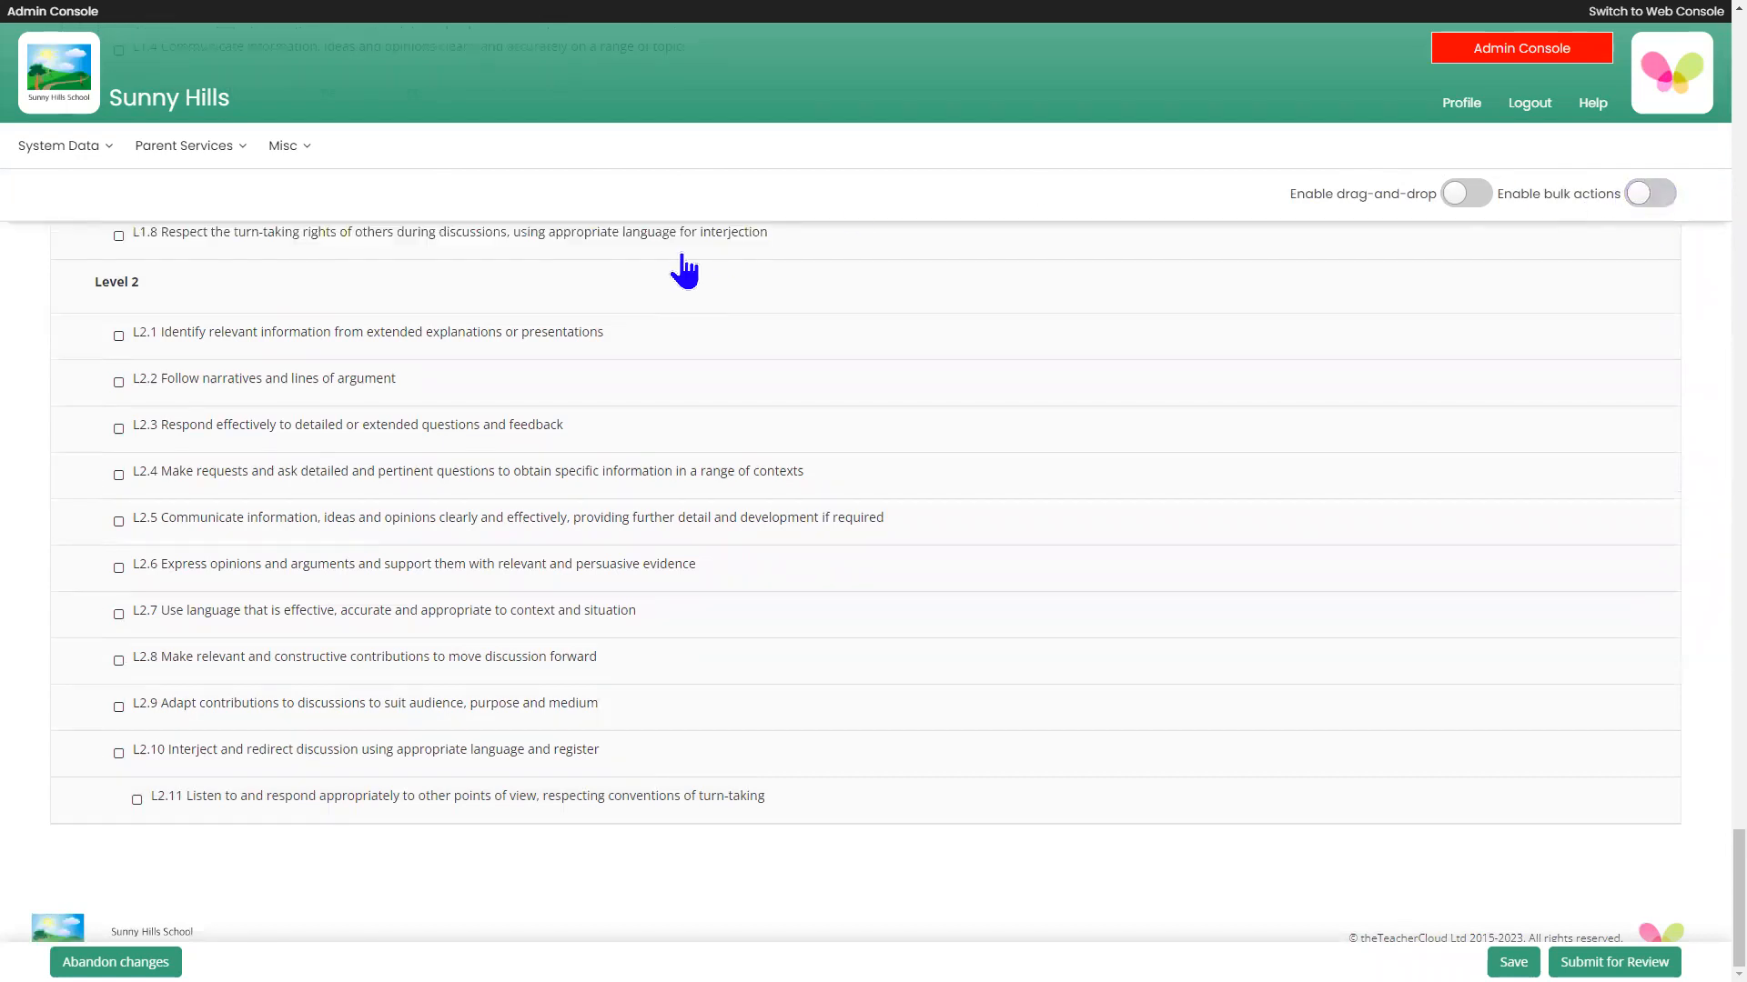
Step: Outdent the L2.11 item one level to match the other Level 2 items
click(447, 810)
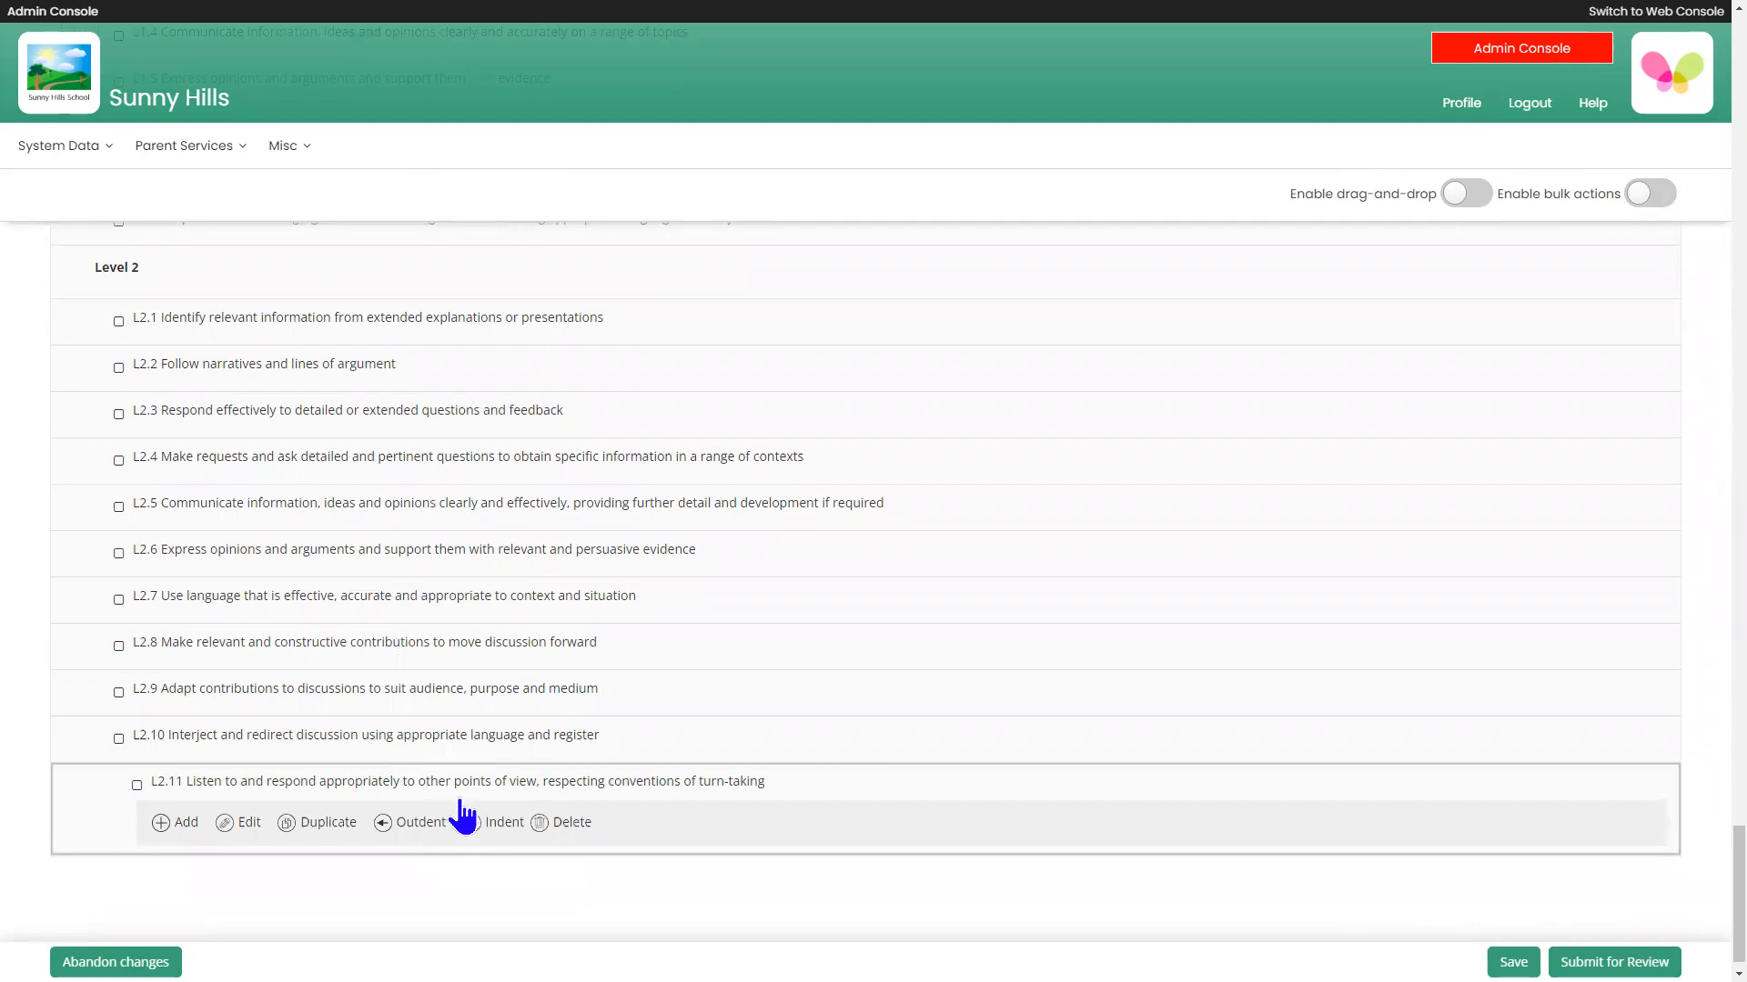
click(414, 831)
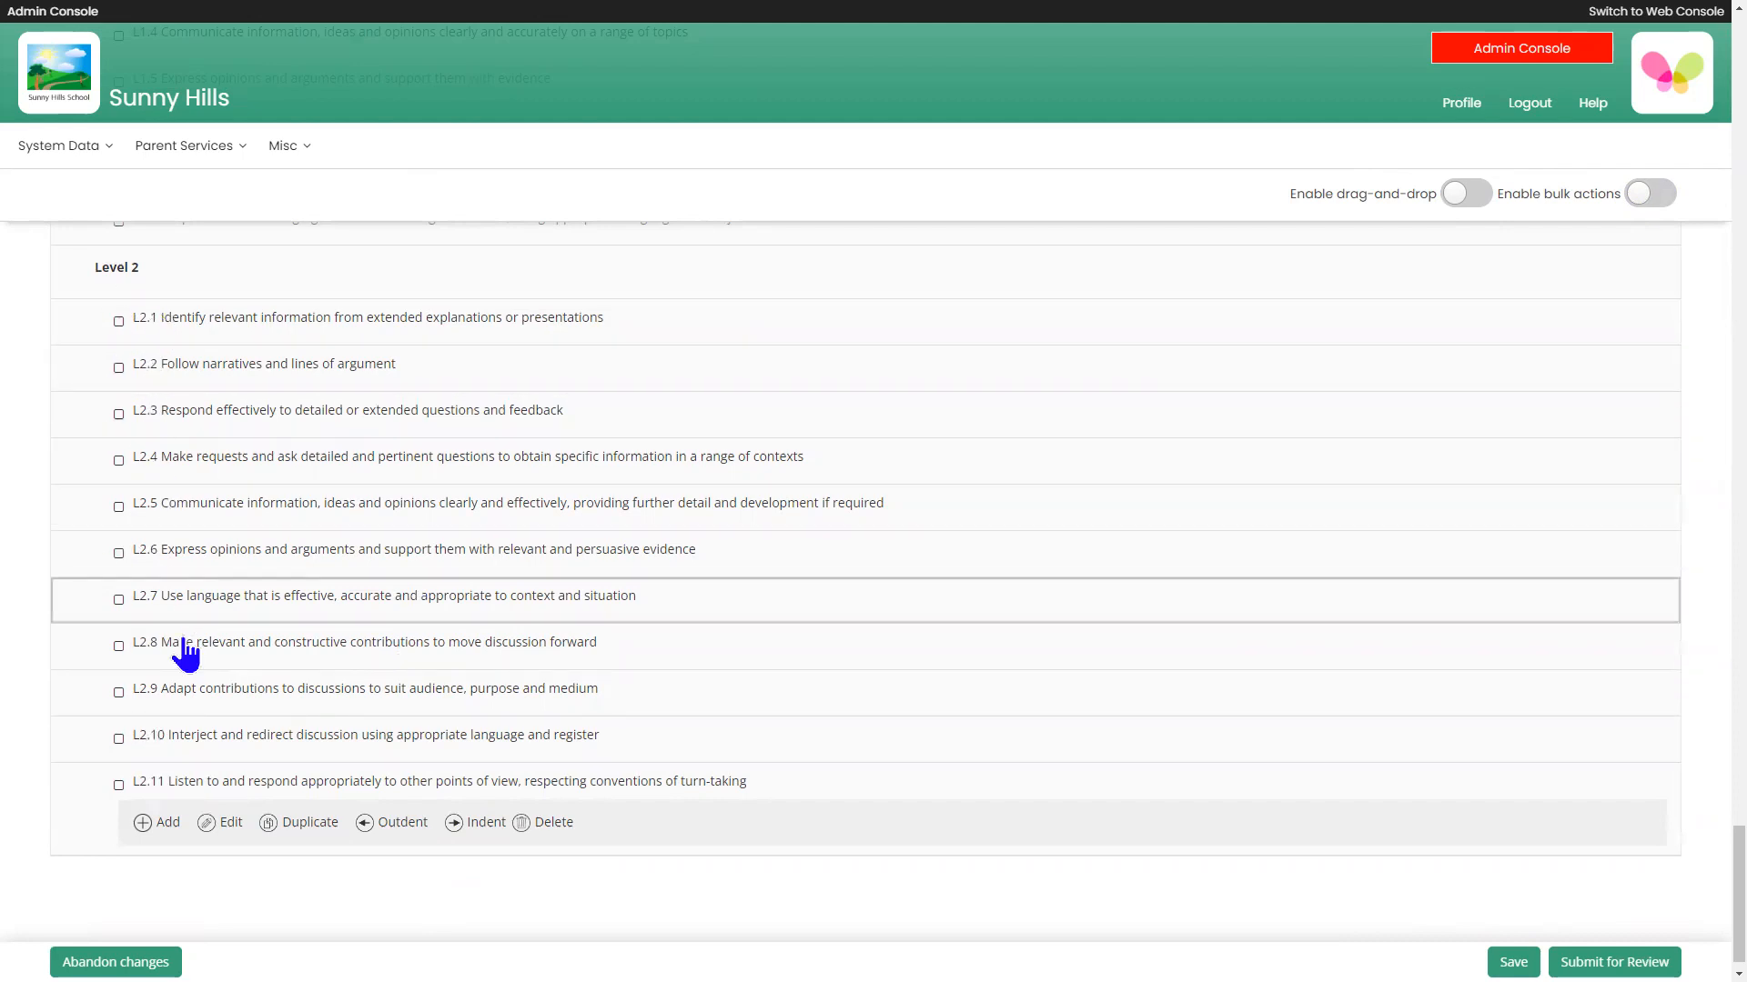
click(1647, 194)
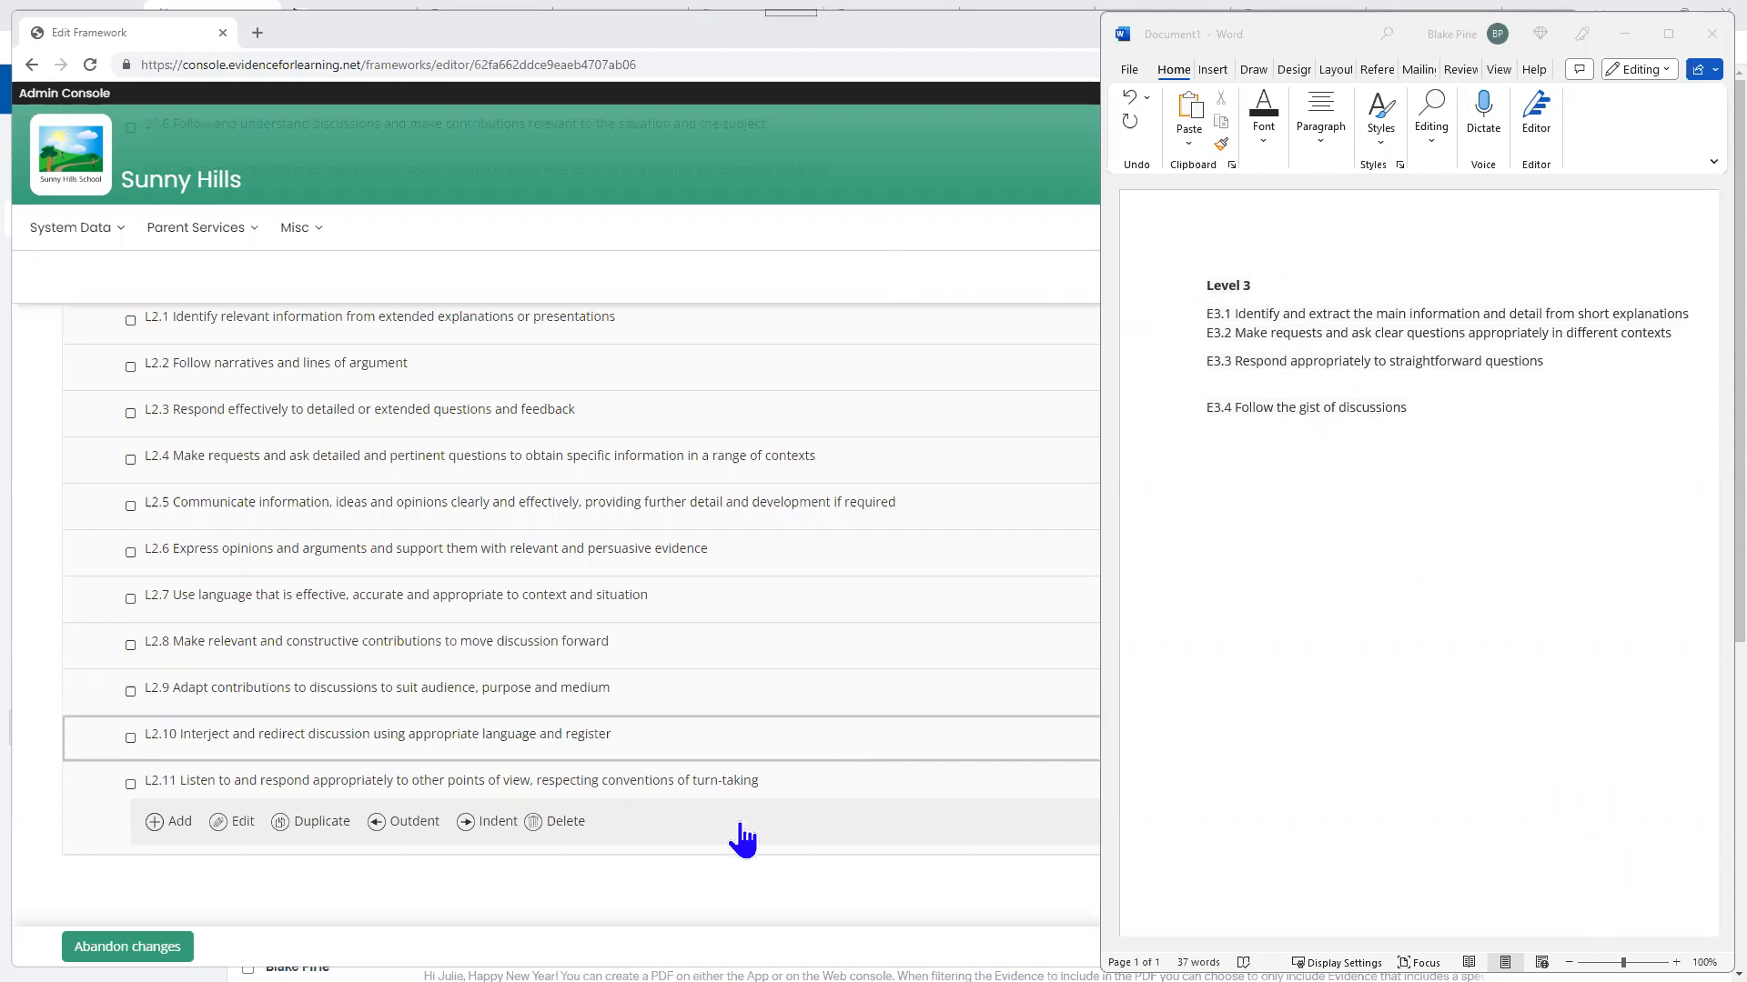
Step: Examine the indent level of the Level 3 heading against Level 2 using bulk actions and indent lines, and switch bulk actions off
click(561, 899)
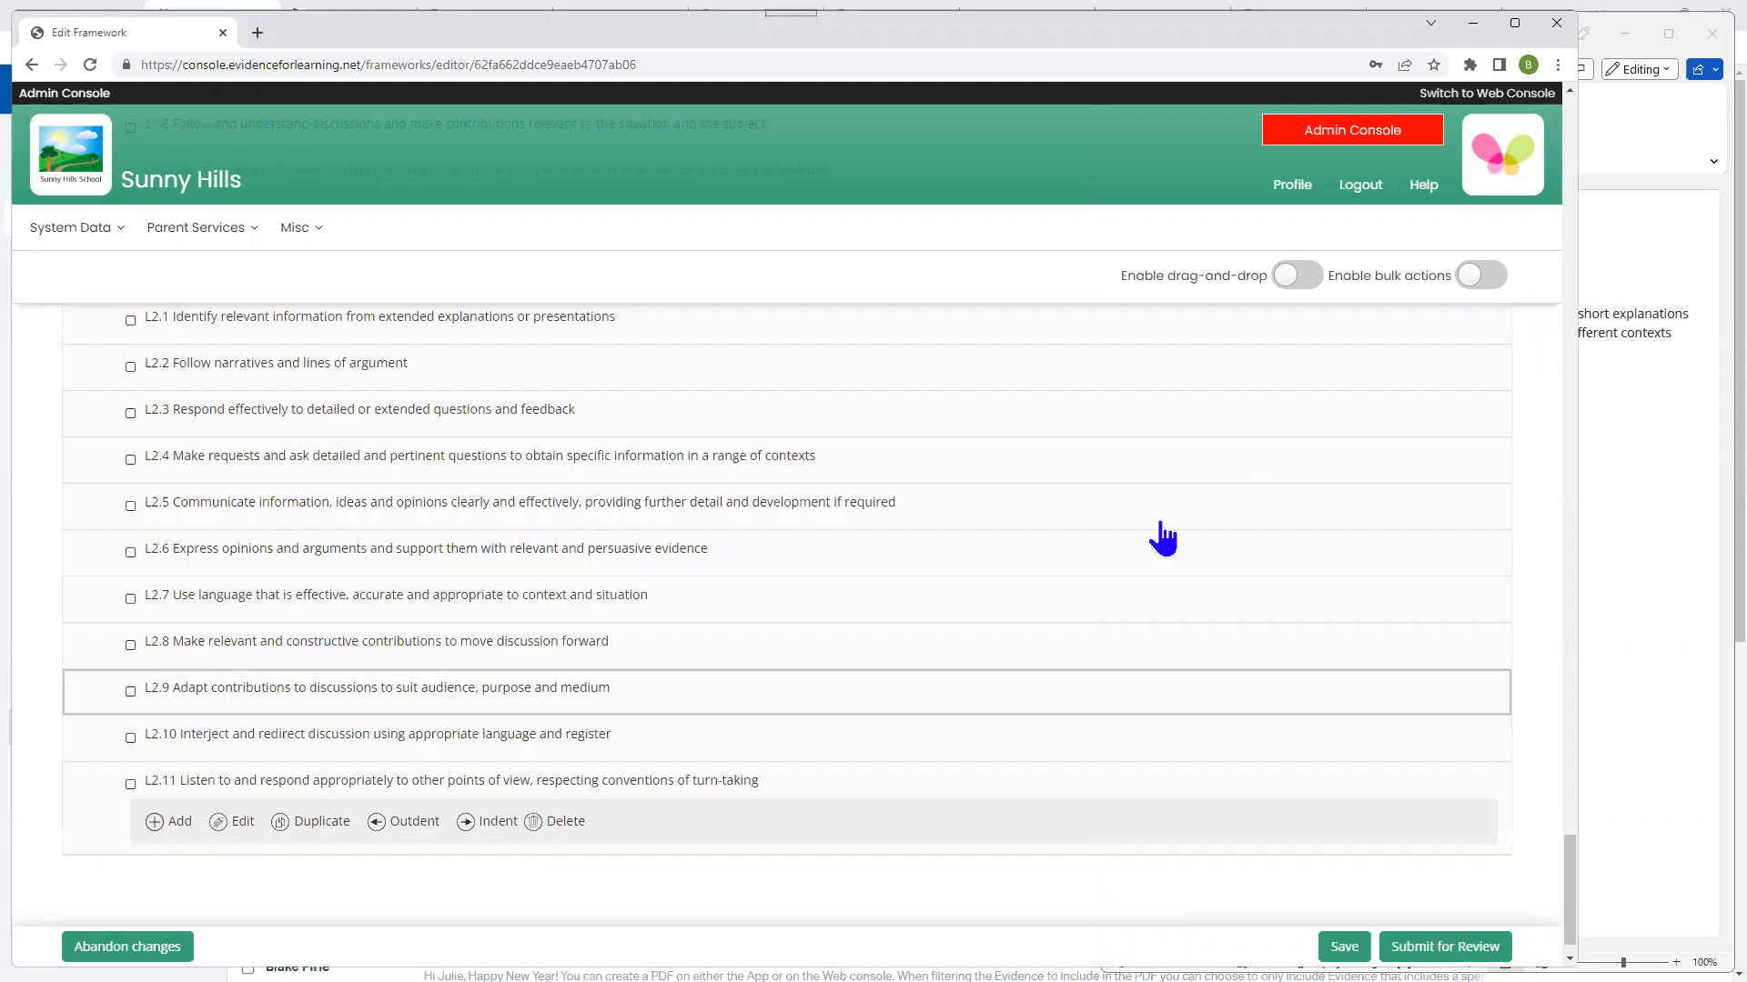
click(1472, 280)
drag(1568, 855, 1569, 819)
click(776, 282)
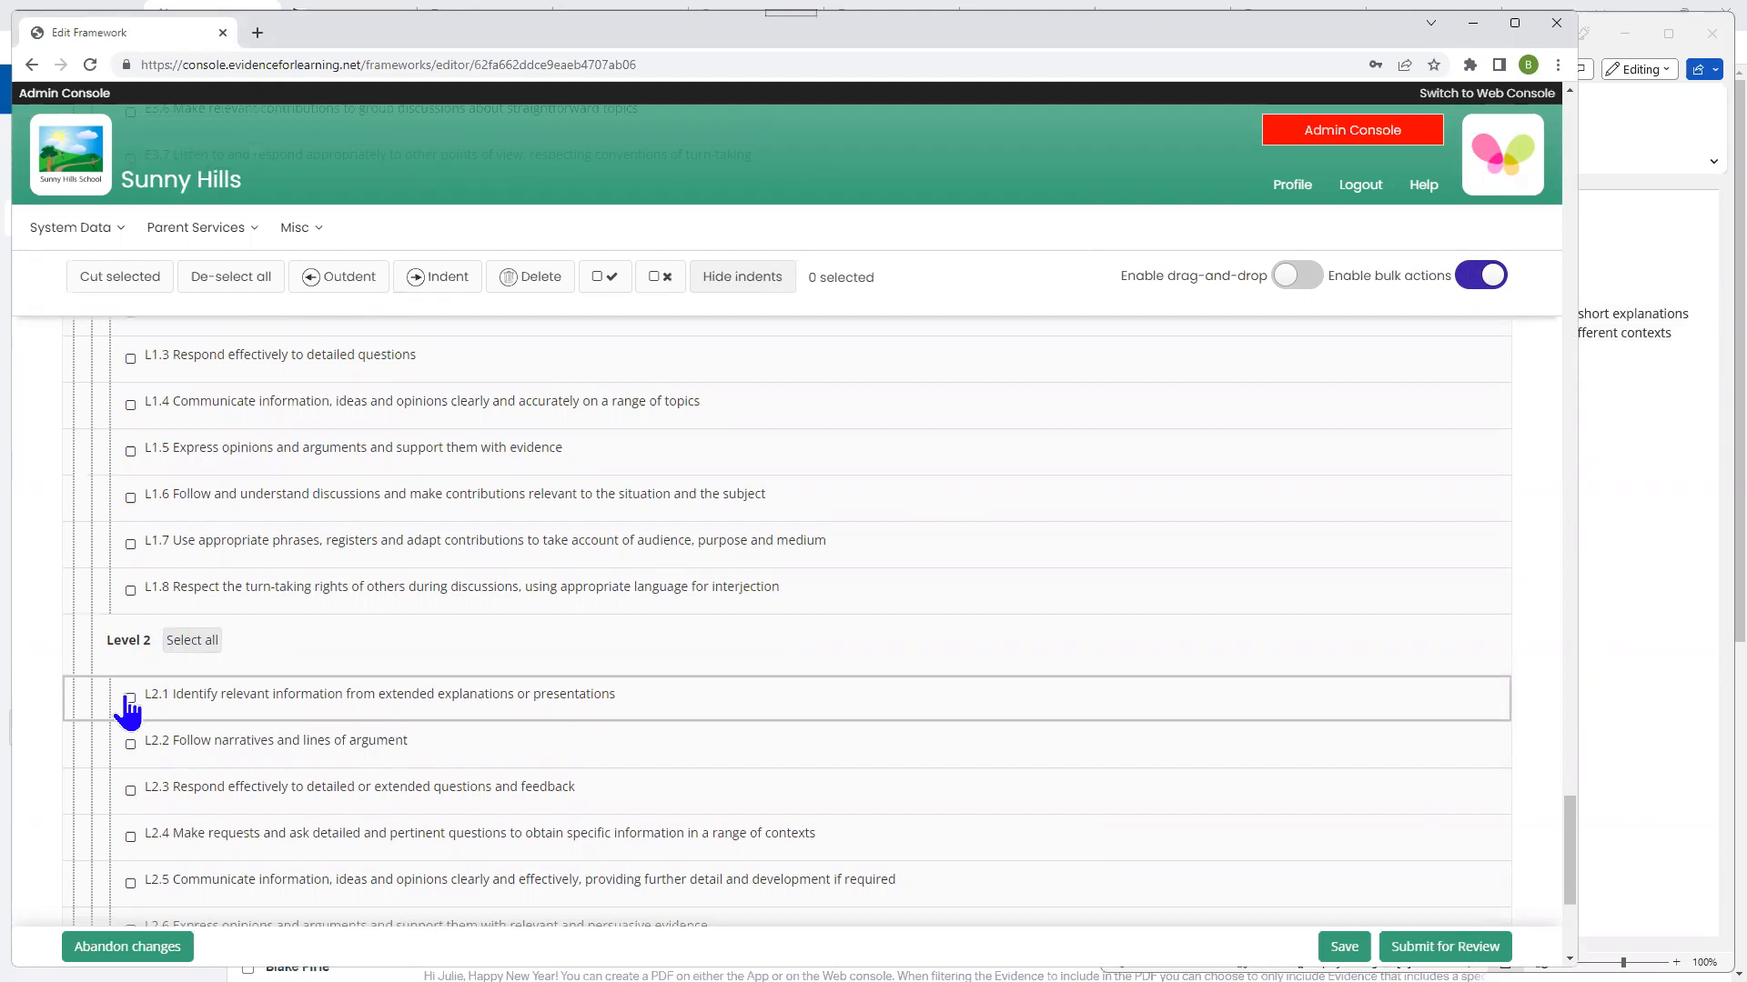
drag(1571, 834, 1572, 856)
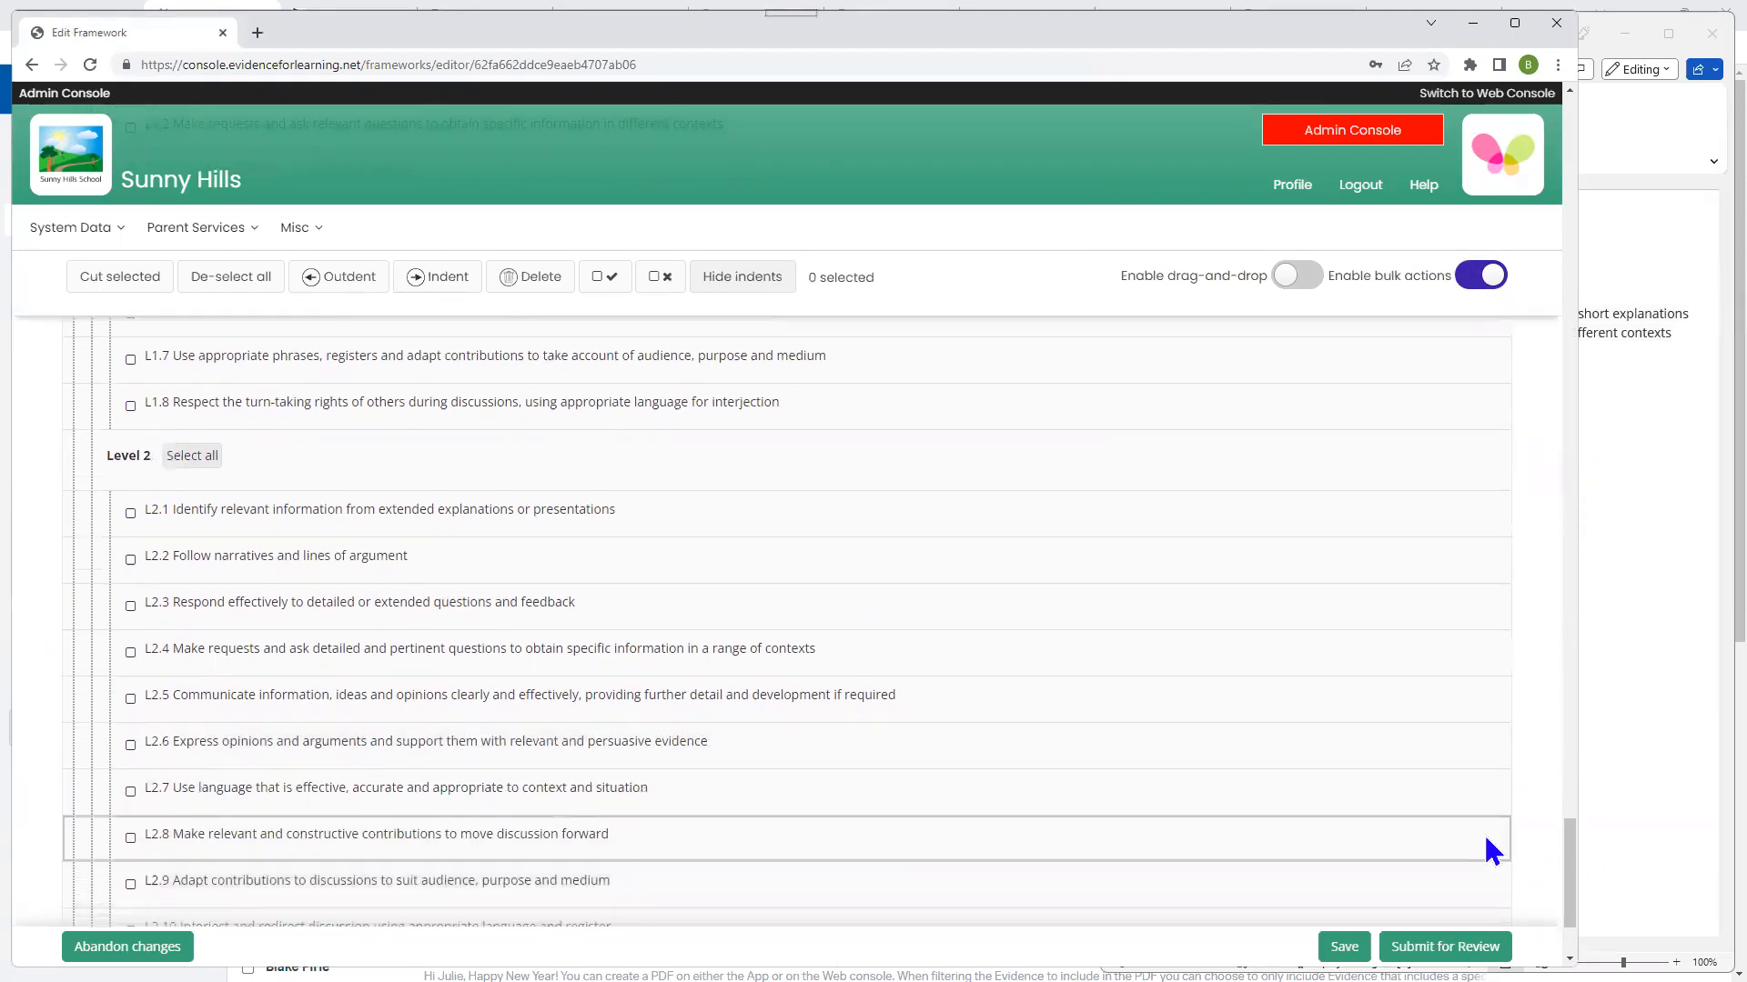
scroll(782, 287, down, 2)
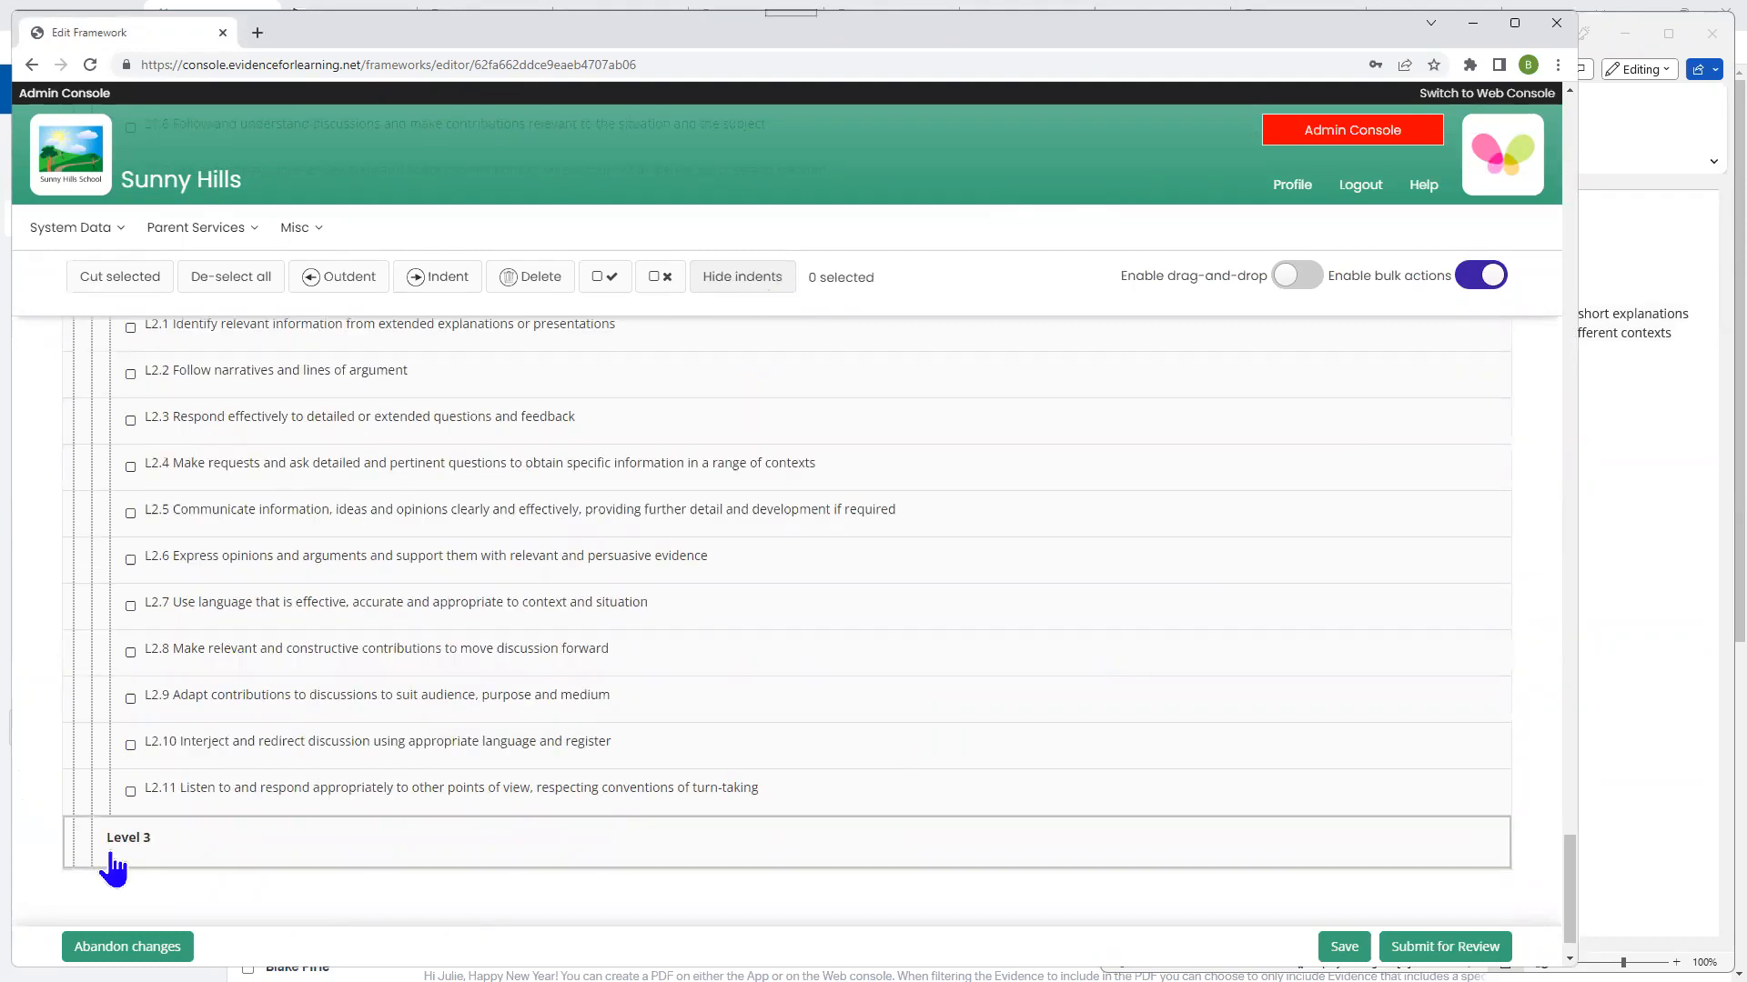
scroll(1462, 507, down, 1)
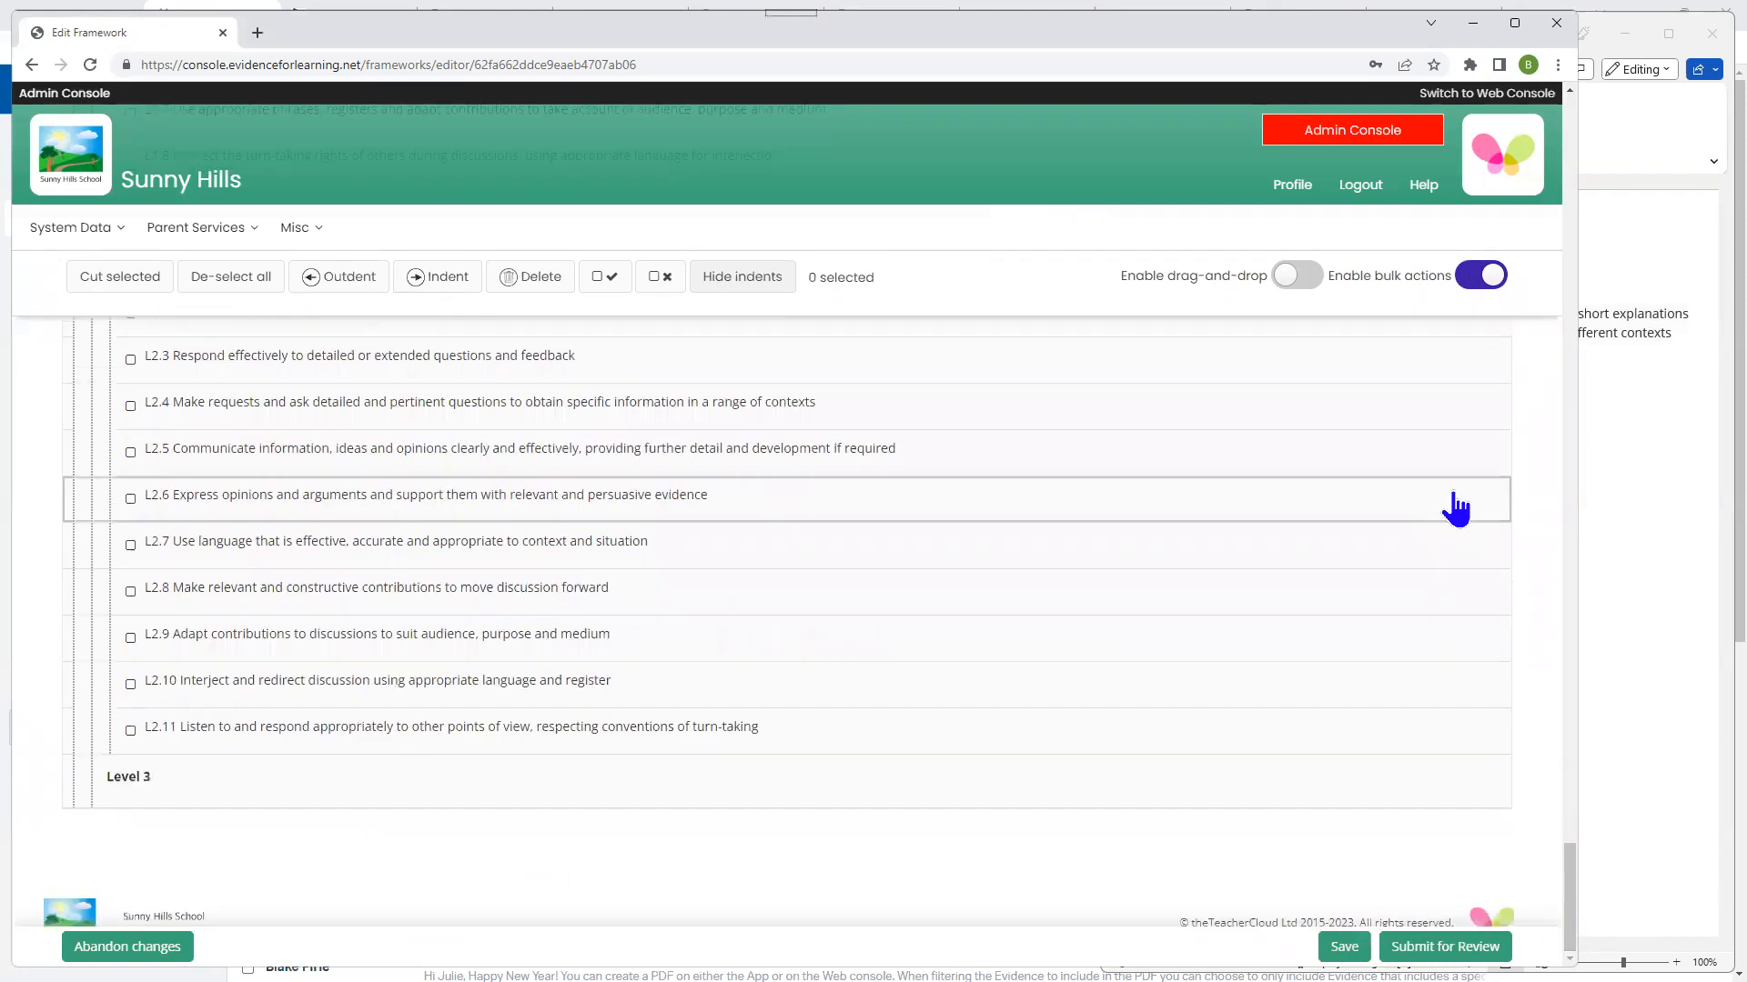
click(1481, 277)
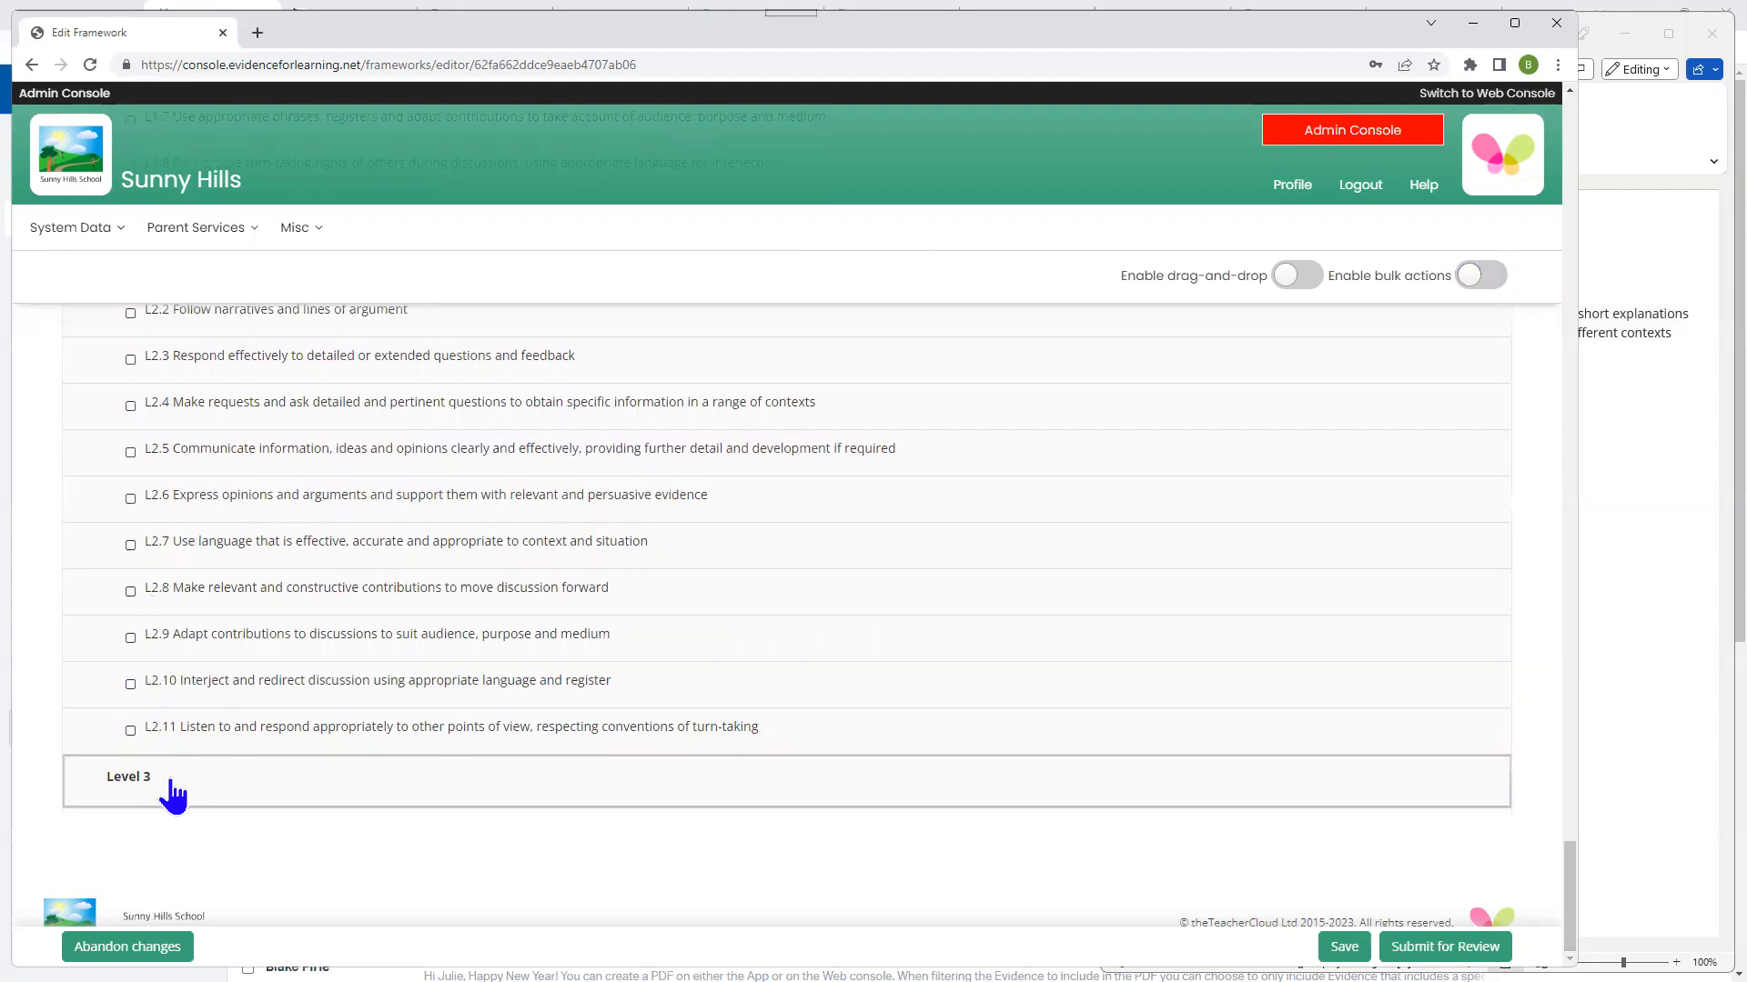
Step: Start adding new items under the Level 3 heading with evidence capture enabled
click(182, 803)
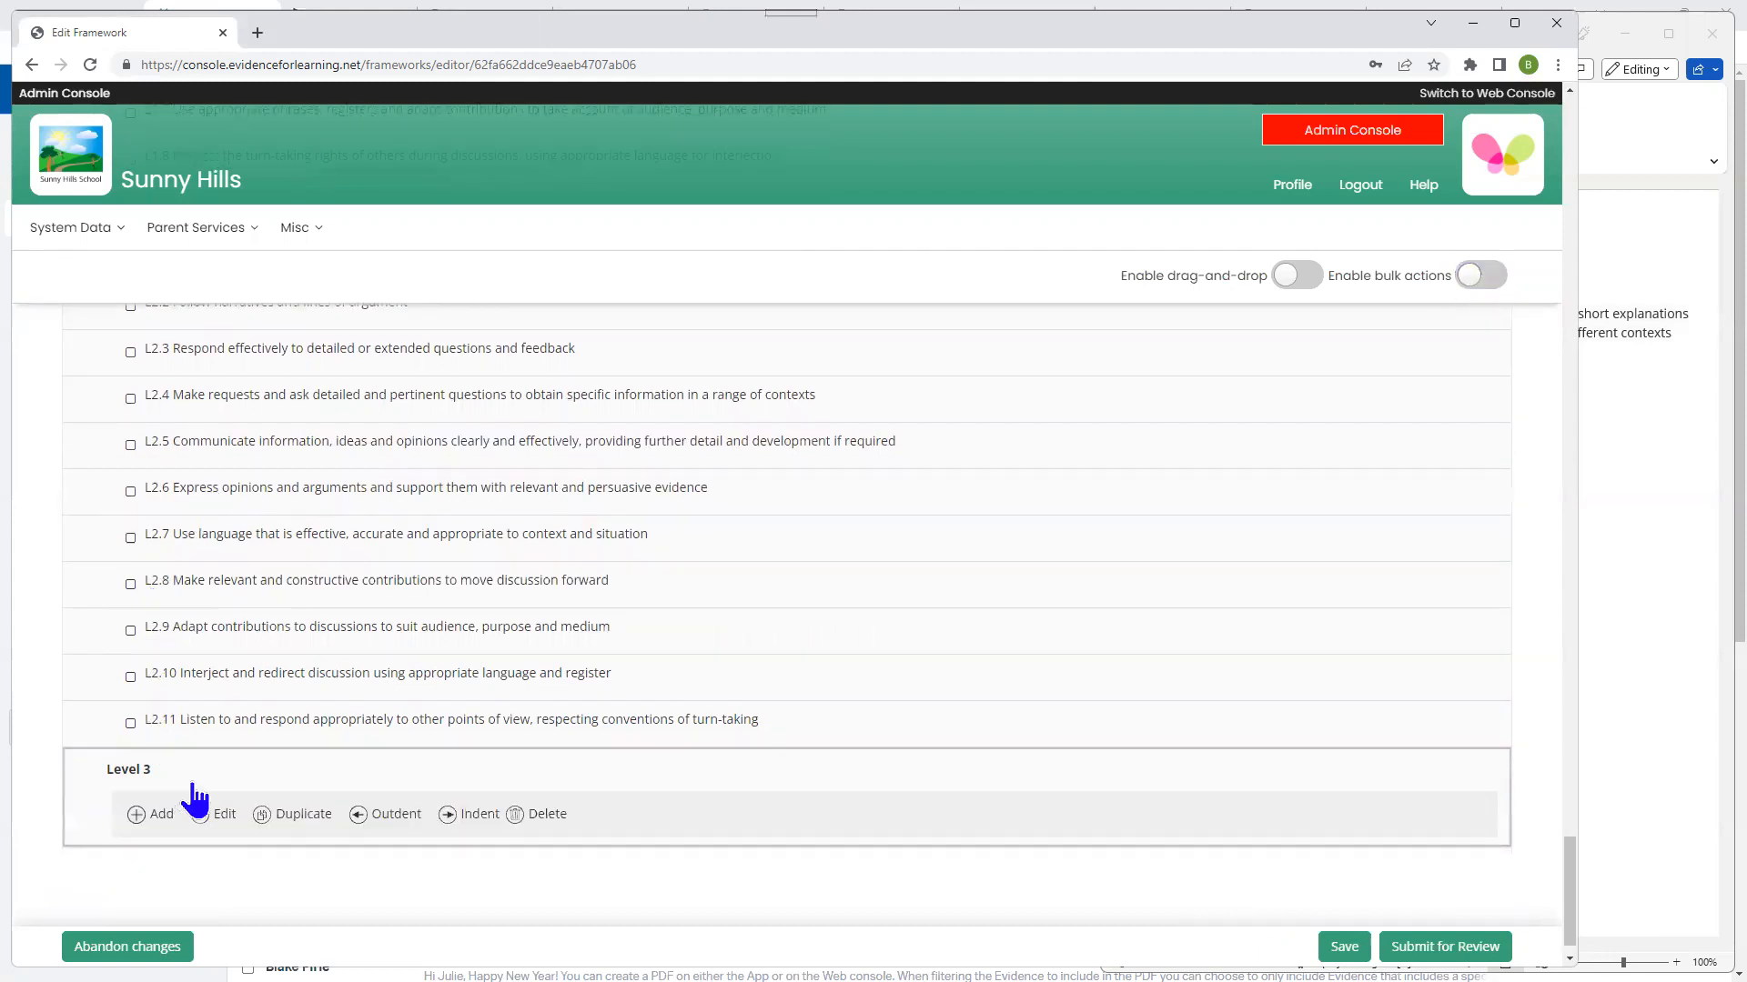
click(156, 830)
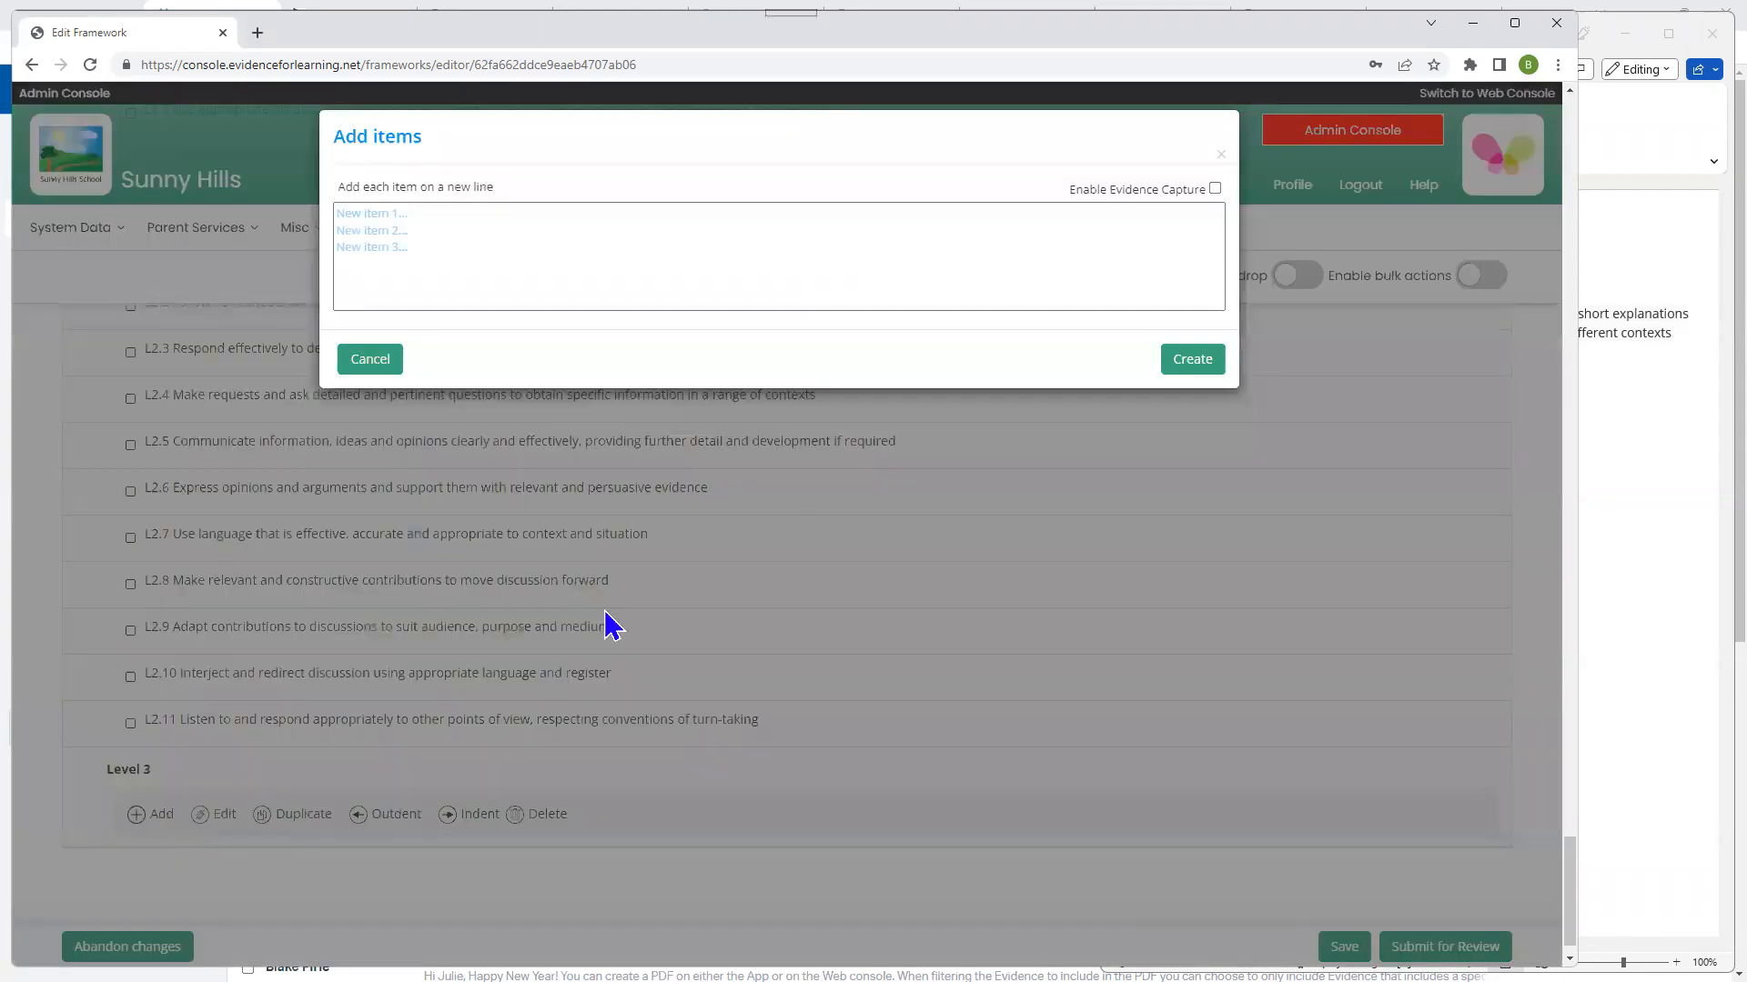
click(1012, 273)
Step: Switch to the Word document and copy the lines E3.1 to E3.4 without the Level 3 heading
click(1634, 418)
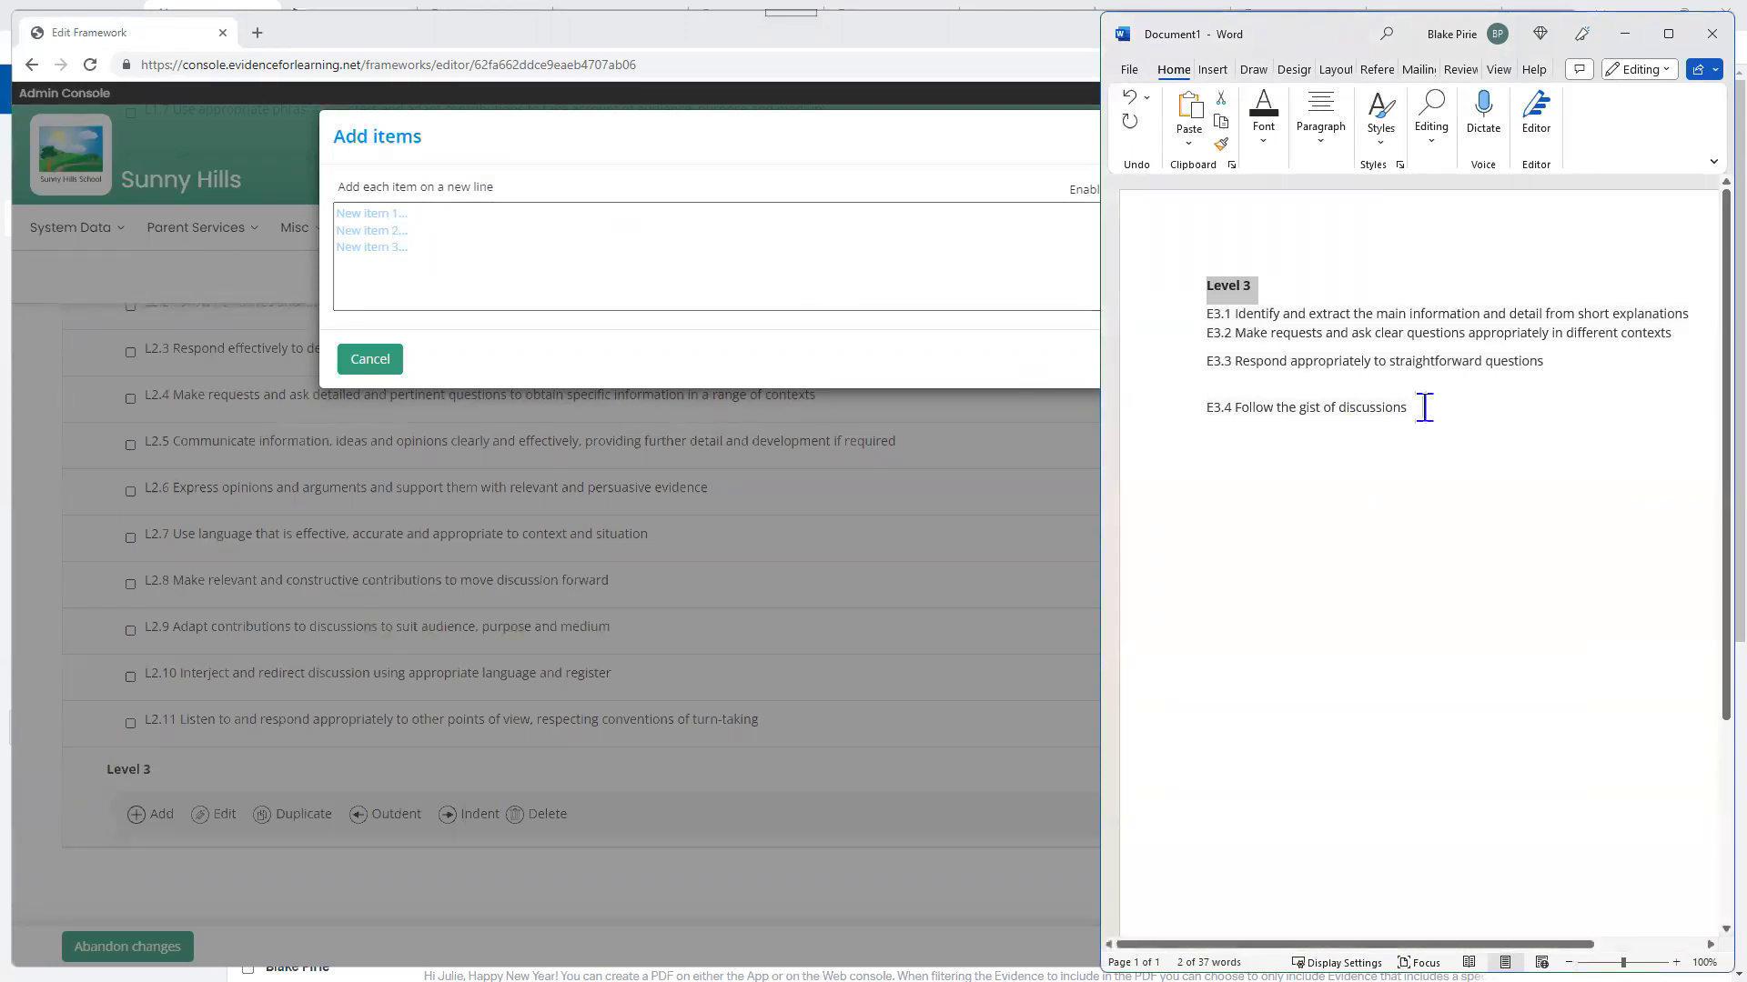
drag(1419, 409, 1207, 328)
right_click(1243, 332)
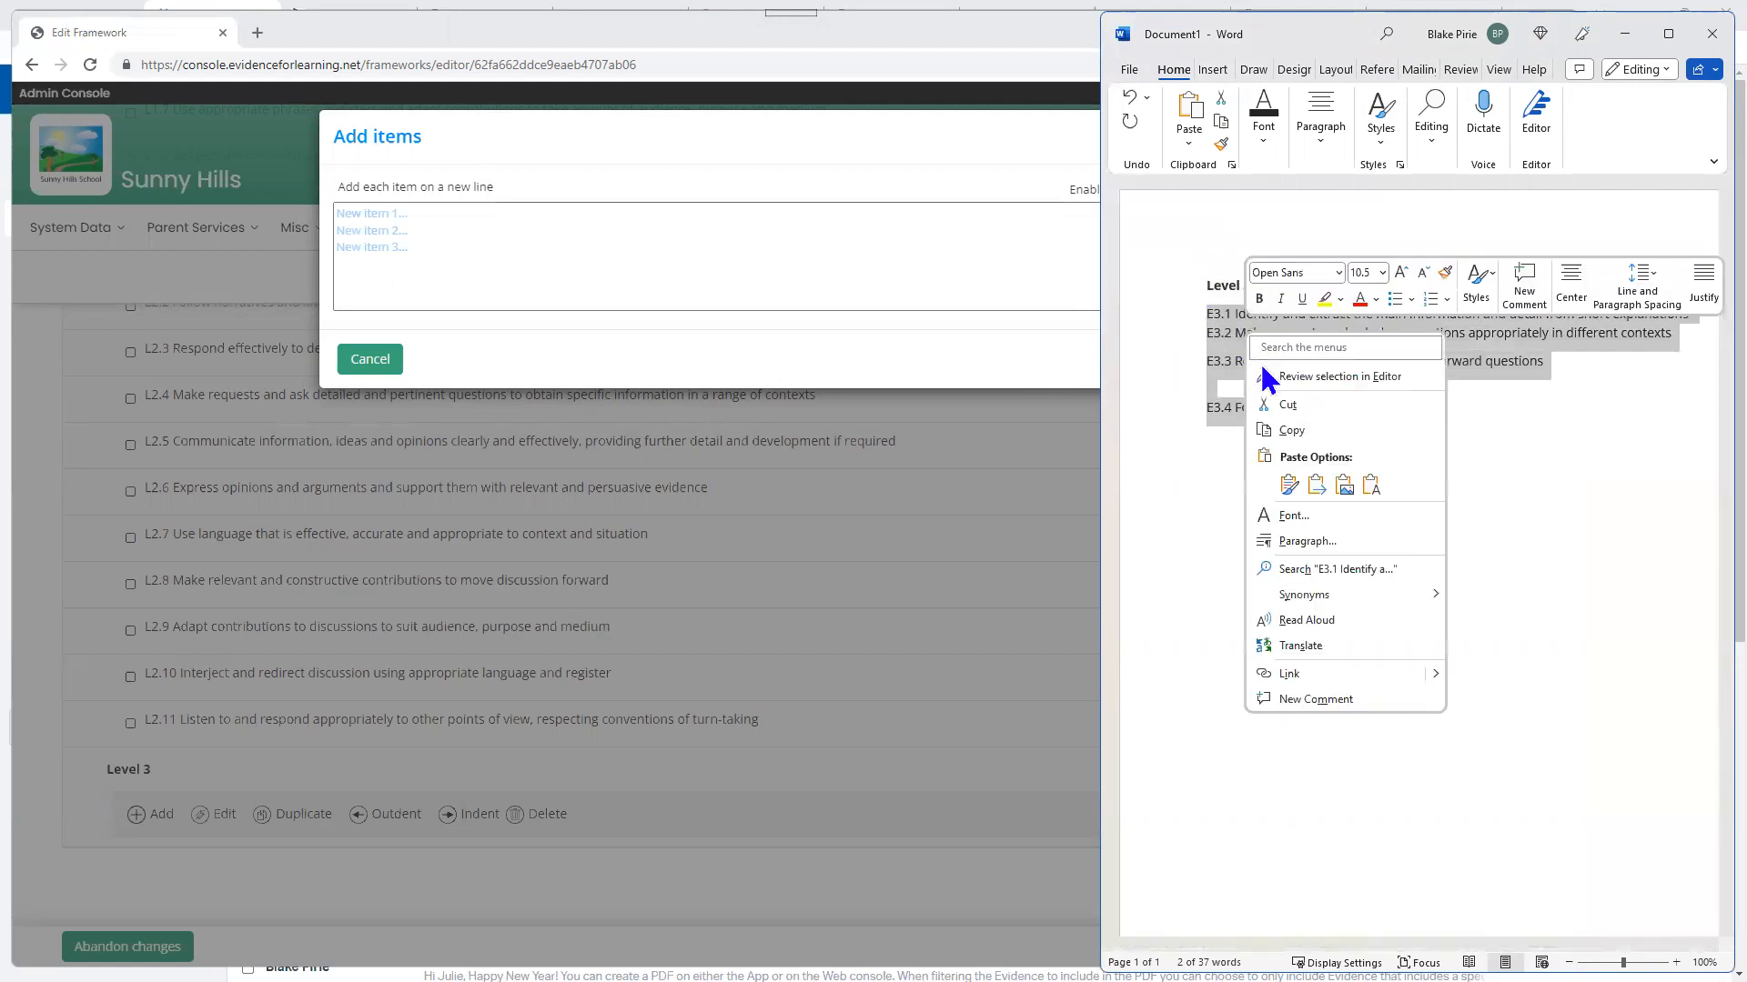
click(1492, 447)
right_click(1374, 351)
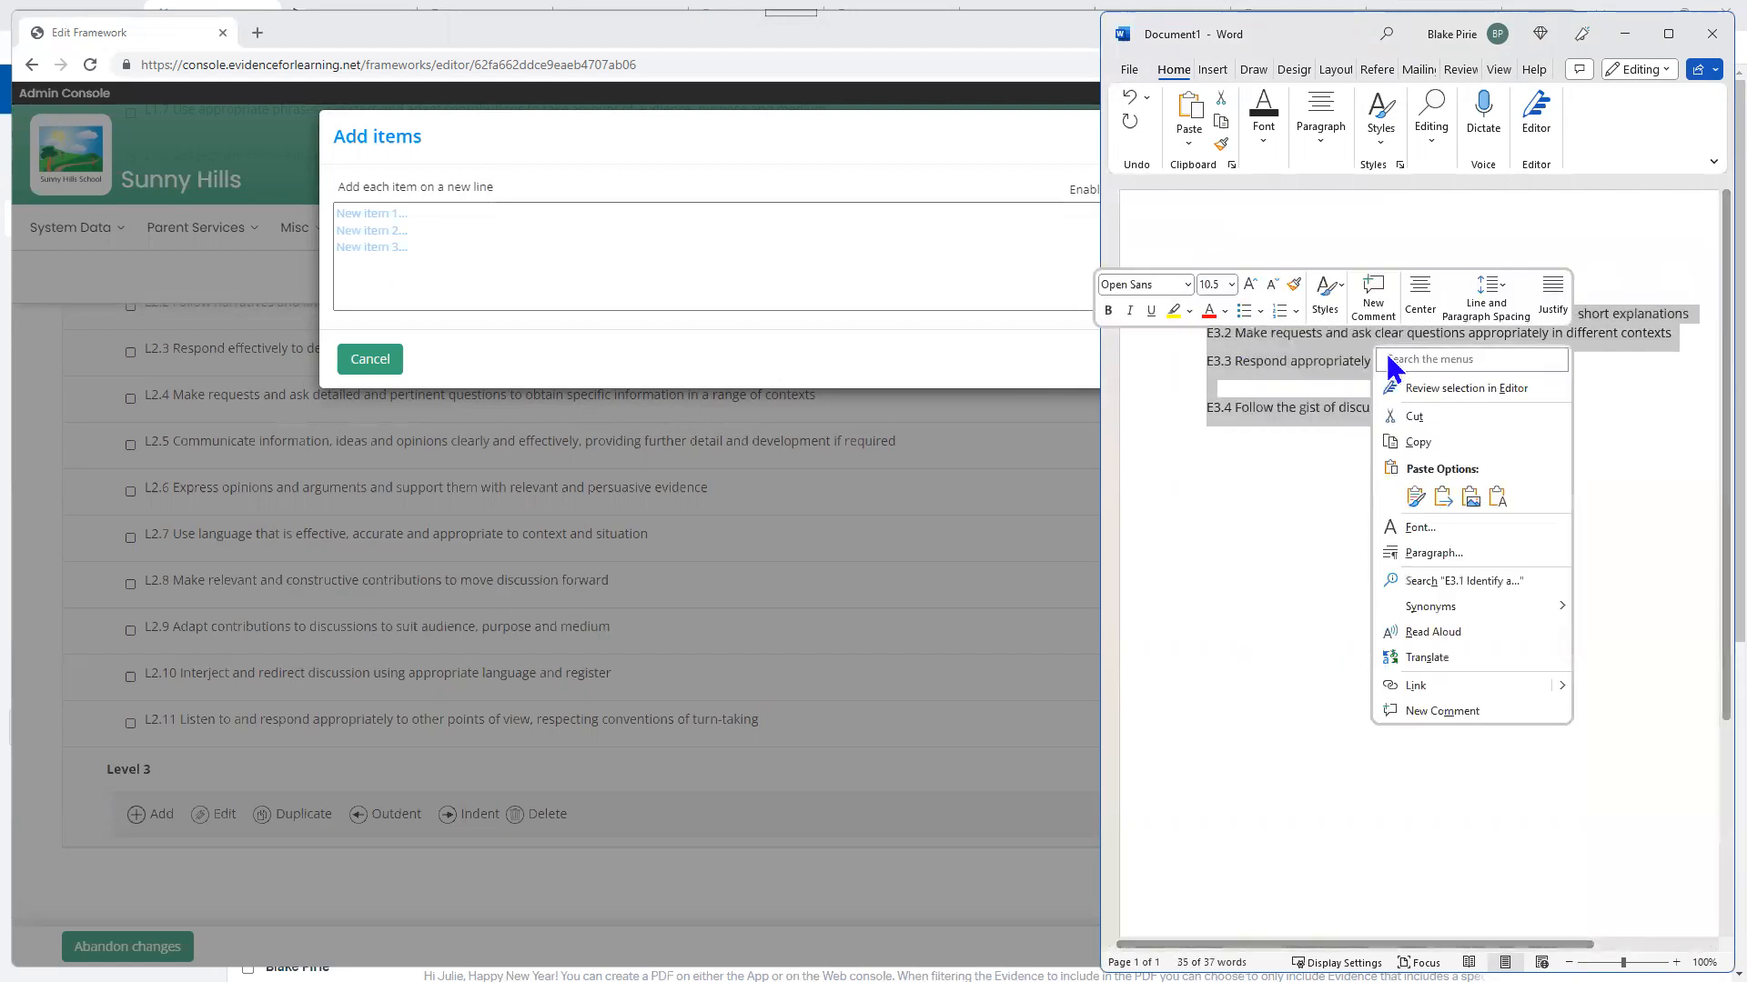
click(1419, 443)
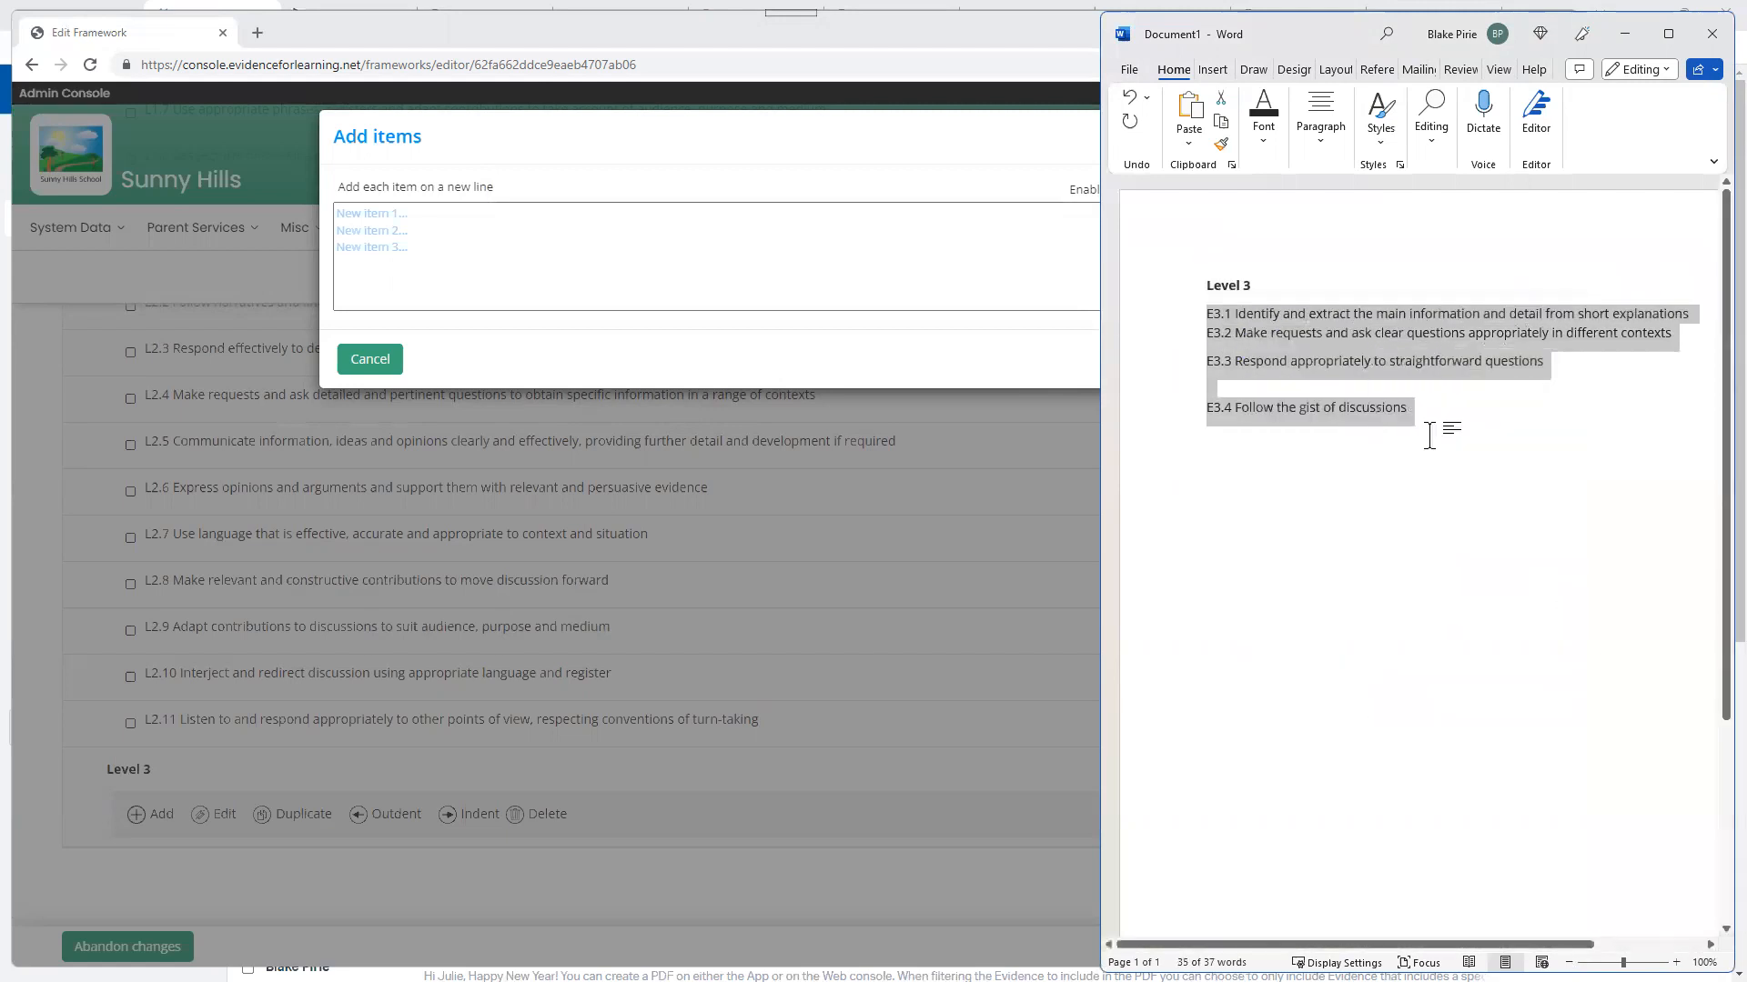
Step: Paste the E3.1 to E3.4 lines as plain text into the new items, remove the blank line before E3.4, and create them
click(549, 224)
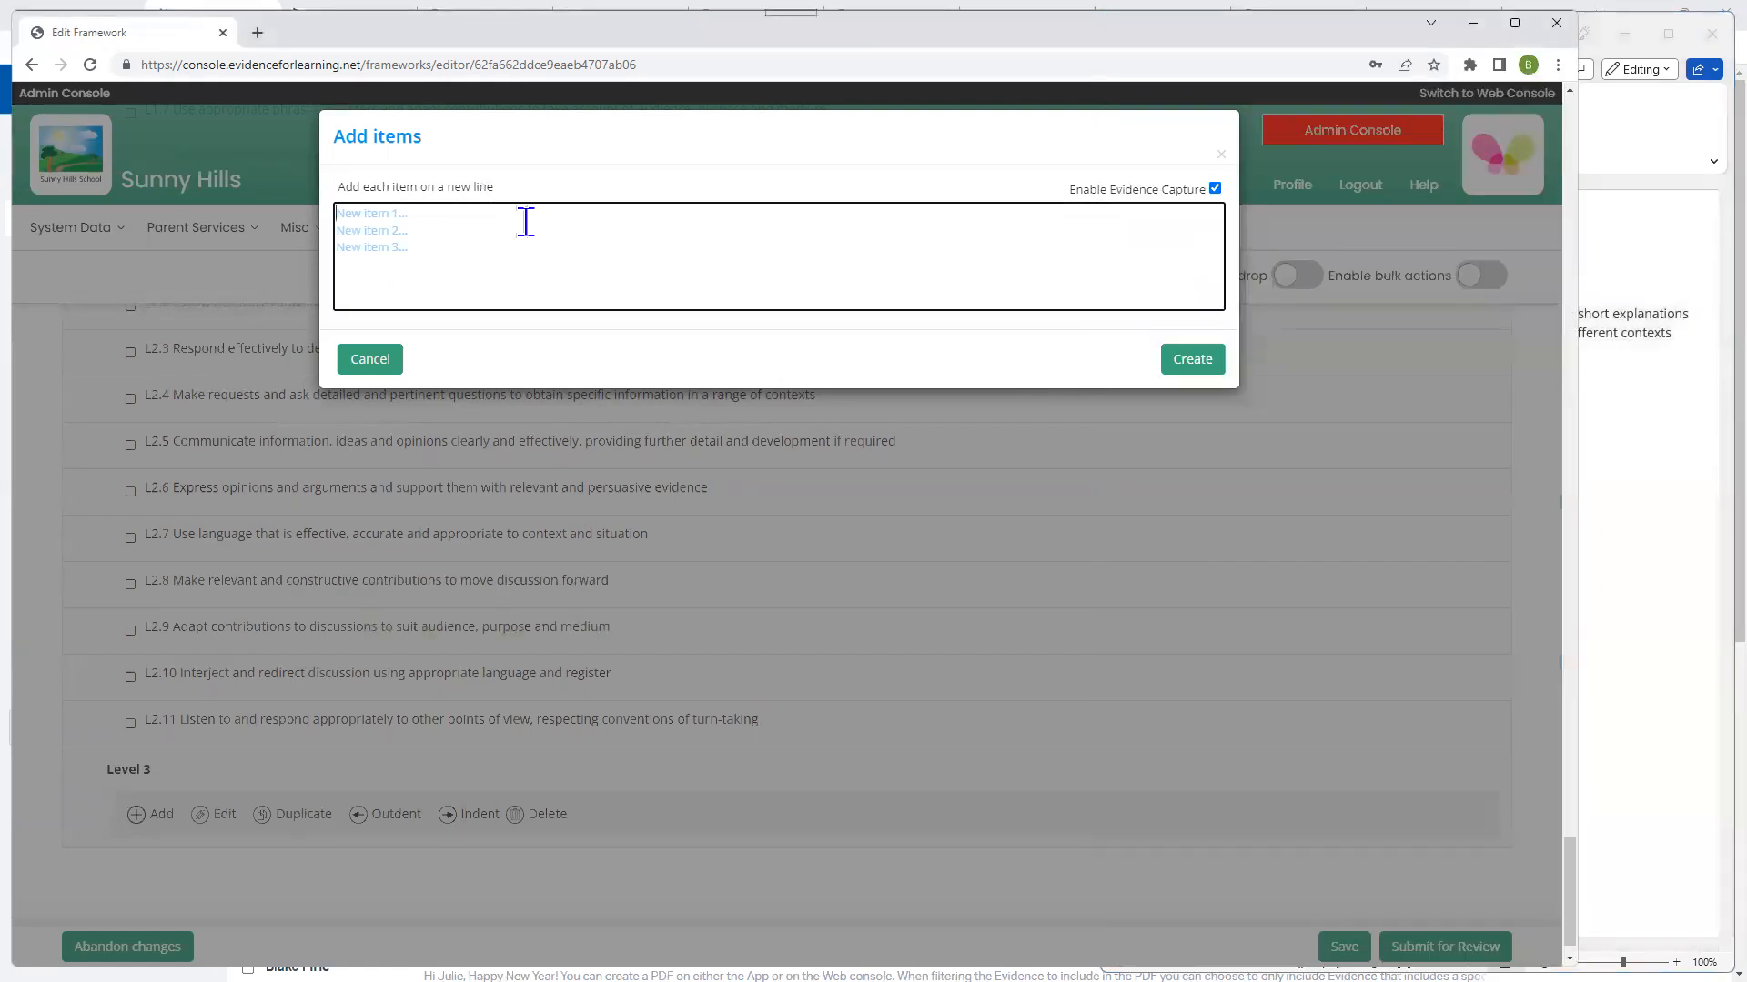
right_click(452, 222)
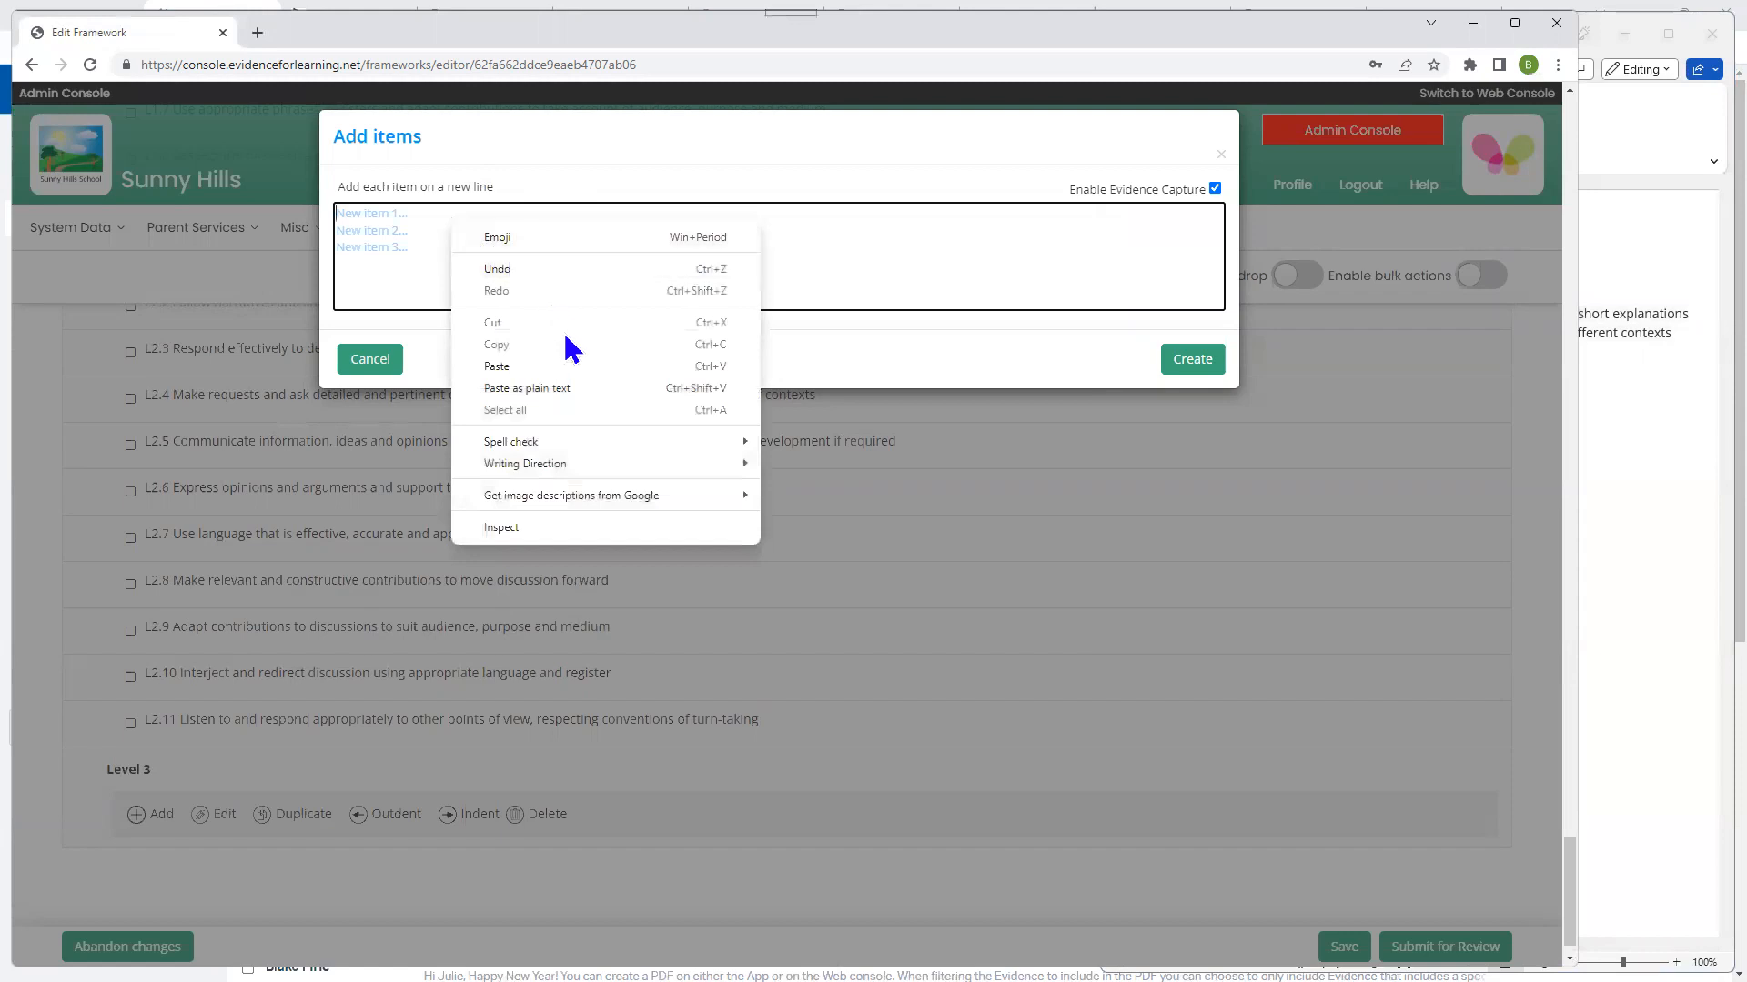
click(580, 386)
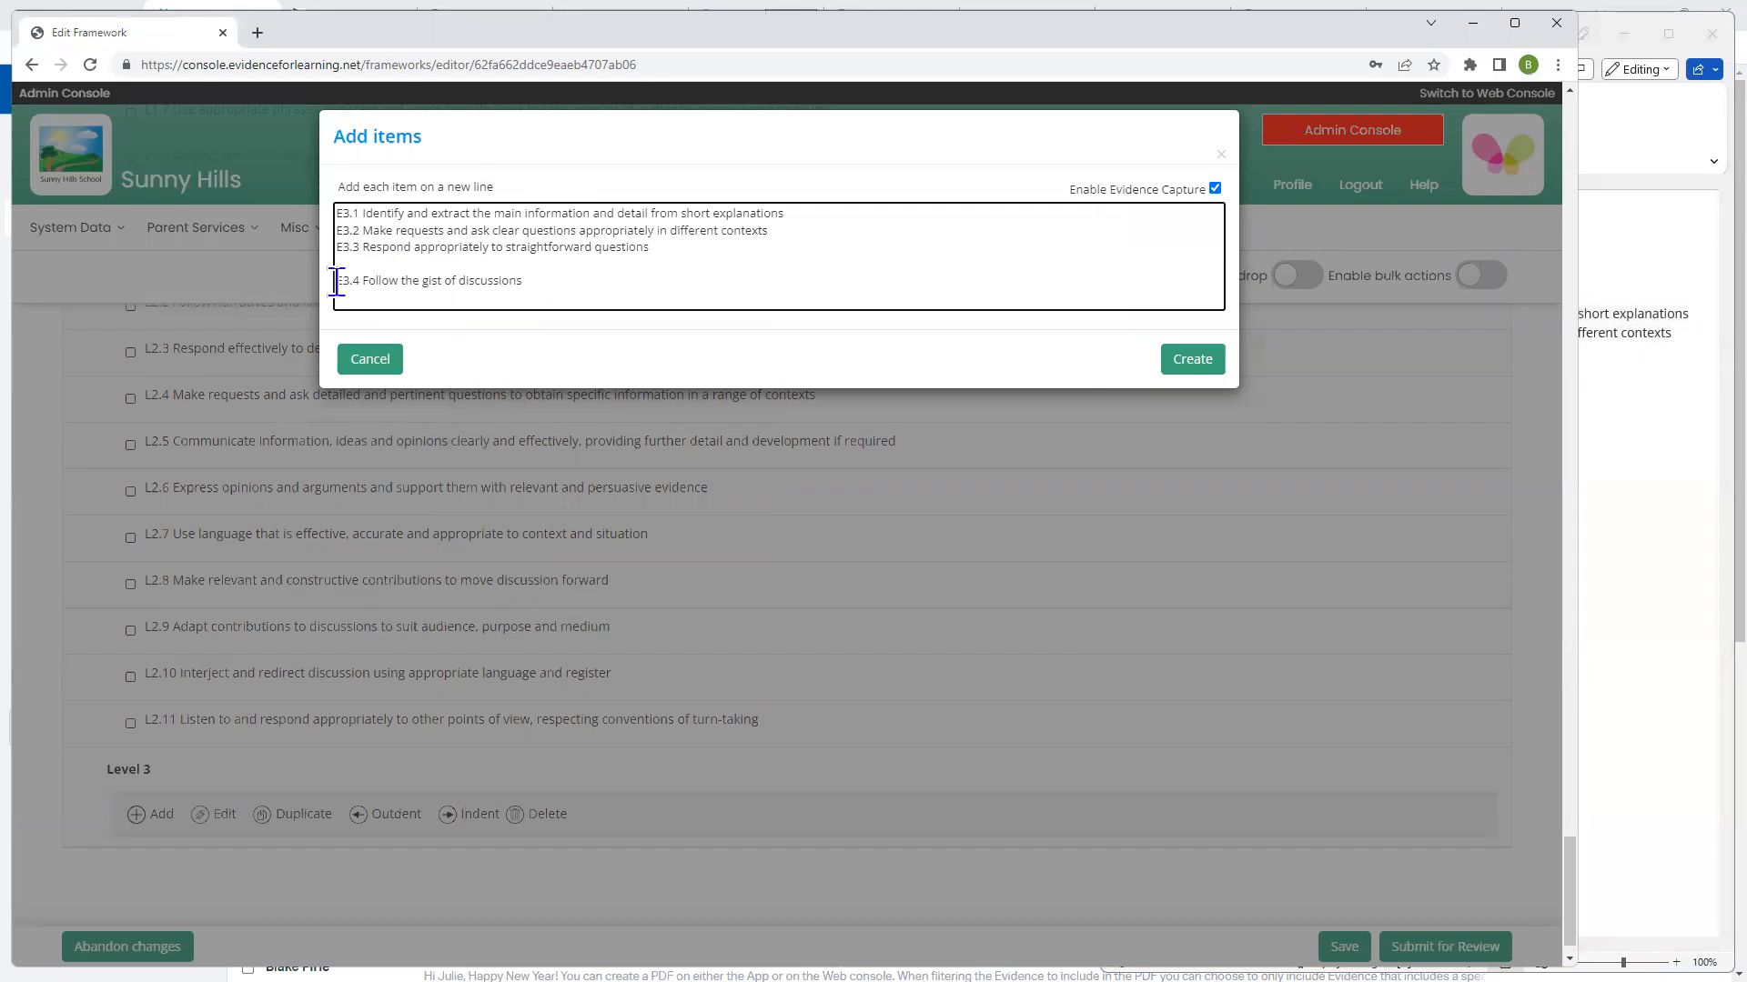
key(BackSpace)
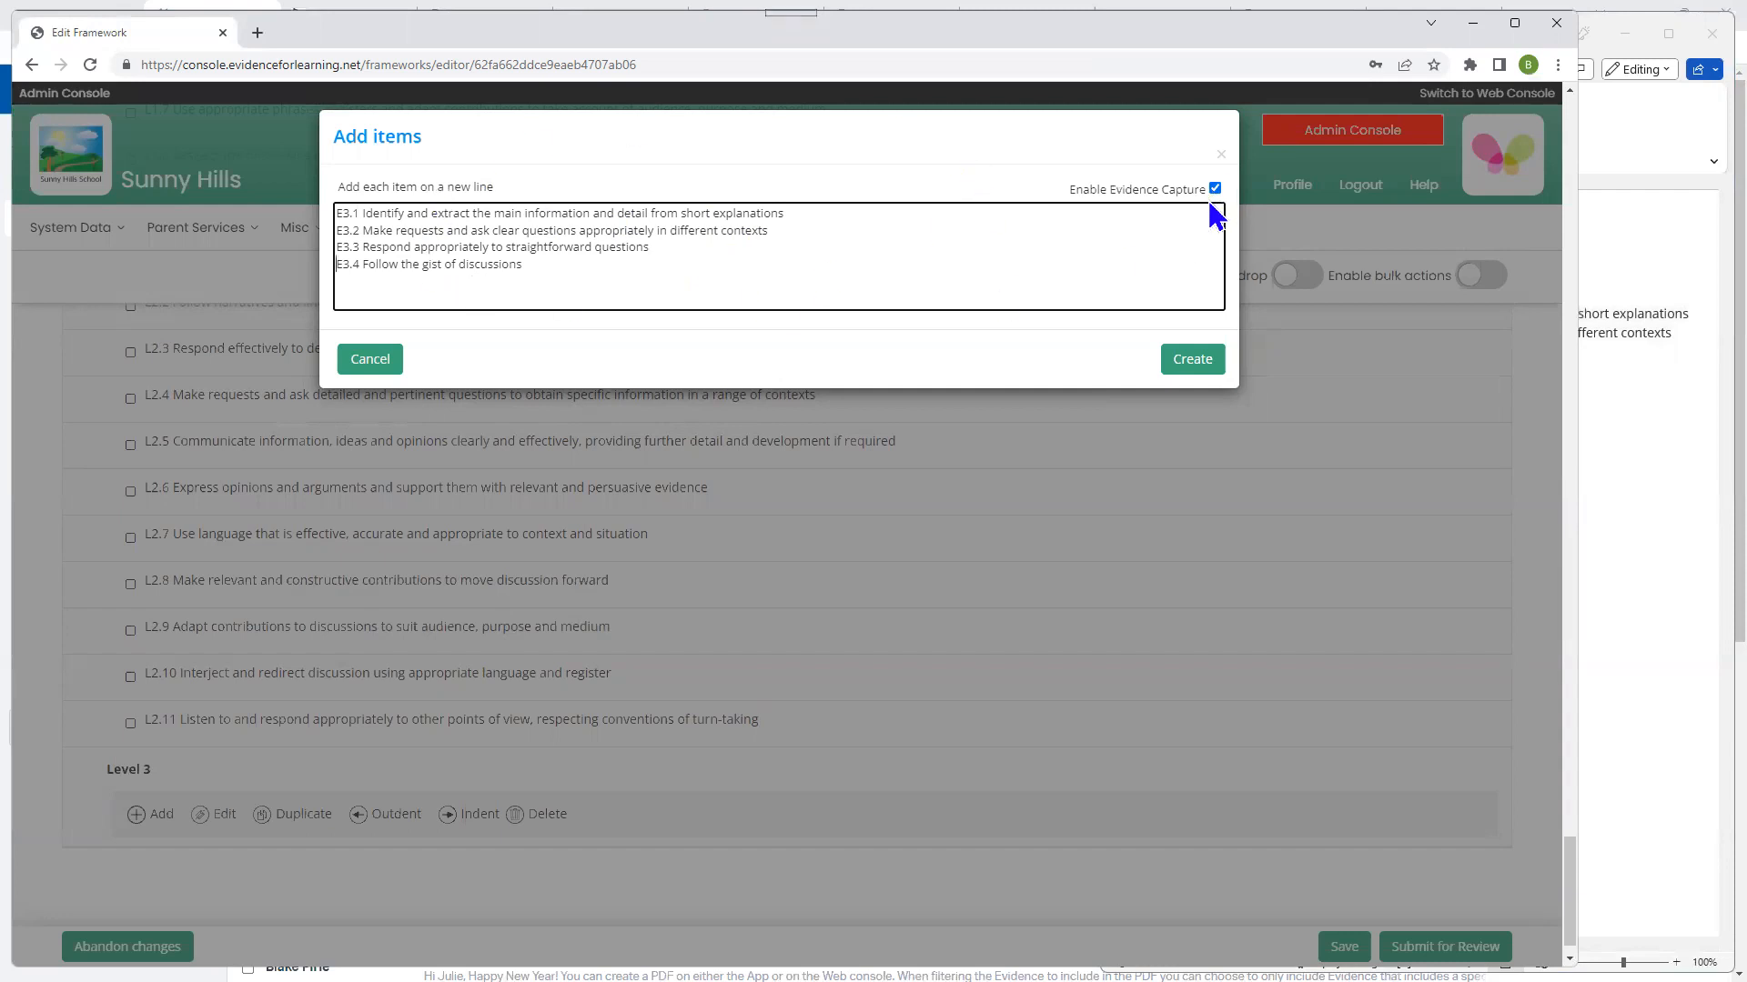
click(1192, 360)
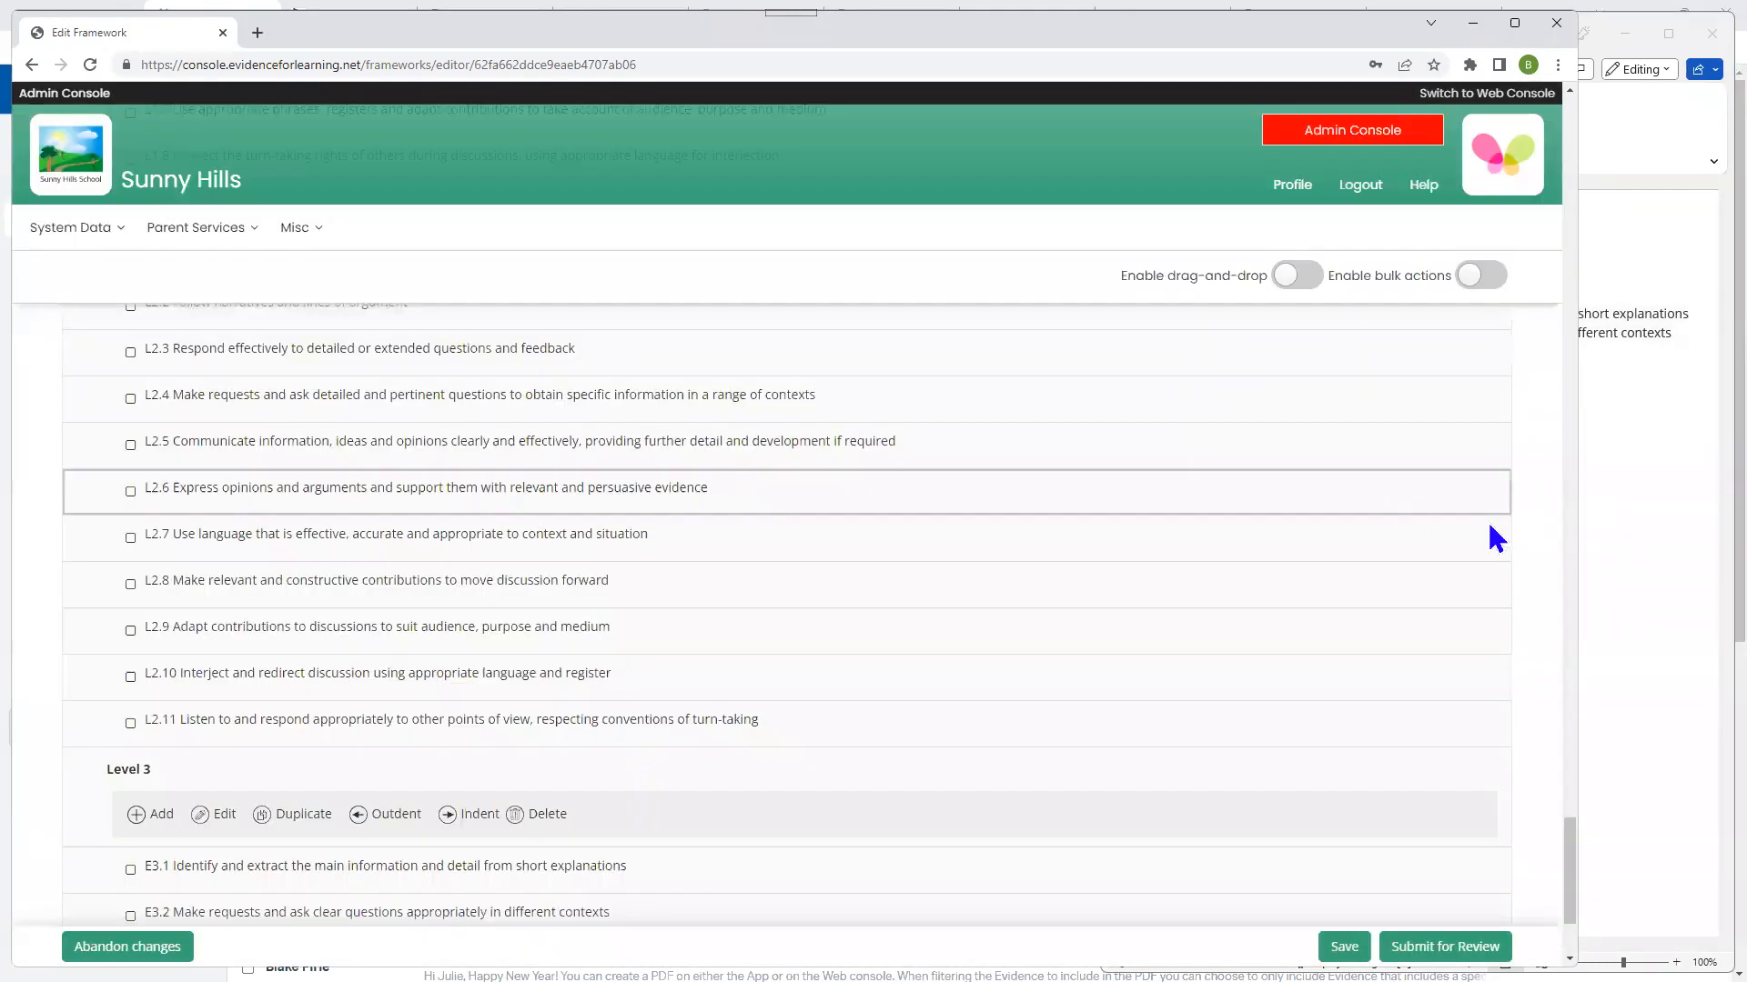
Step: Enable bulk actions with indent lines shown, and turn evidence capture off for items E3.1 to E3.4
scroll(1568, 864, down, 3)
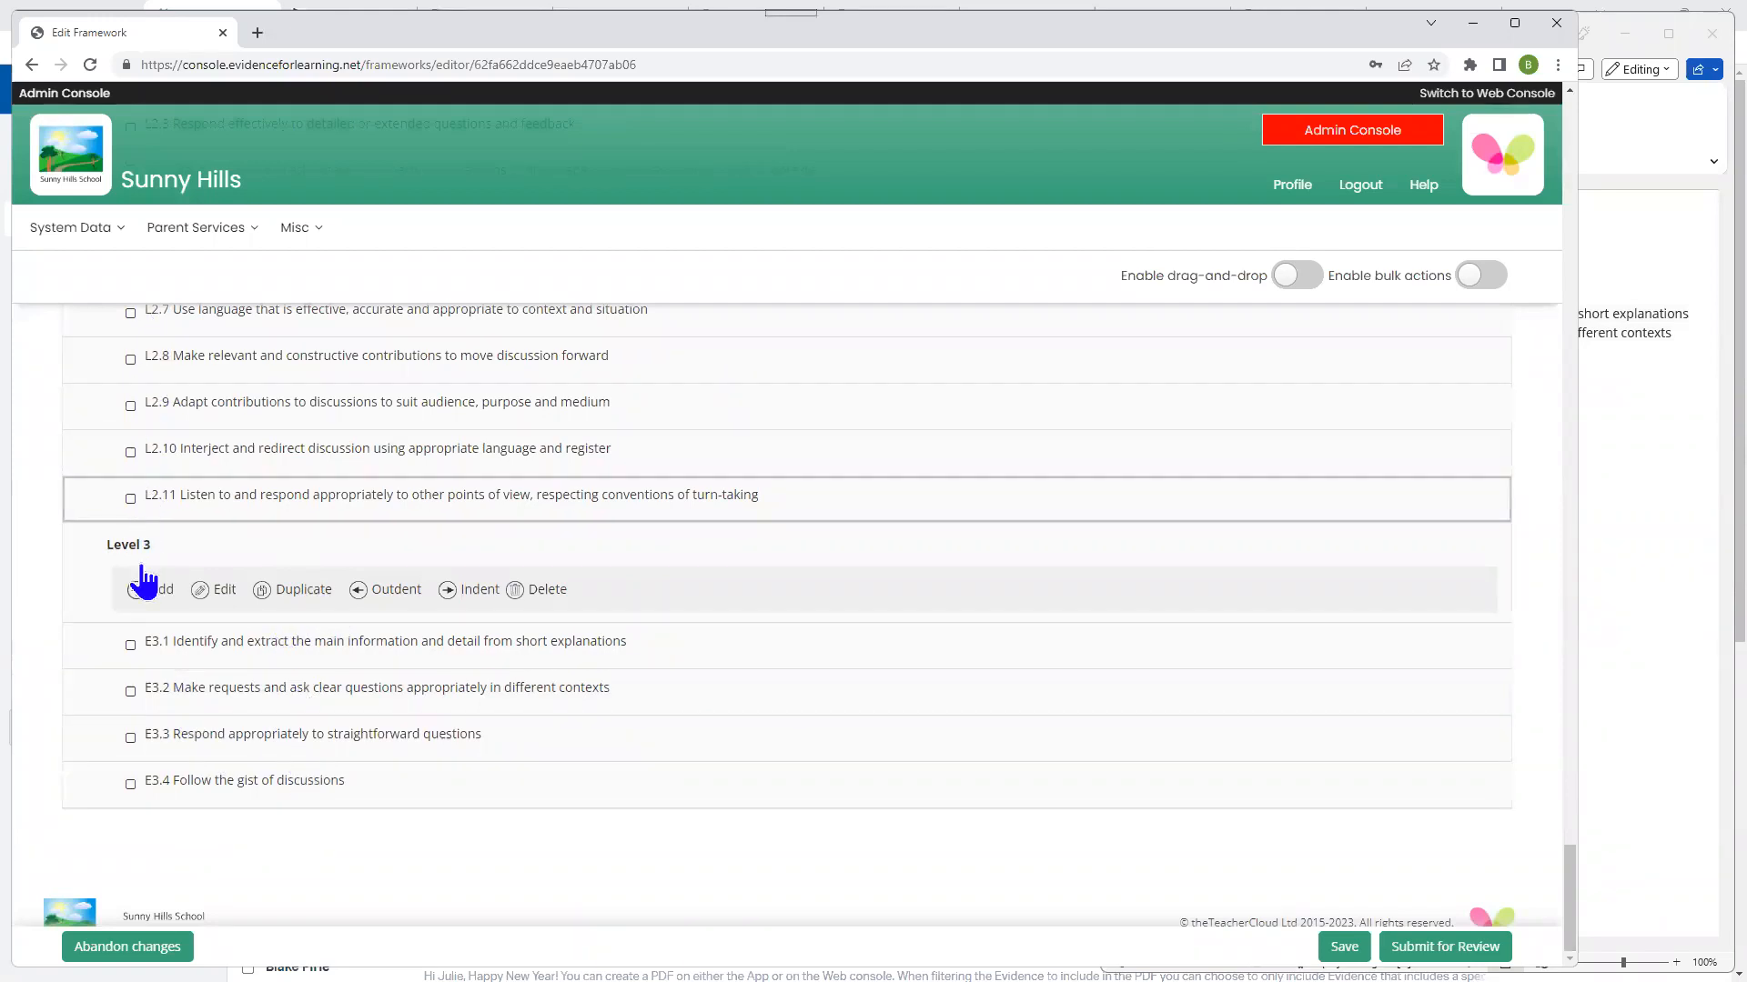
click(1477, 276)
click(738, 287)
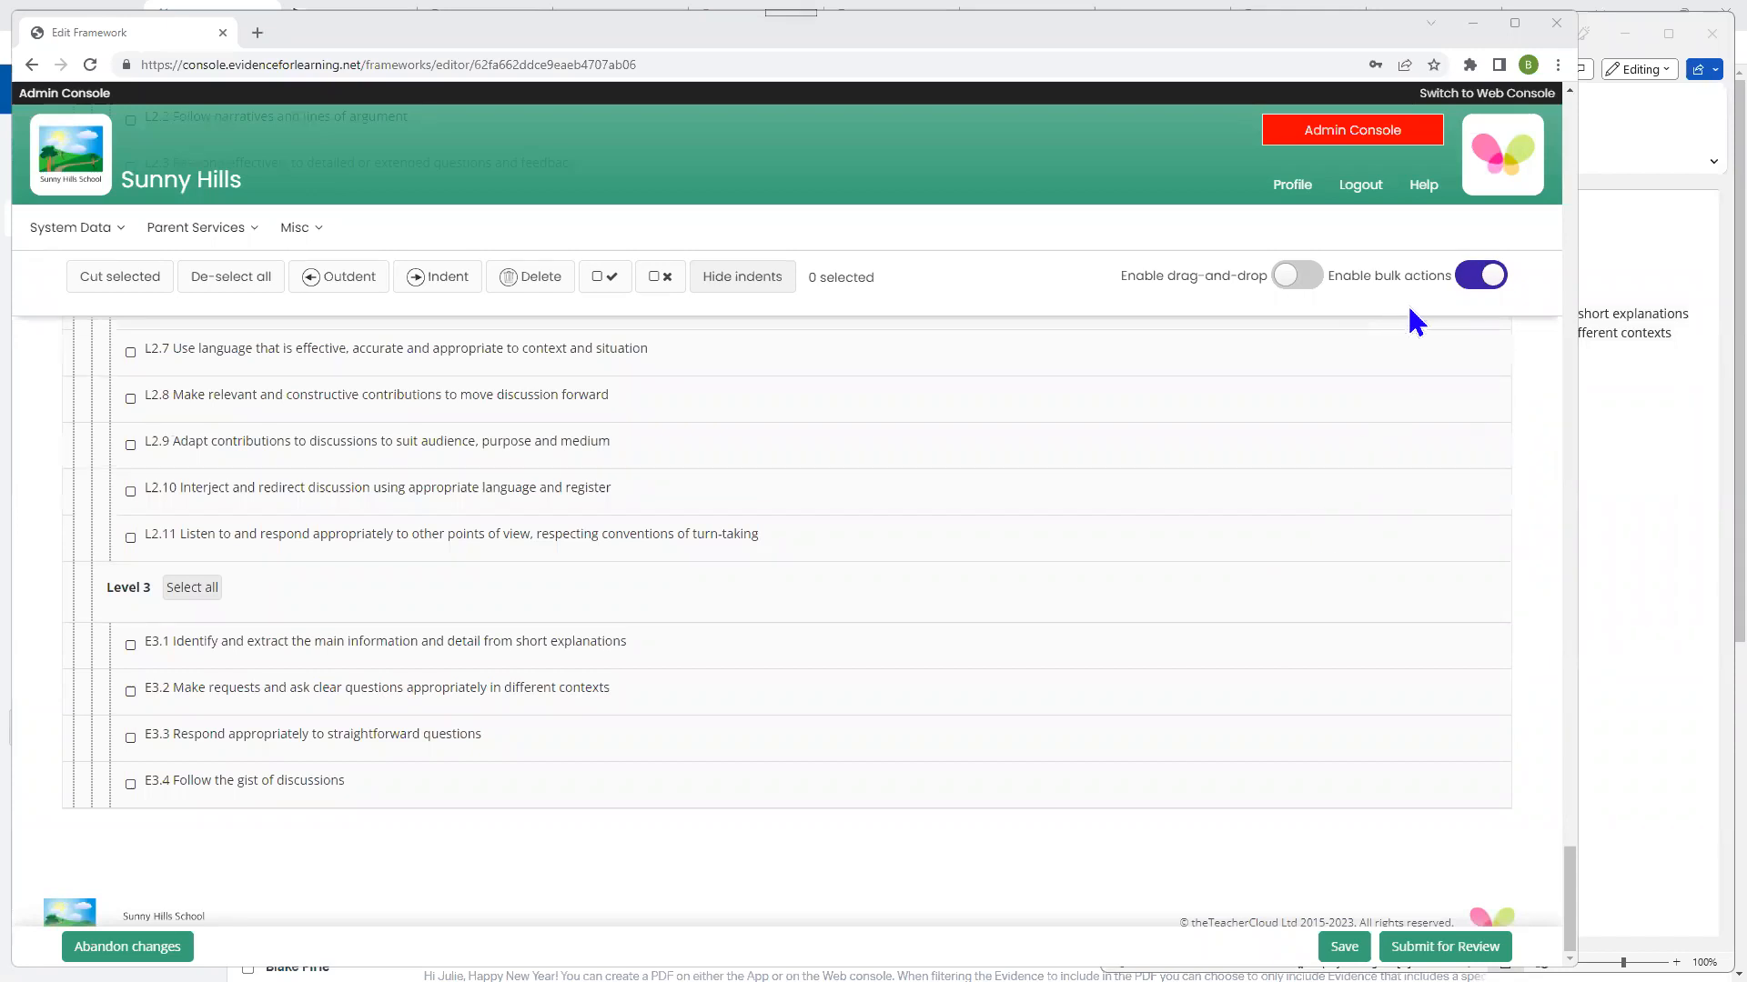
click(525, 648)
click(526, 697)
click(531, 737)
click(533, 788)
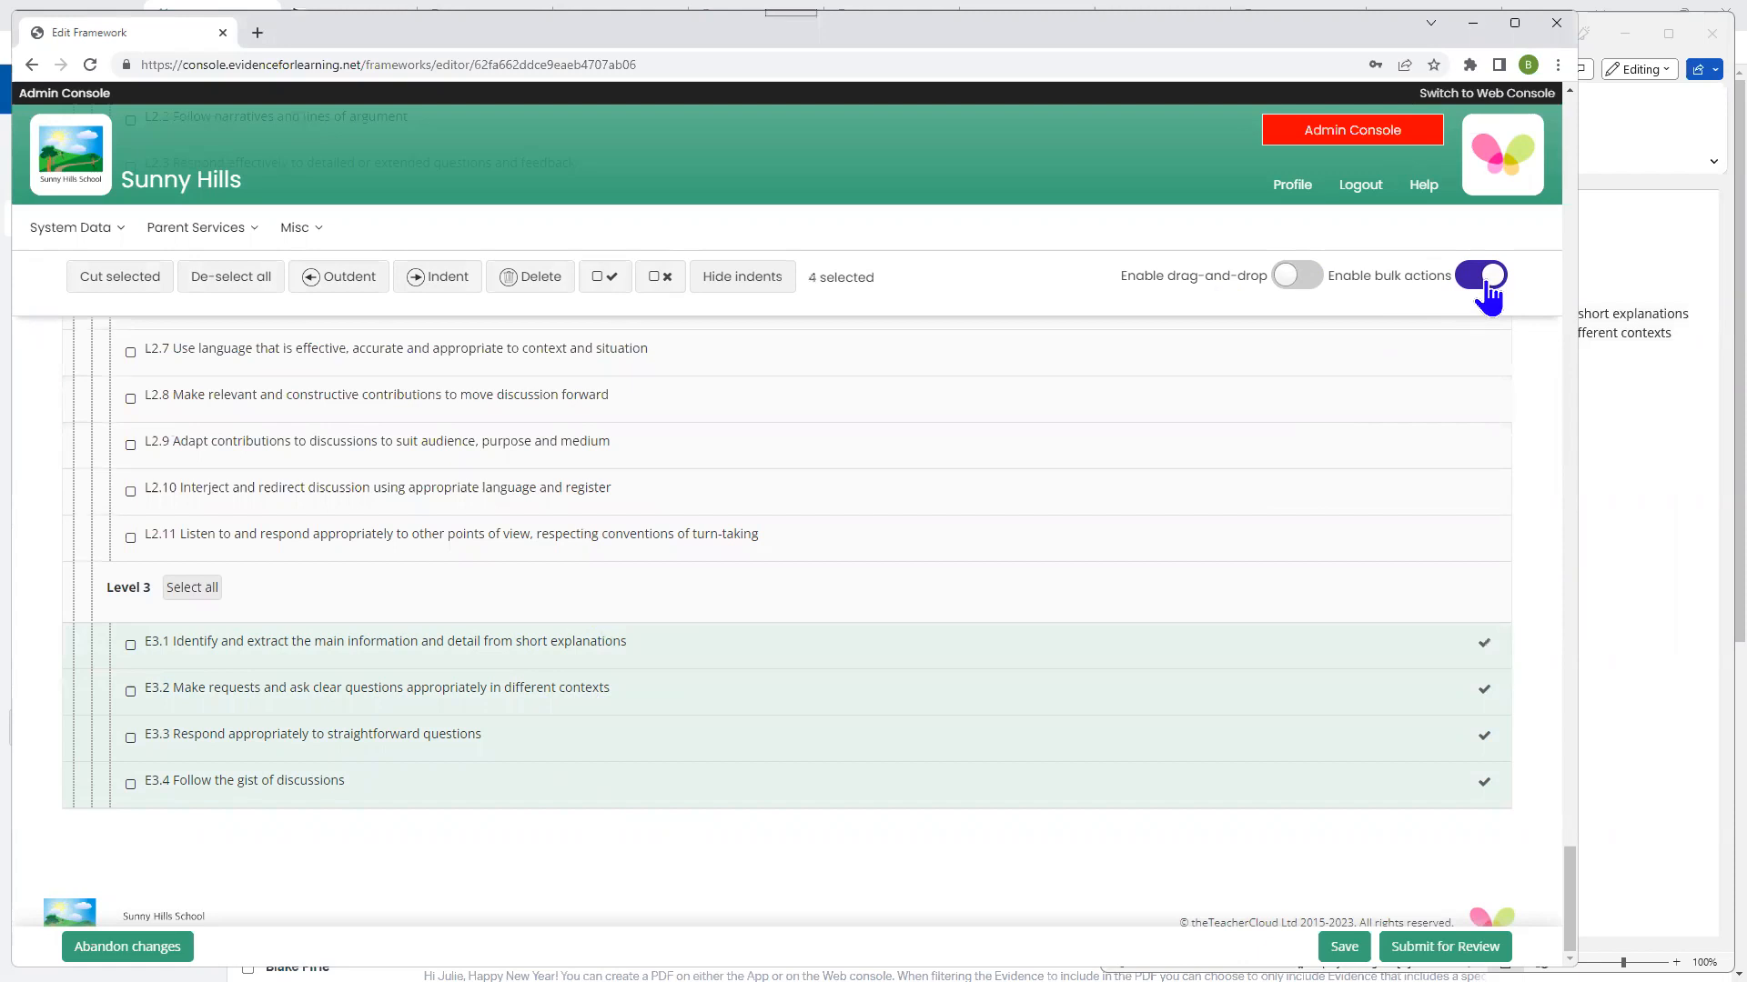
click(659, 285)
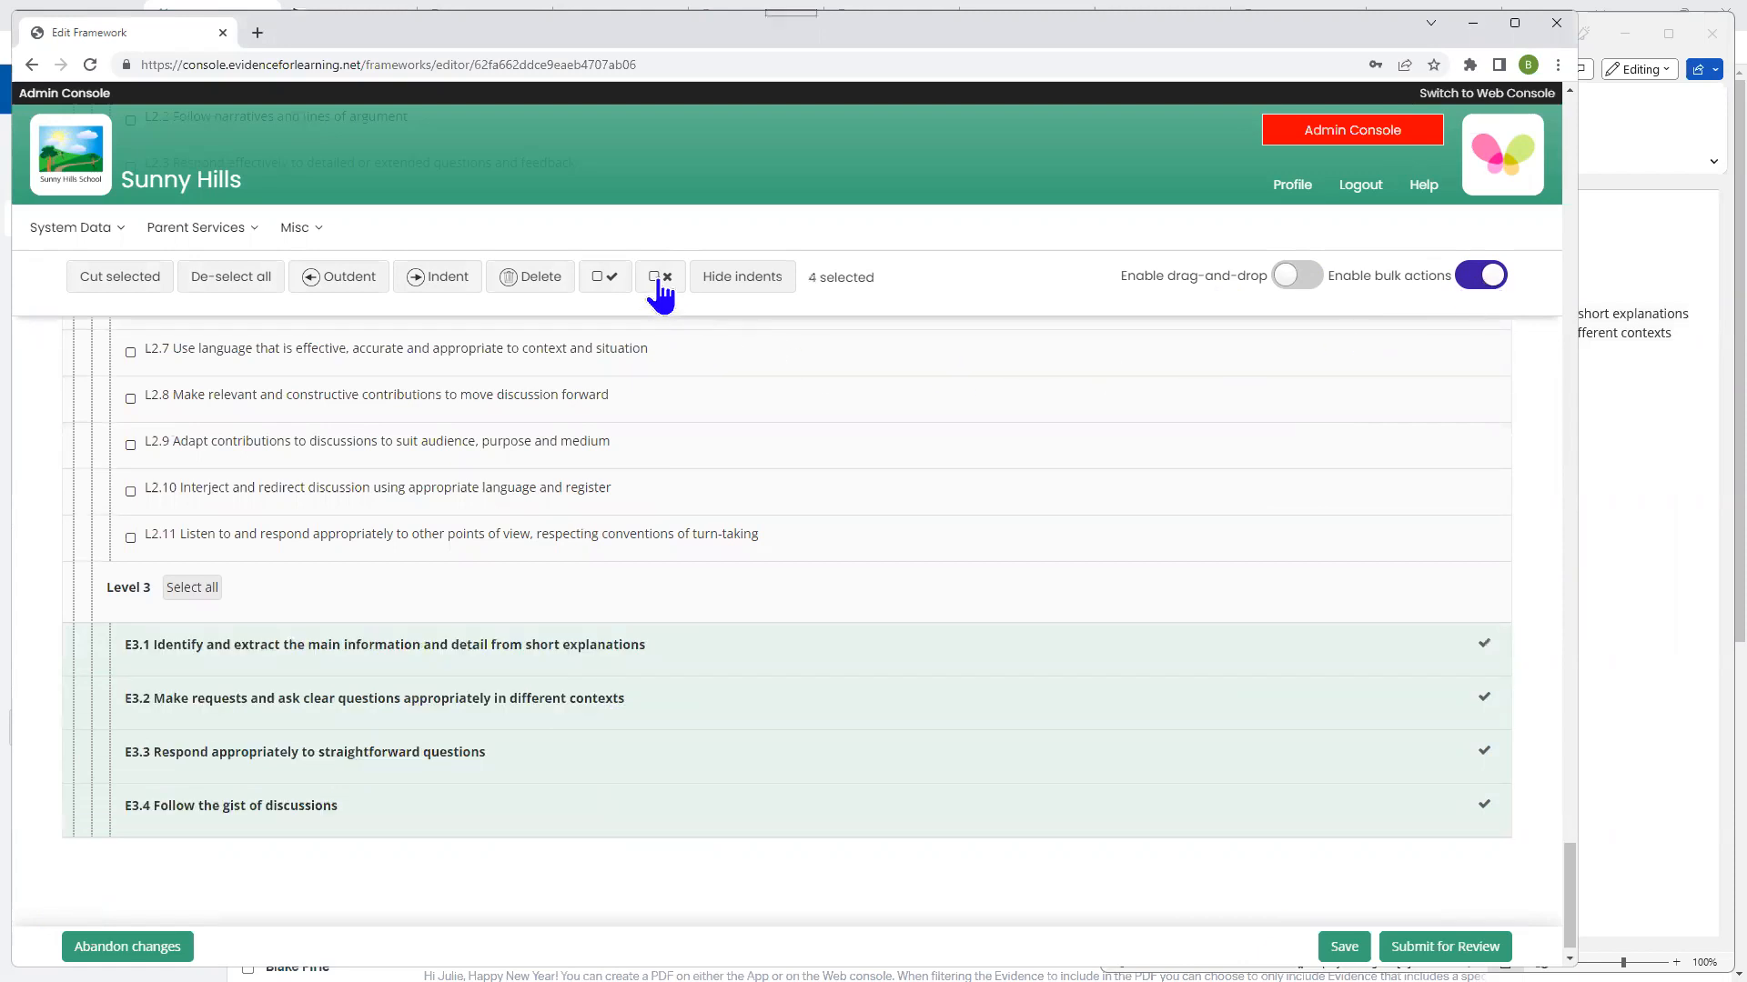
Step: Deselect E3.1 and E3.2, add the Level 3 heading to the selection, and clear the whole selection
click(699, 644)
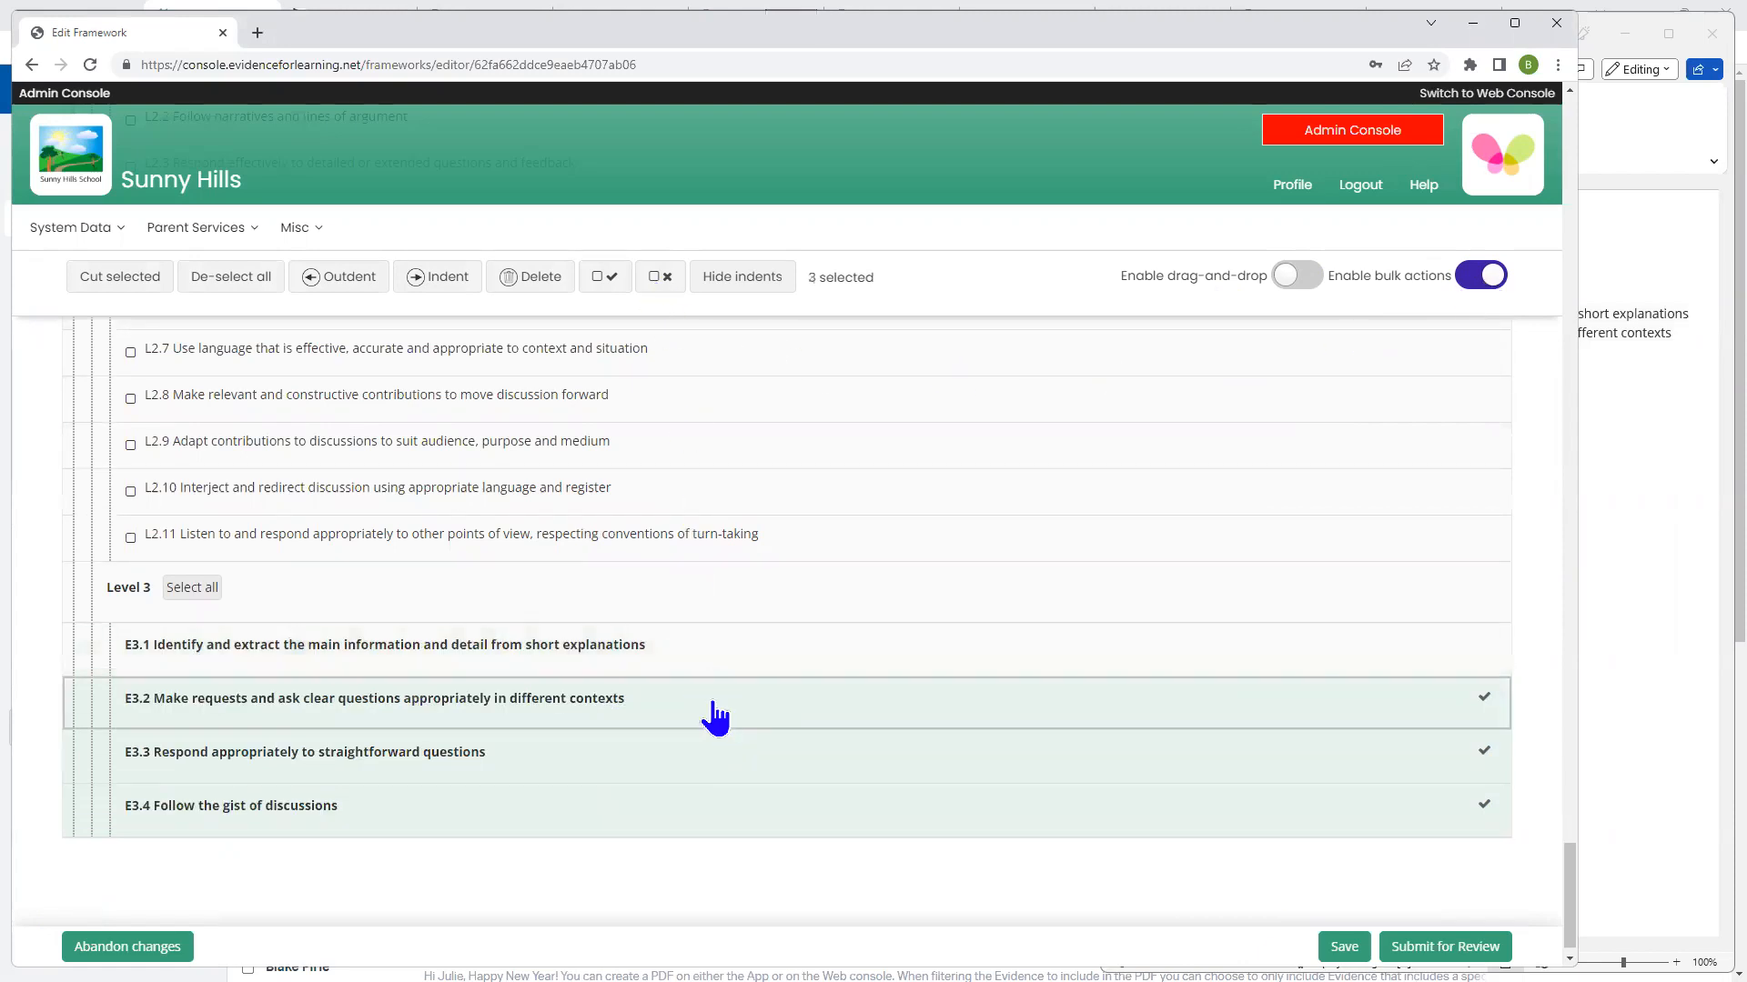
click(715, 719)
click(696, 596)
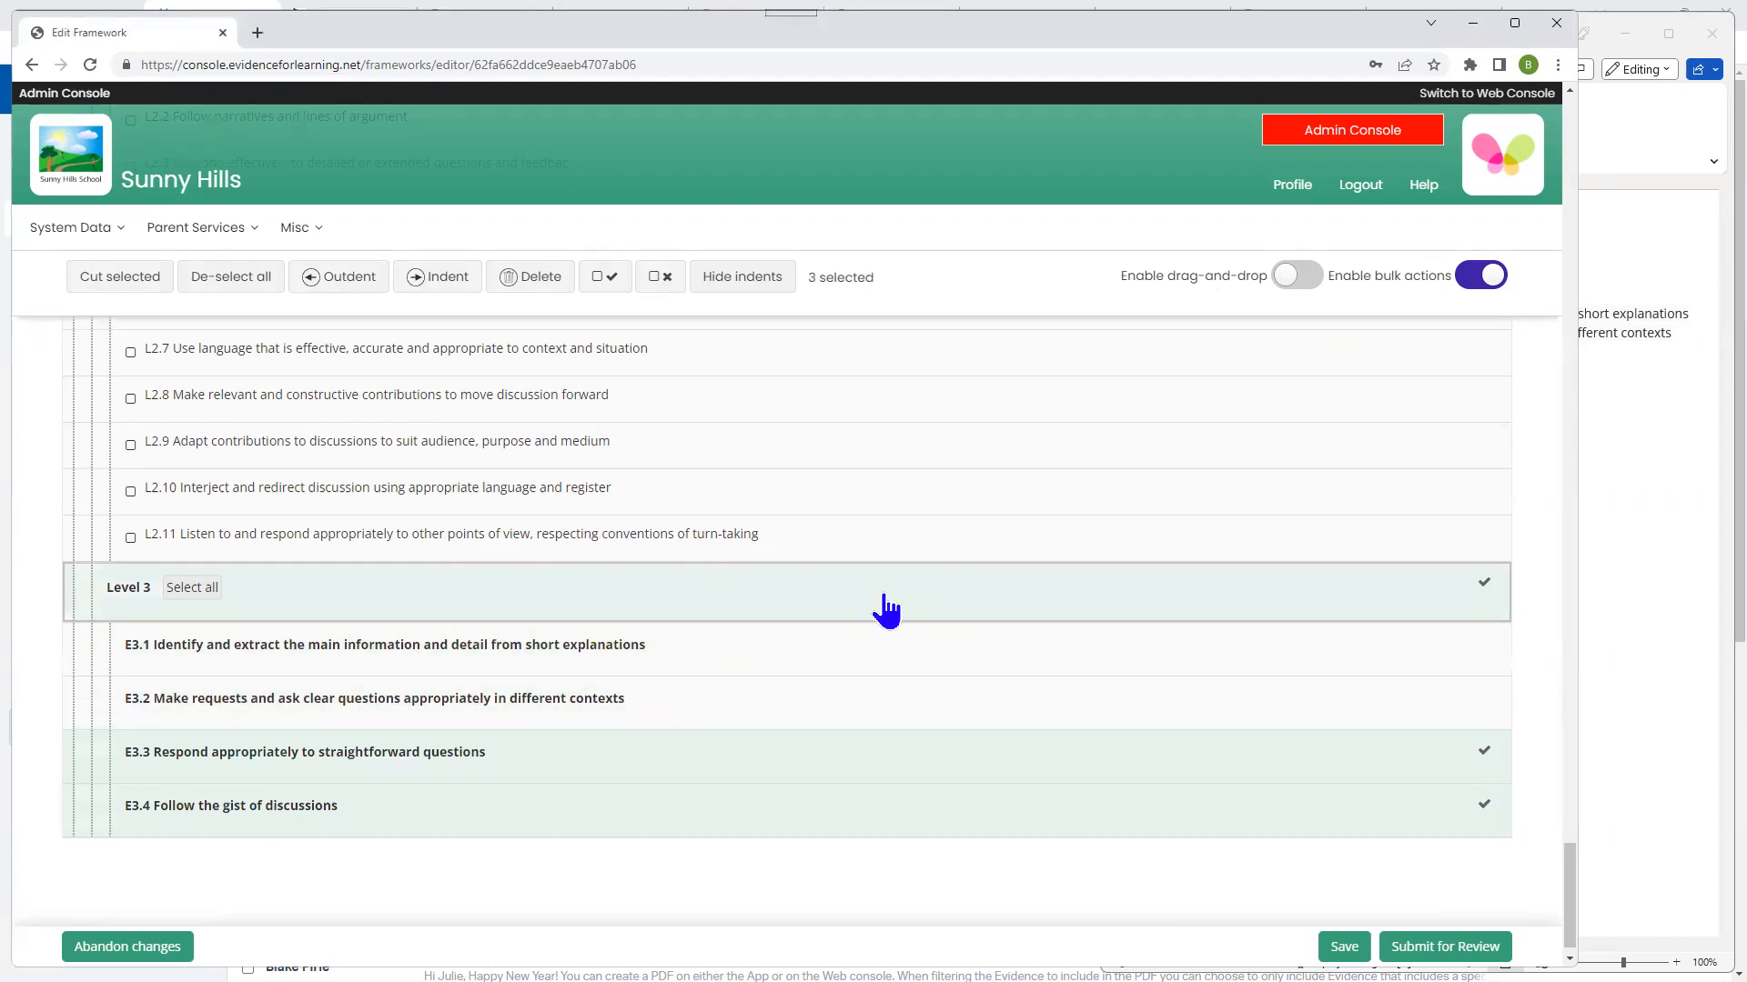
click(259, 288)
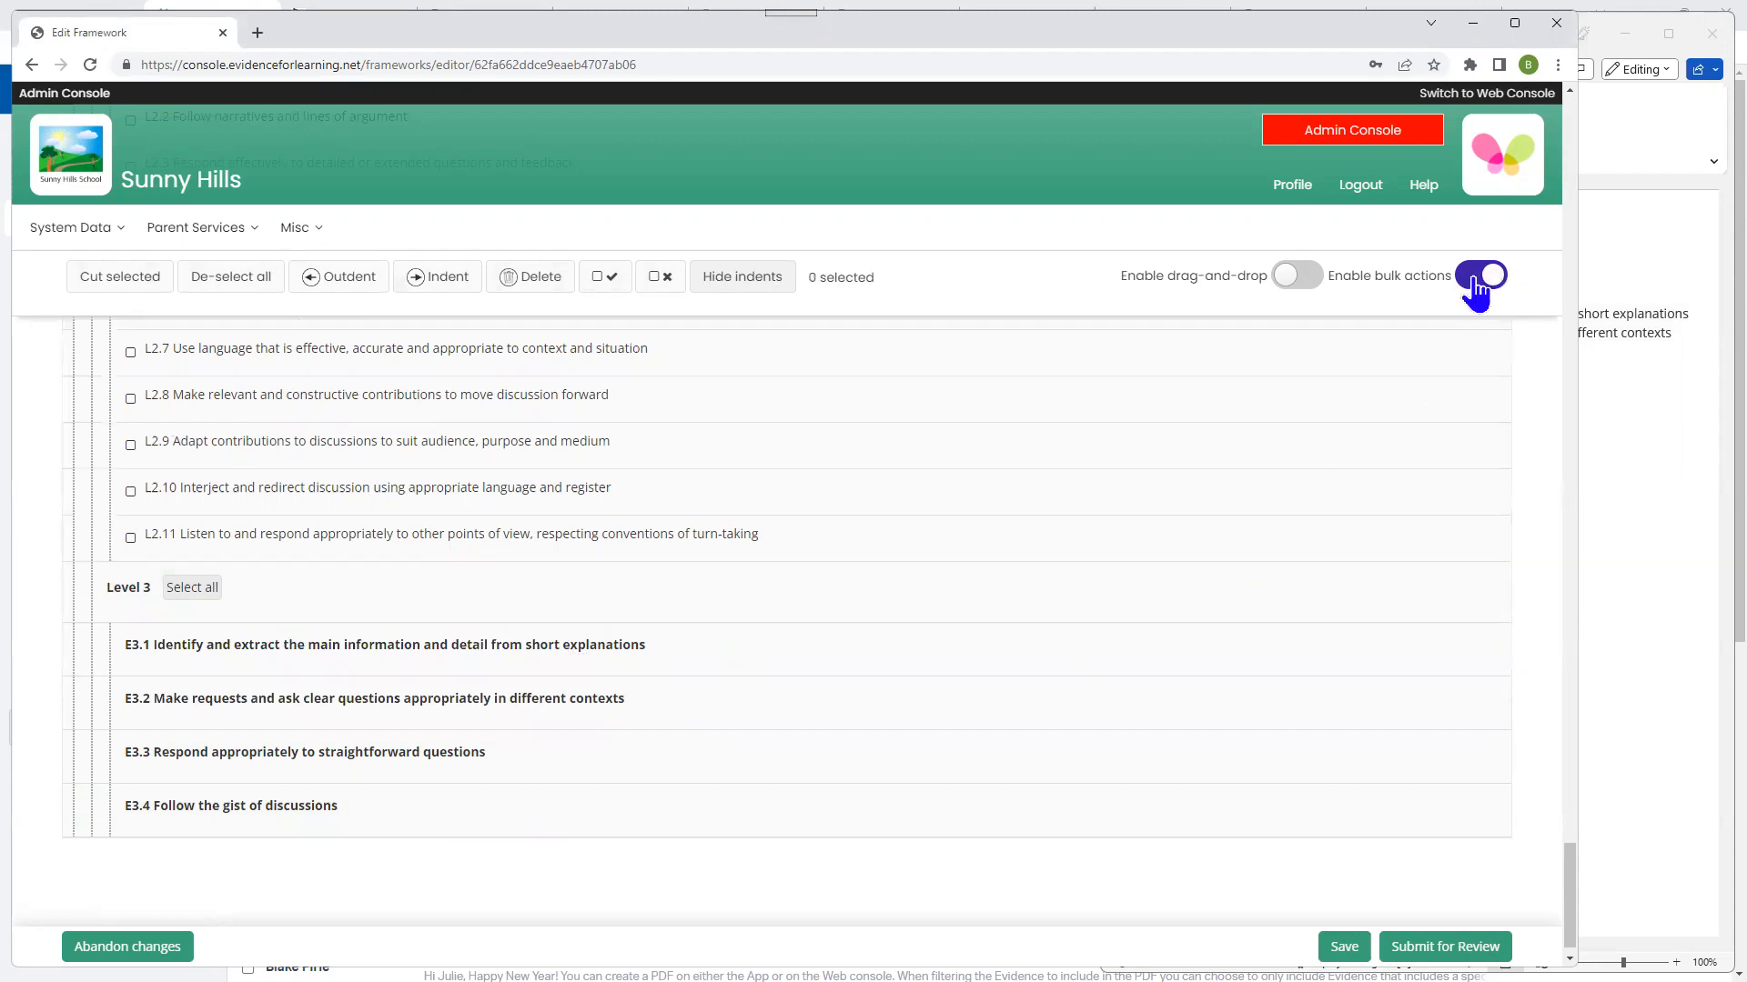
Step: Turn evidence capture back on for items E3.1 to E3.4, clear the selection, and switch bulk actions off
click(626, 664)
click(651, 718)
click(665, 765)
click(682, 817)
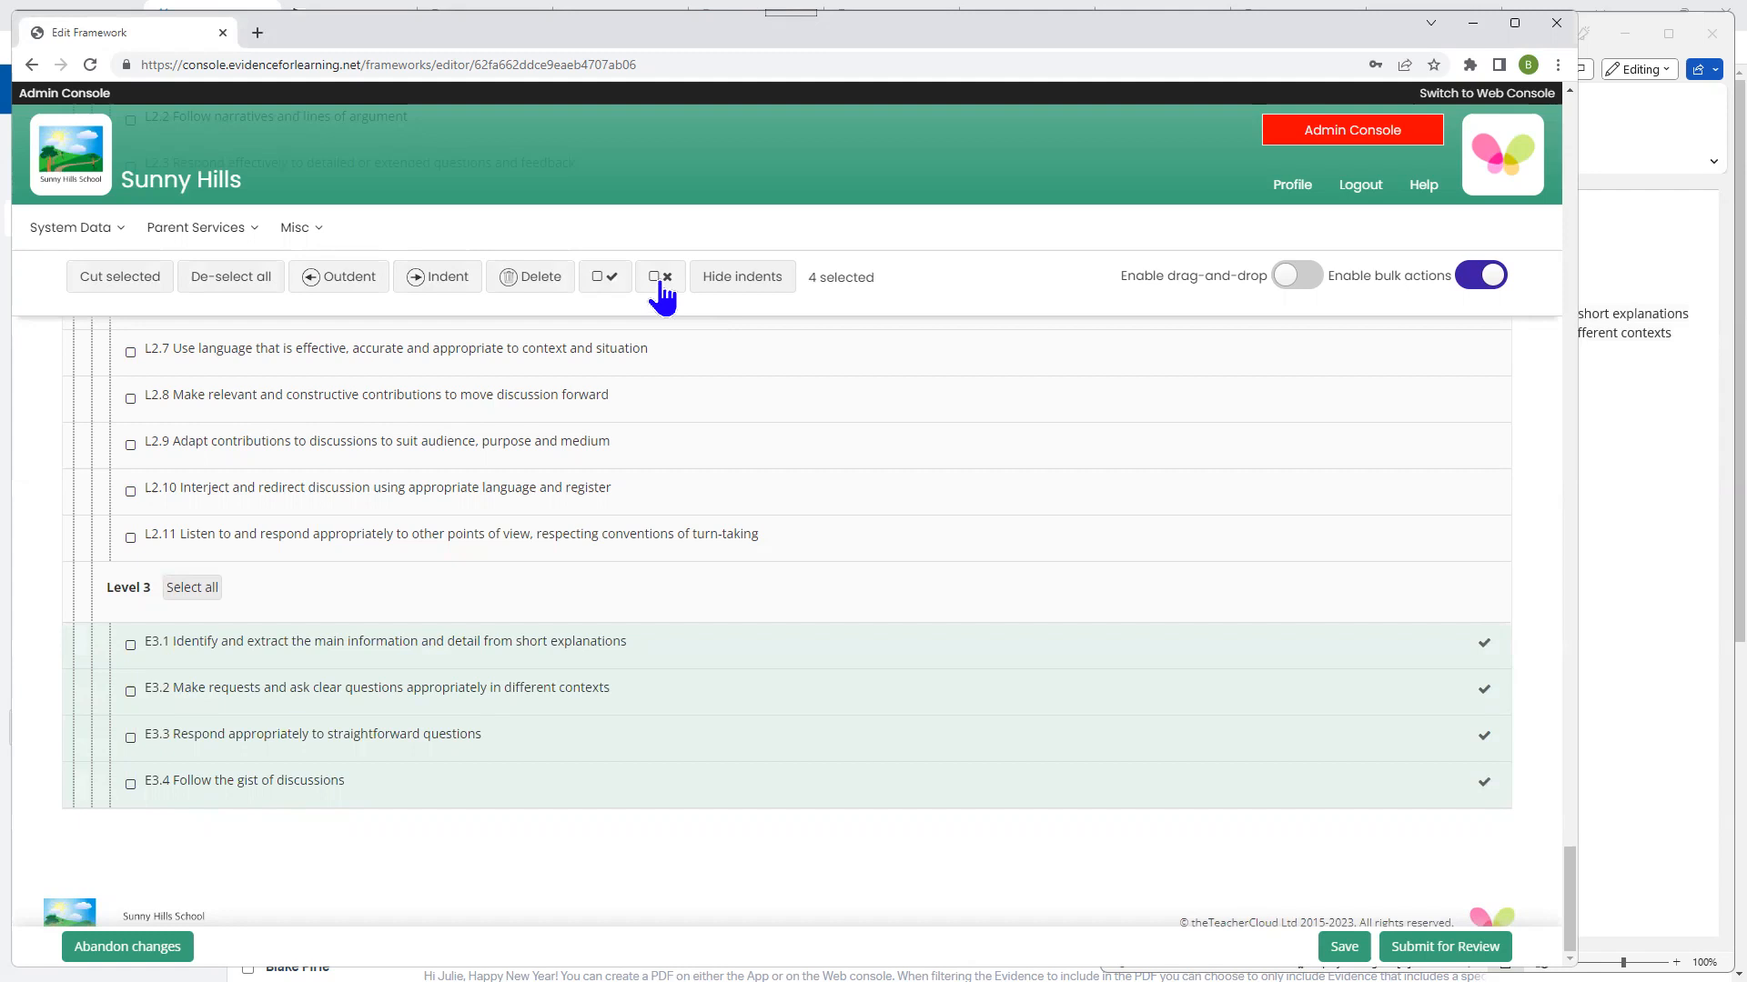
click(241, 283)
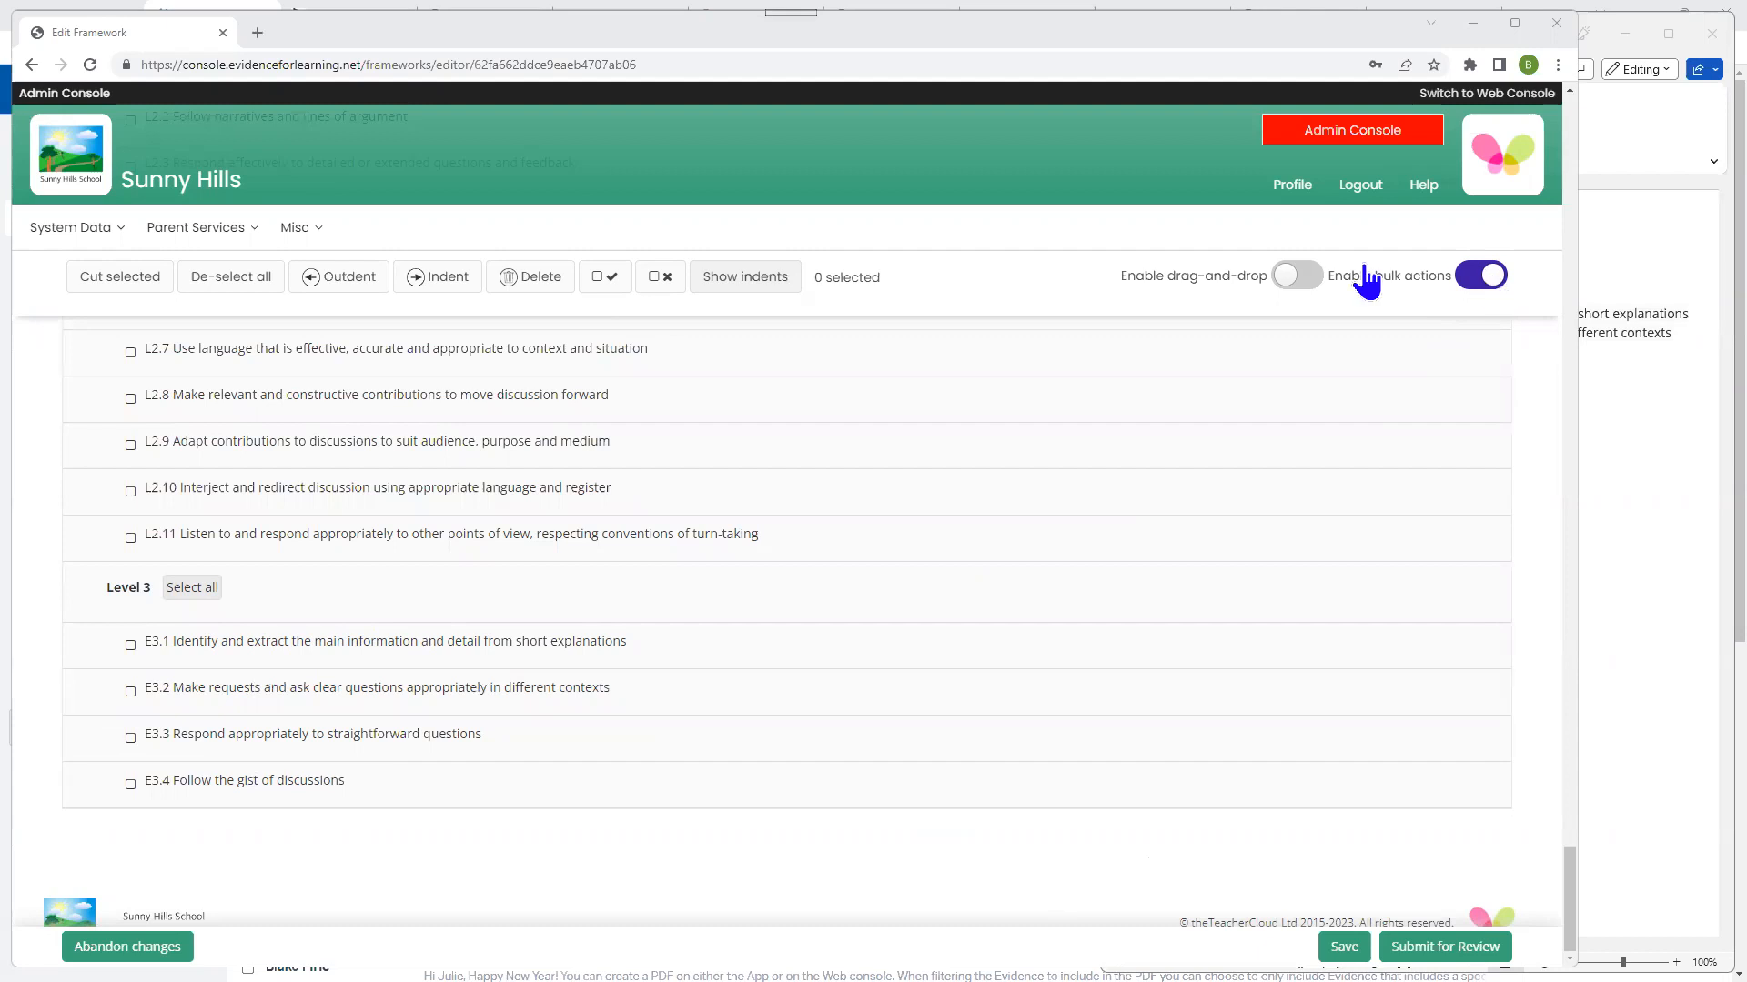
click(1483, 276)
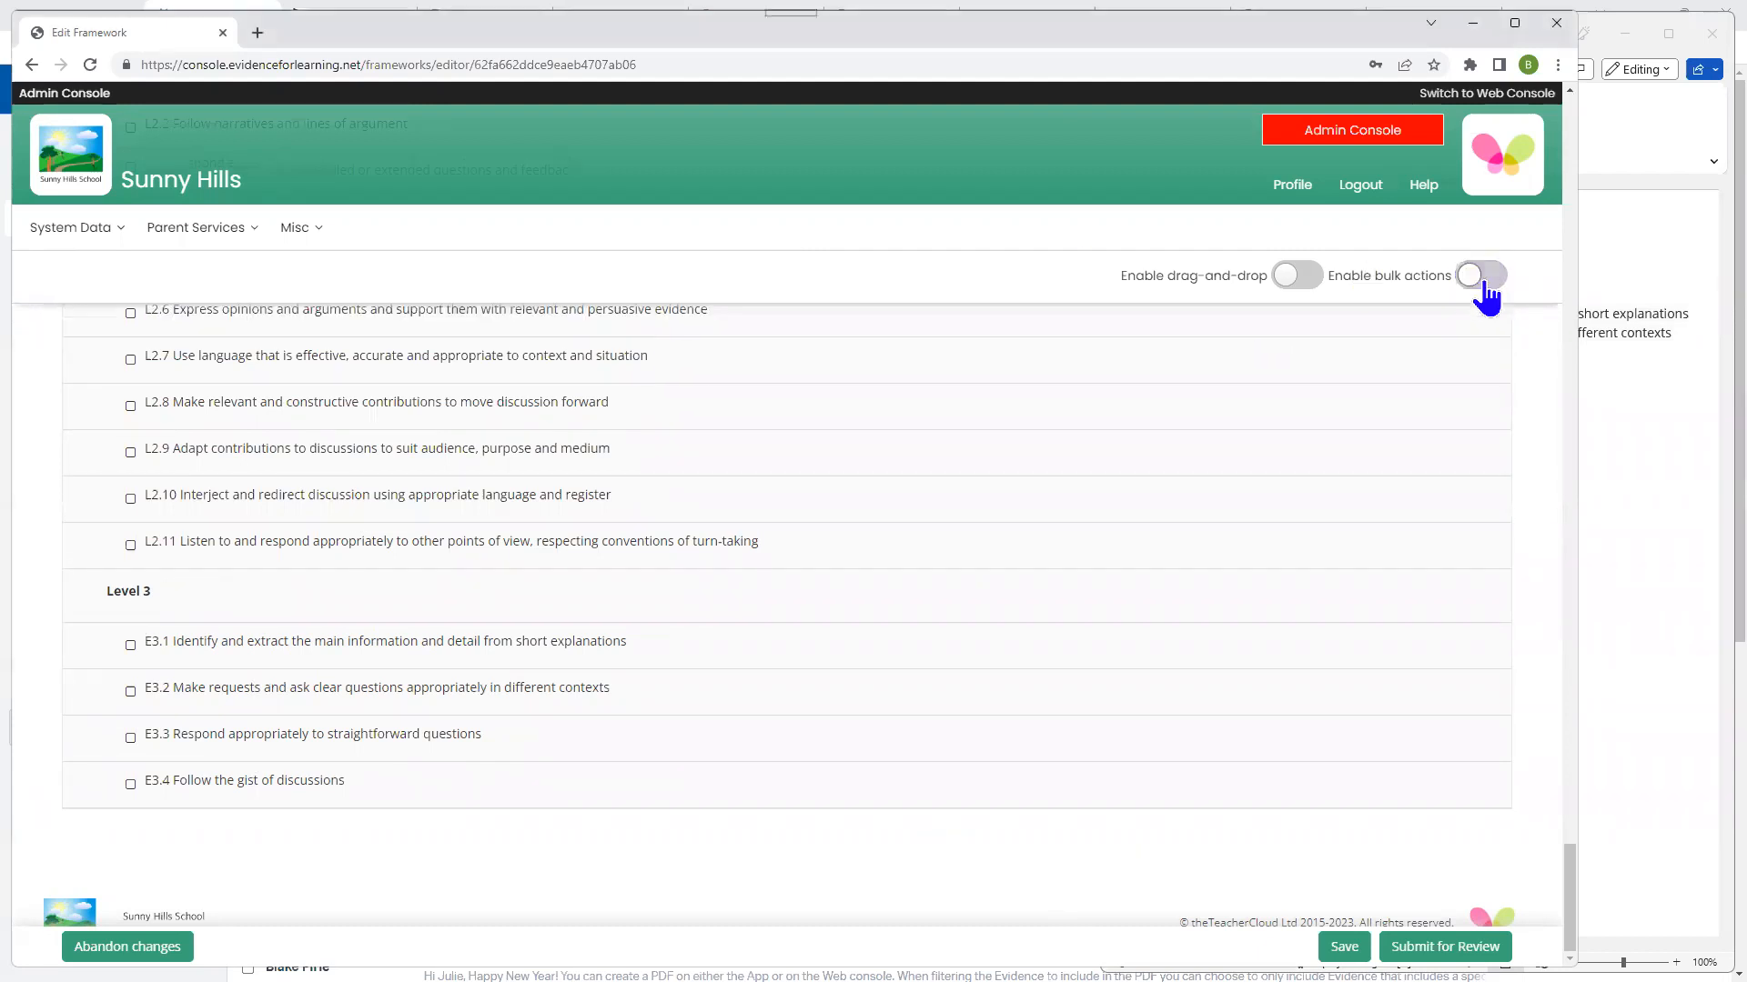
Step: Rename the Level 3 heading to "Level 1B"
click(223, 619)
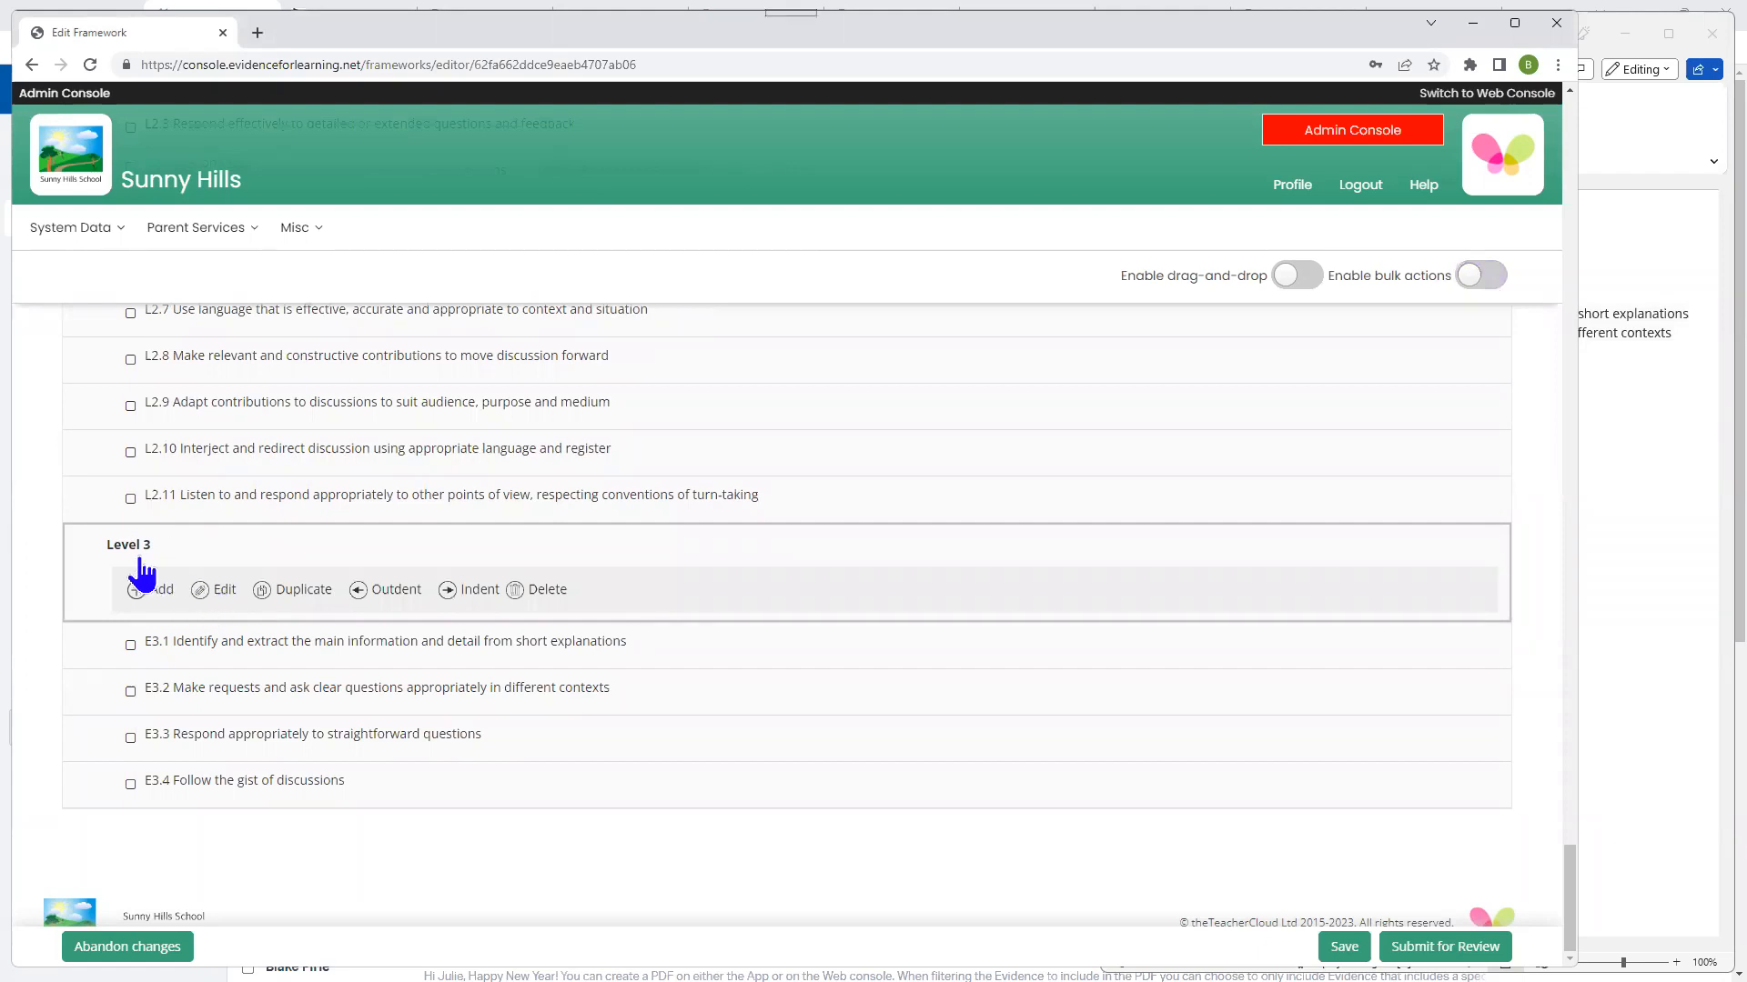
click(204, 592)
click(408, 258)
text(1B)
click(1196, 318)
Step: Move the Level 1B heading with items E3.1 to E3.4 in bulk to directly below L1.8, clearing the selection and bulk mode at the end
click(1479, 278)
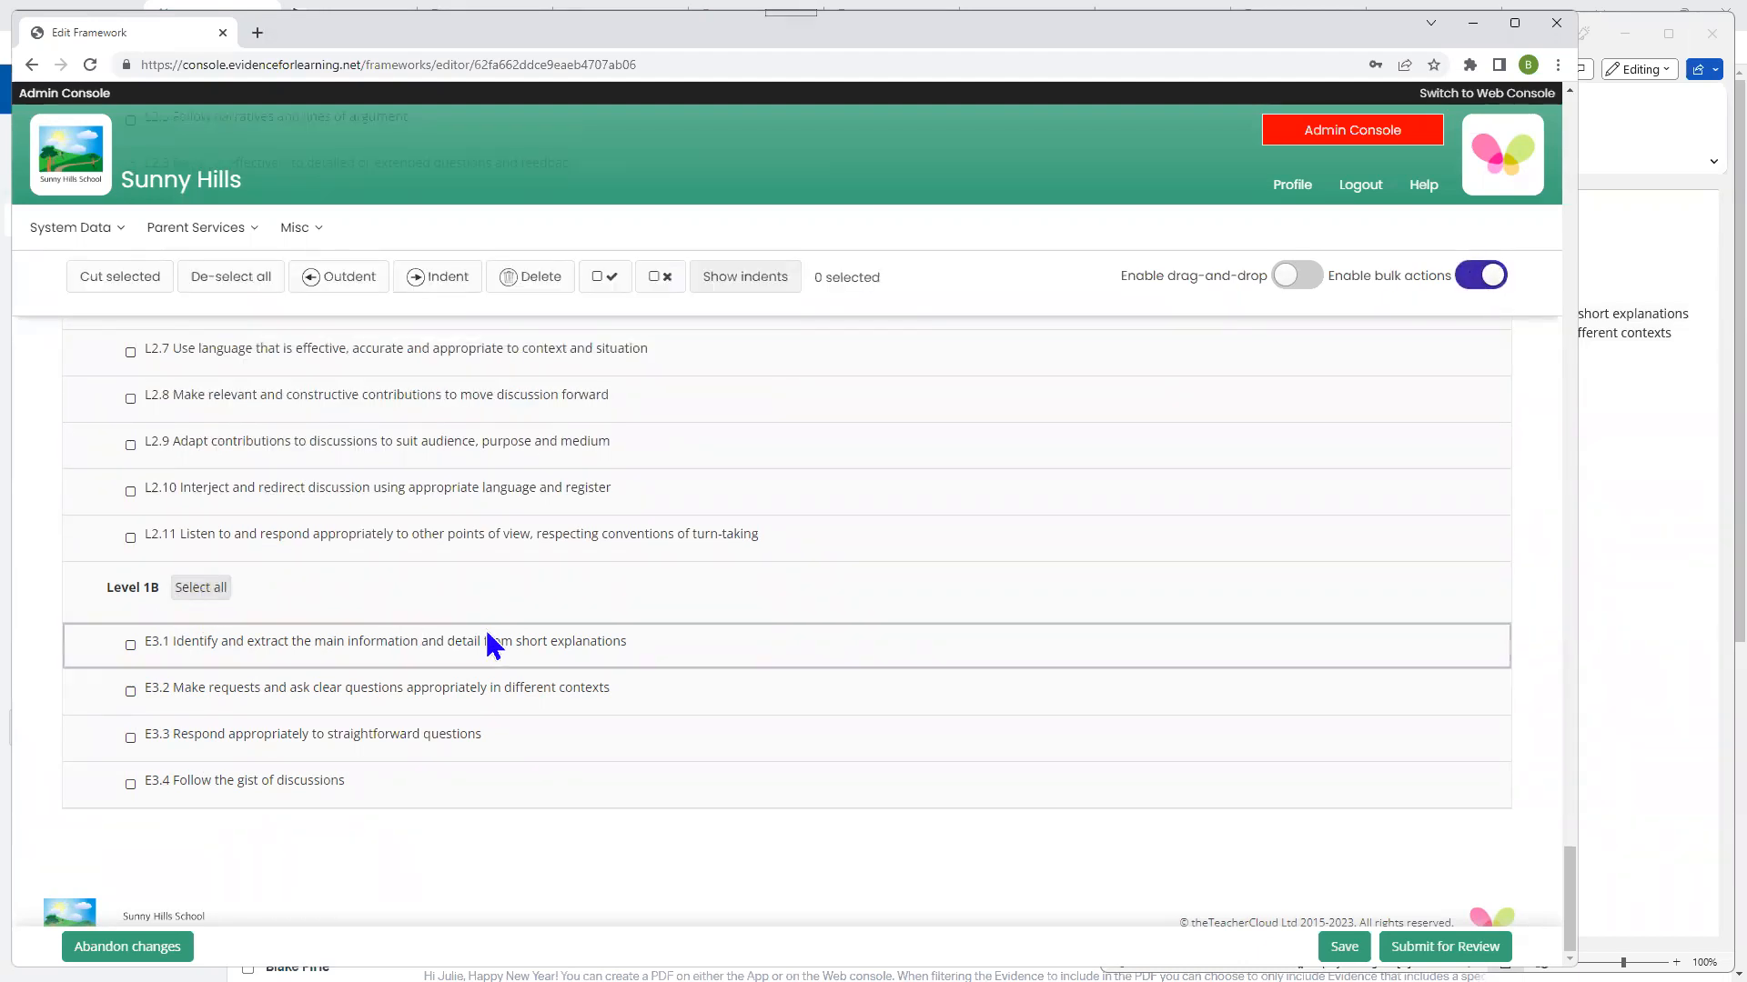
click(219, 600)
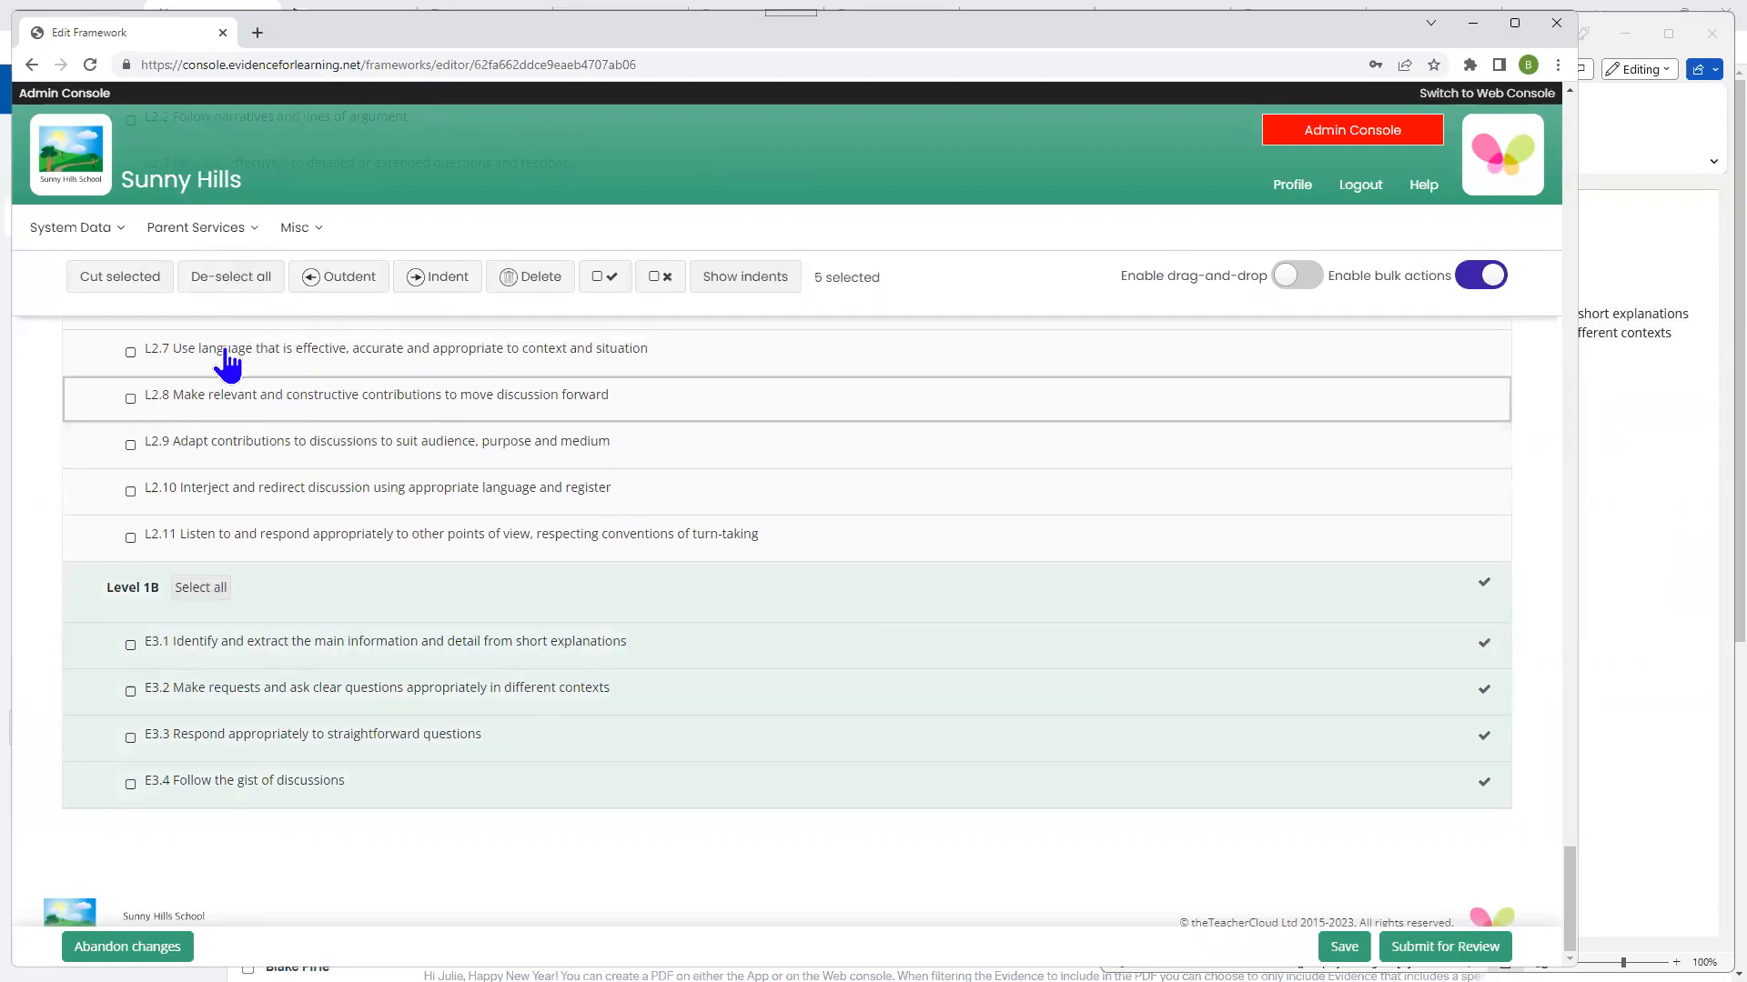
click(148, 284)
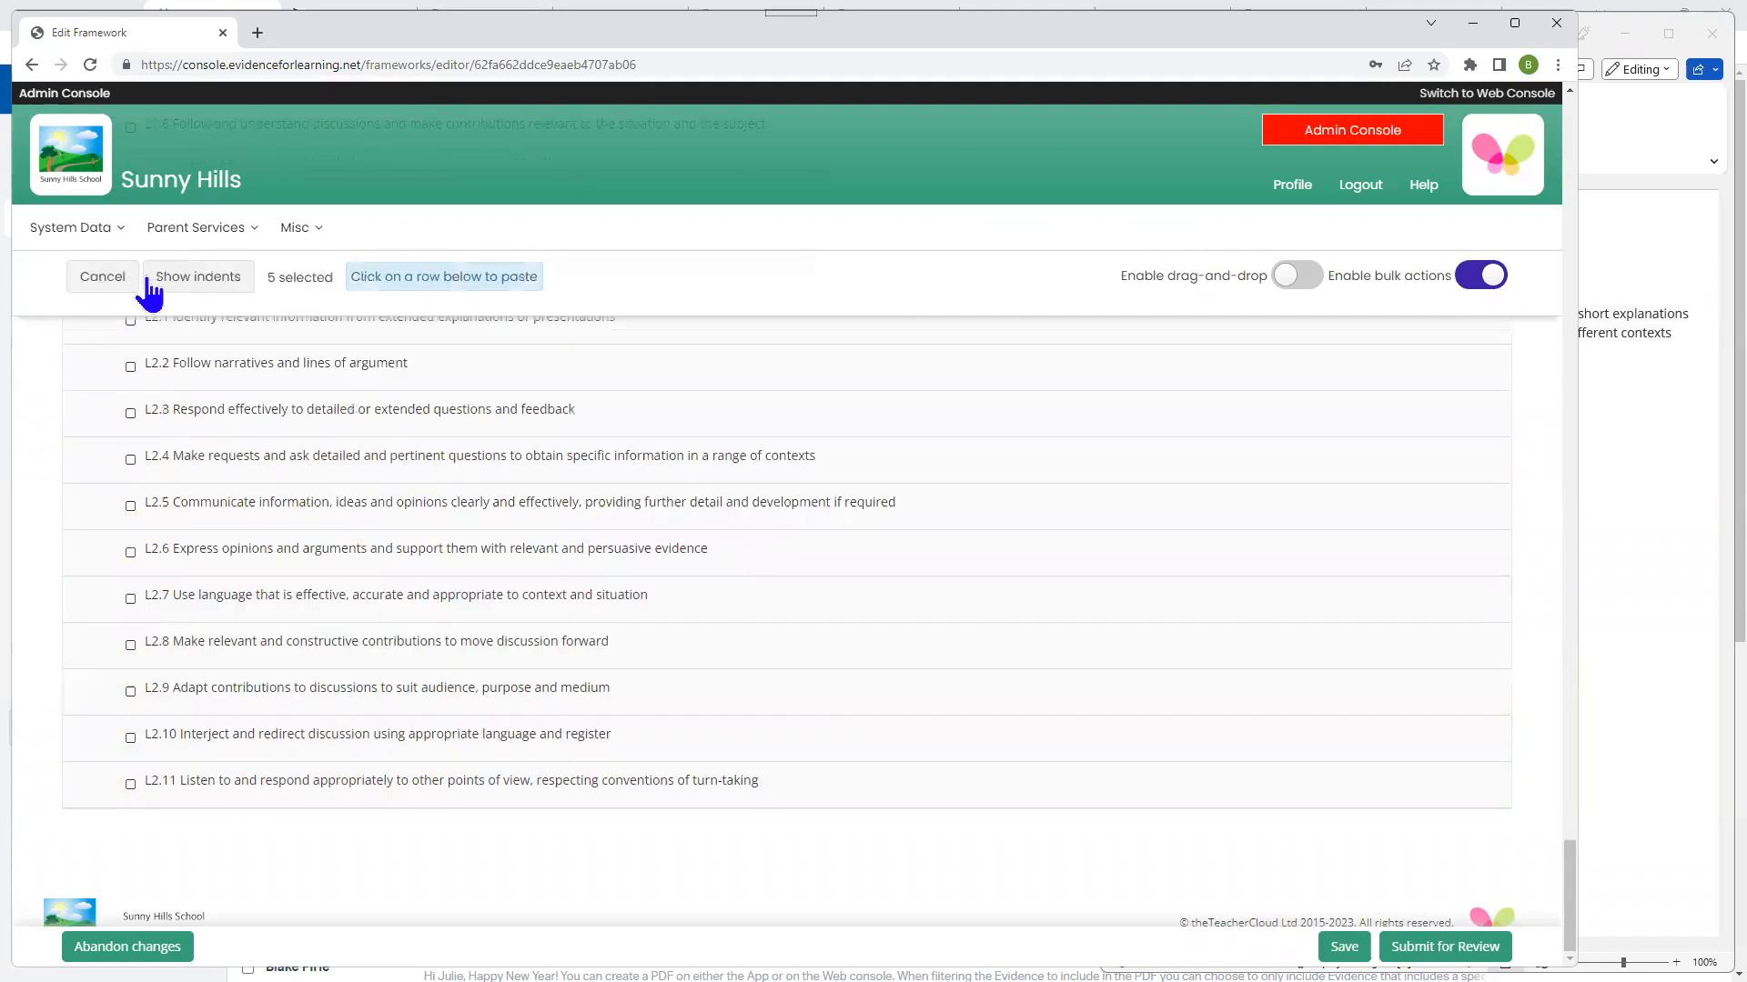
drag(1576, 862, 1563, 791)
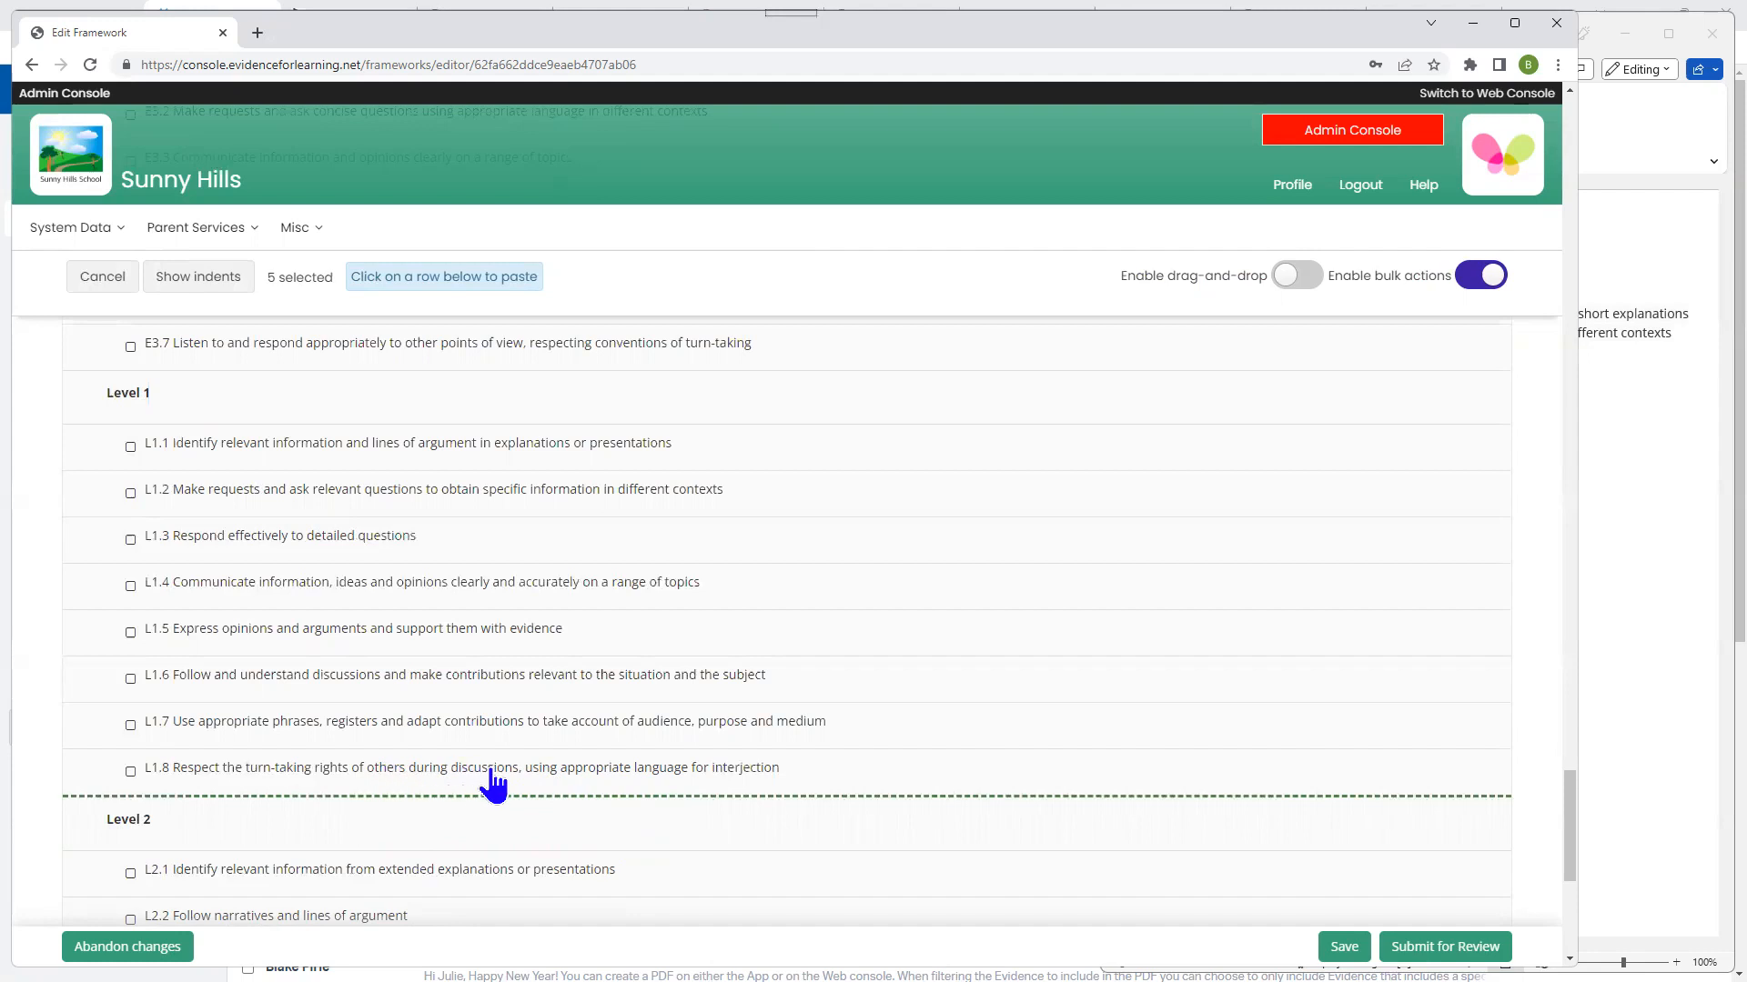
click(540, 791)
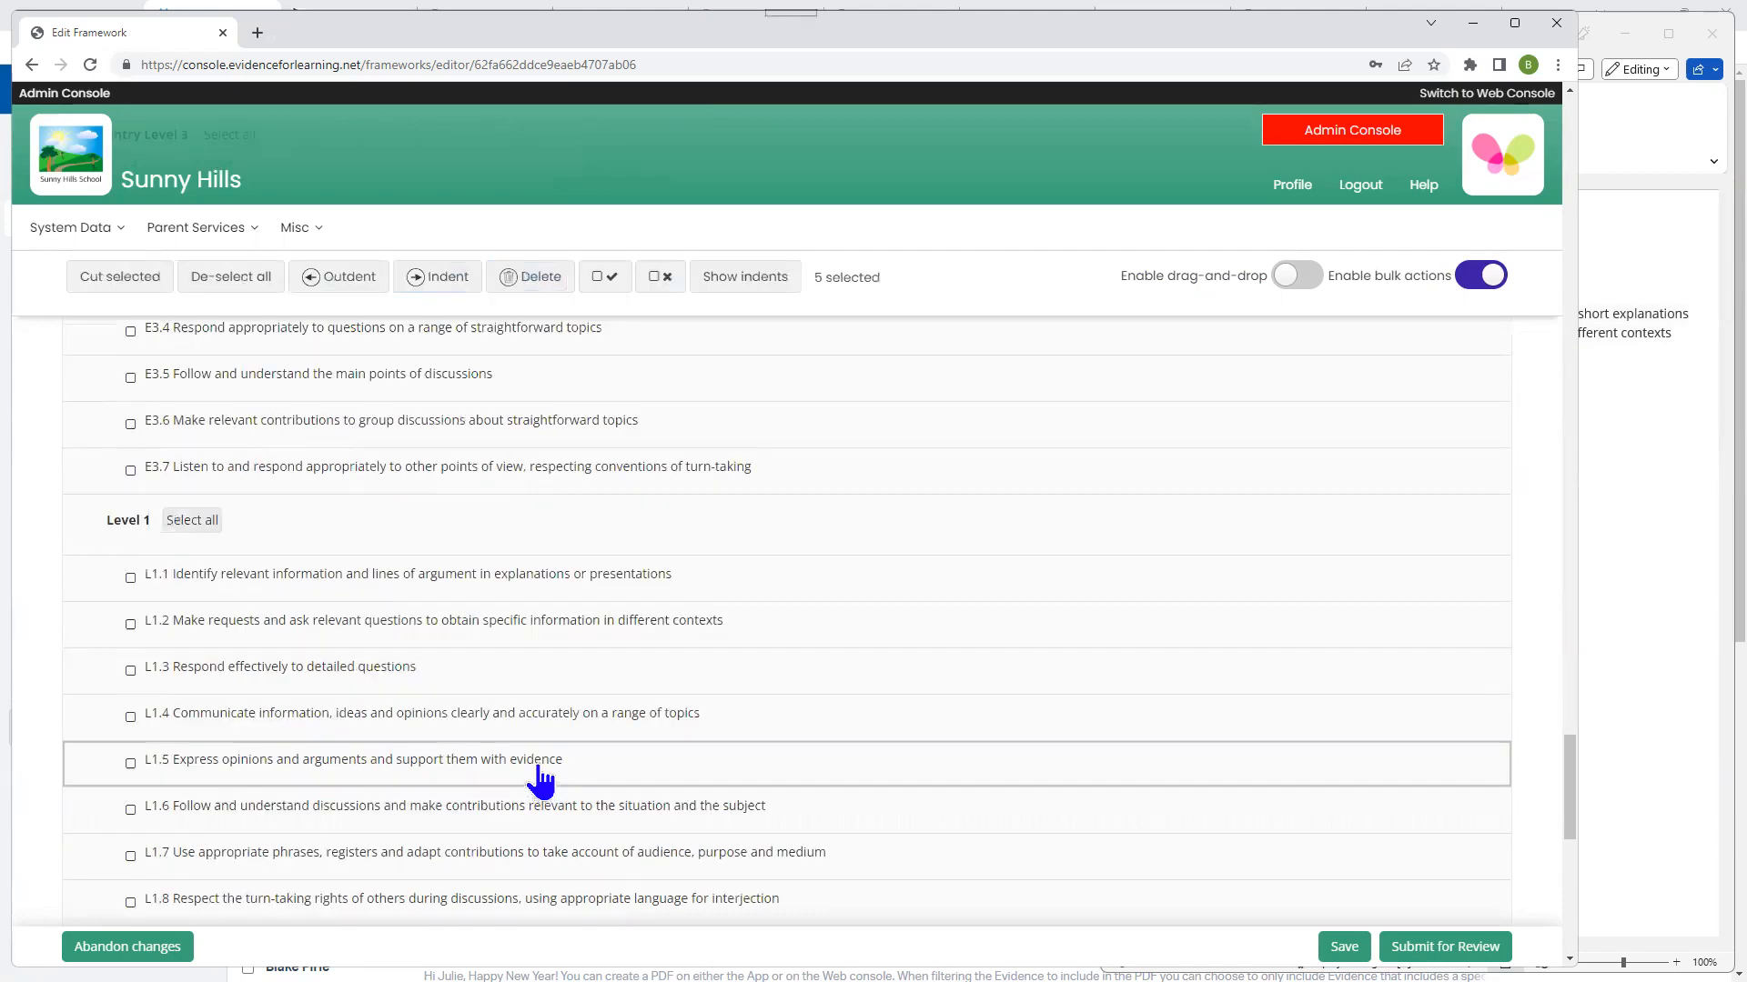
drag(1571, 814, 1581, 853)
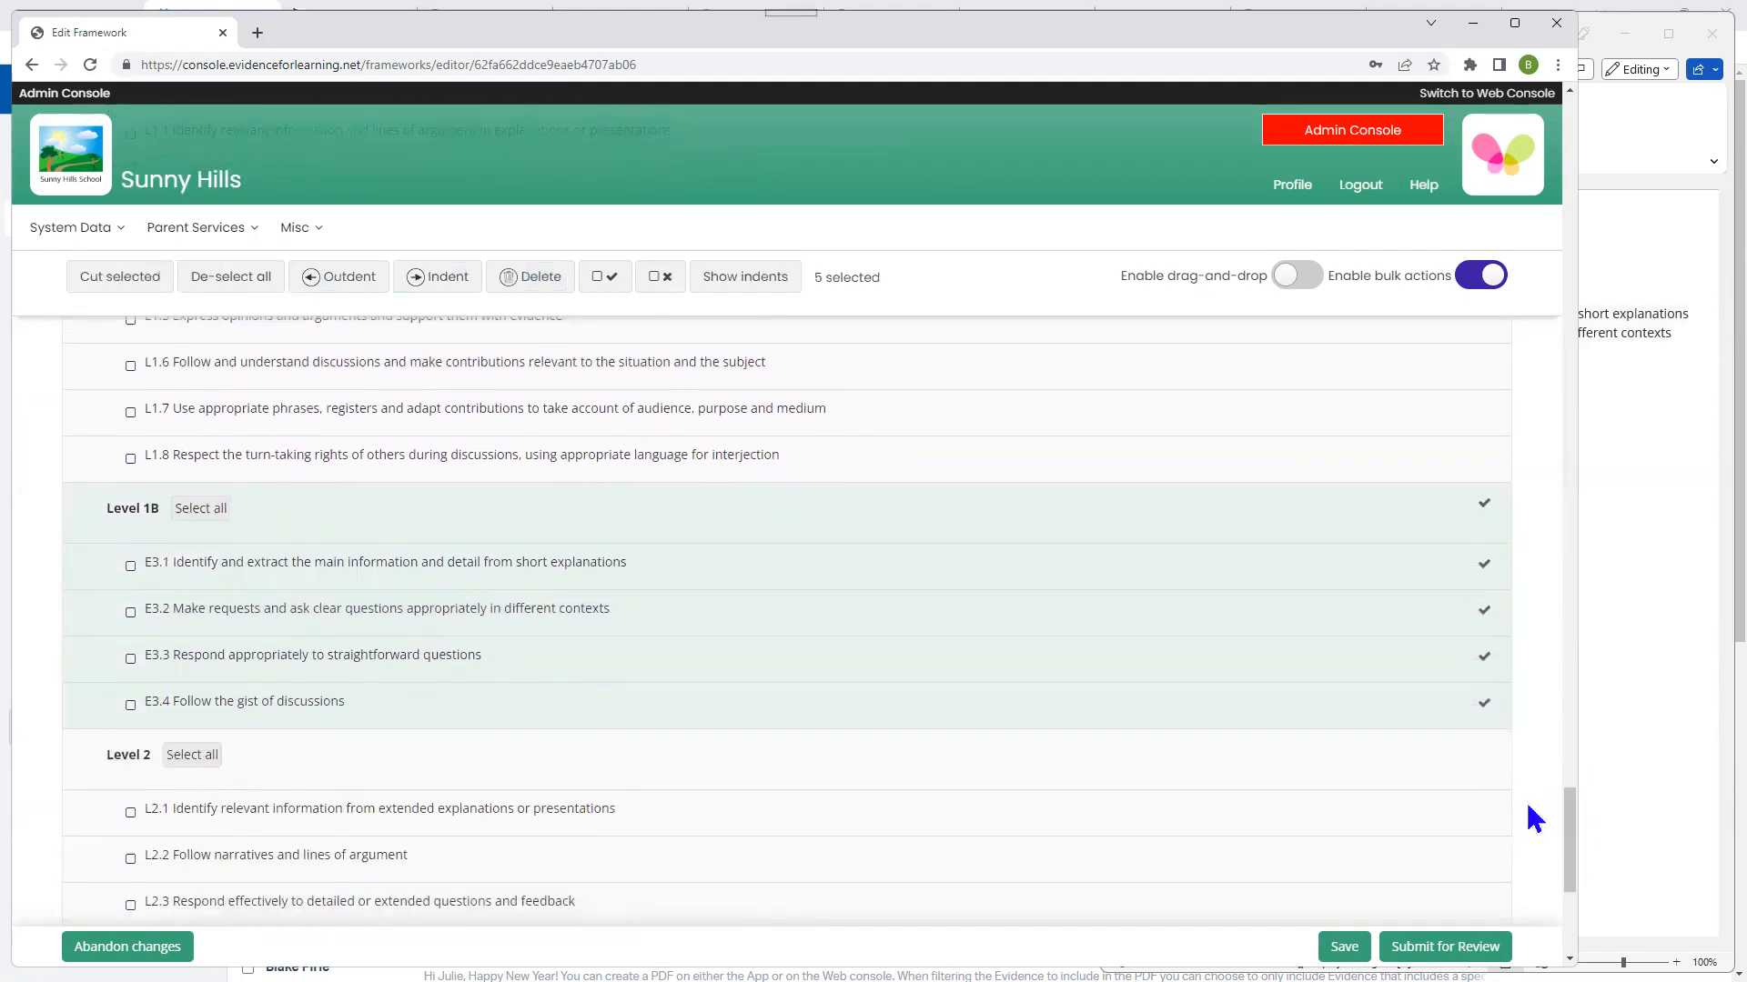
click(238, 278)
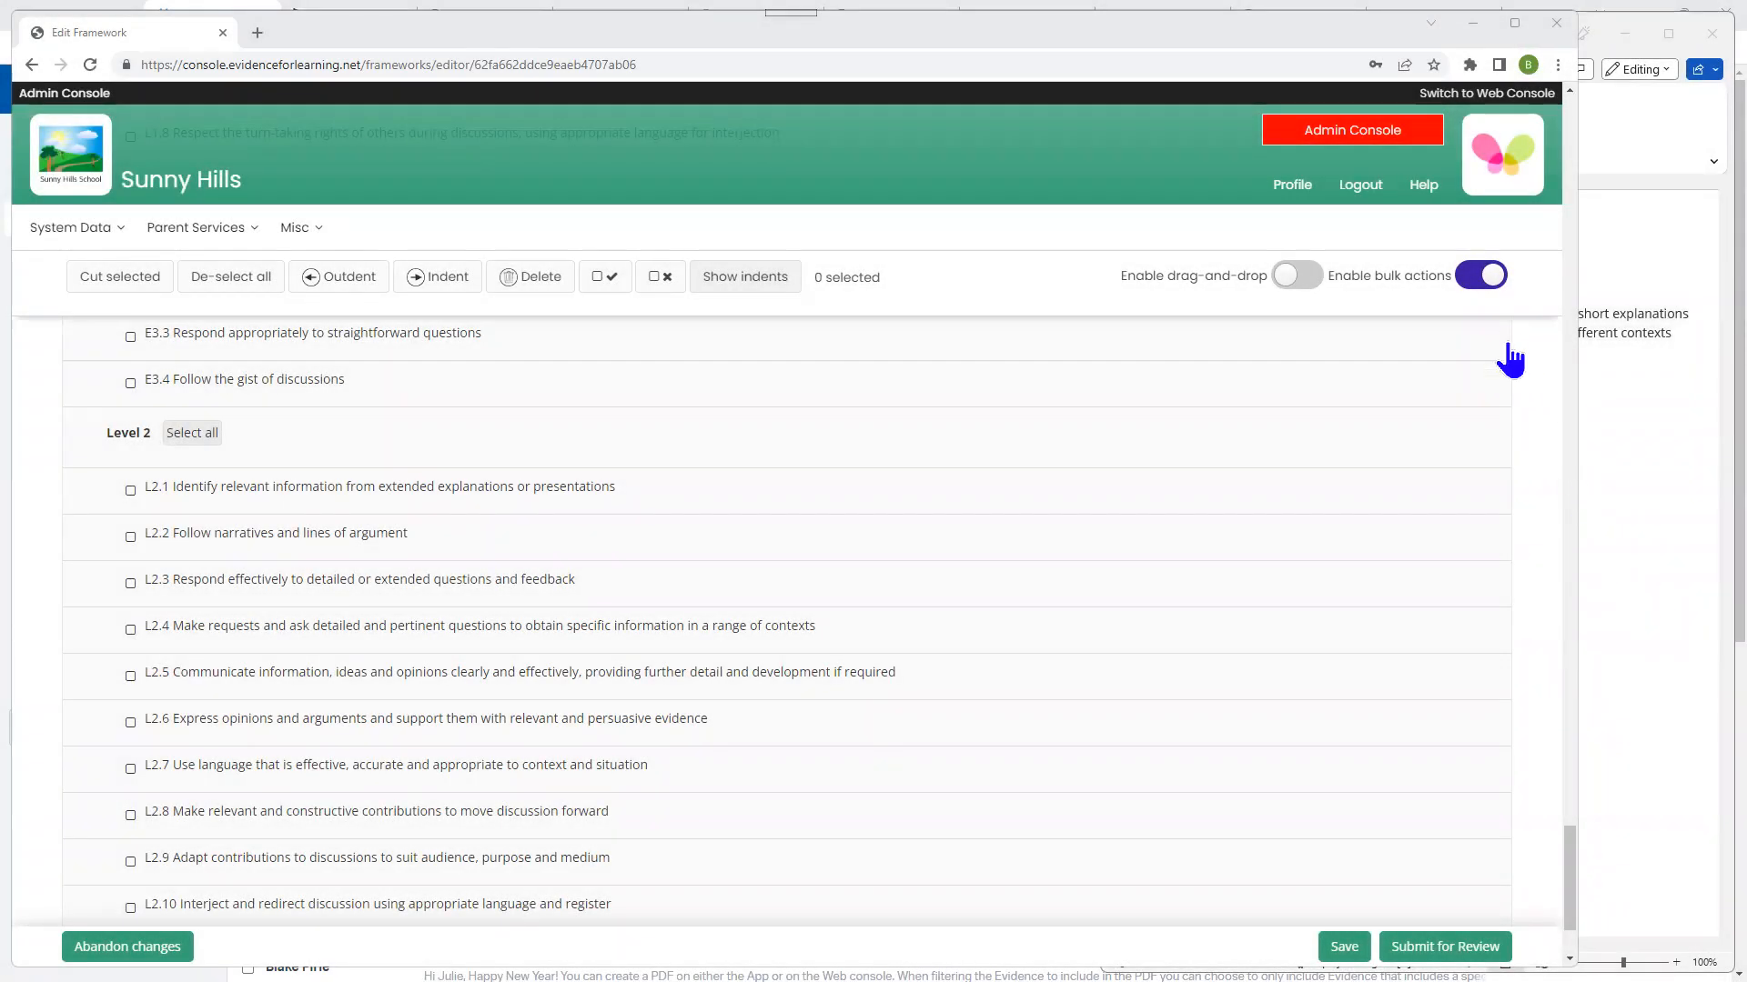
click(1479, 276)
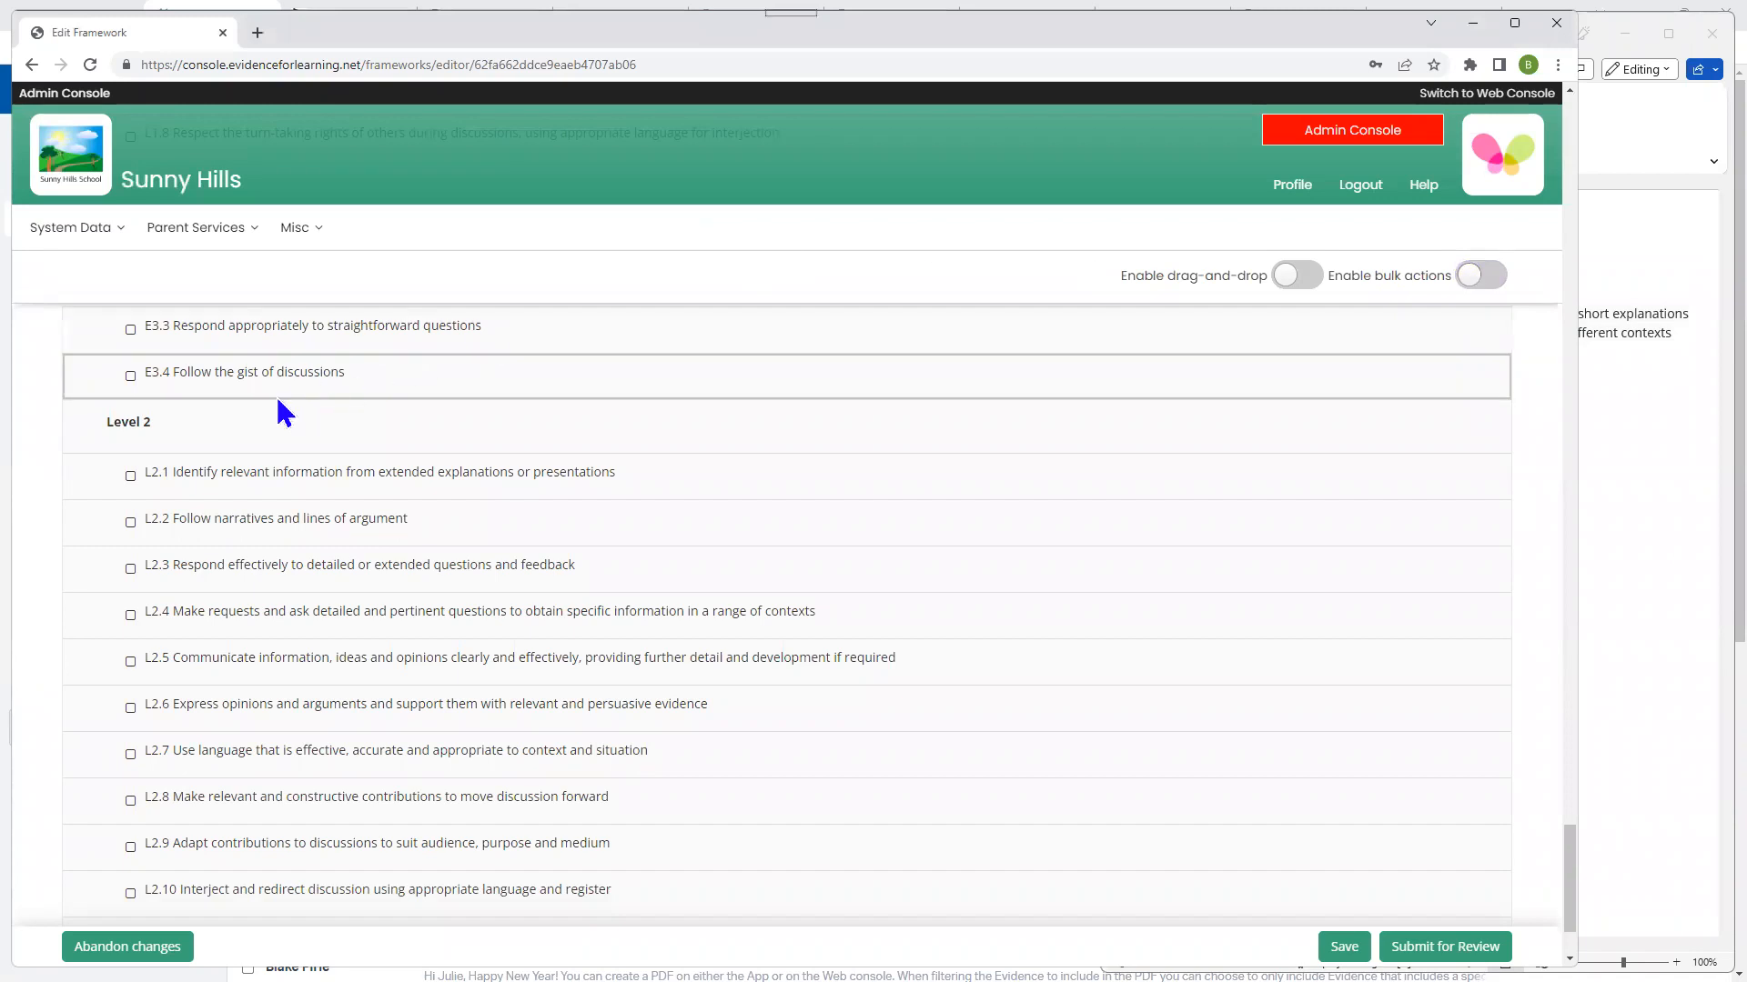
Step: Duplicate the Level 2 heading and reorder the copy to the end of the framework, below L2.11, leaving drag-and-drop off
click(220, 441)
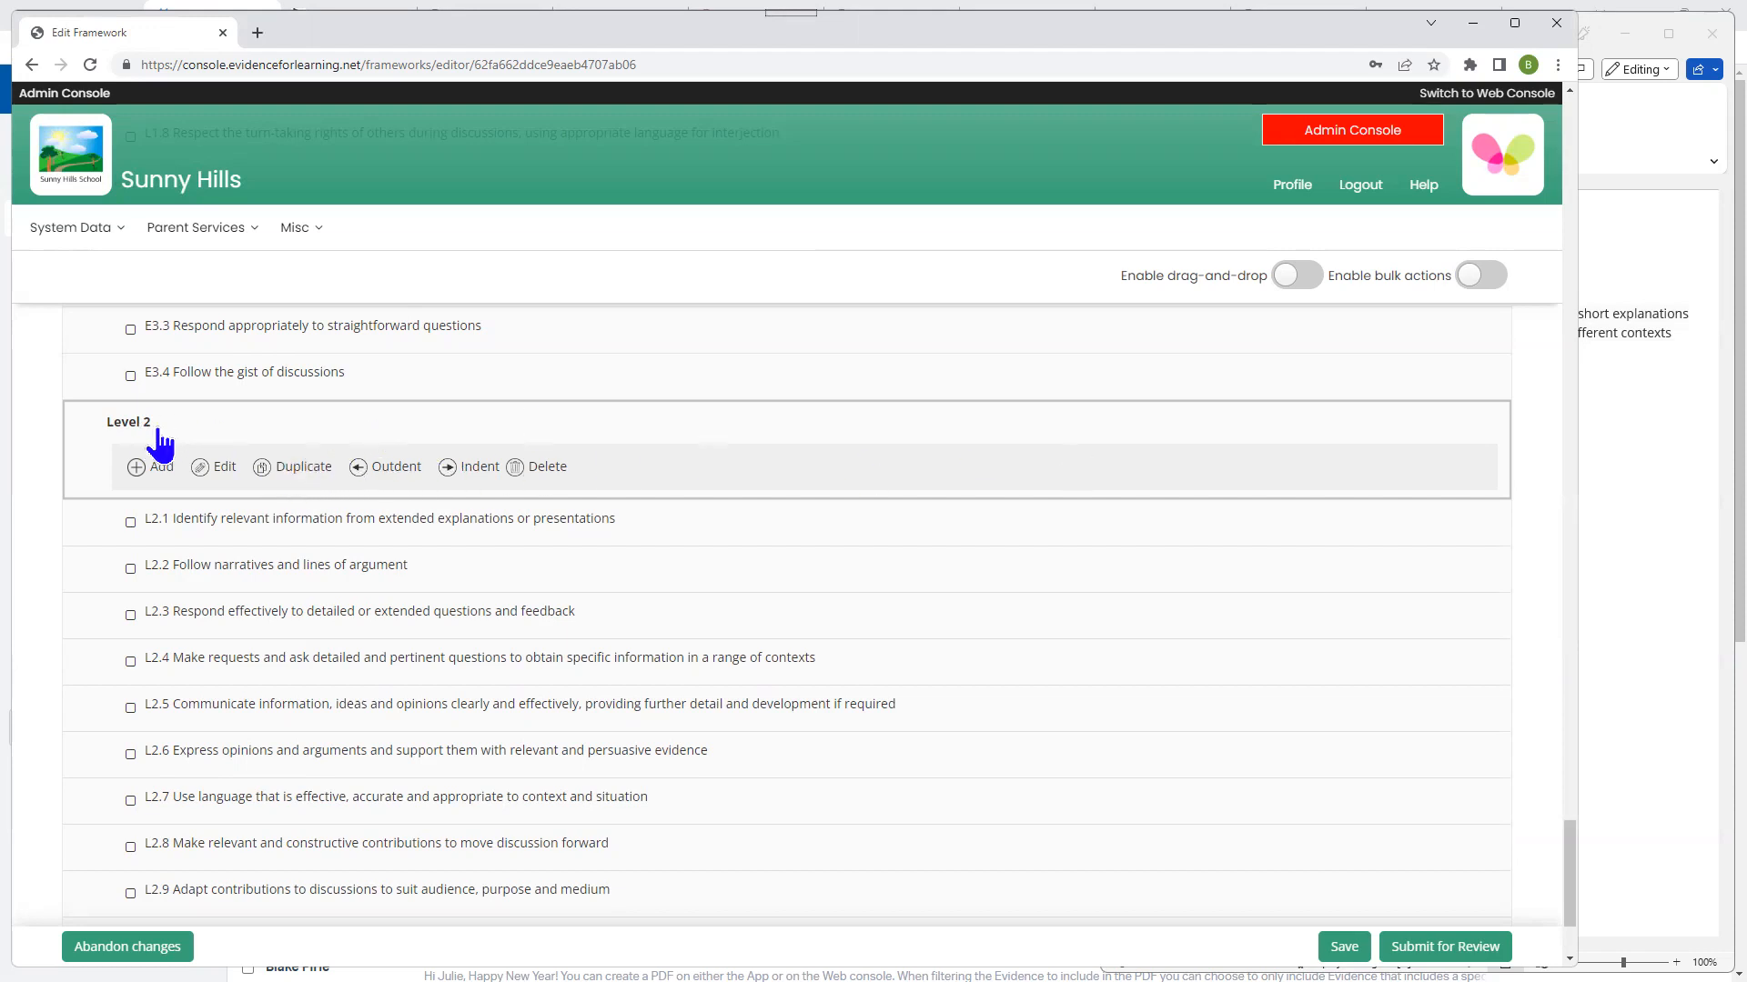
click(300, 471)
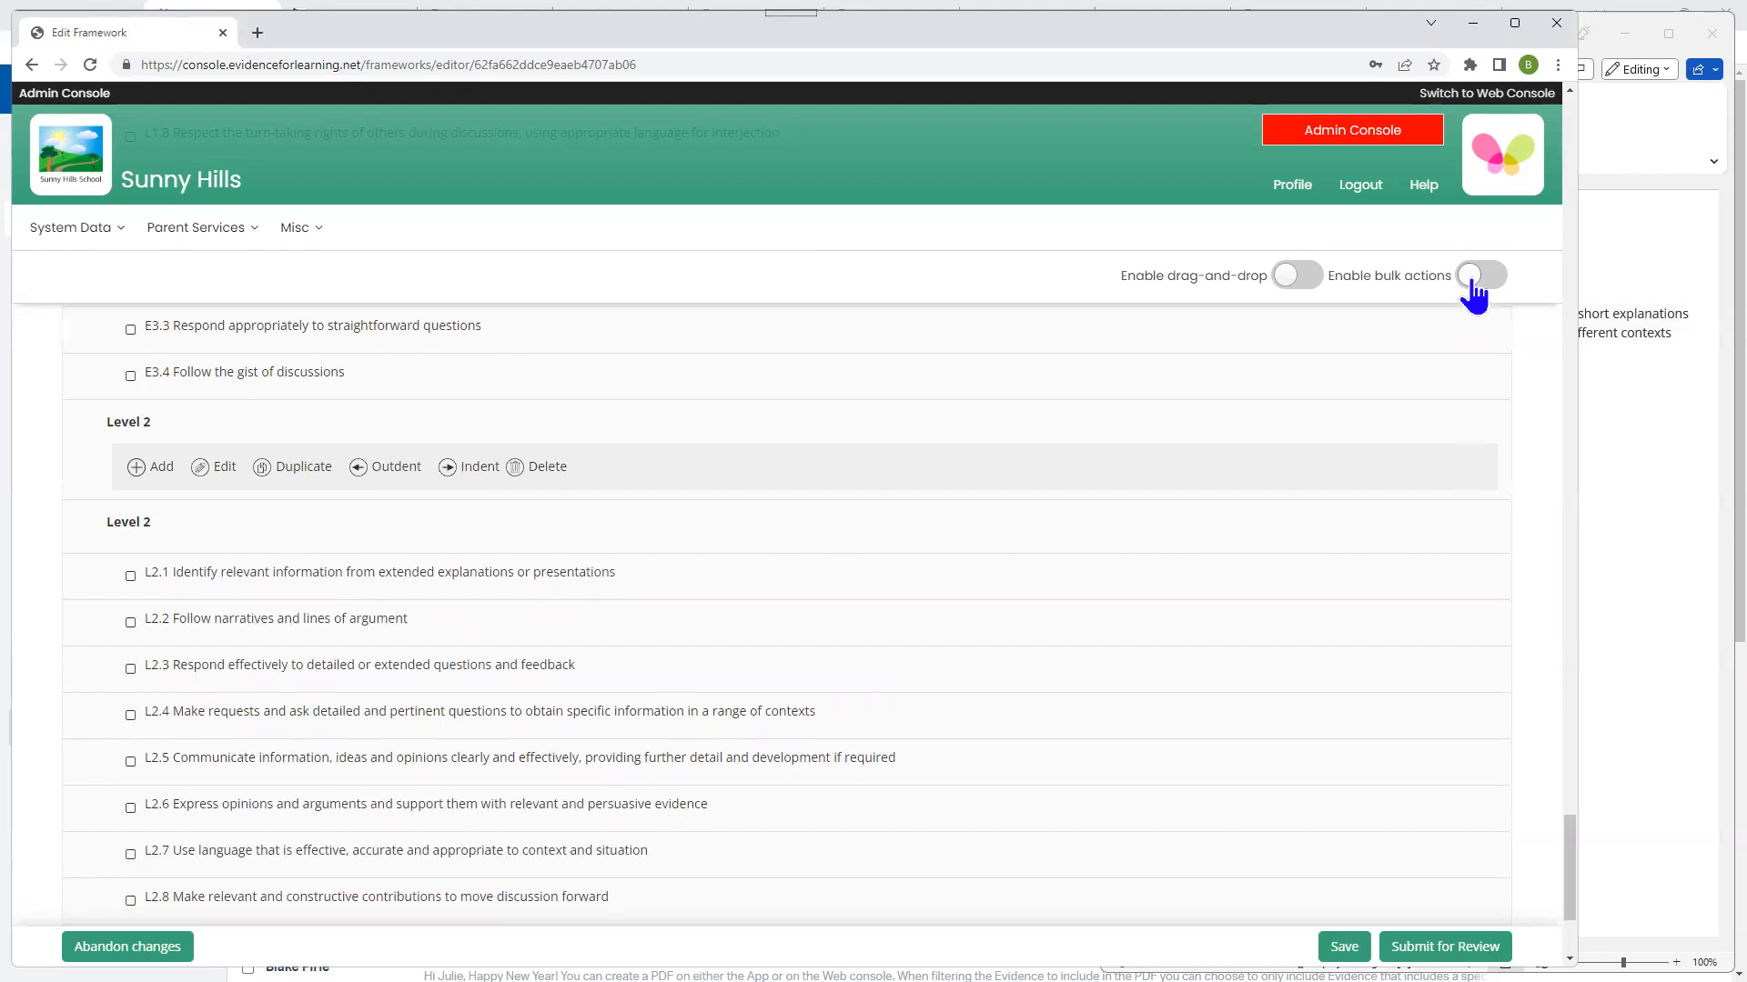
click(1292, 275)
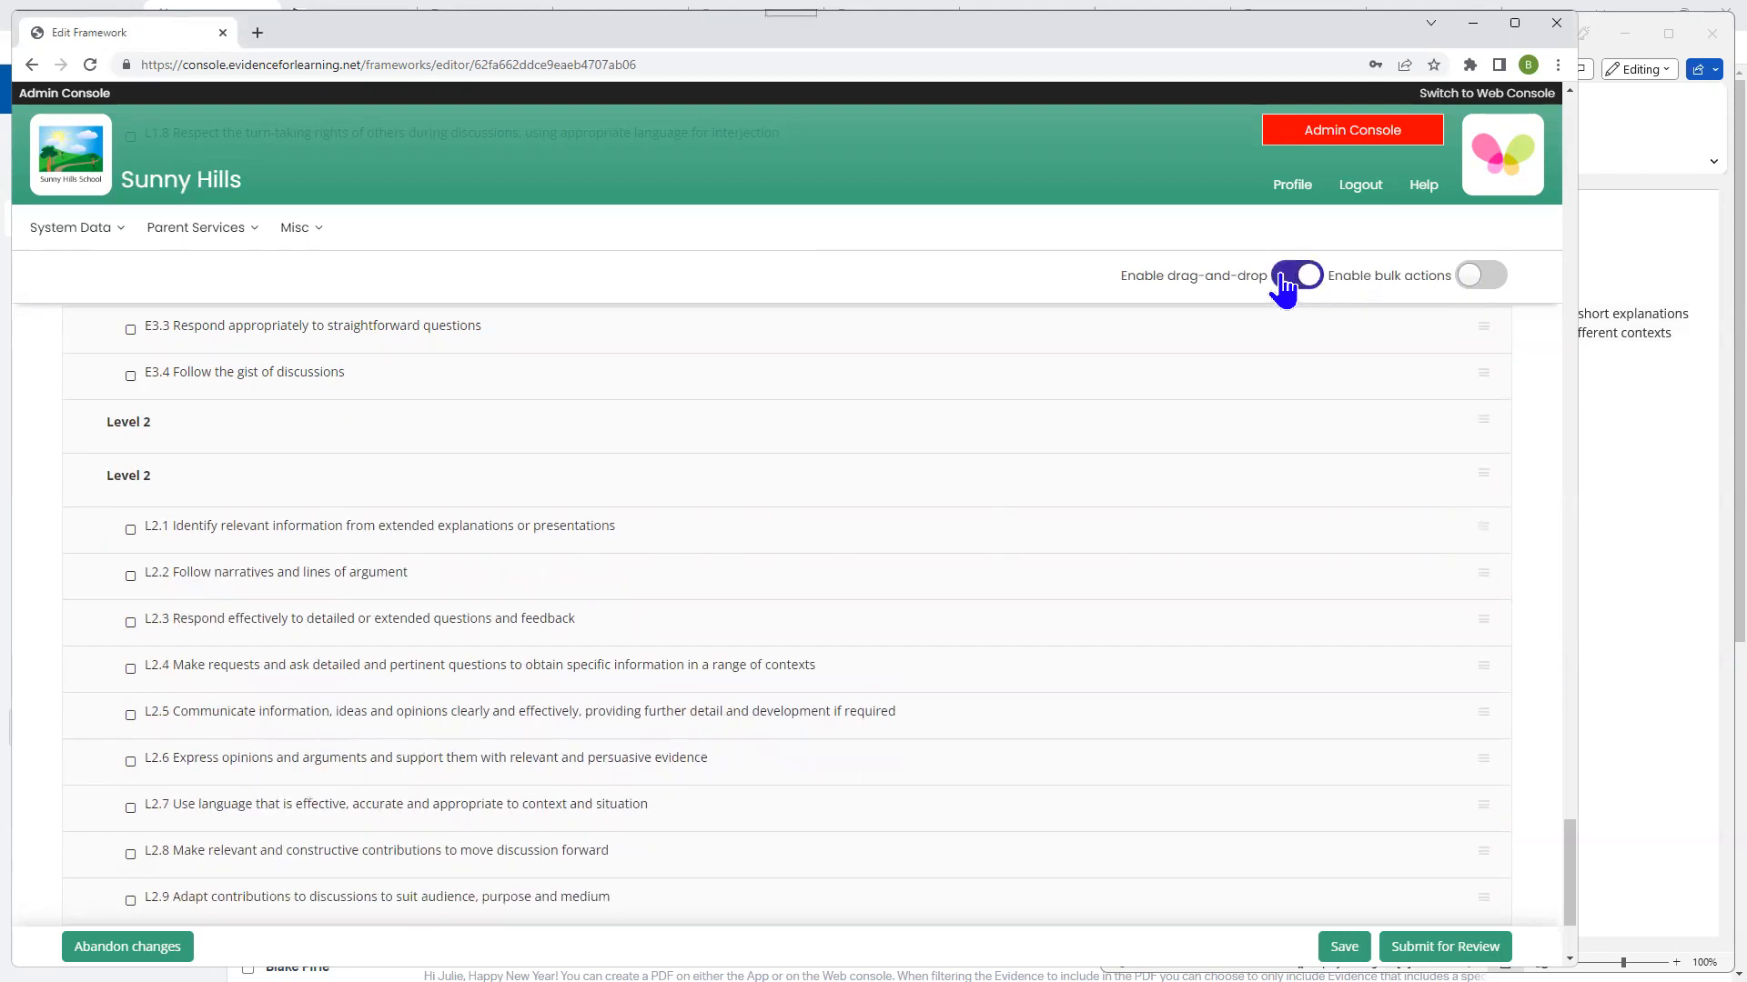
drag(1478, 500, 1477, 835)
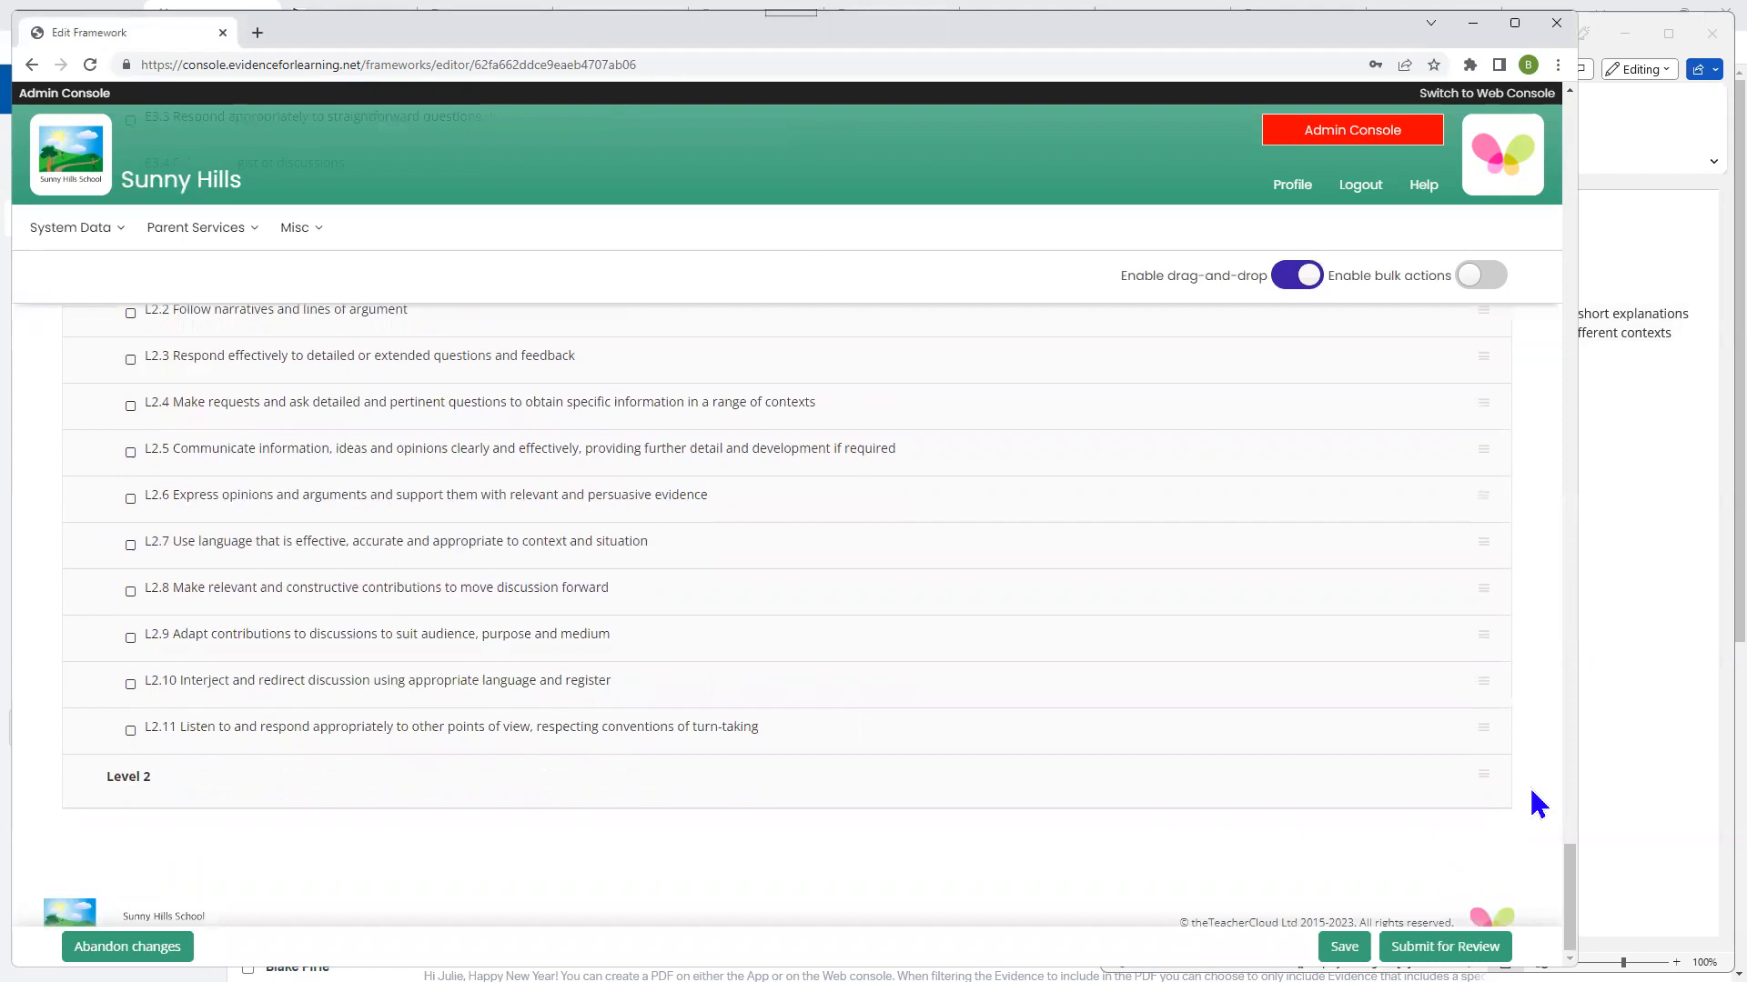
click(1294, 280)
Step: Rename the duplicated heading at the end of the framework to "Level 3"
click(332, 798)
click(221, 782)
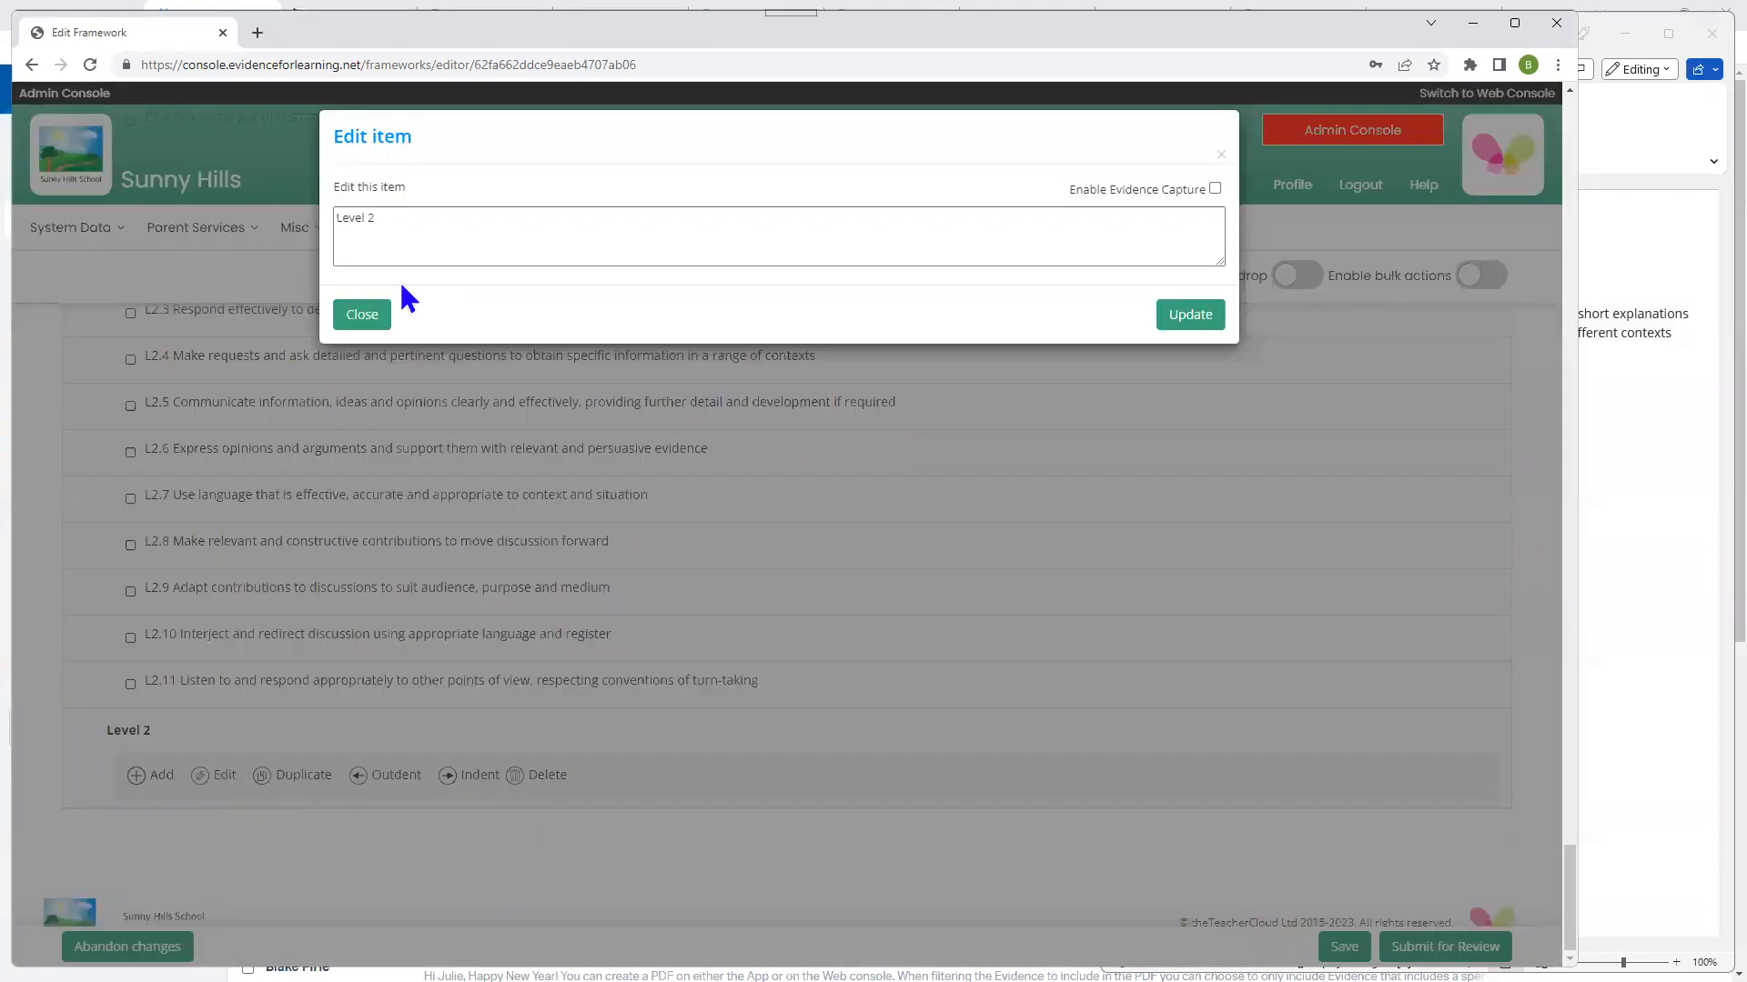
click(442, 218)
key(BackSpace)
text(3)
click(1192, 316)
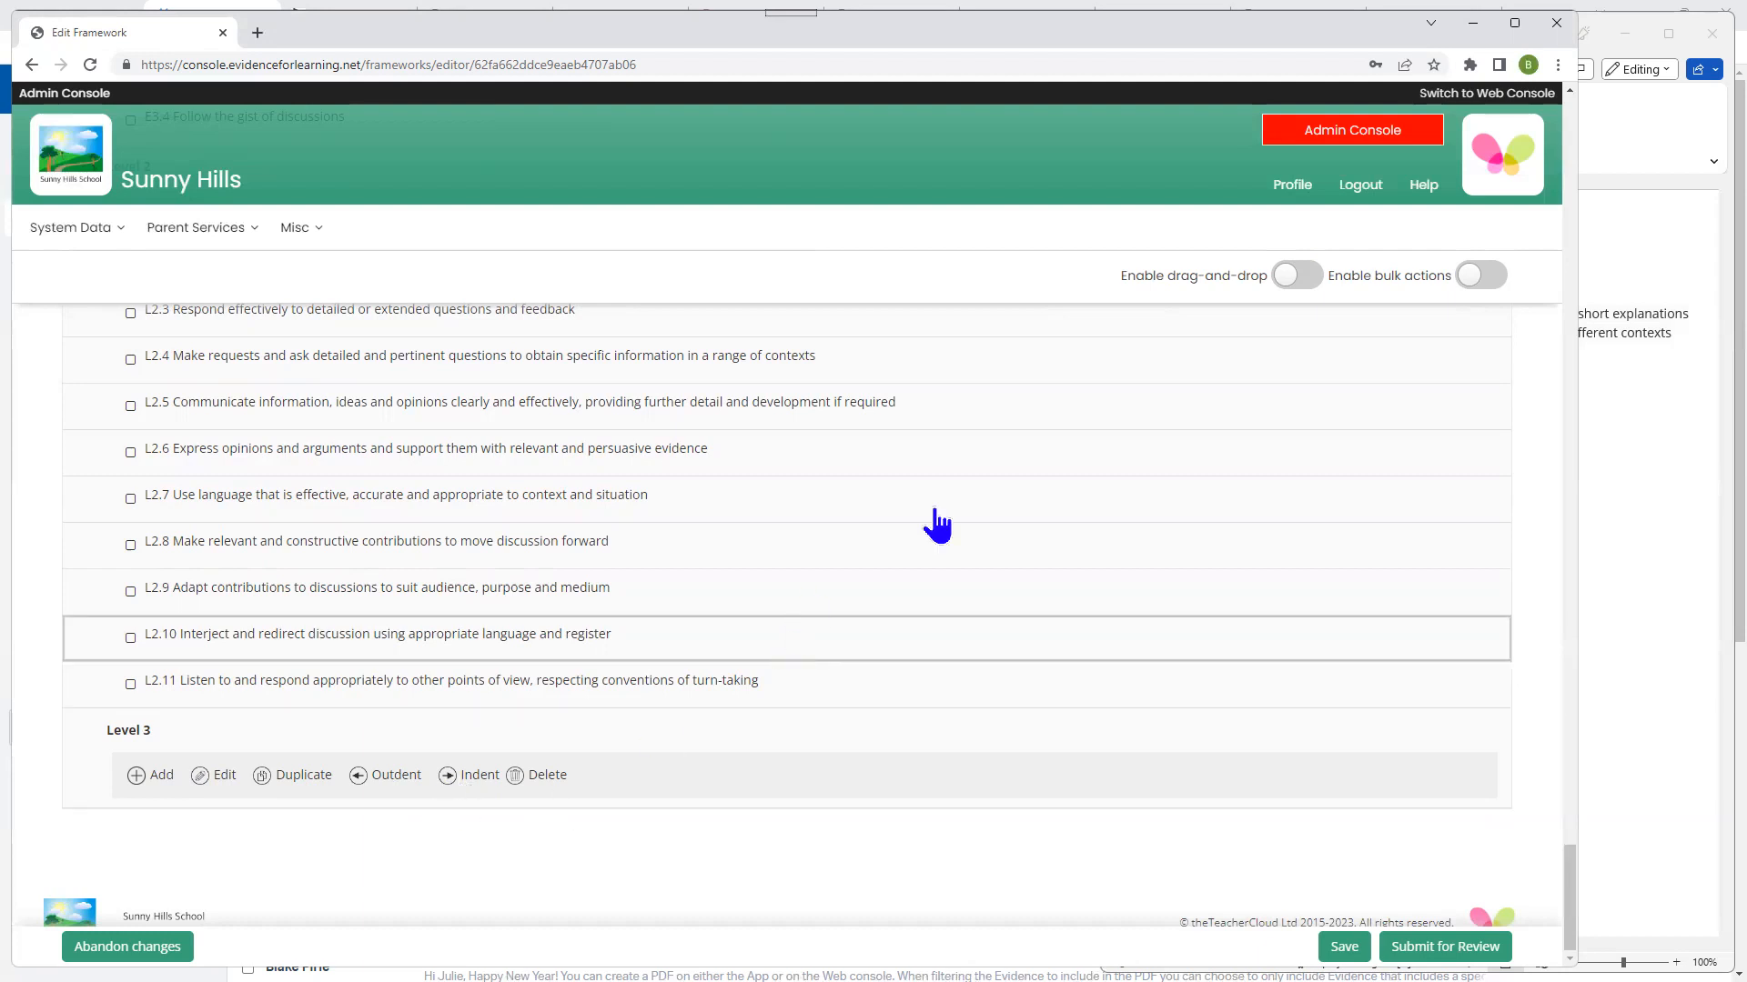
Step: Show the indent lines to check the nesting of the Level 3 heading, leaving bulk actions switched off
click(1468, 284)
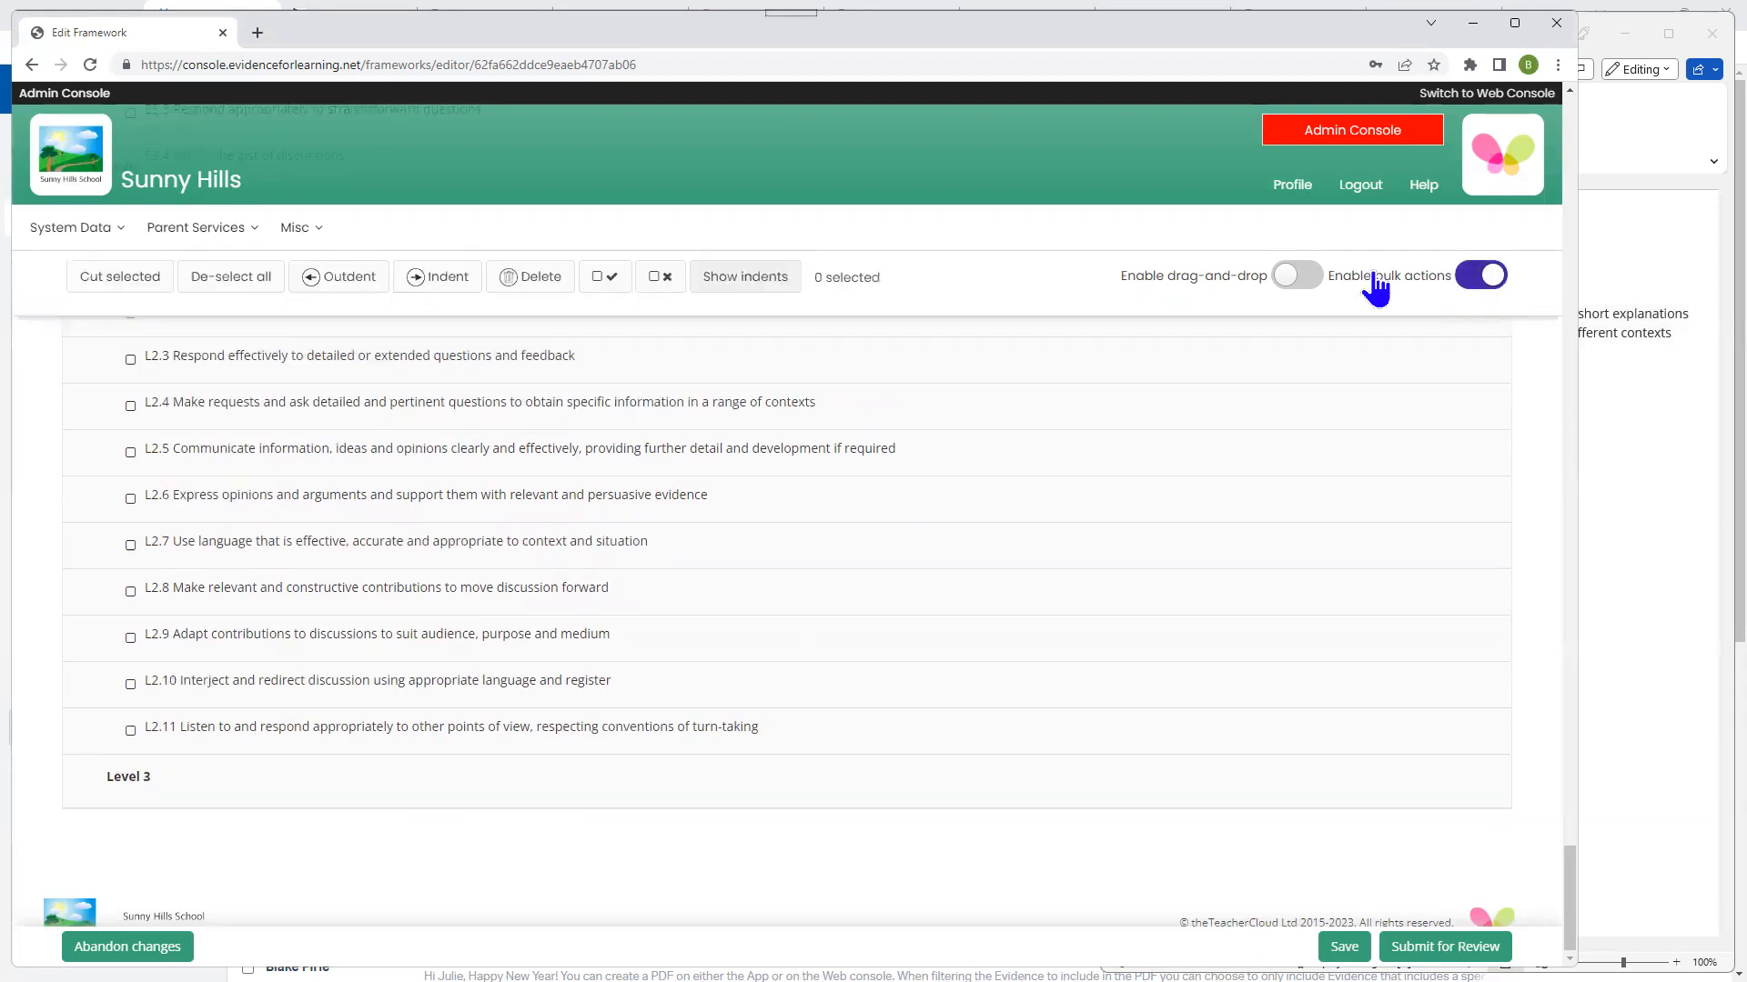
click(765, 288)
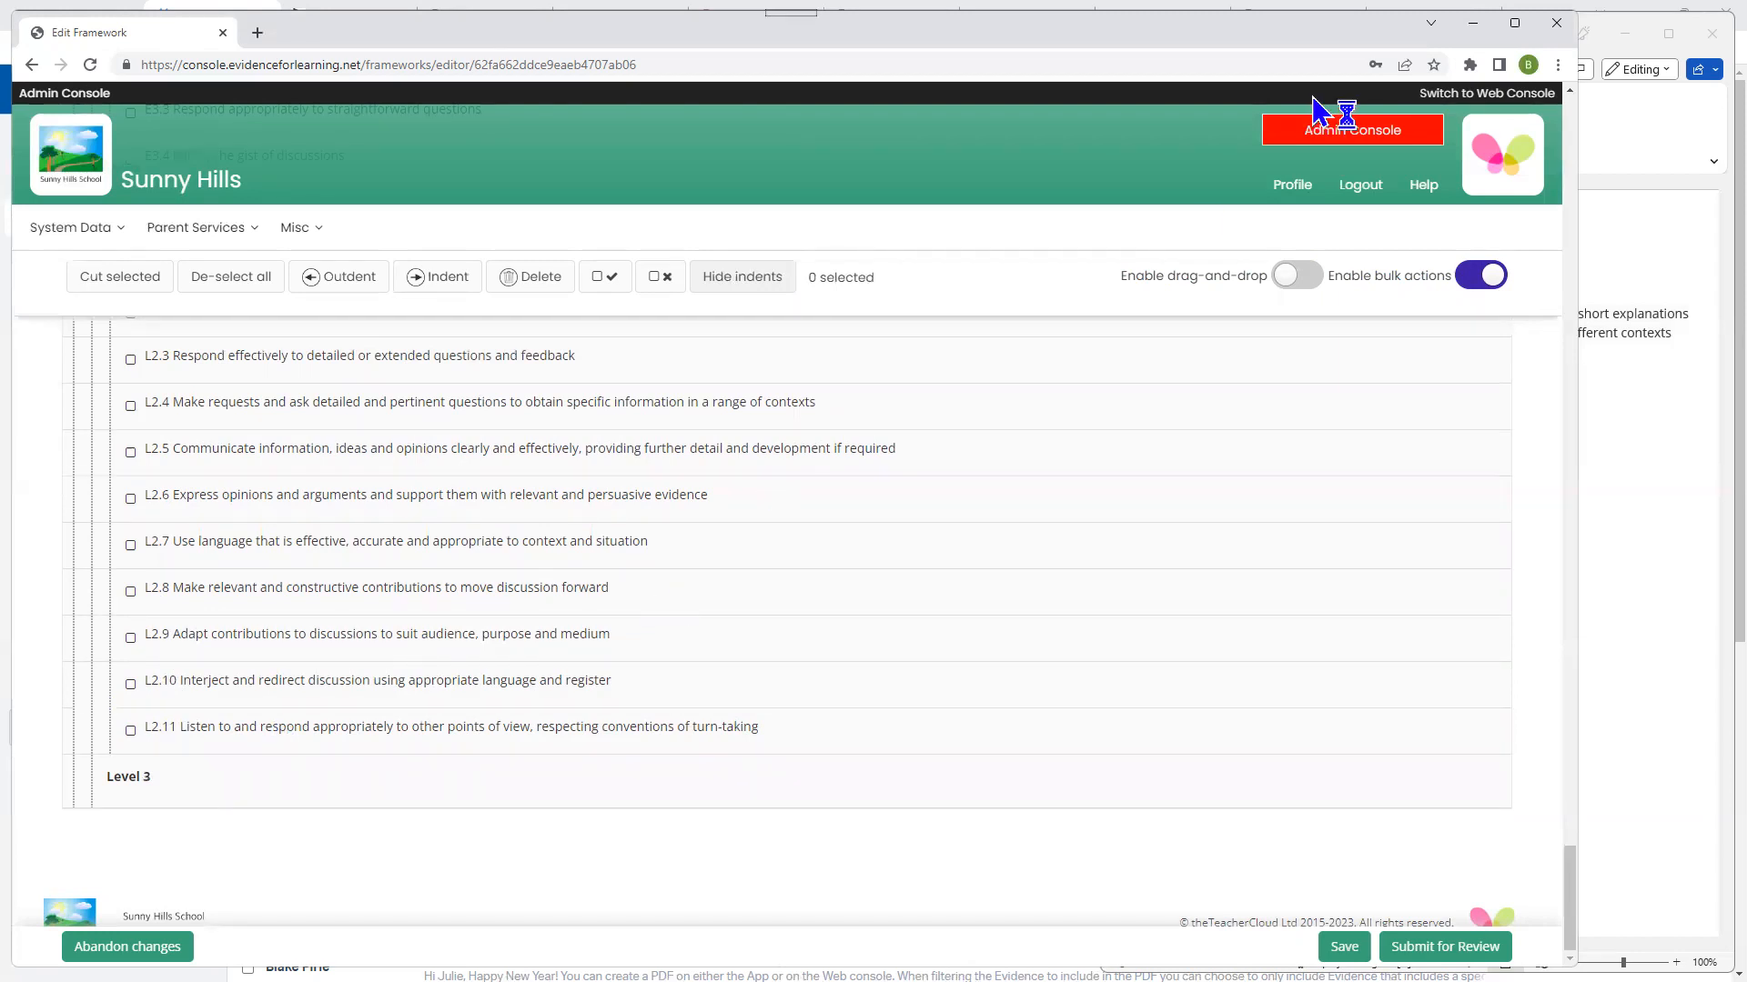
click(1474, 277)
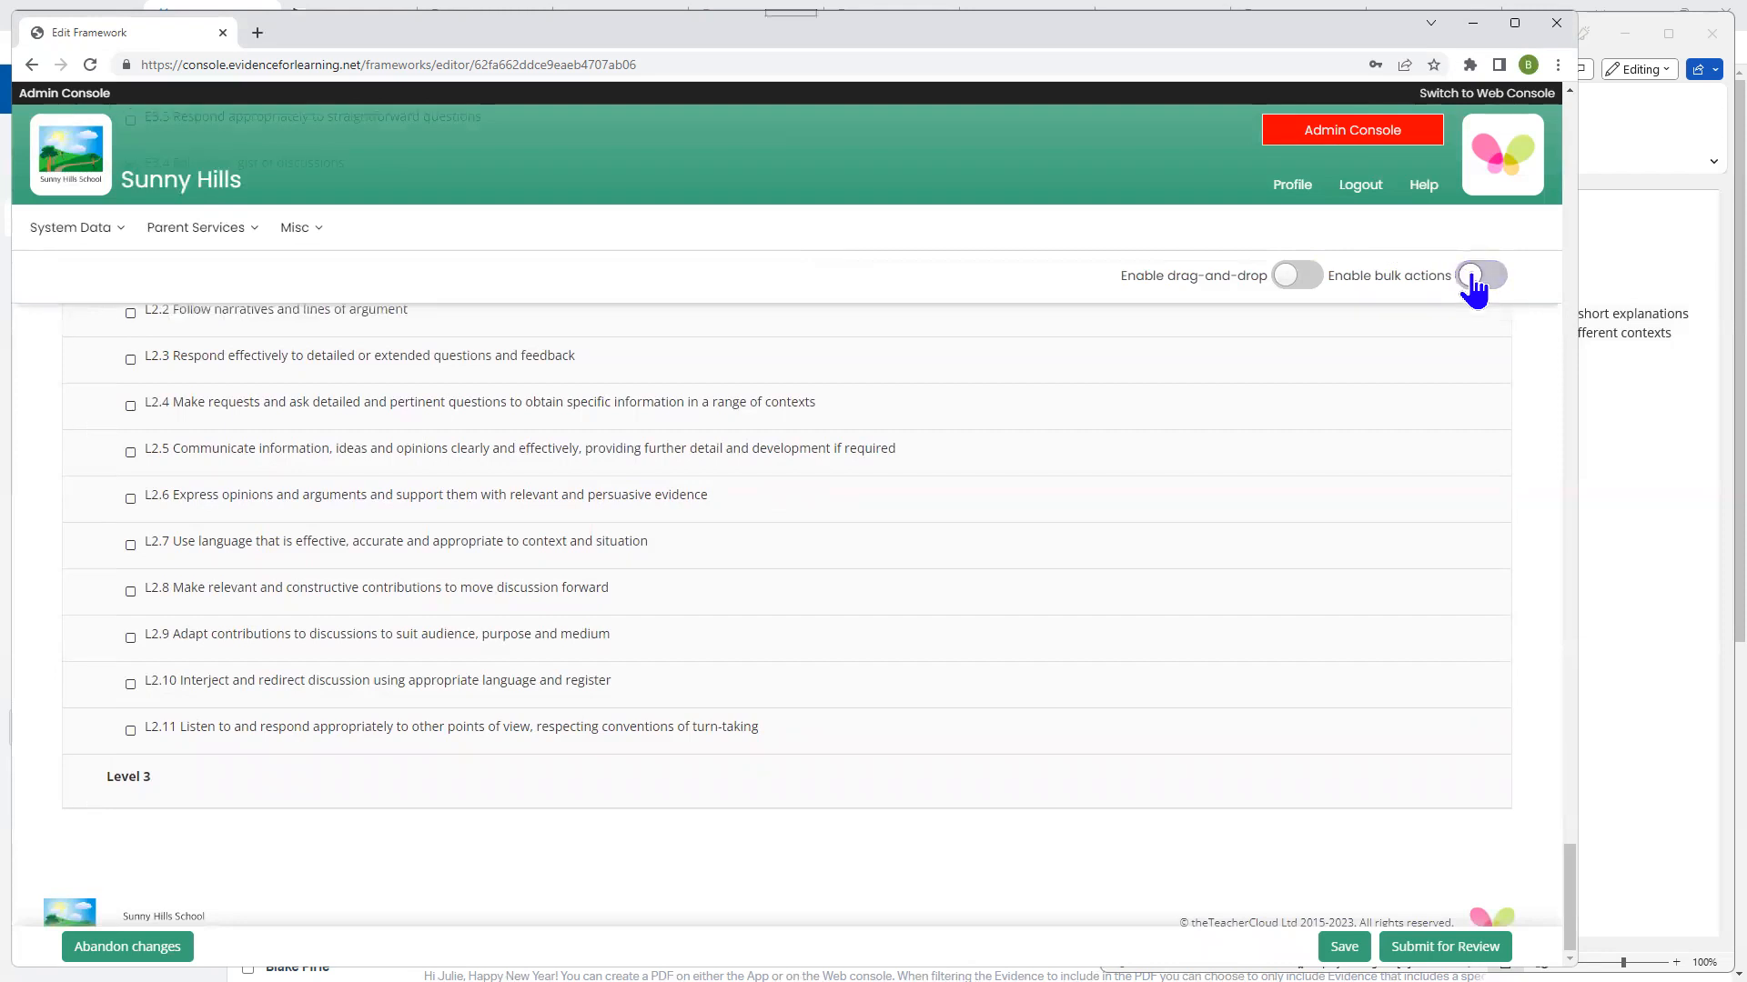
click(610, 803)
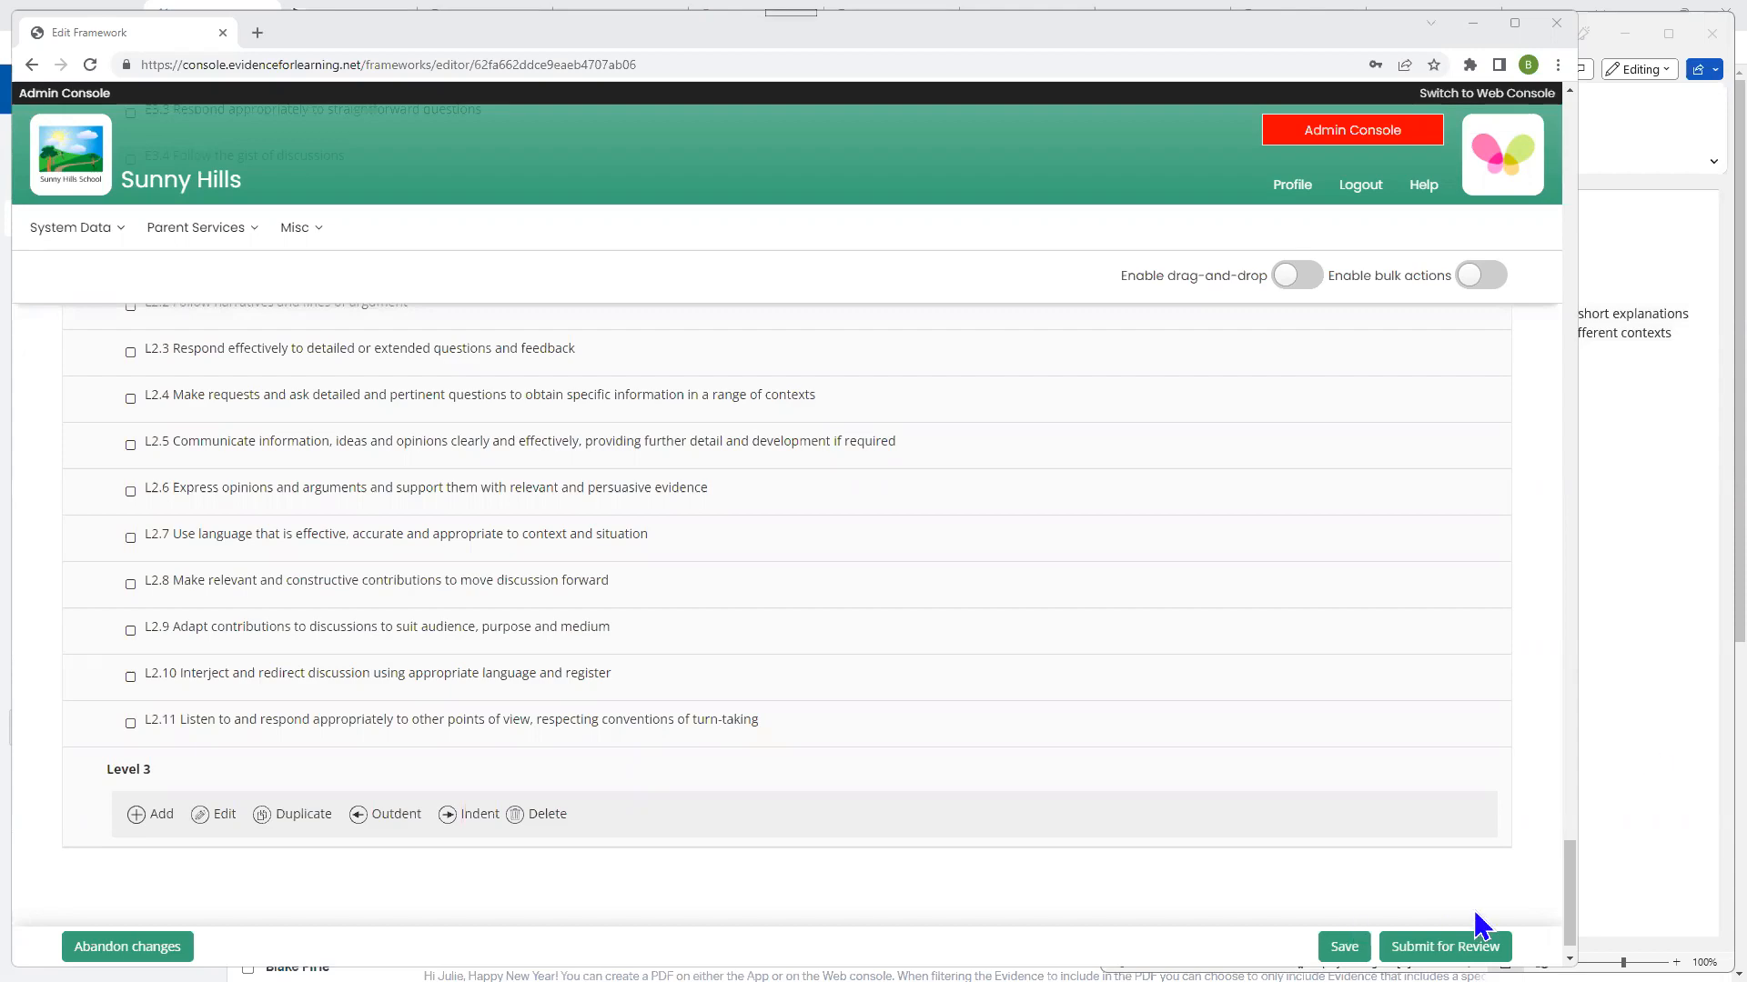
Step: Look back over the Level 1B section and save the framework changes as work in progress
drag(1571, 904, 1567, 850)
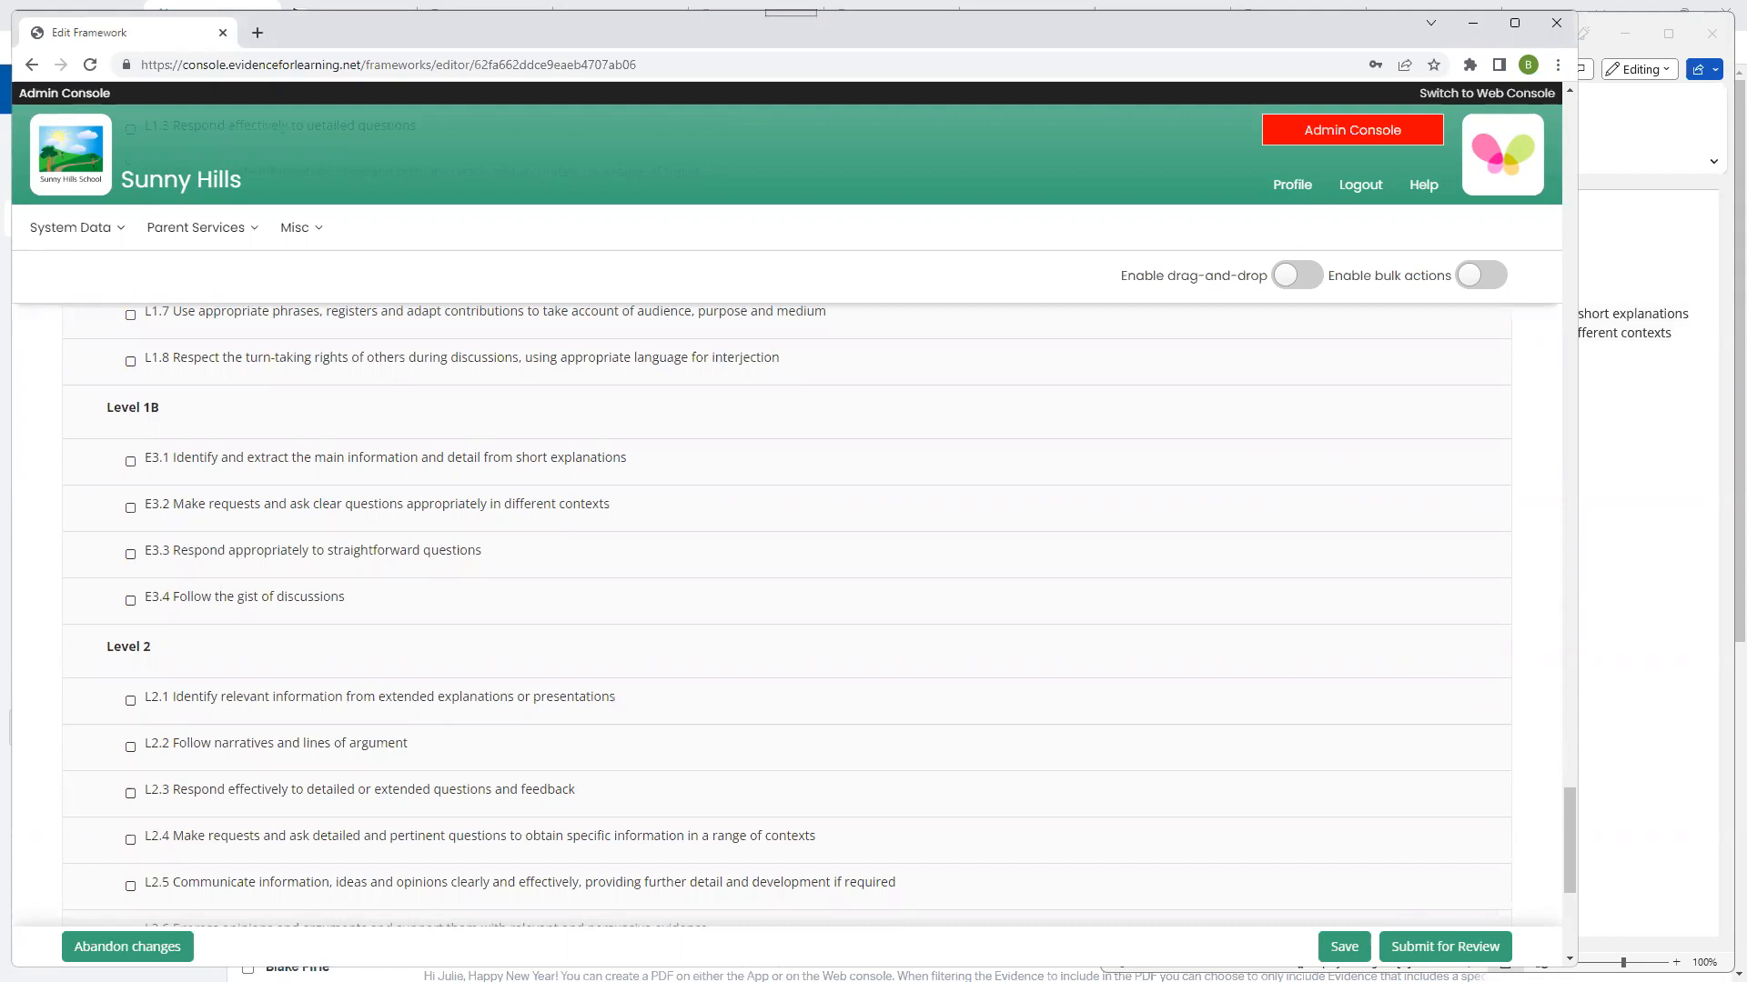
click(1345, 947)
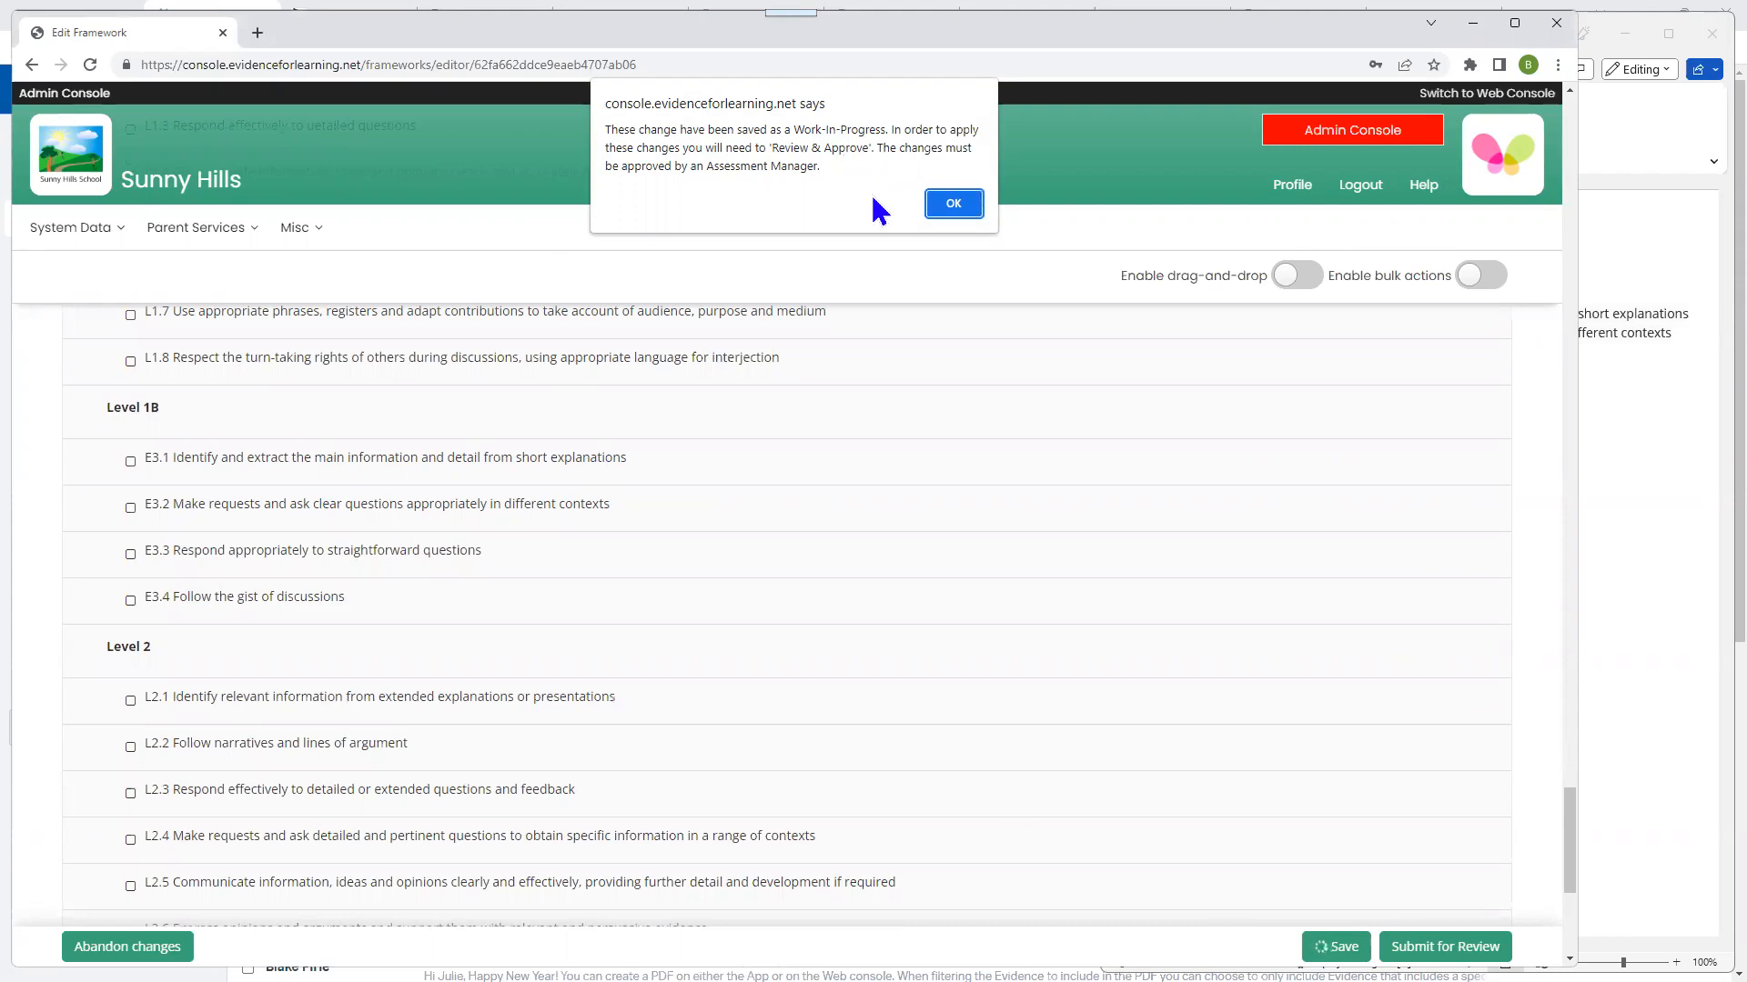
click(951, 203)
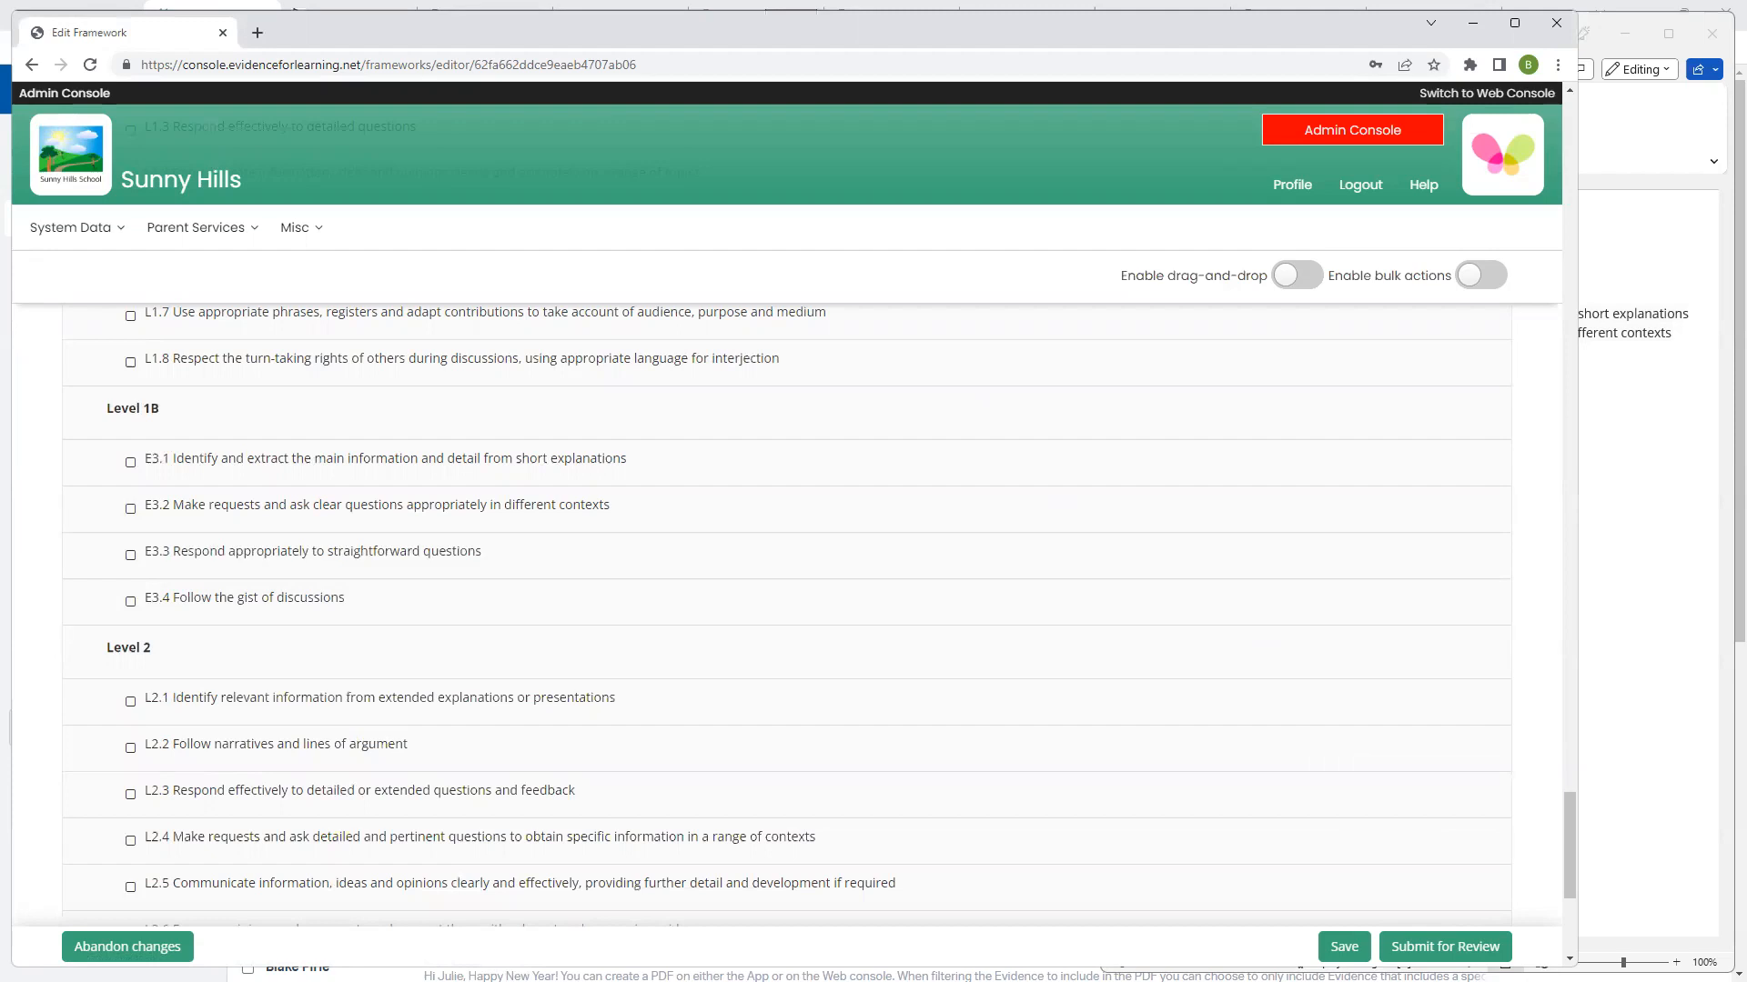
Step: Submit the framework for review with the reason "Added a new section", entering the username and account password, and decline updating the browser's saved password
click(1424, 946)
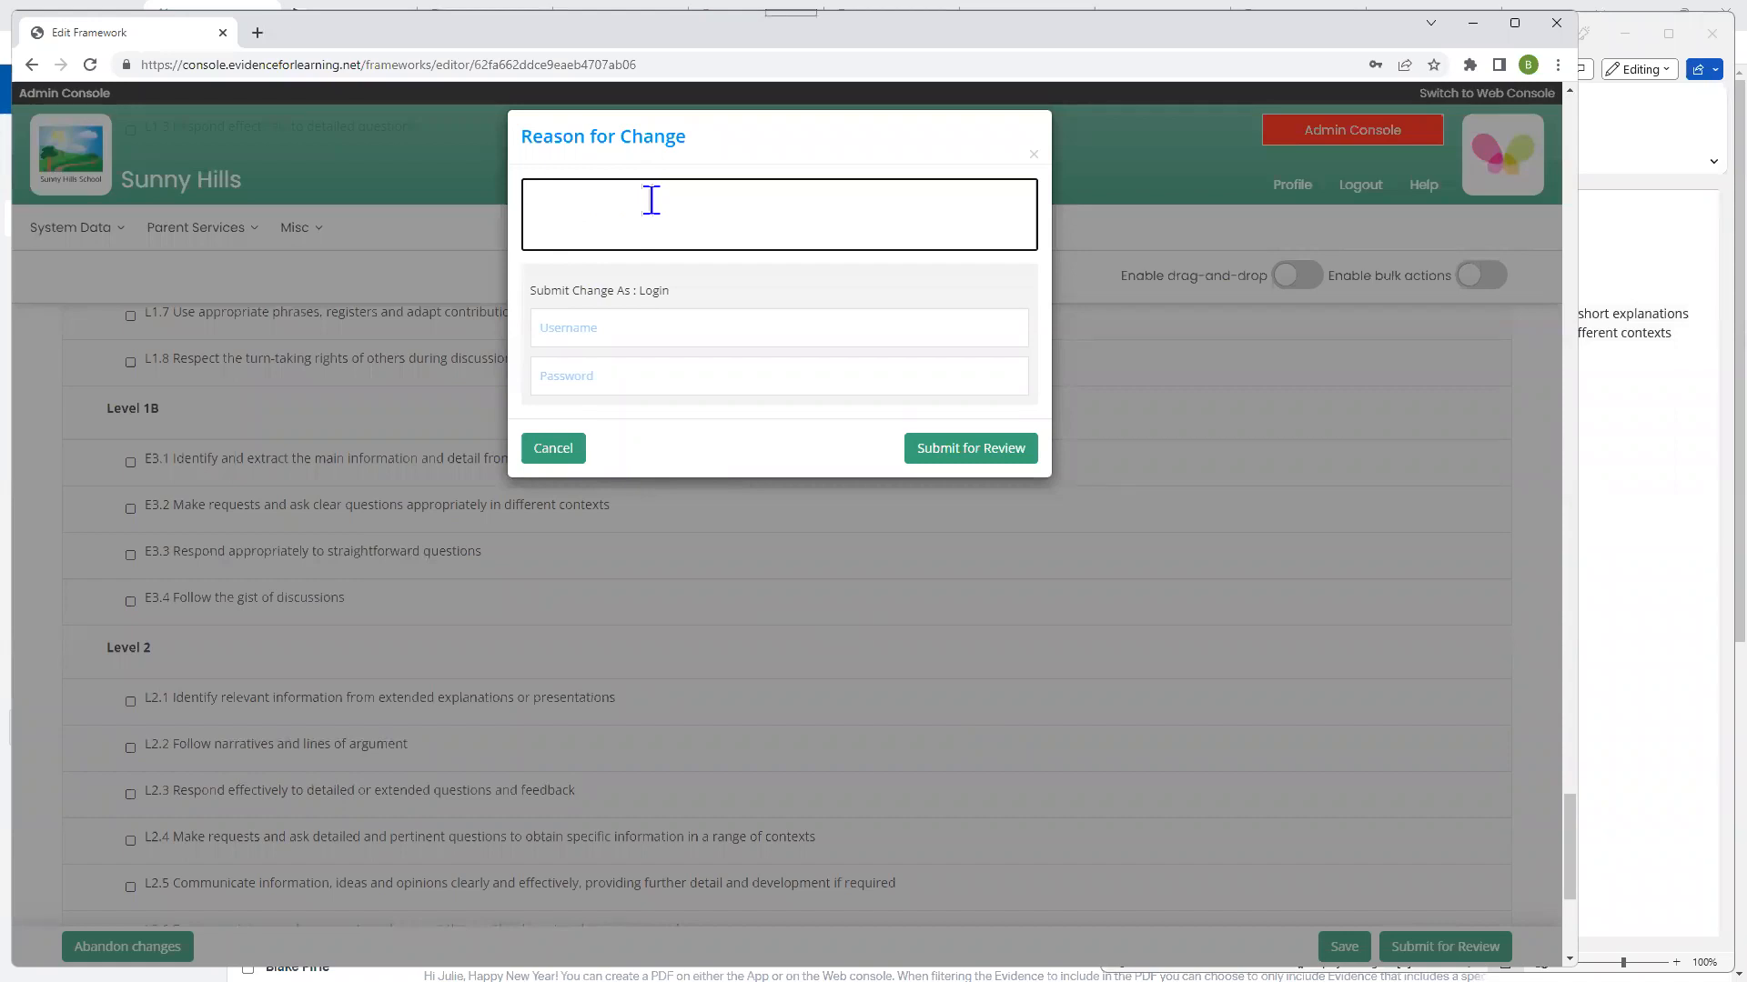
text(Added a new section)
click(671, 334)
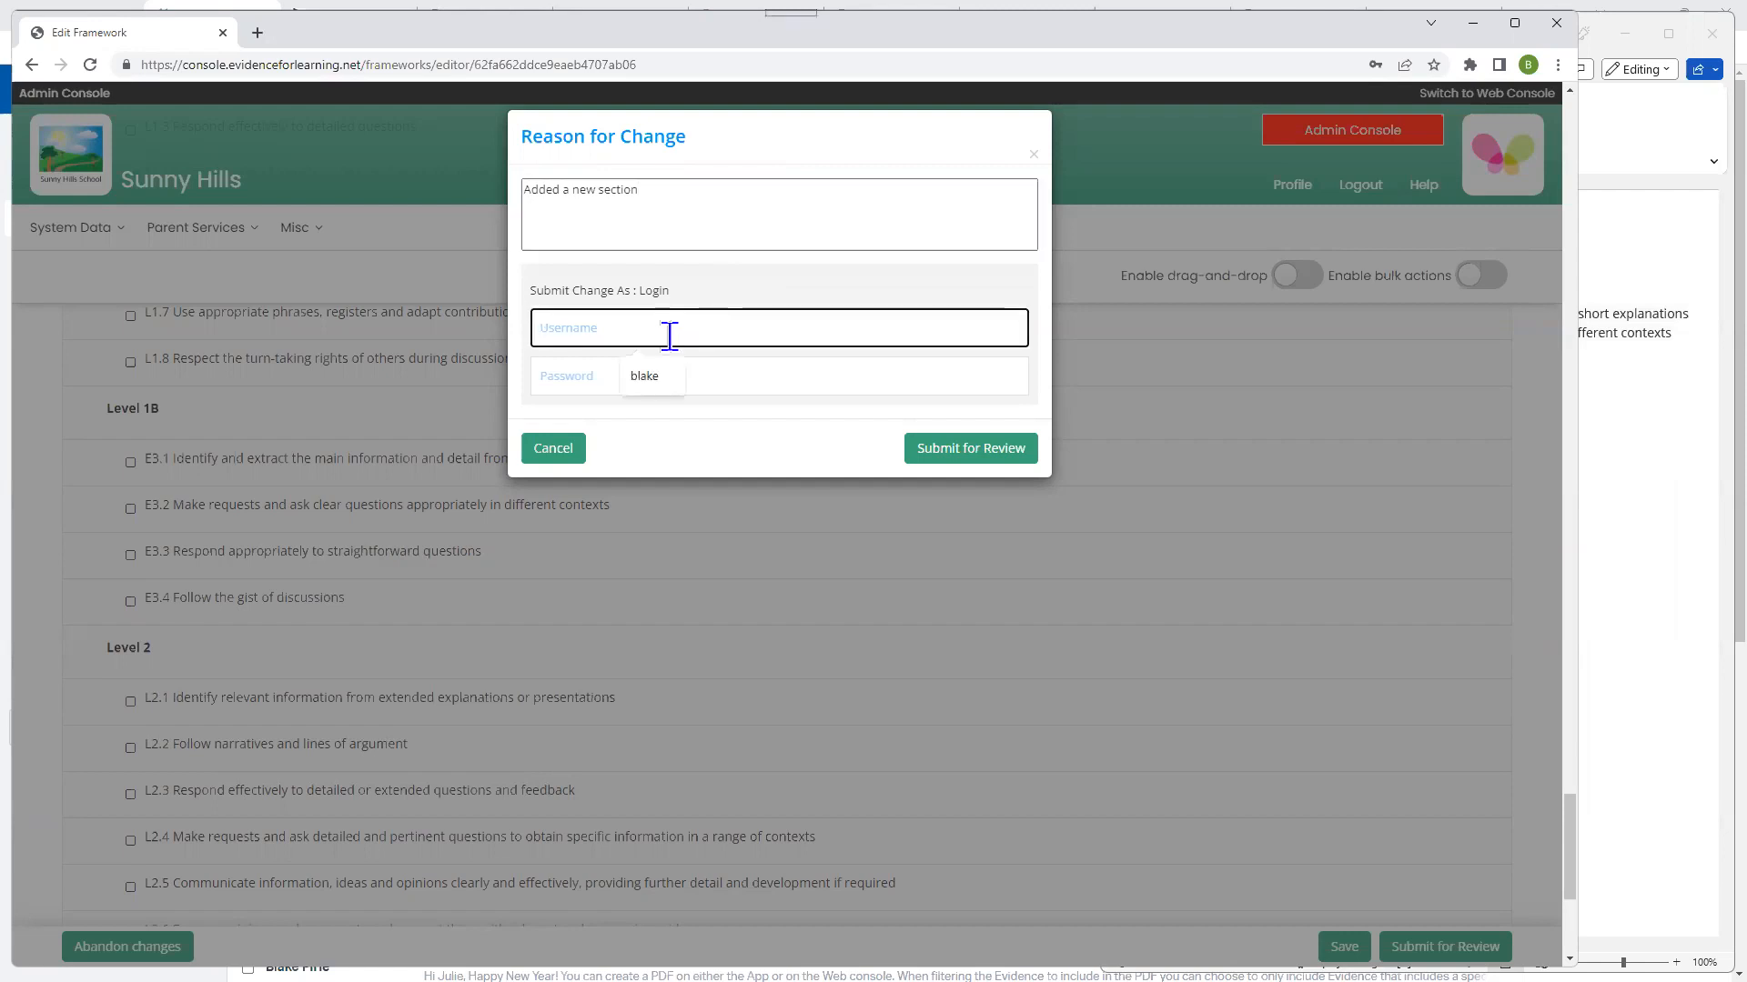
text(blake)
click(626, 379)
text(•)
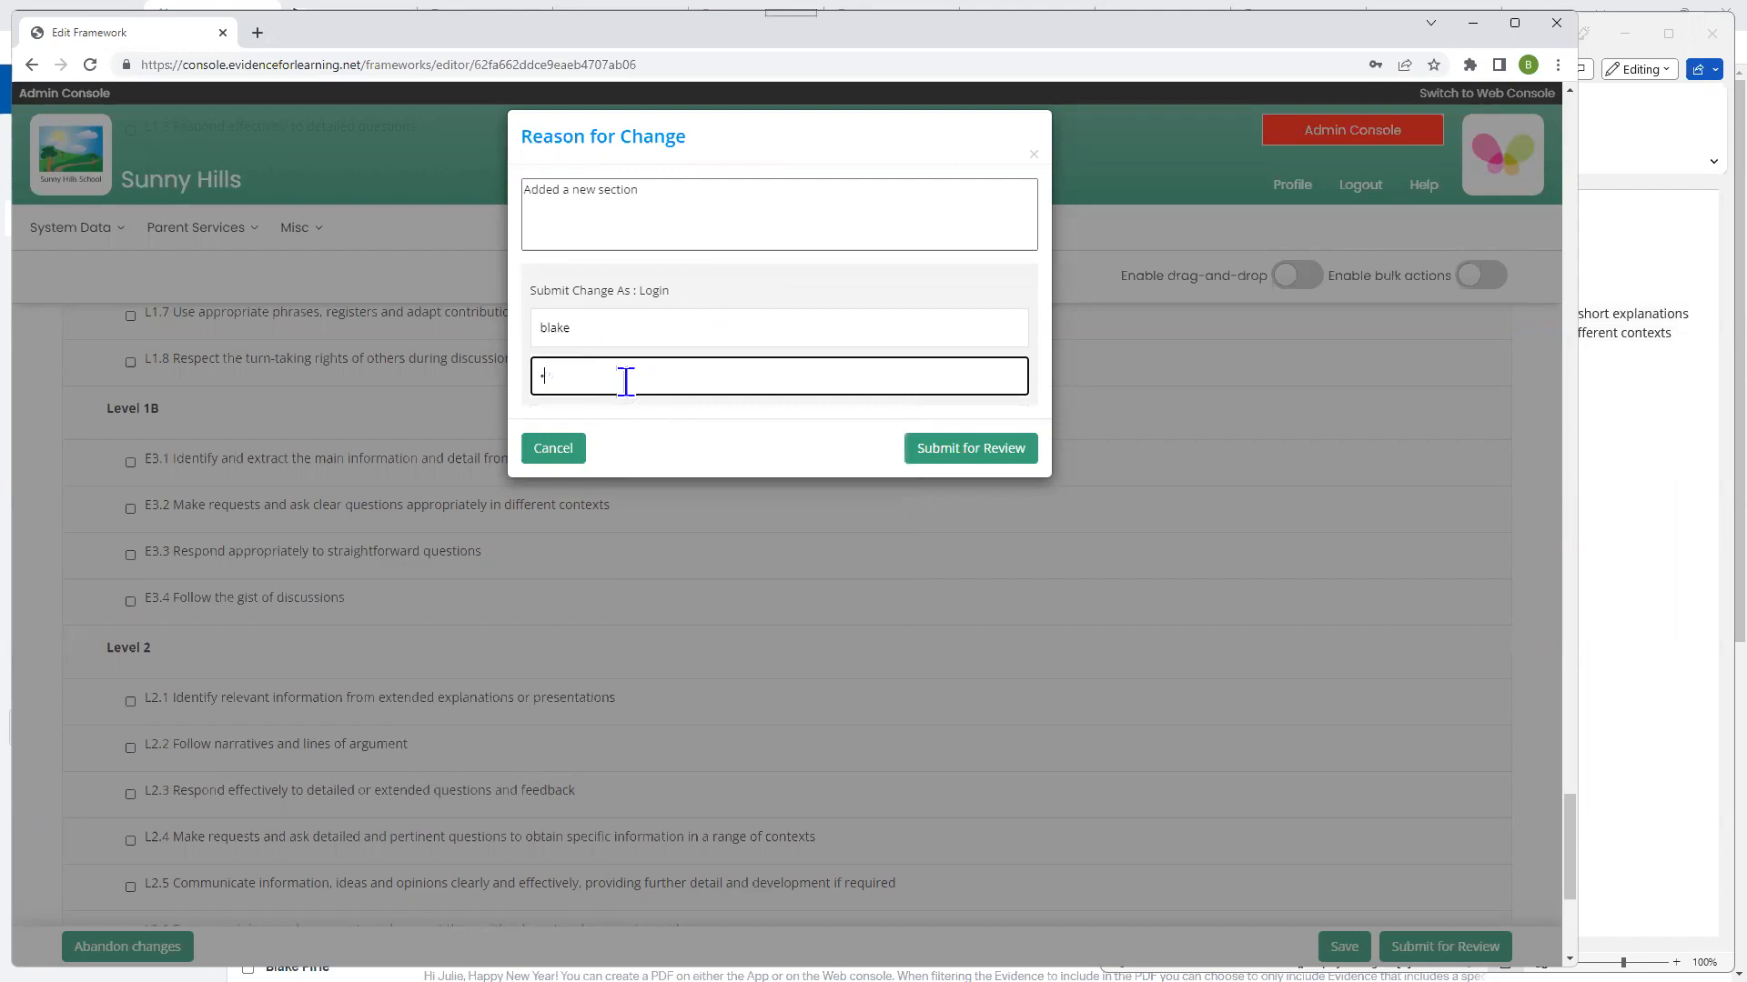
text(•••••)
click(959, 455)
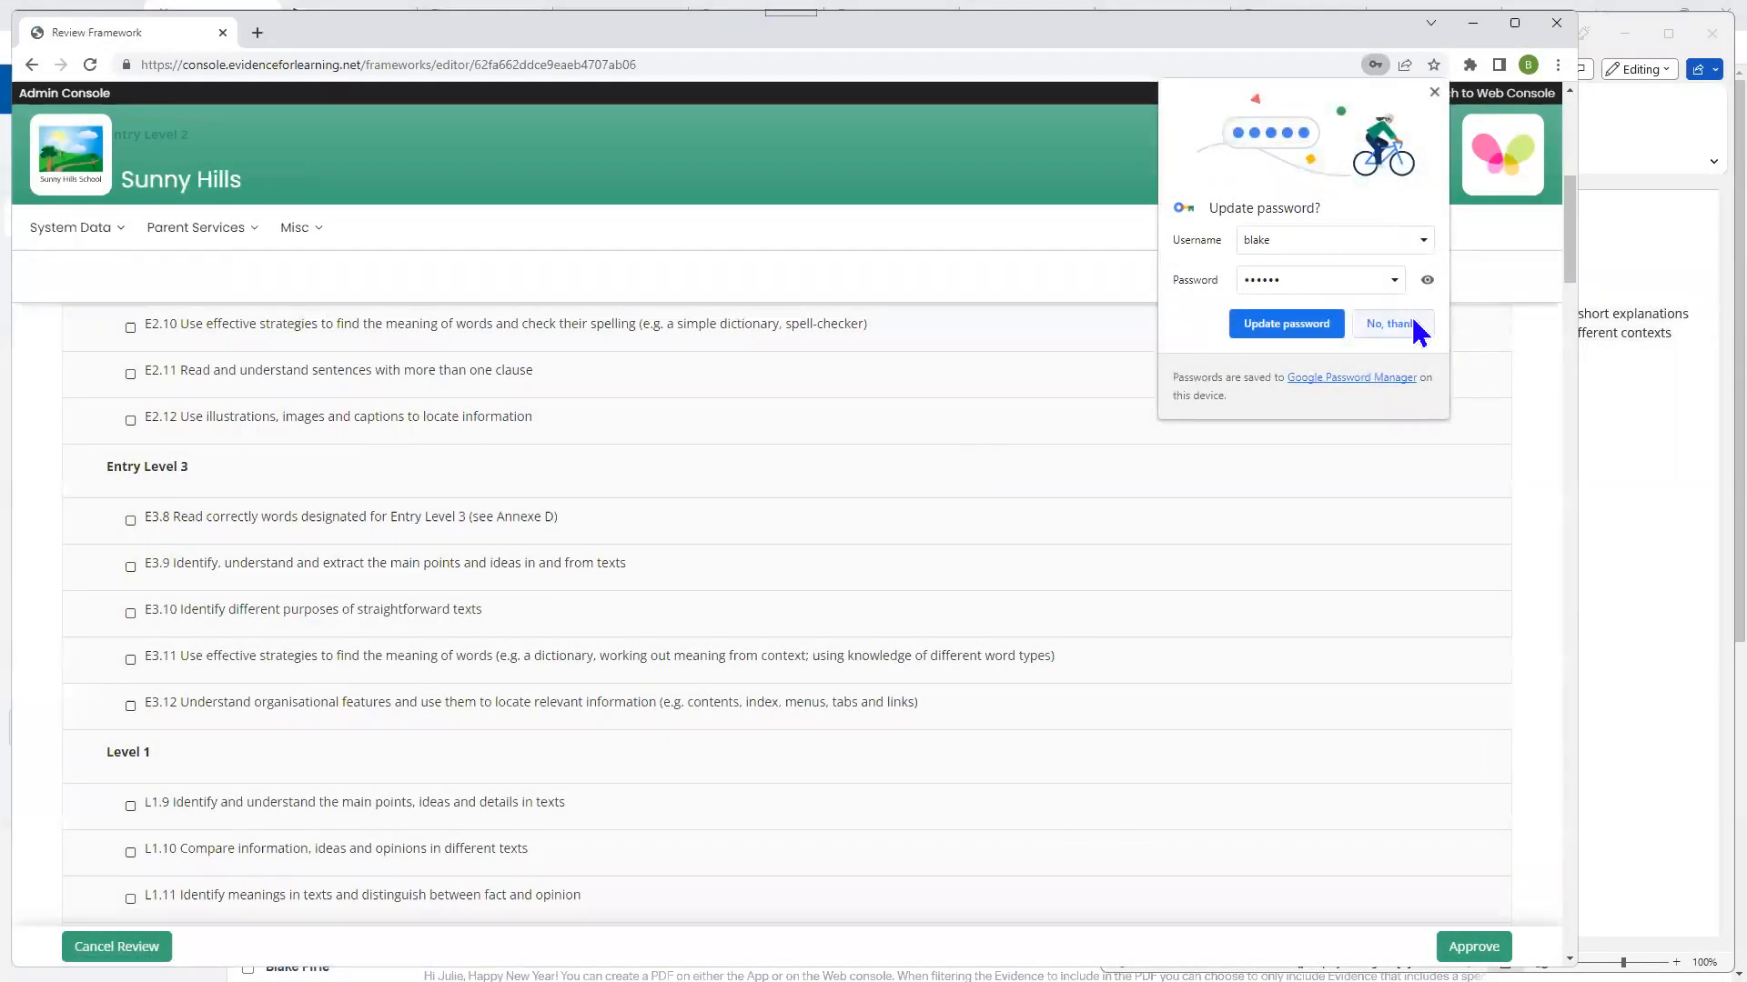
click(1417, 329)
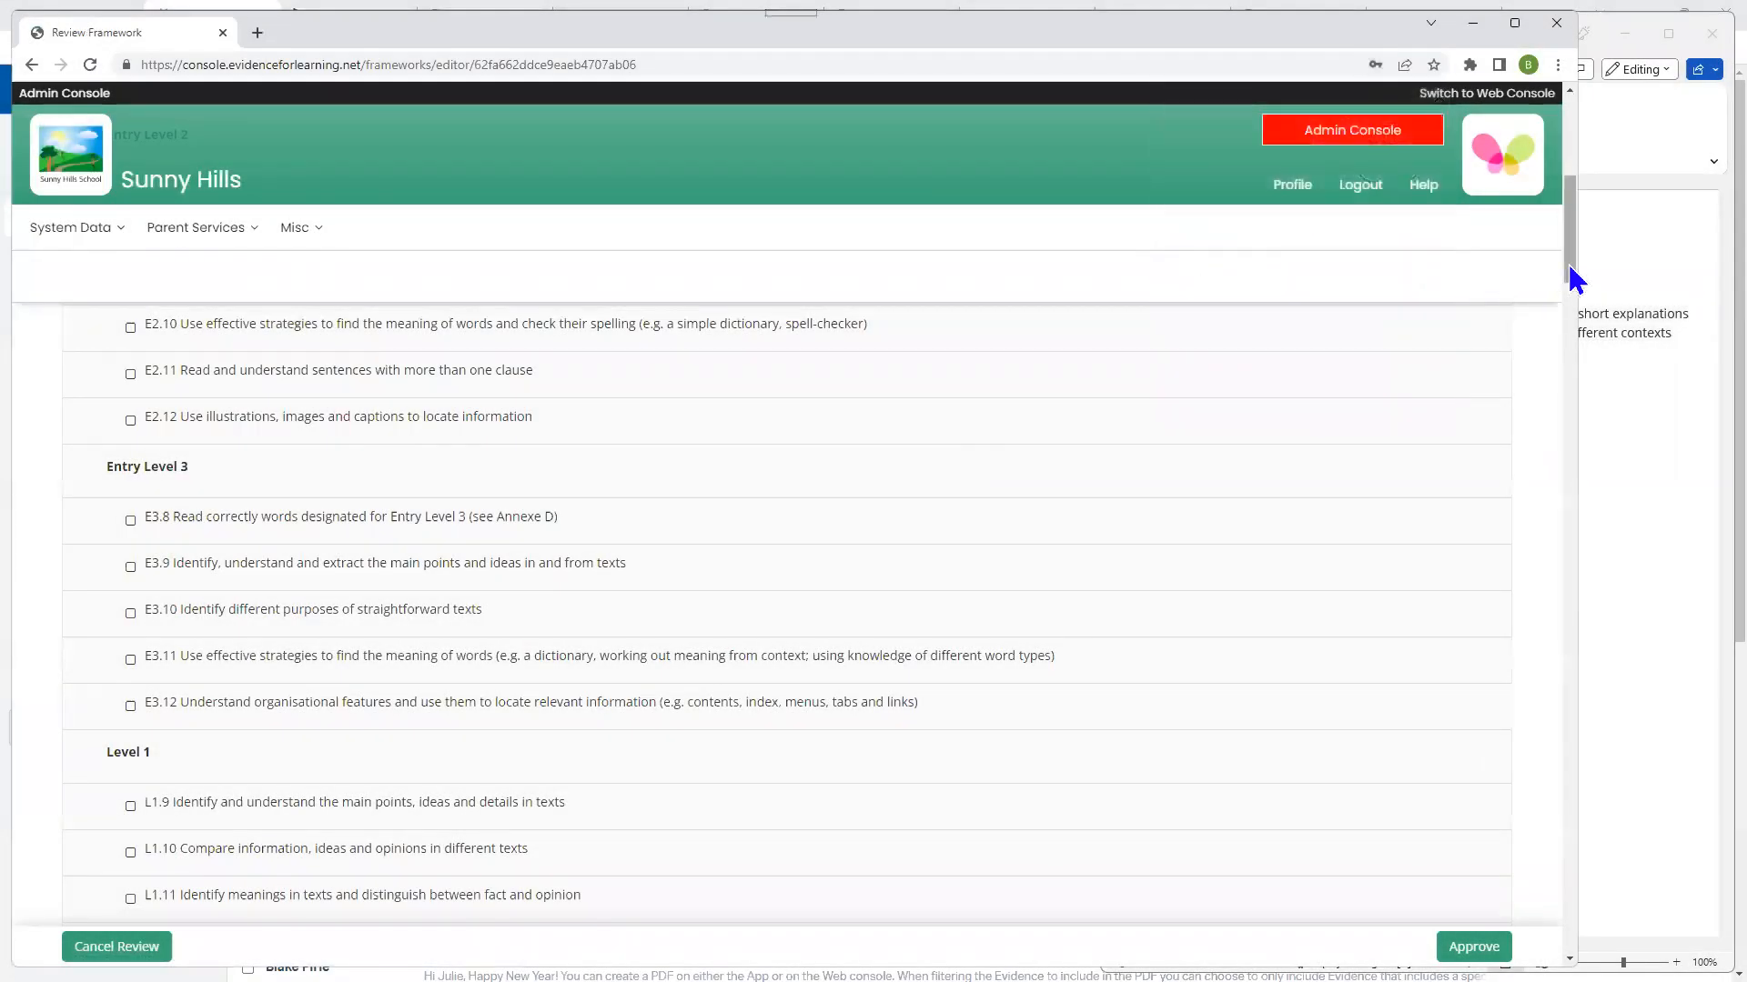
Step: Examine the proposed framework for marked changes, compare it with the current version, and view the reasons for change
scroll(1578, 238, up, 2)
scroll(1571, 218, up, 5)
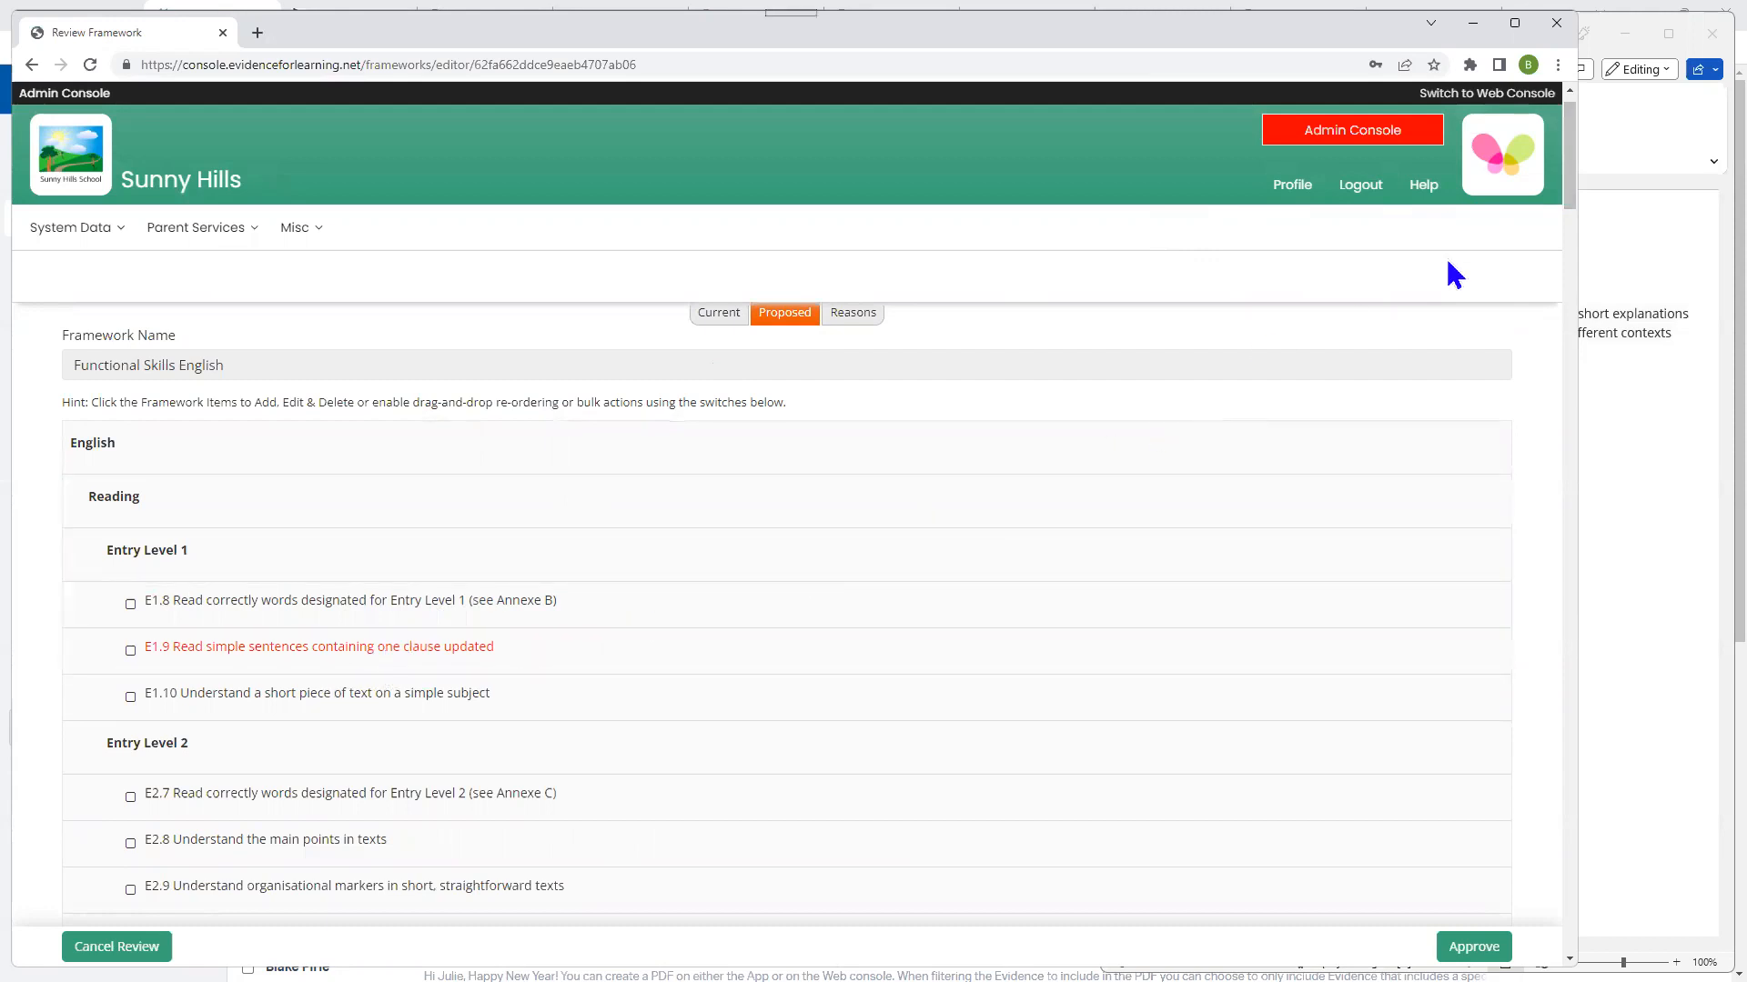
scroll(1556, 204, down, 20)
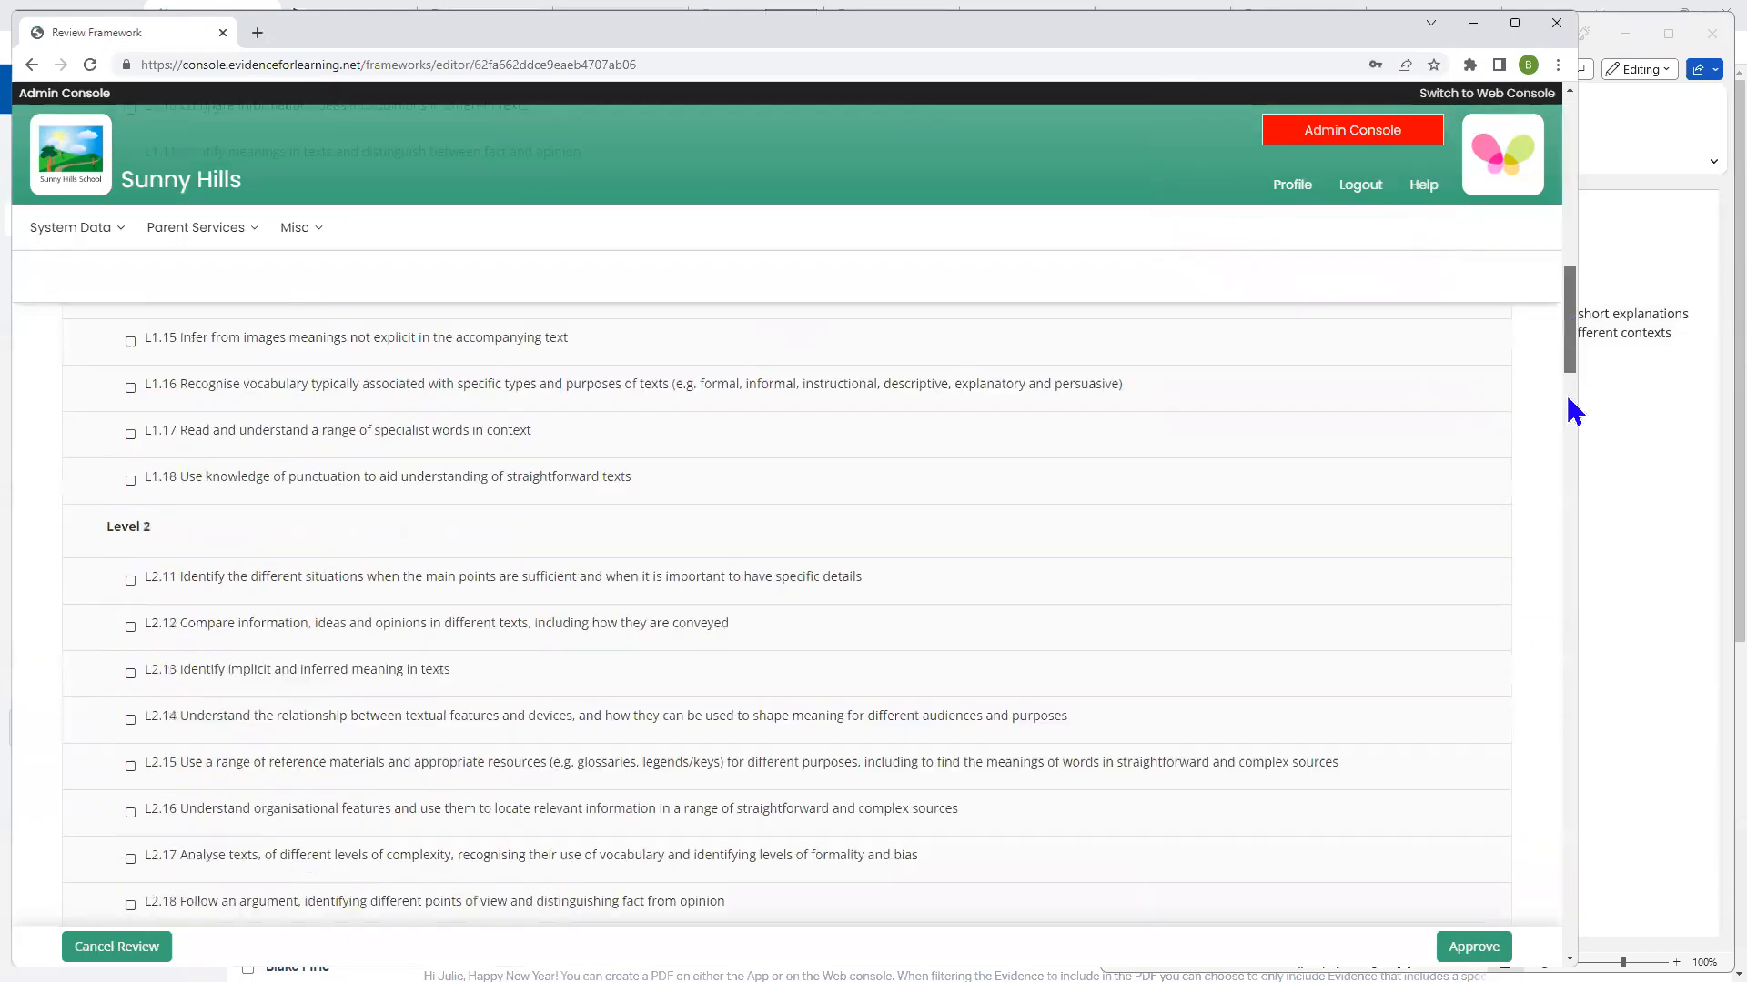
drag(1584, 526, 1577, 143)
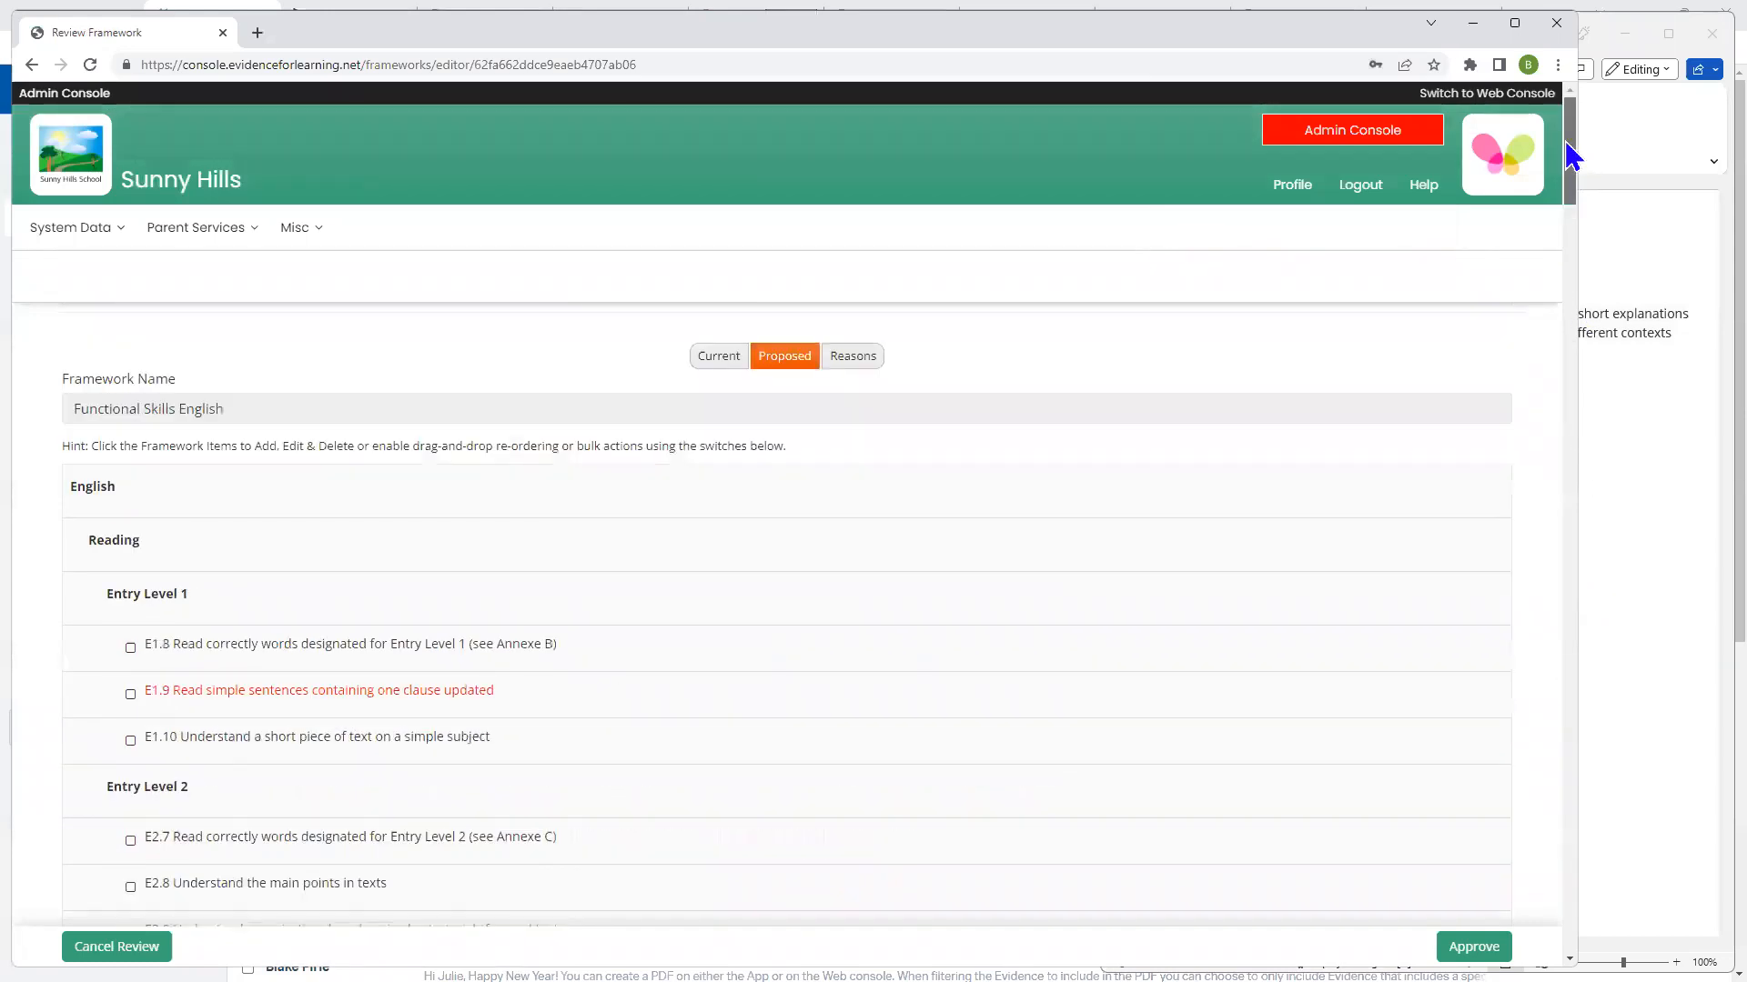
click(710, 362)
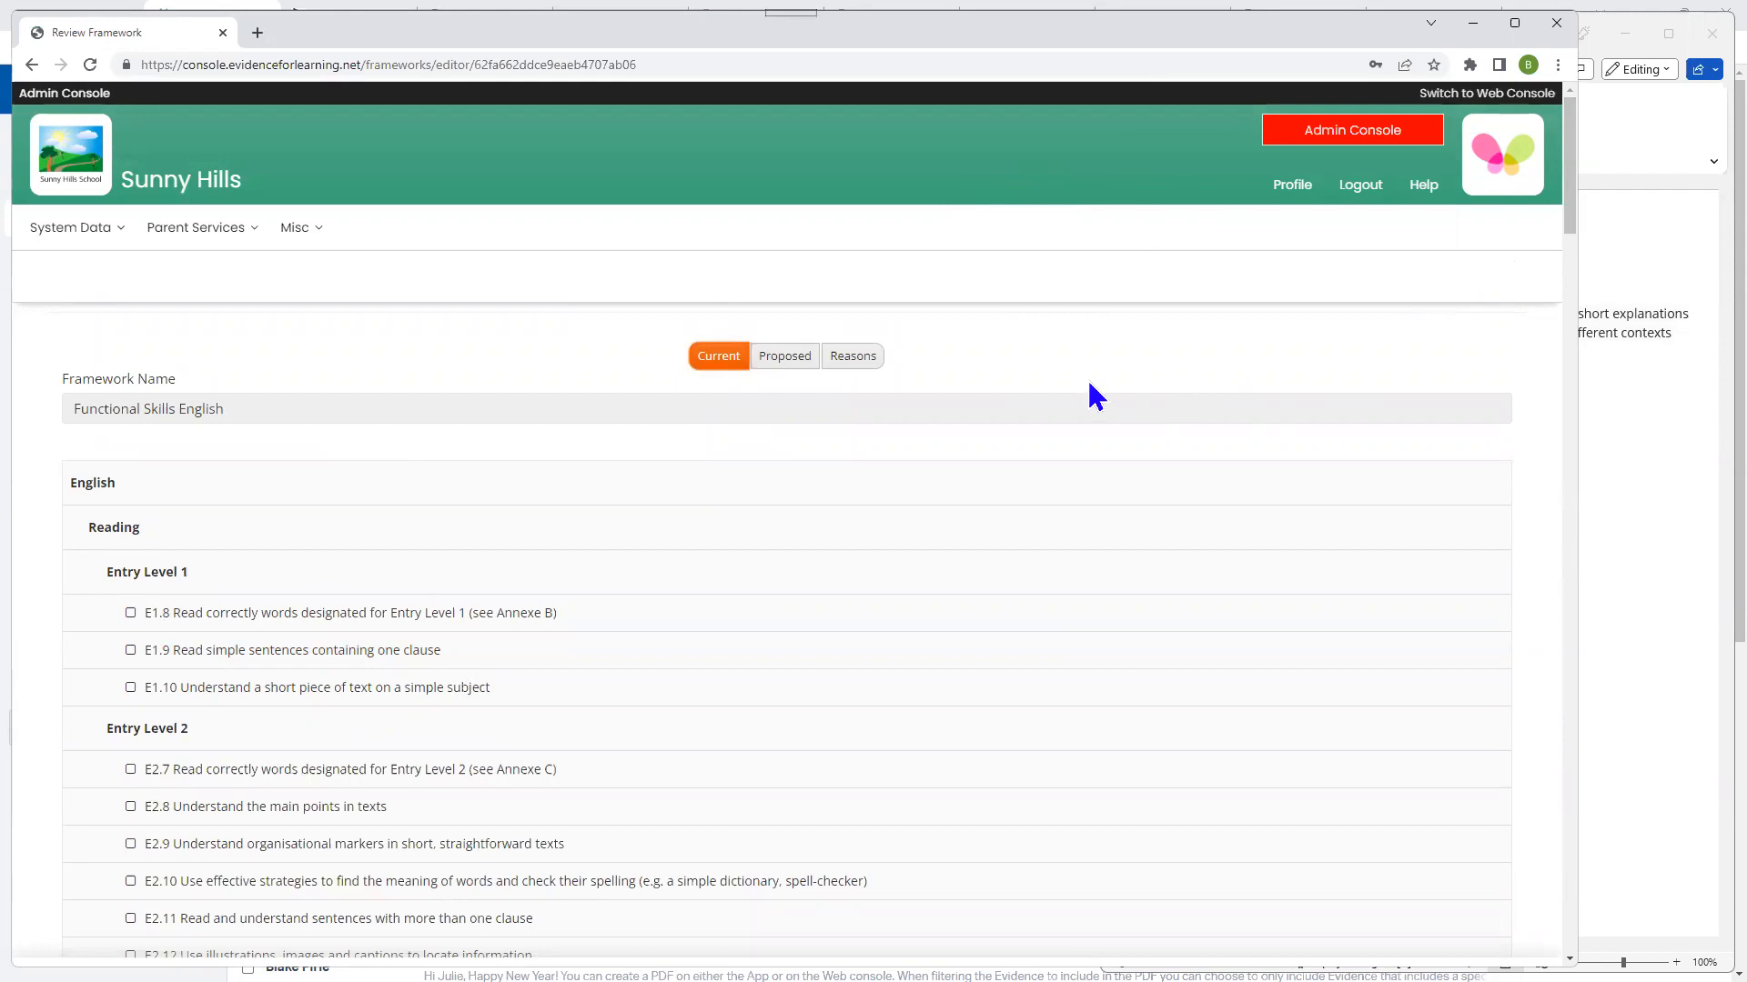
click(772, 368)
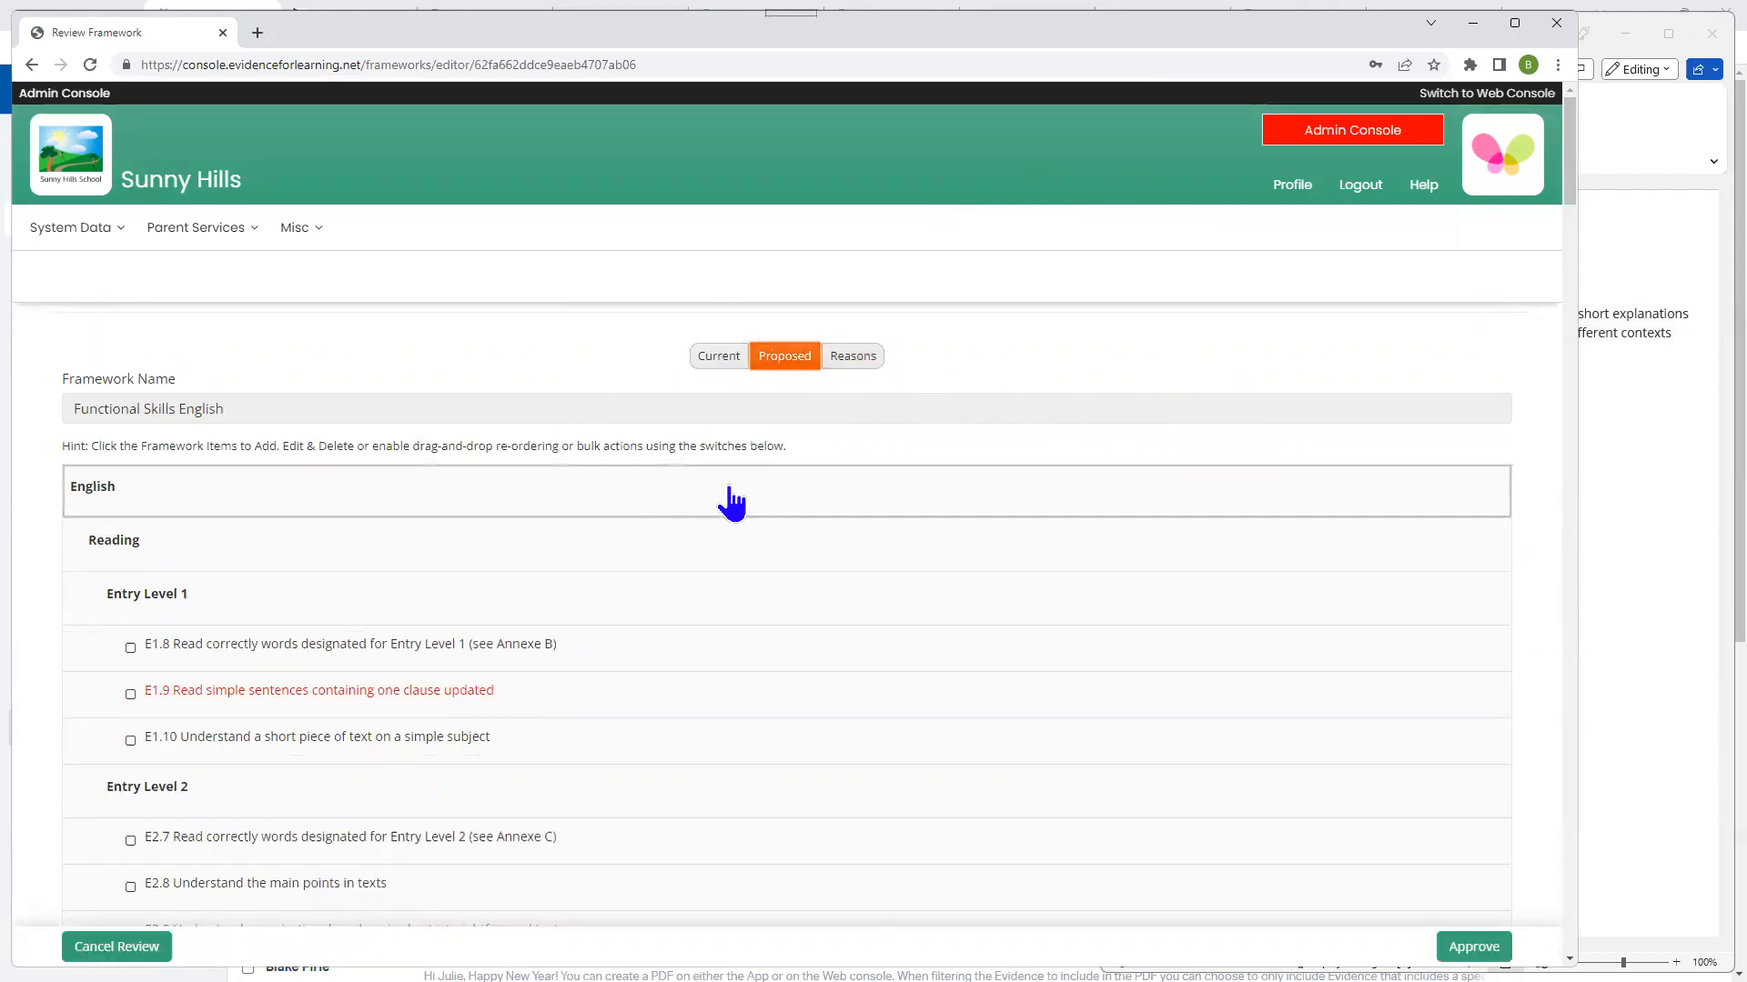
click(852, 360)
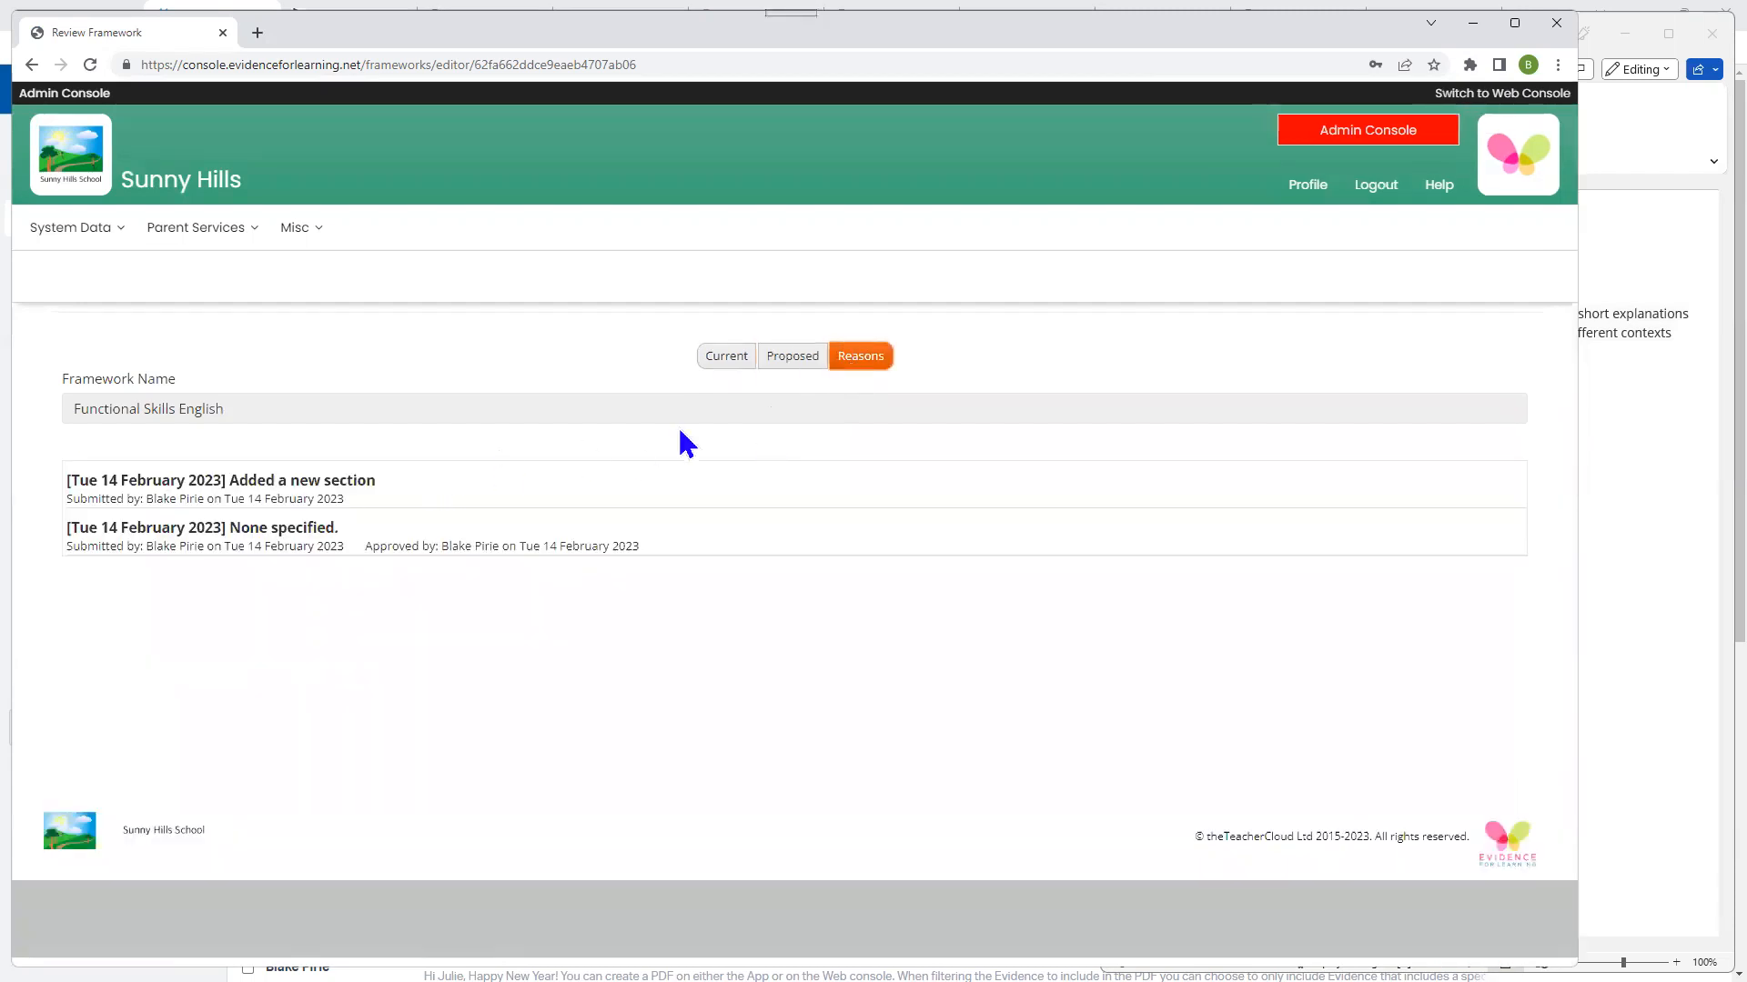
click(811, 363)
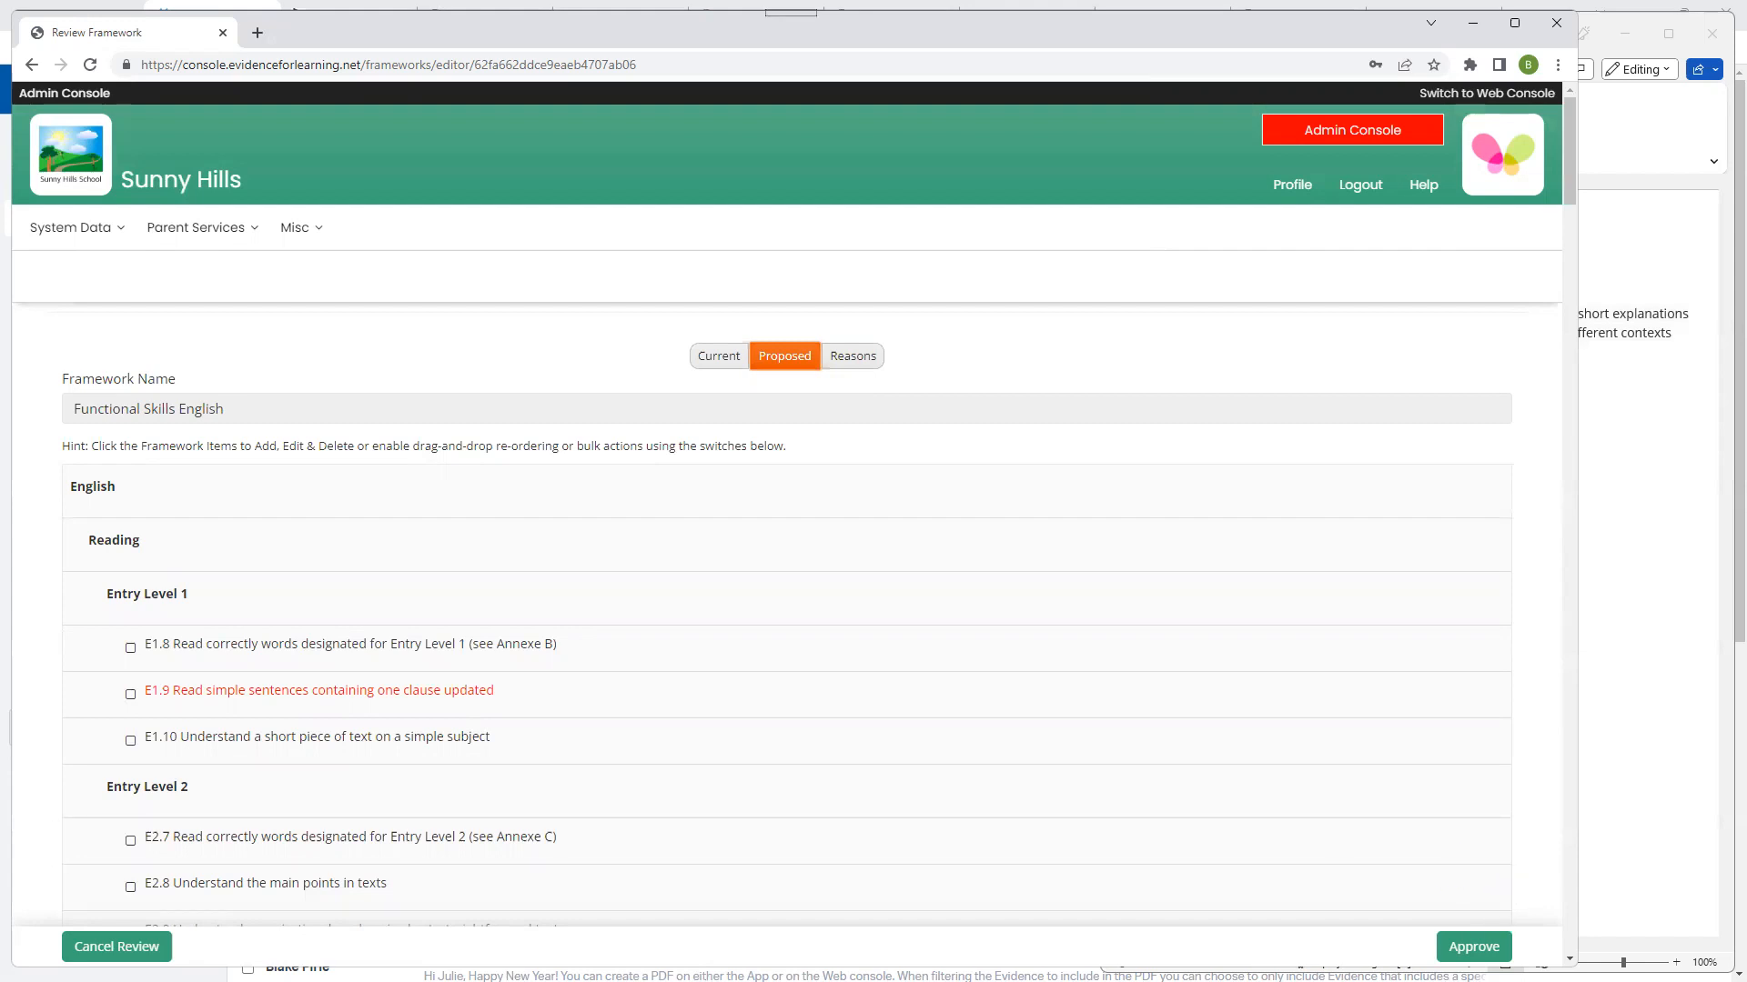
Step: Return to the list of active frameworks without approving the Functional Skills English review
click(71, 229)
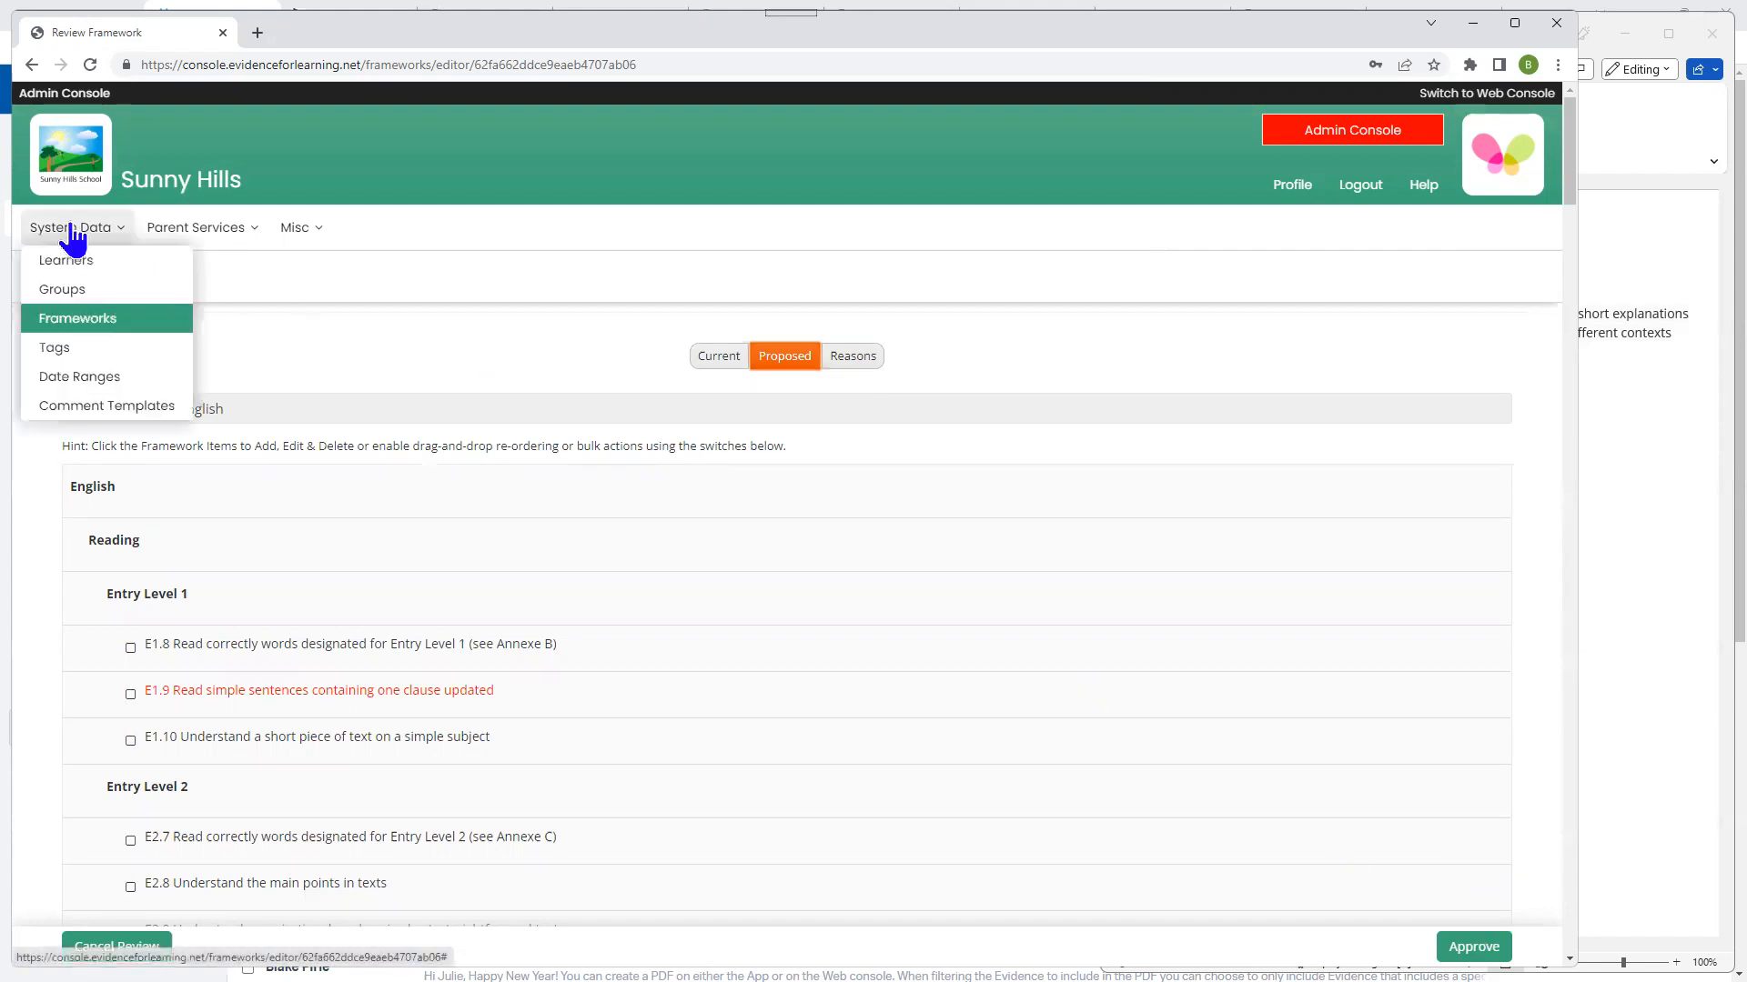
click(91, 321)
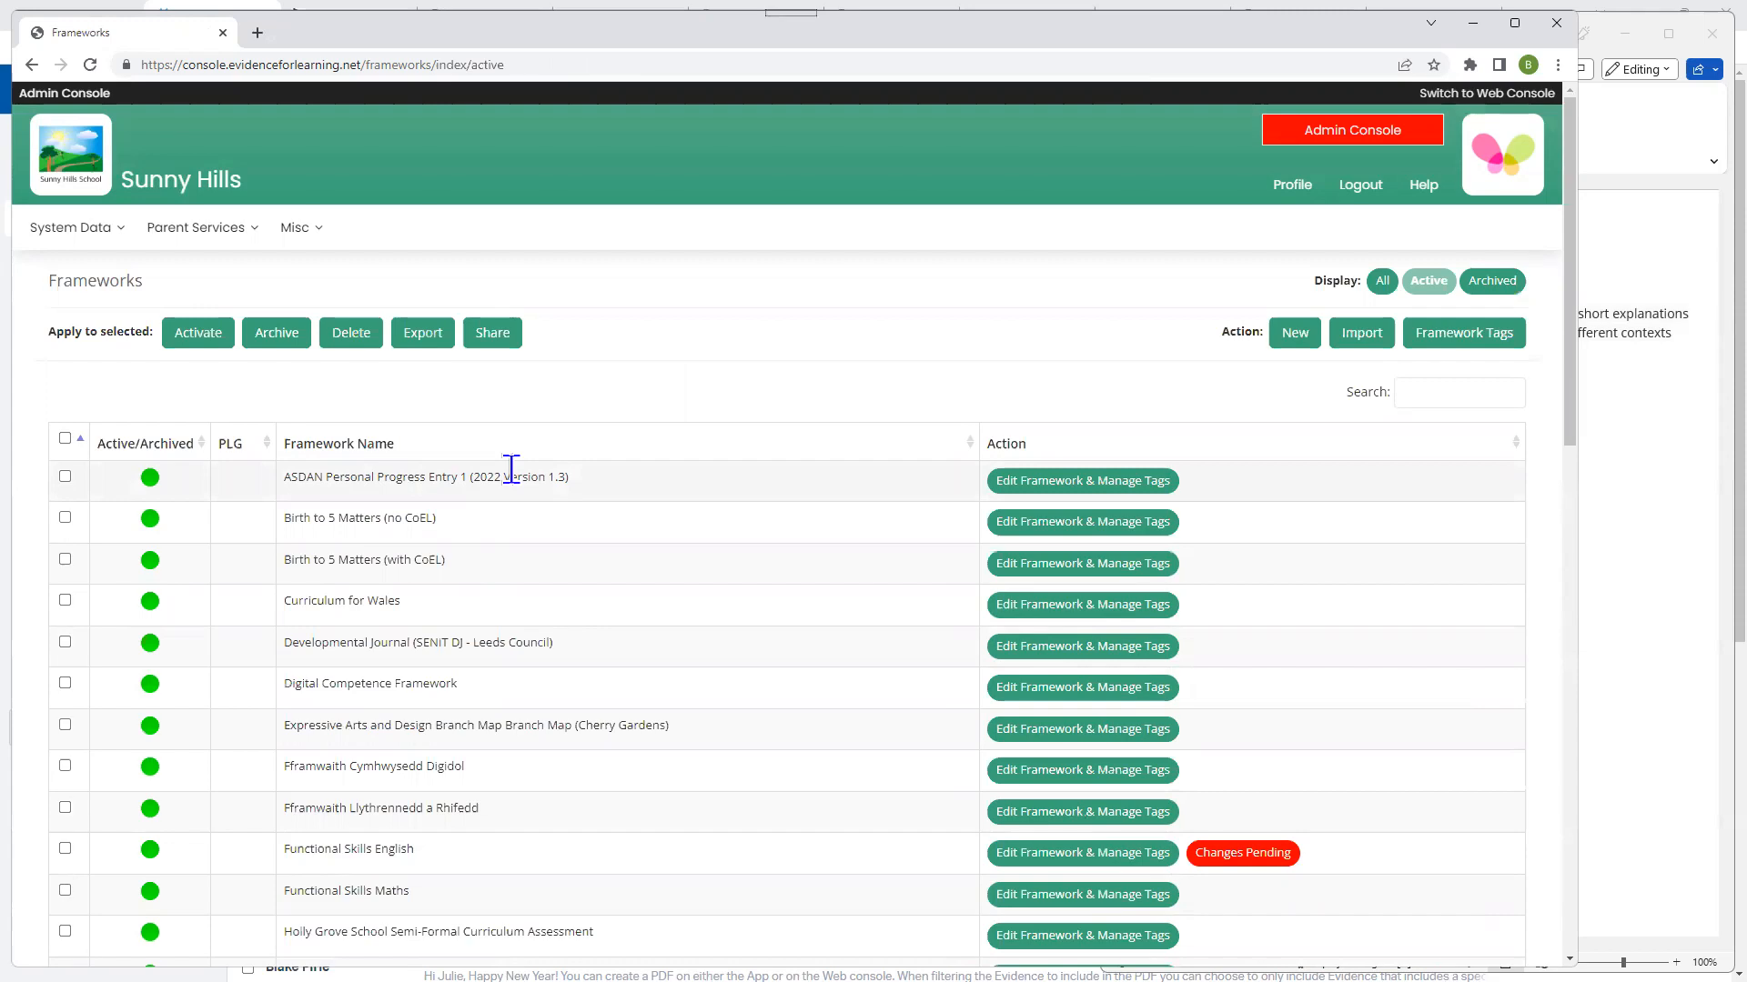
Step: Maximize the browser window, view the Device Manager, and return to the list of active frameworks
click(1516, 22)
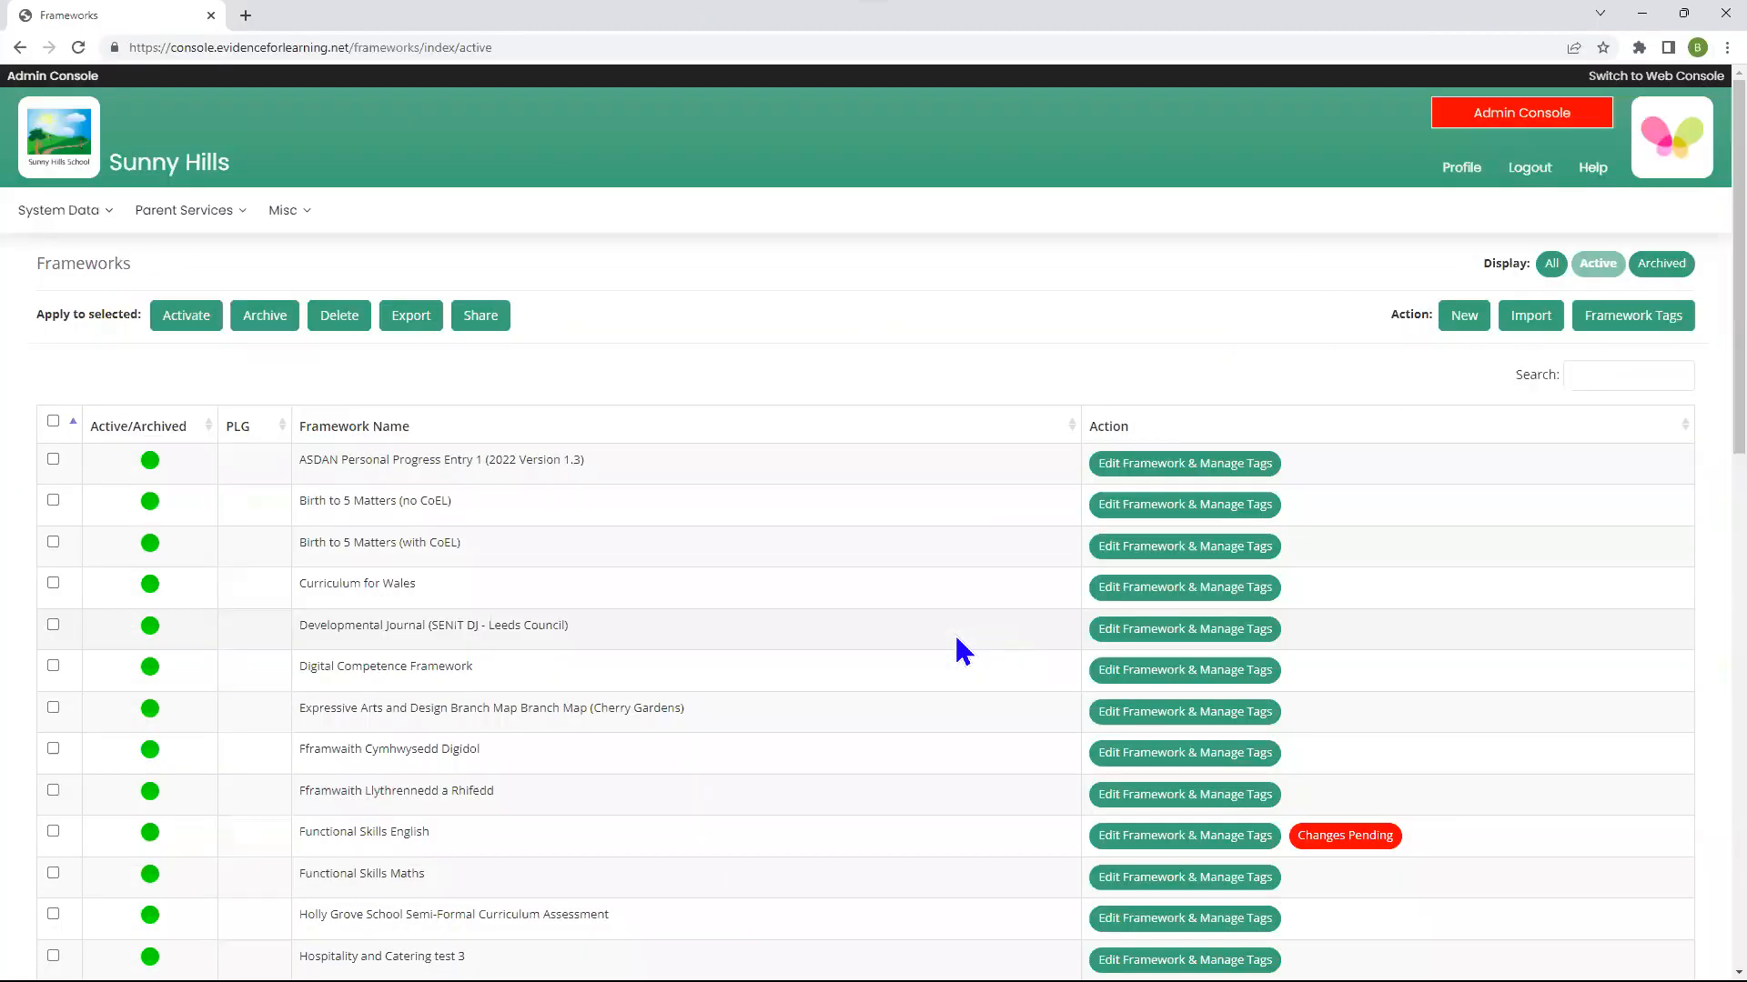
mouse_move(287, 213)
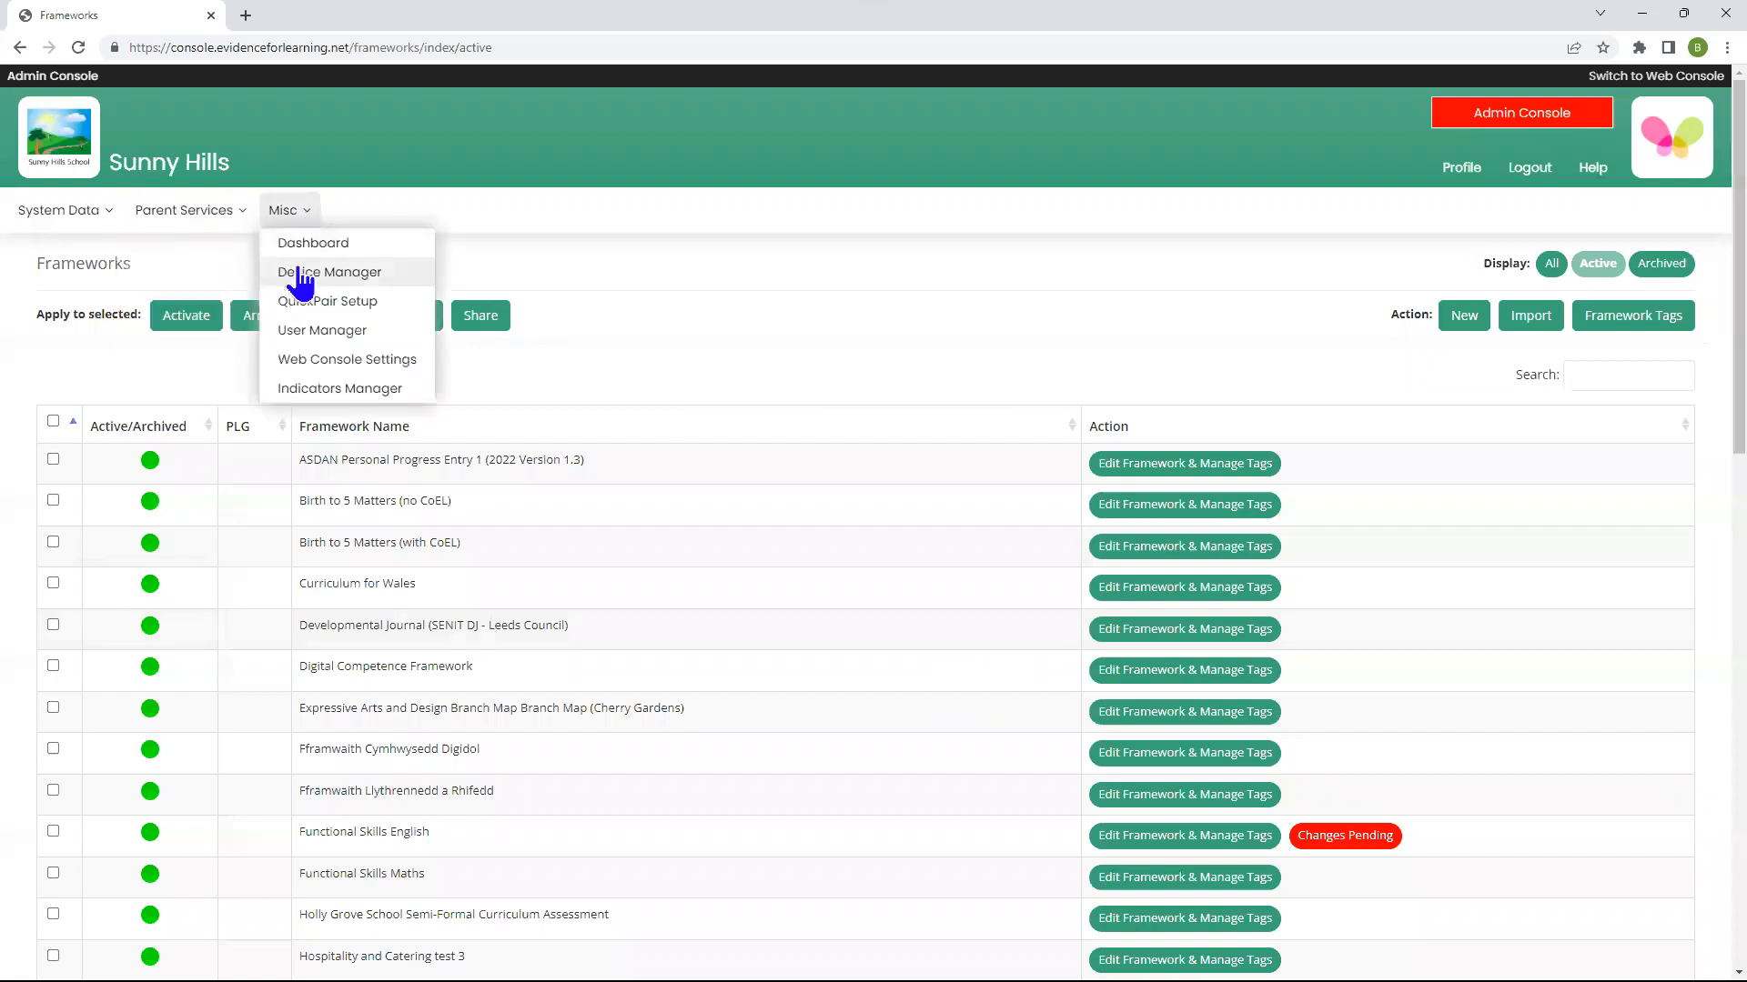
click(300, 274)
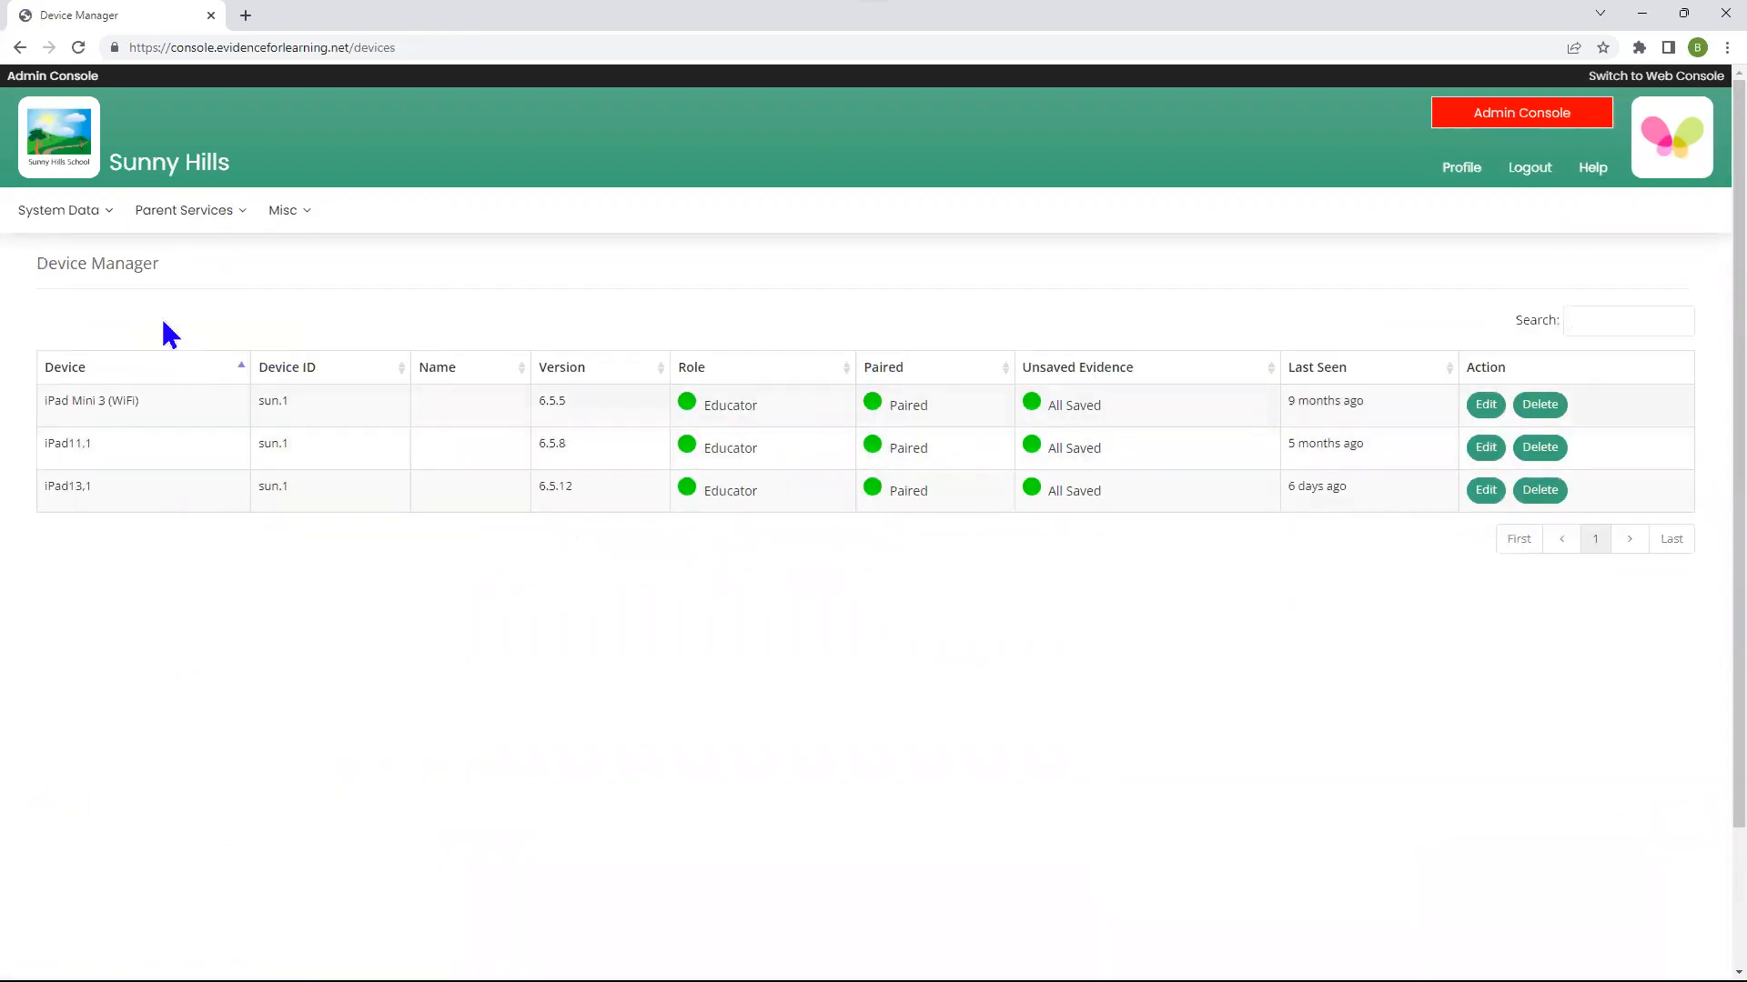
mouse_move(64, 216)
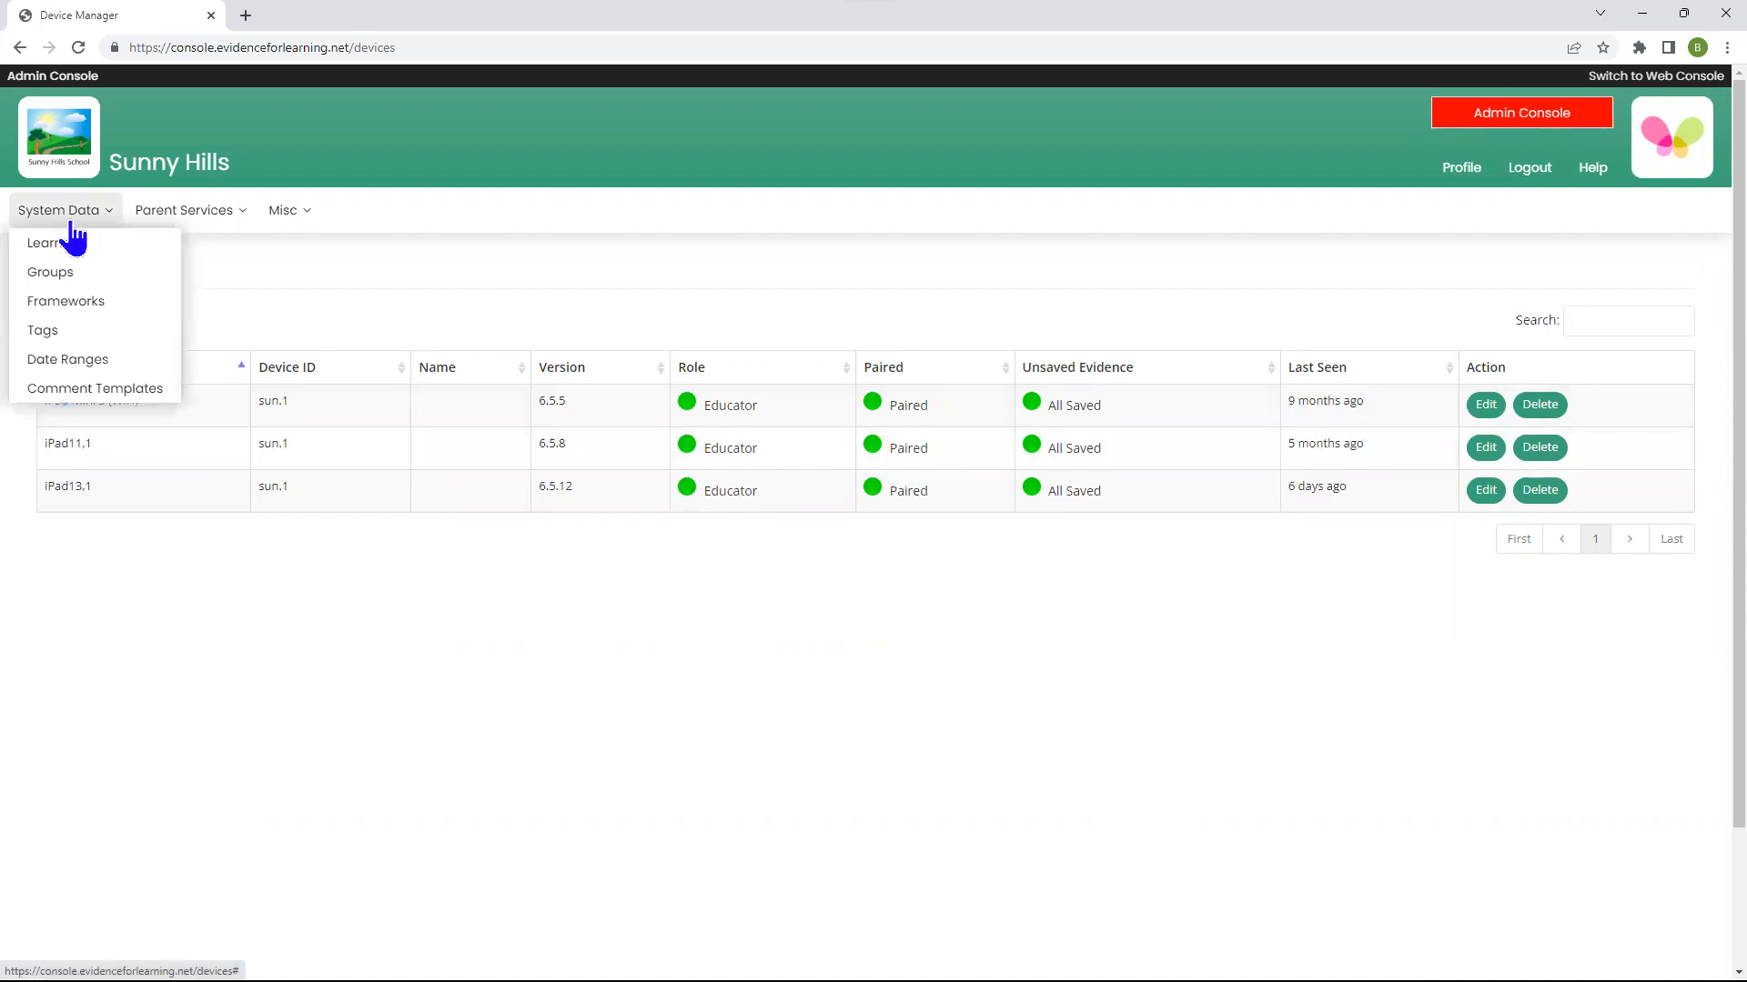
click(91, 305)
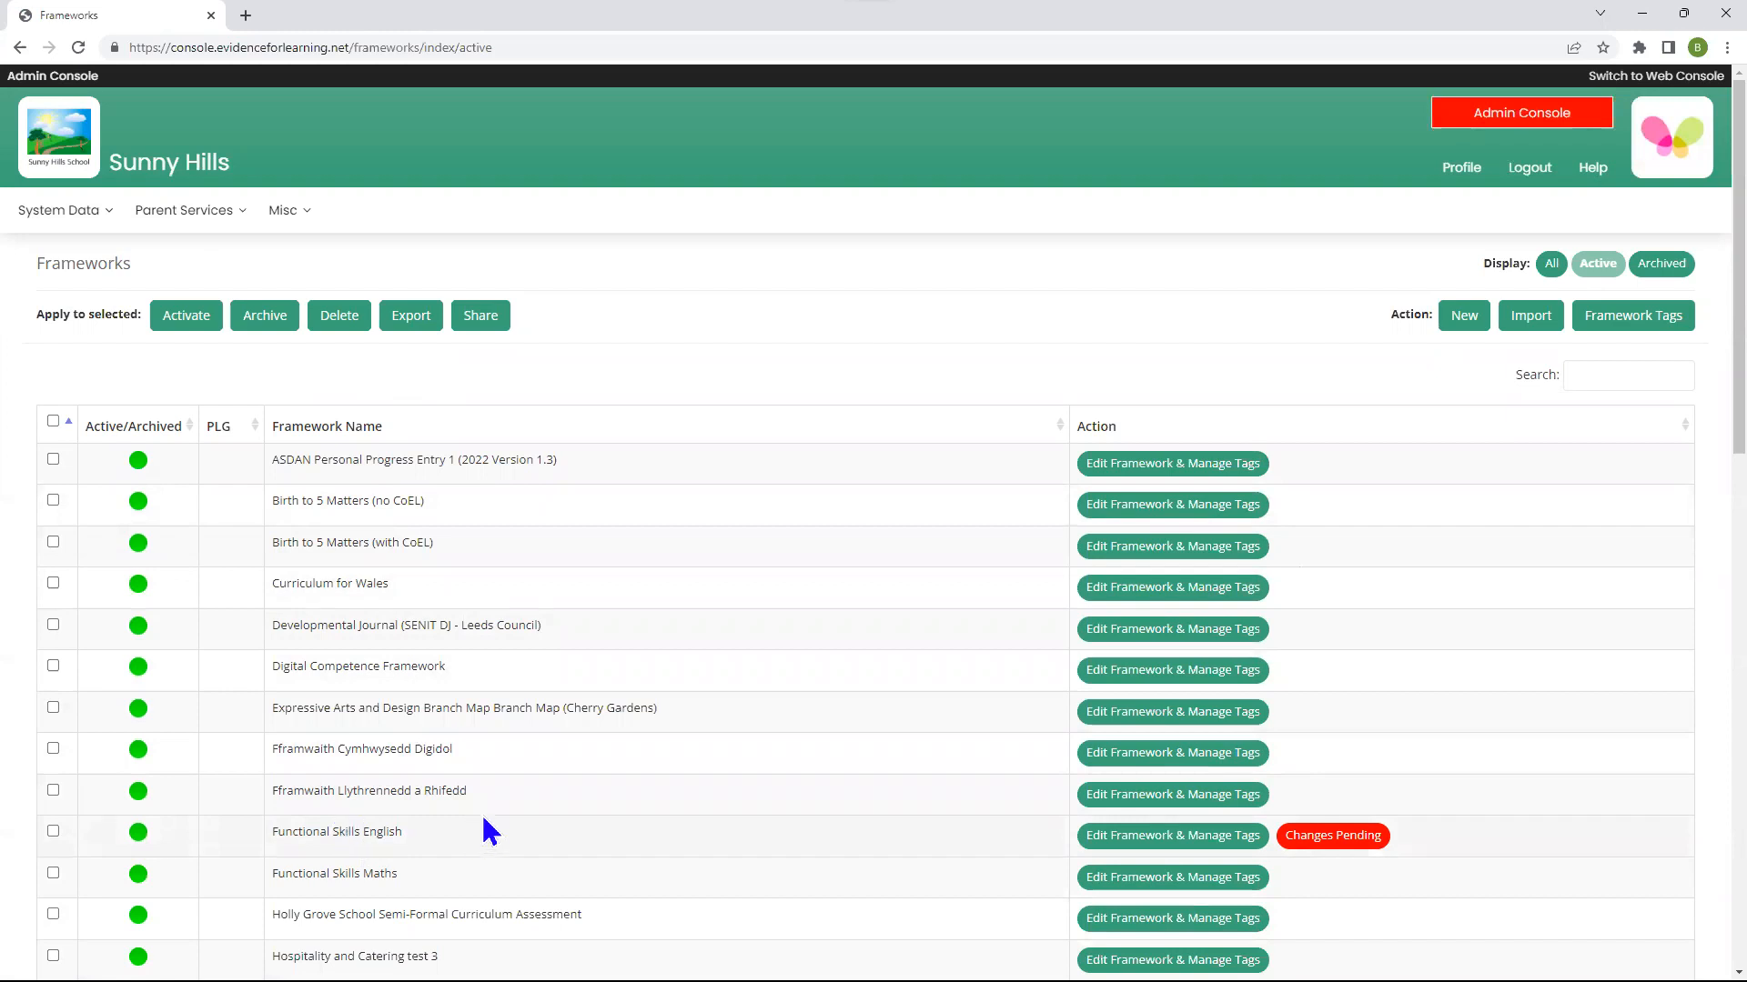
Step: Search the active frameworks for "english" and open Functional Skills English with its pending changes for review
click(1592, 367)
text(e)
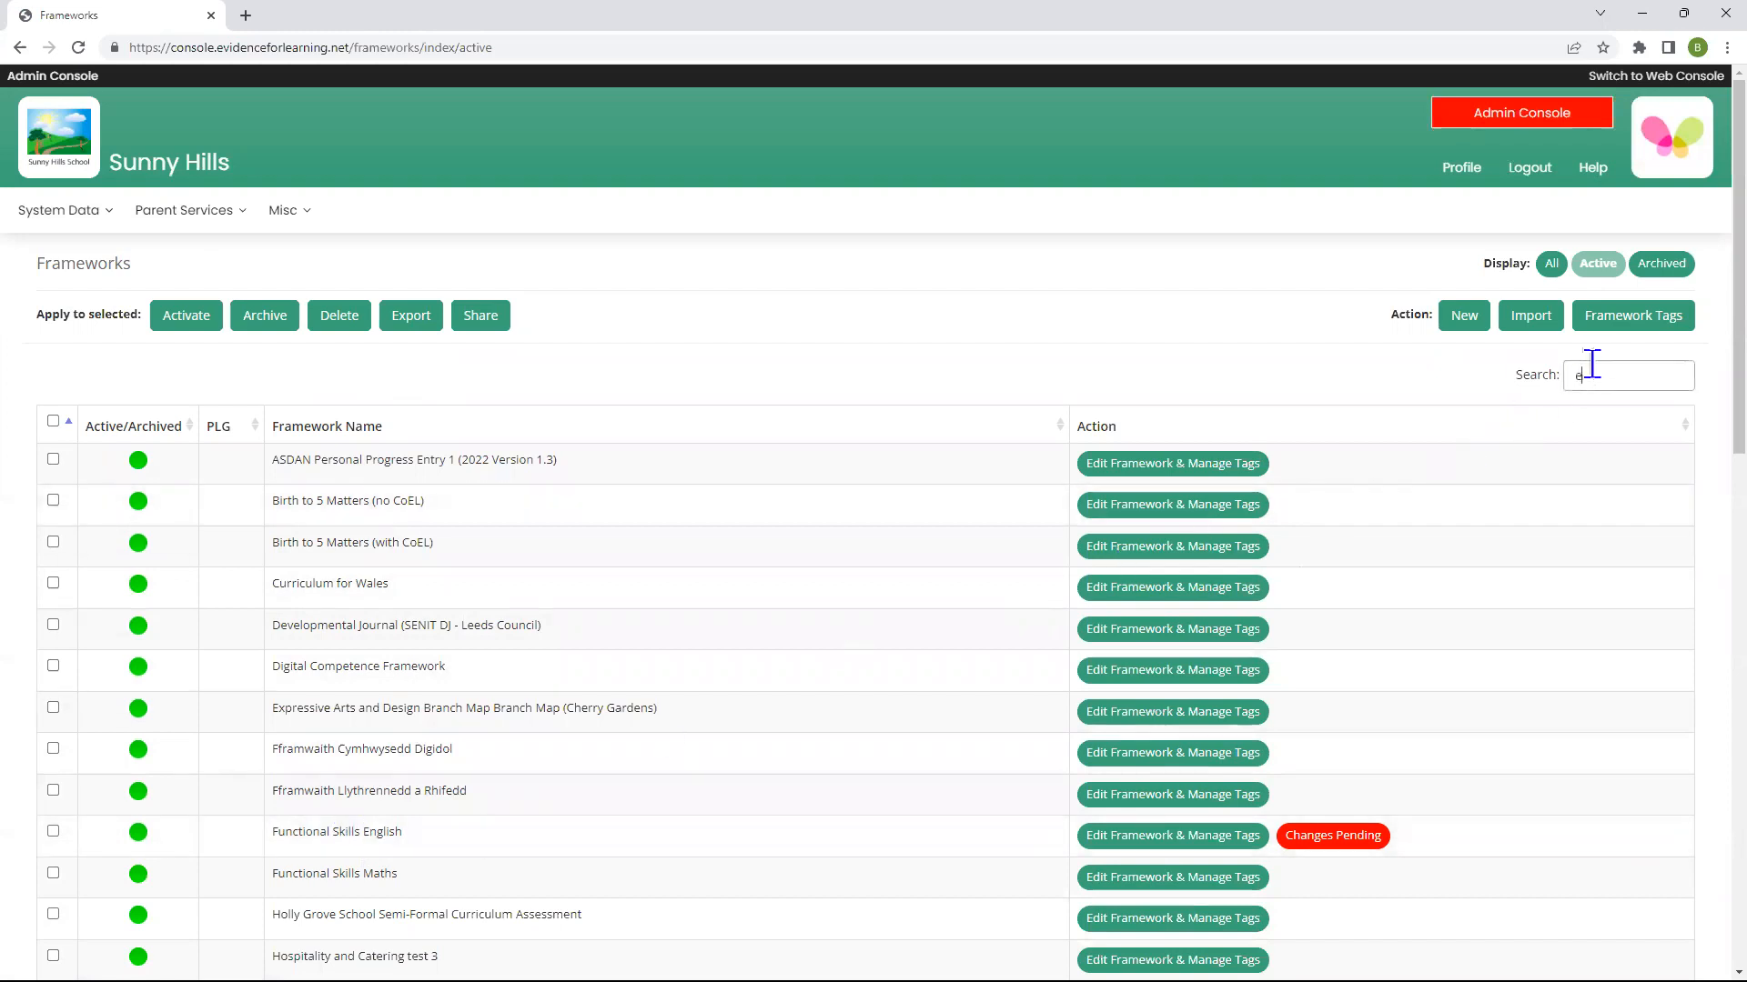
text(nglish)
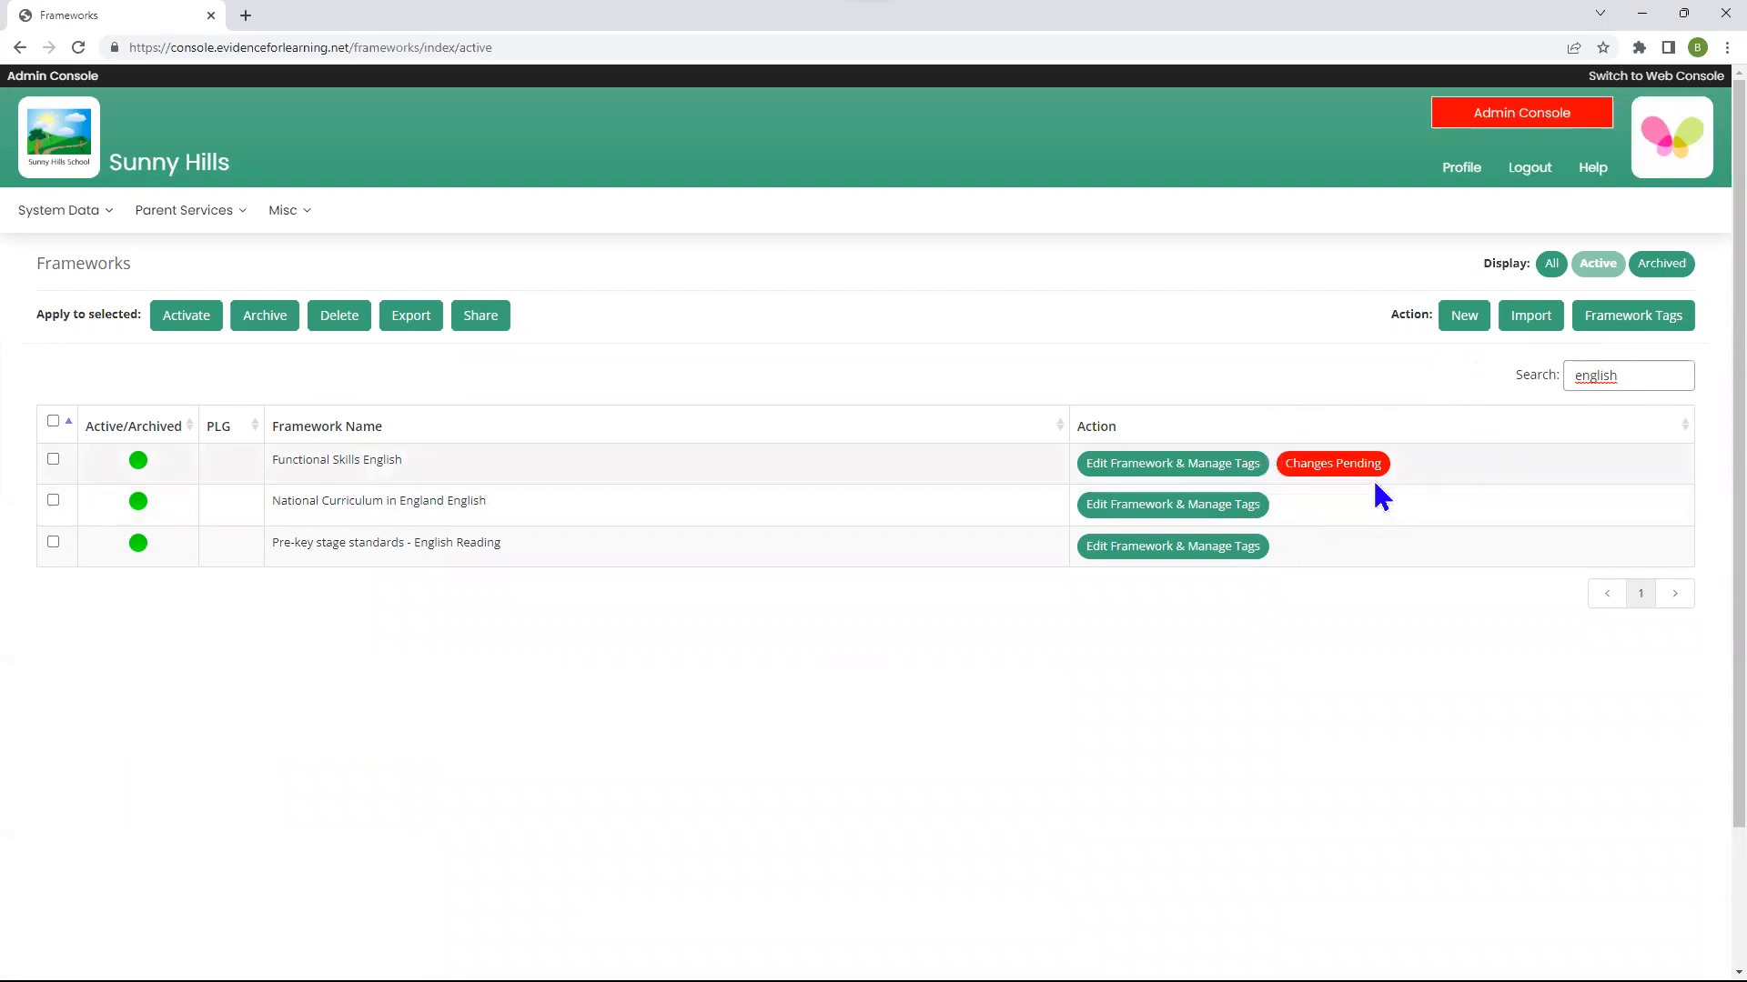
click(1194, 473)
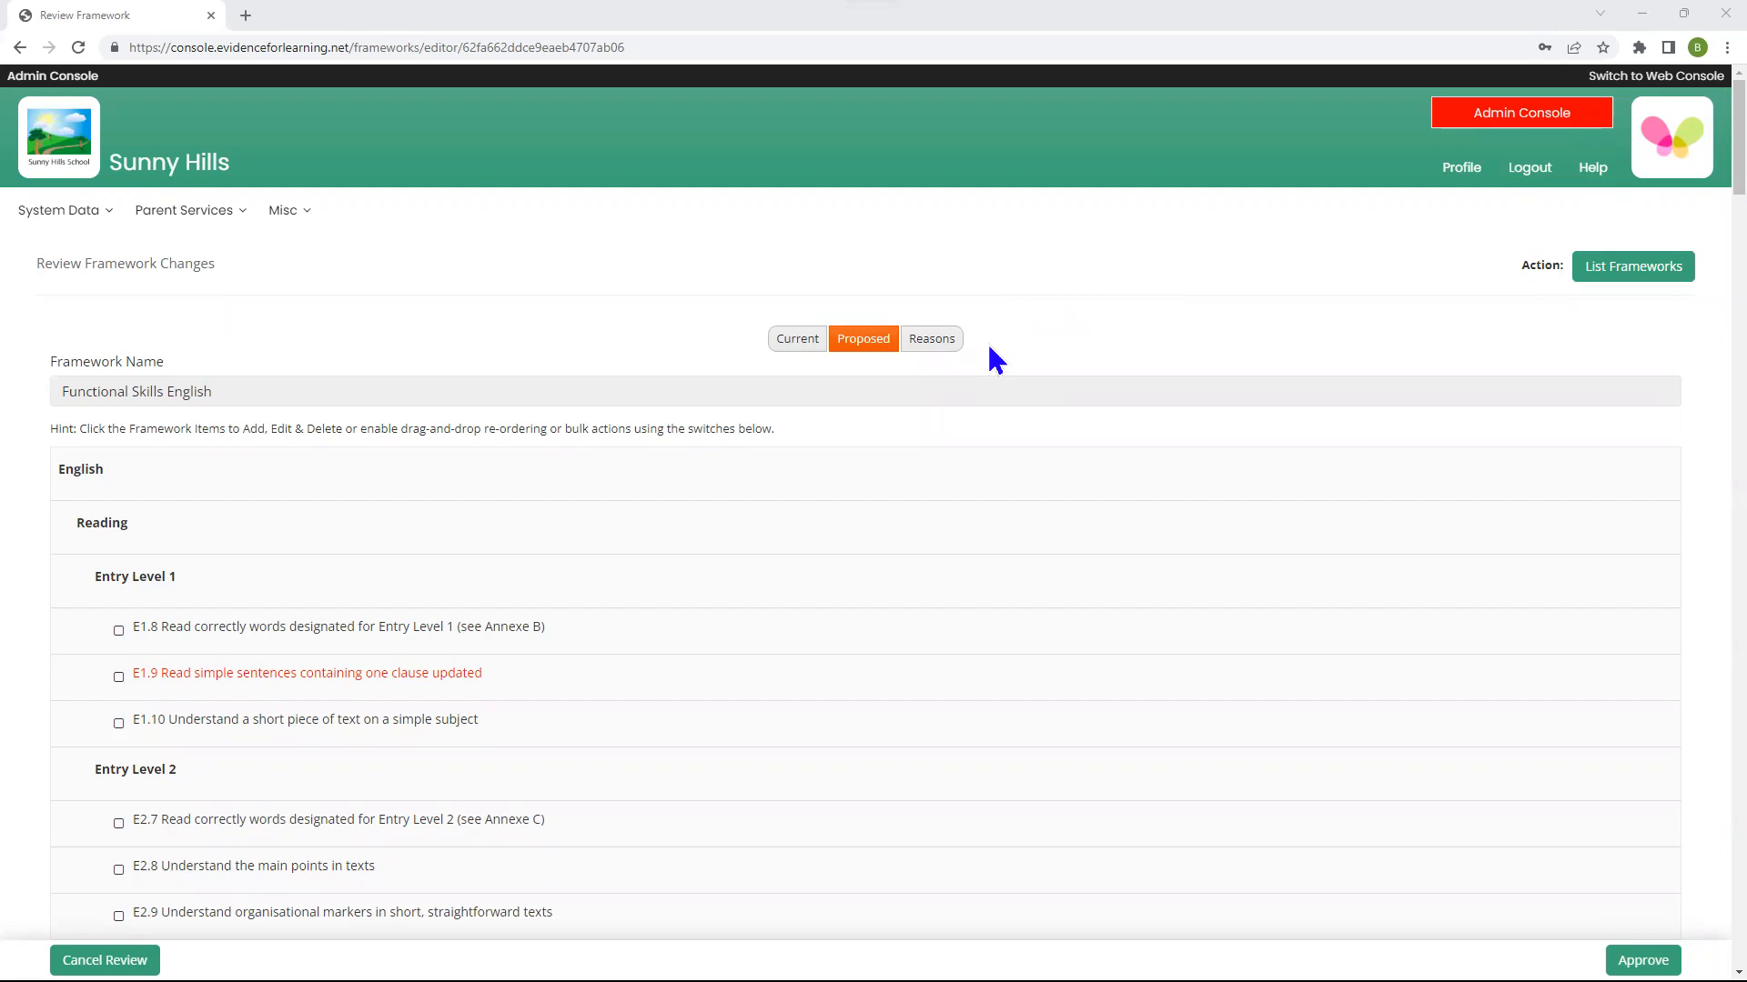
Step: Compare the current and proposed versions, check the reasons for change, and look through the whole proposed framework for marked changes
click(797, 340)
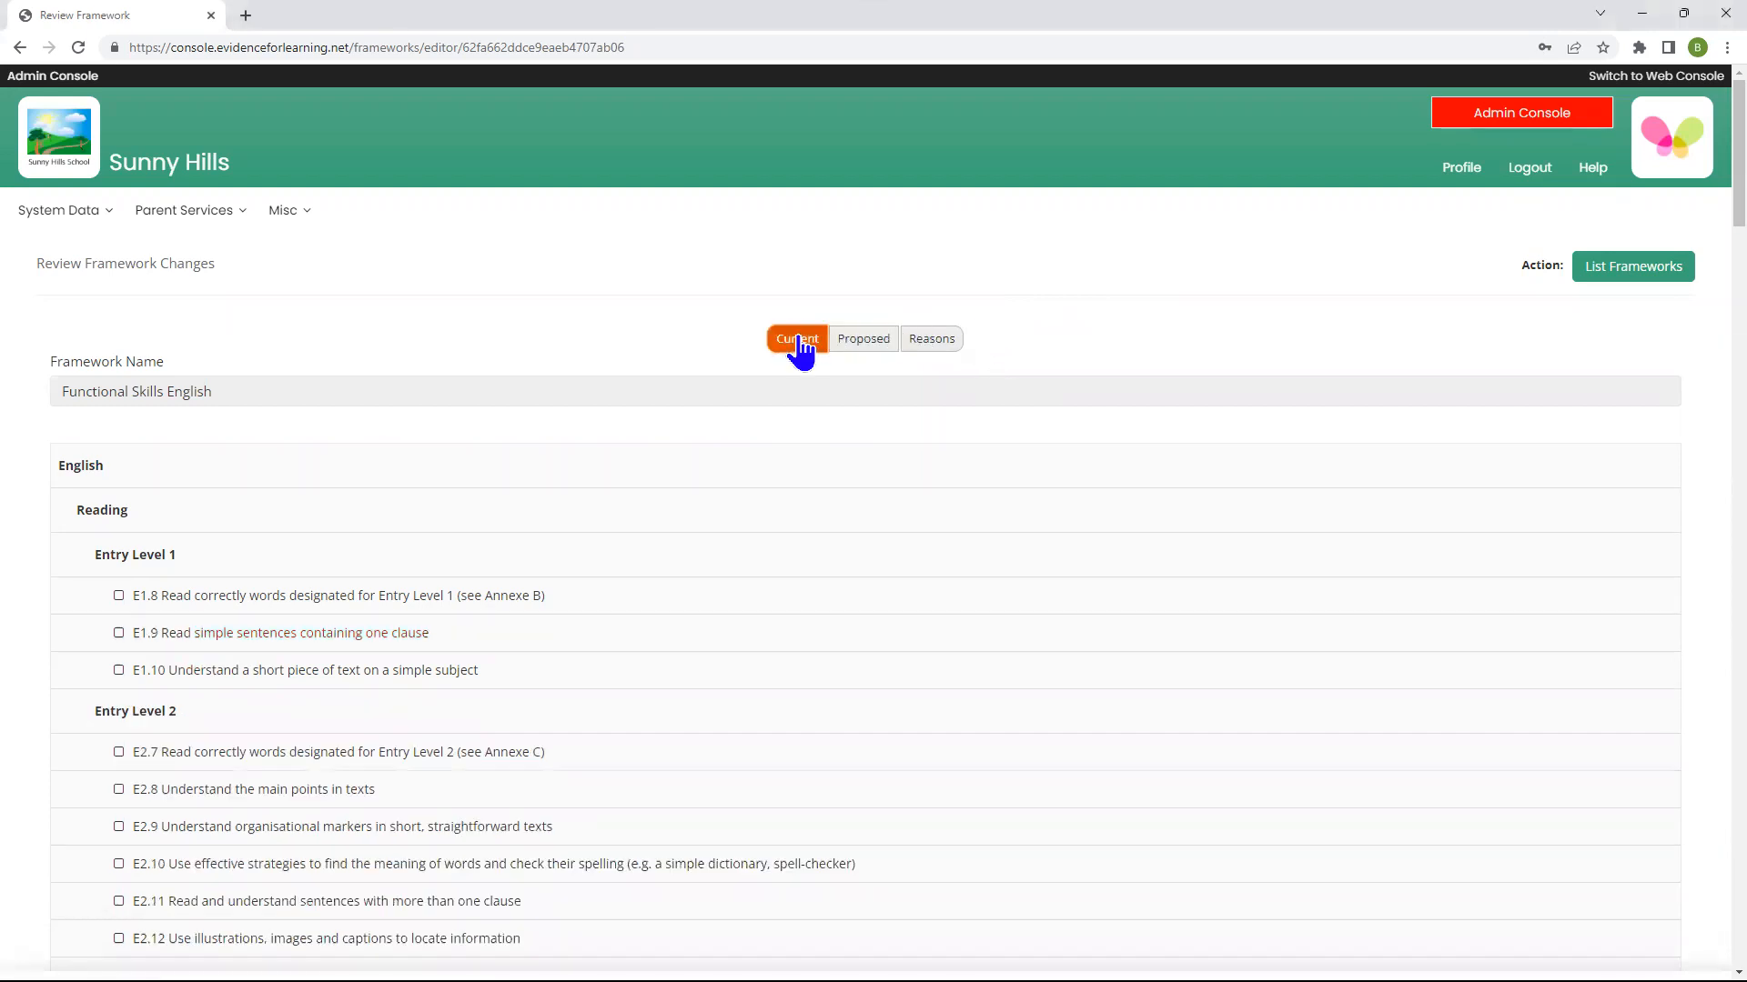
click(860, 350)
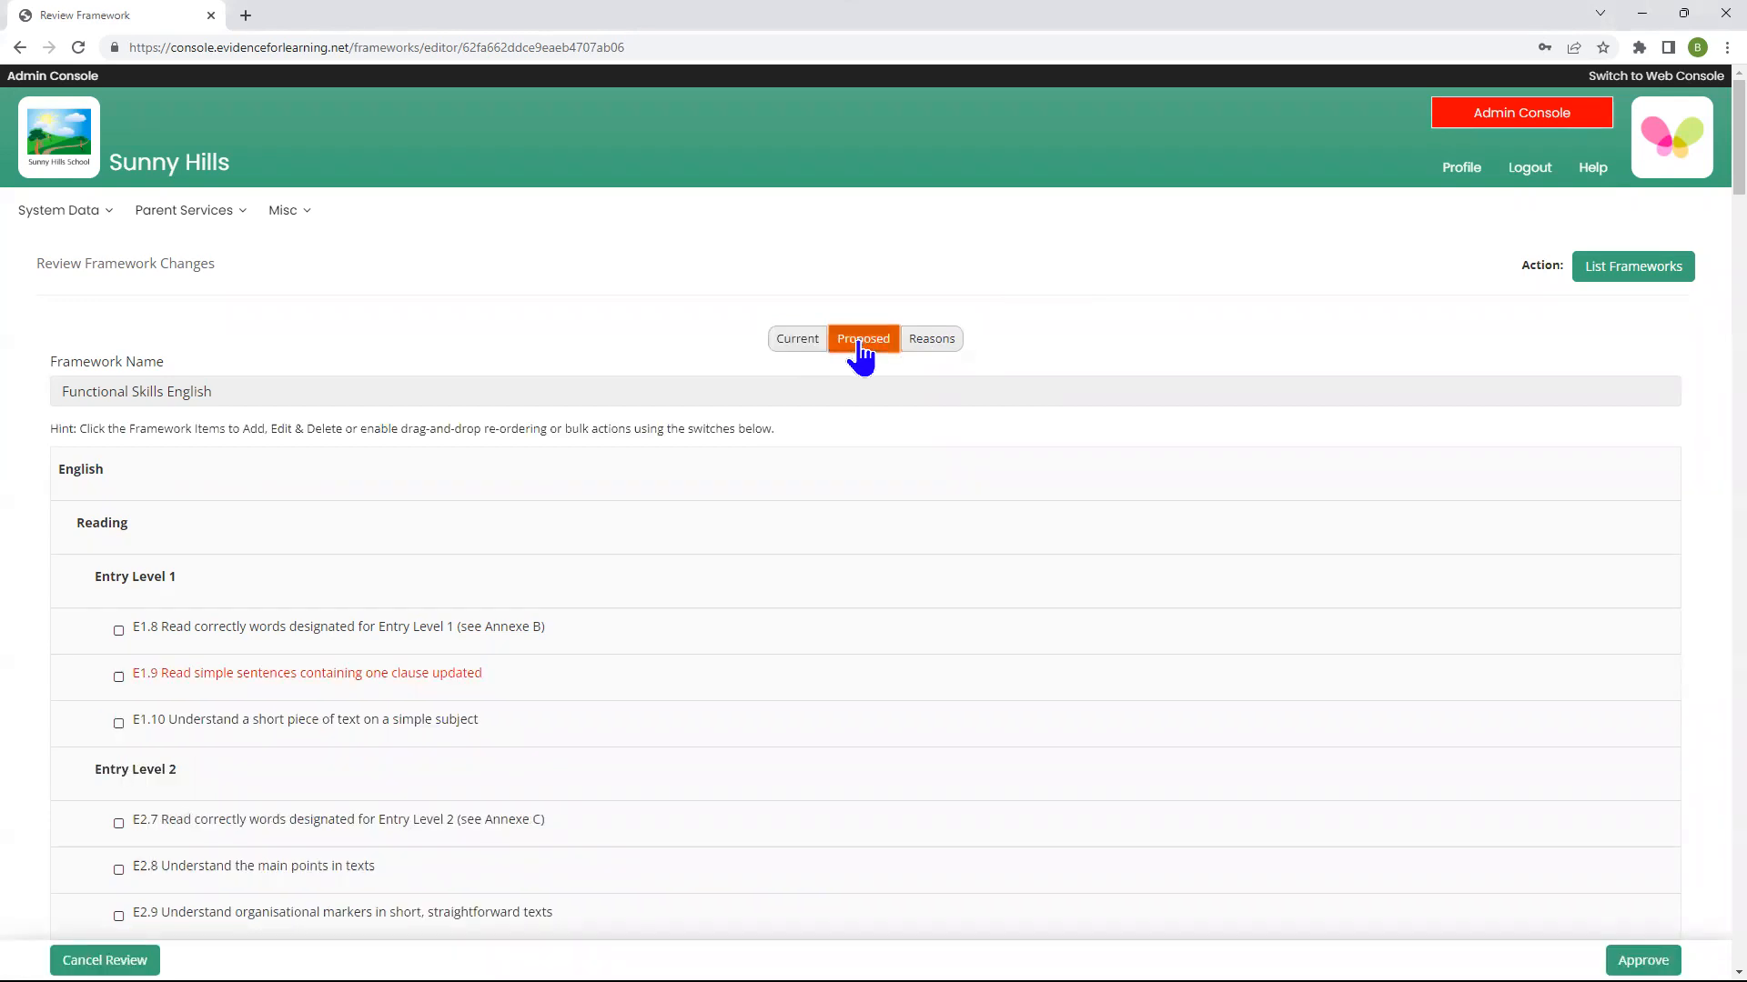
click(924, 349)
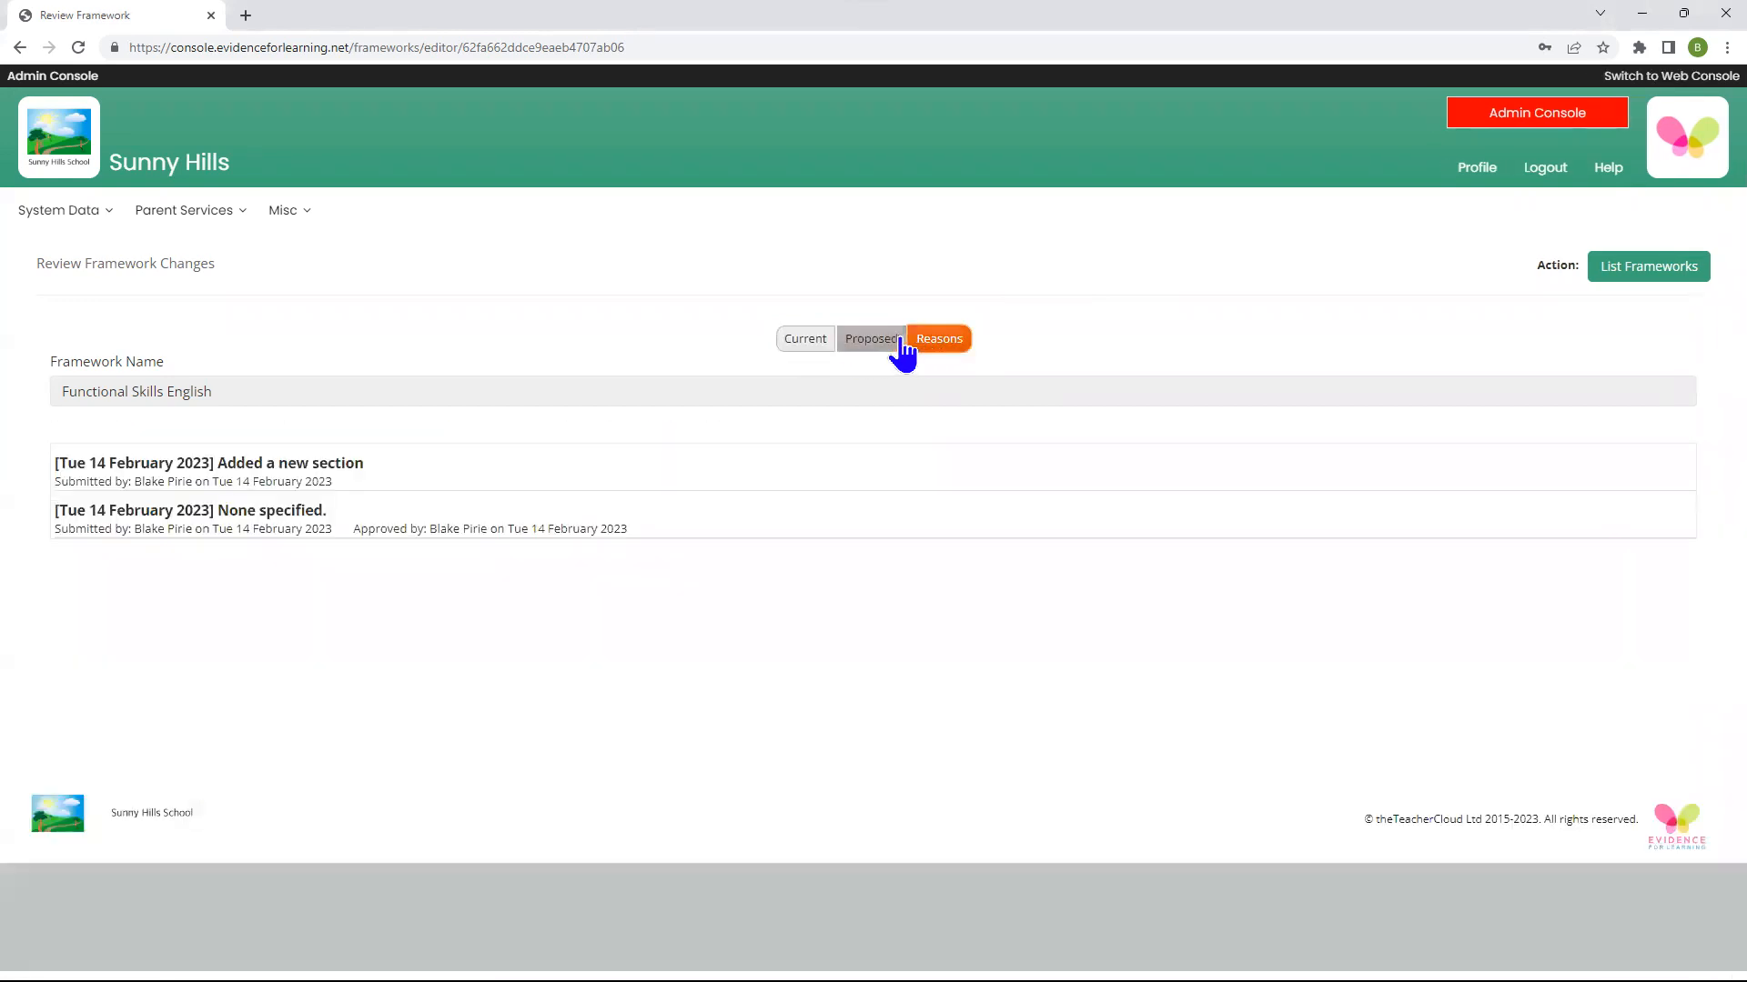
click(894, 352)
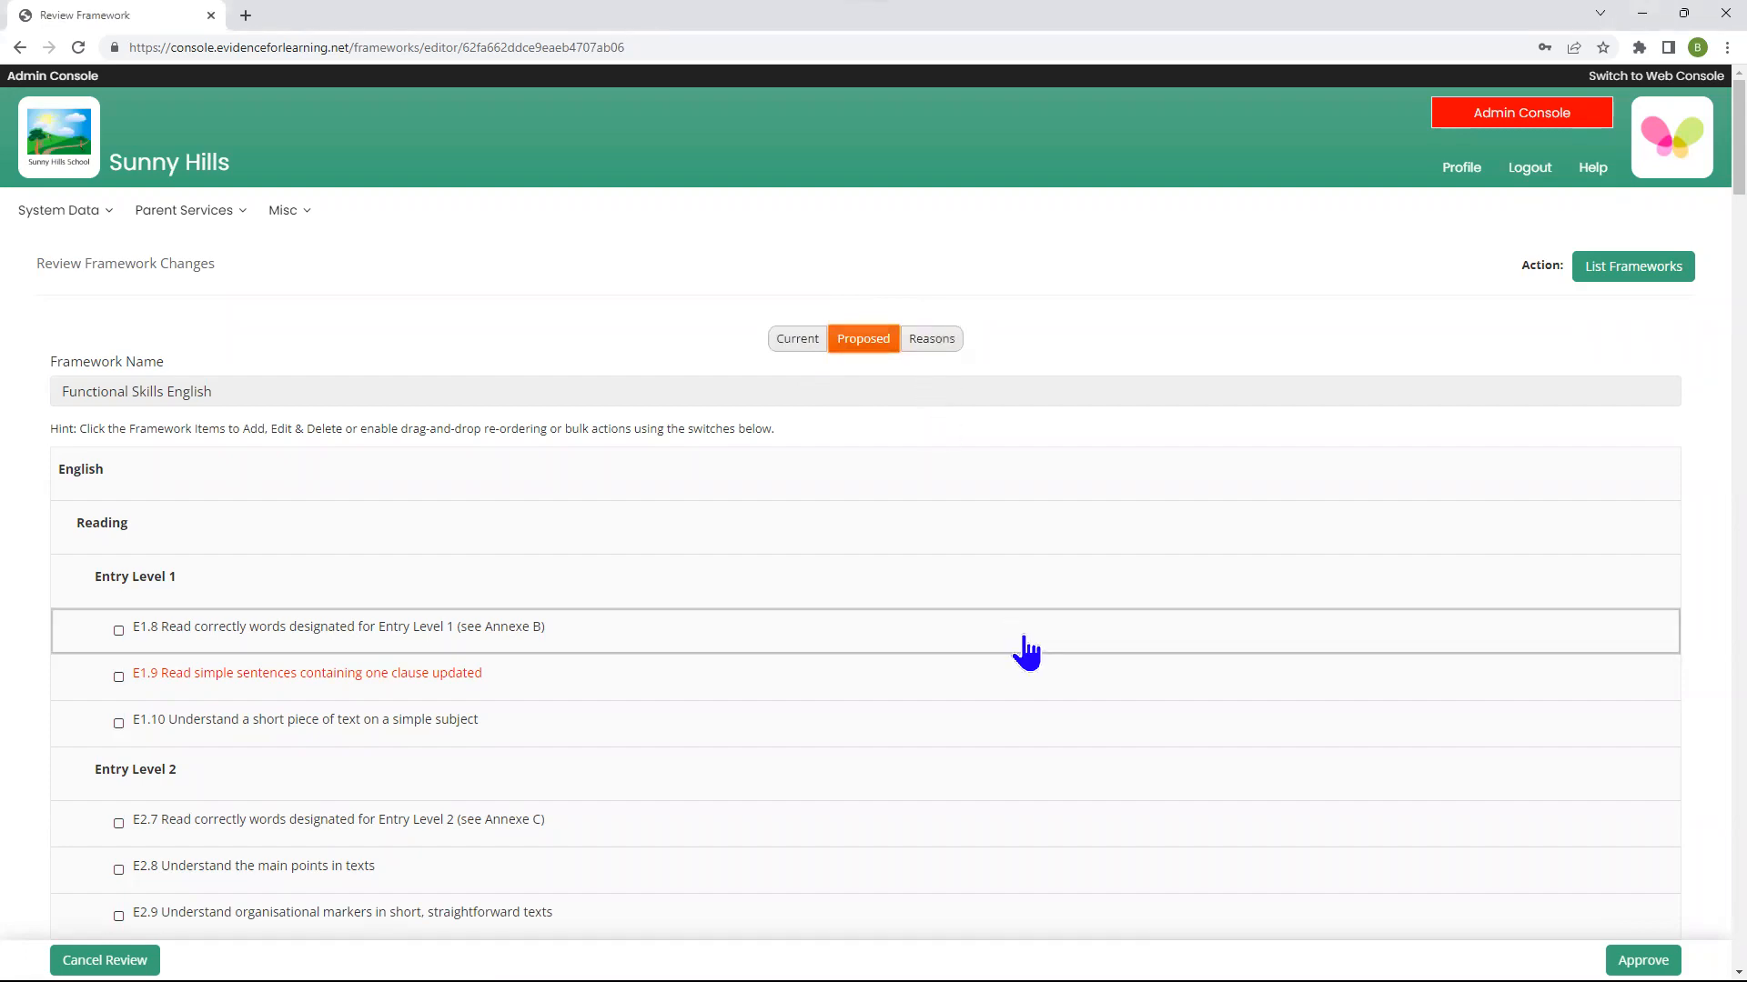
scroll(1695, 312, down, 20)
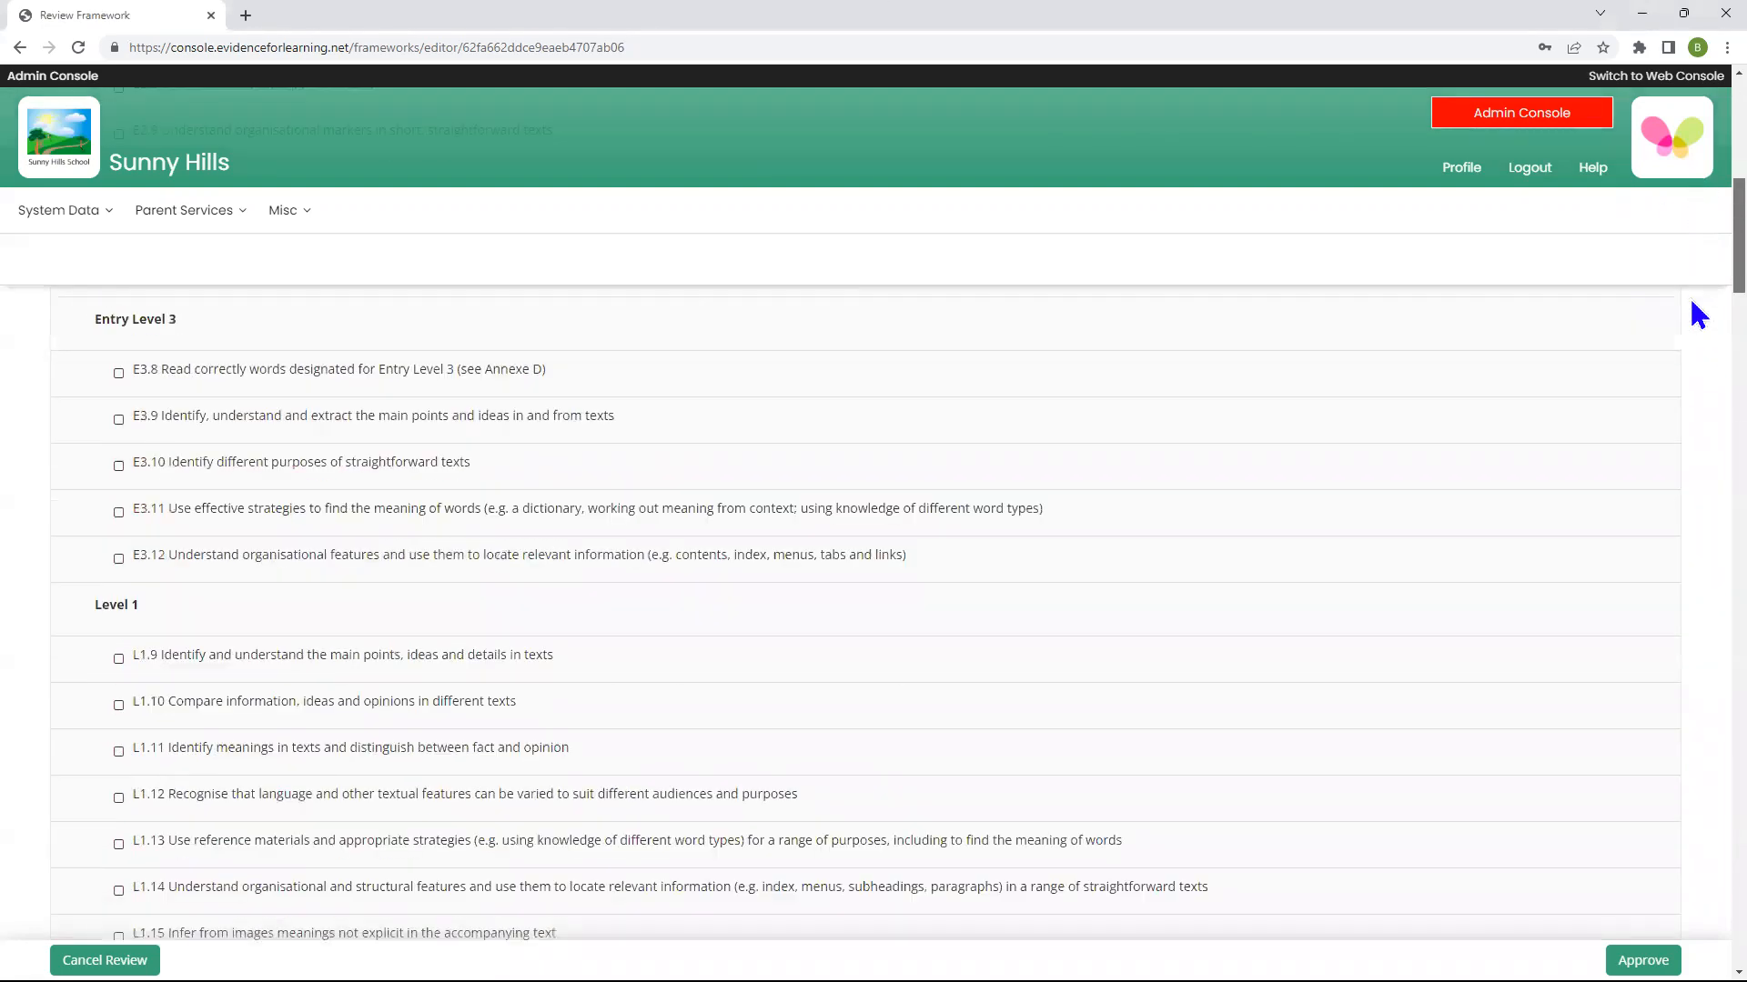
scroll(1697, 744, down, 20)
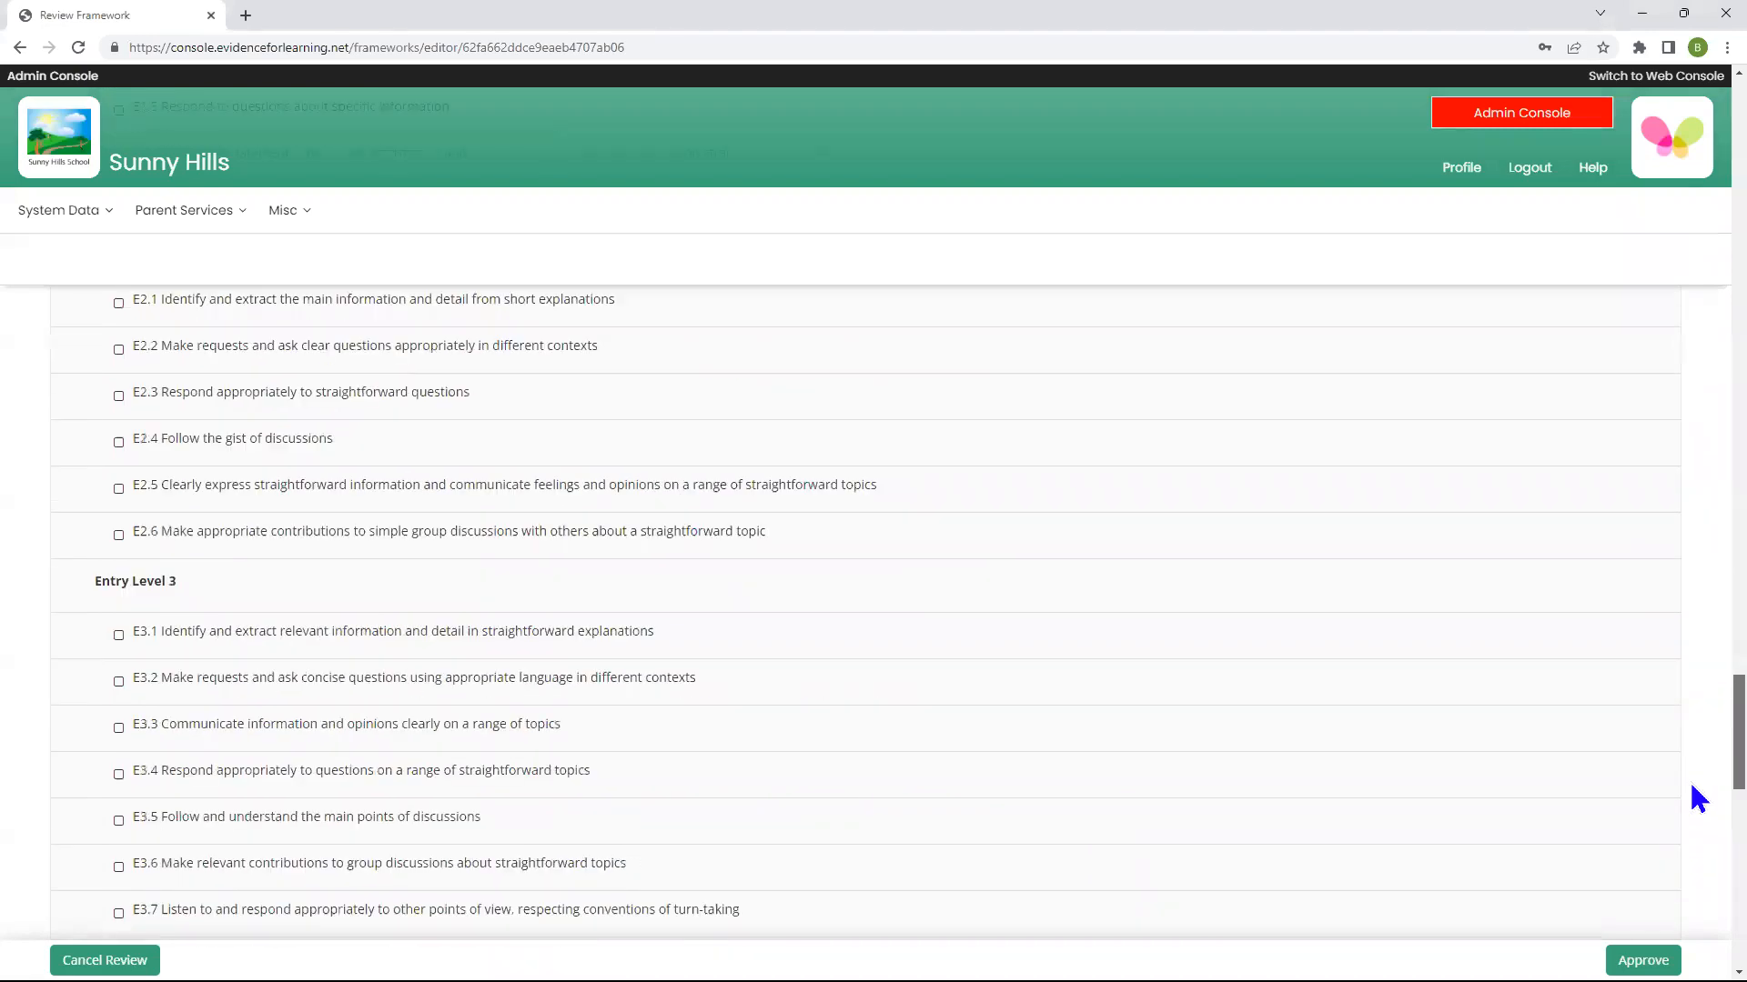
scroll(1694, 906, down, 5)
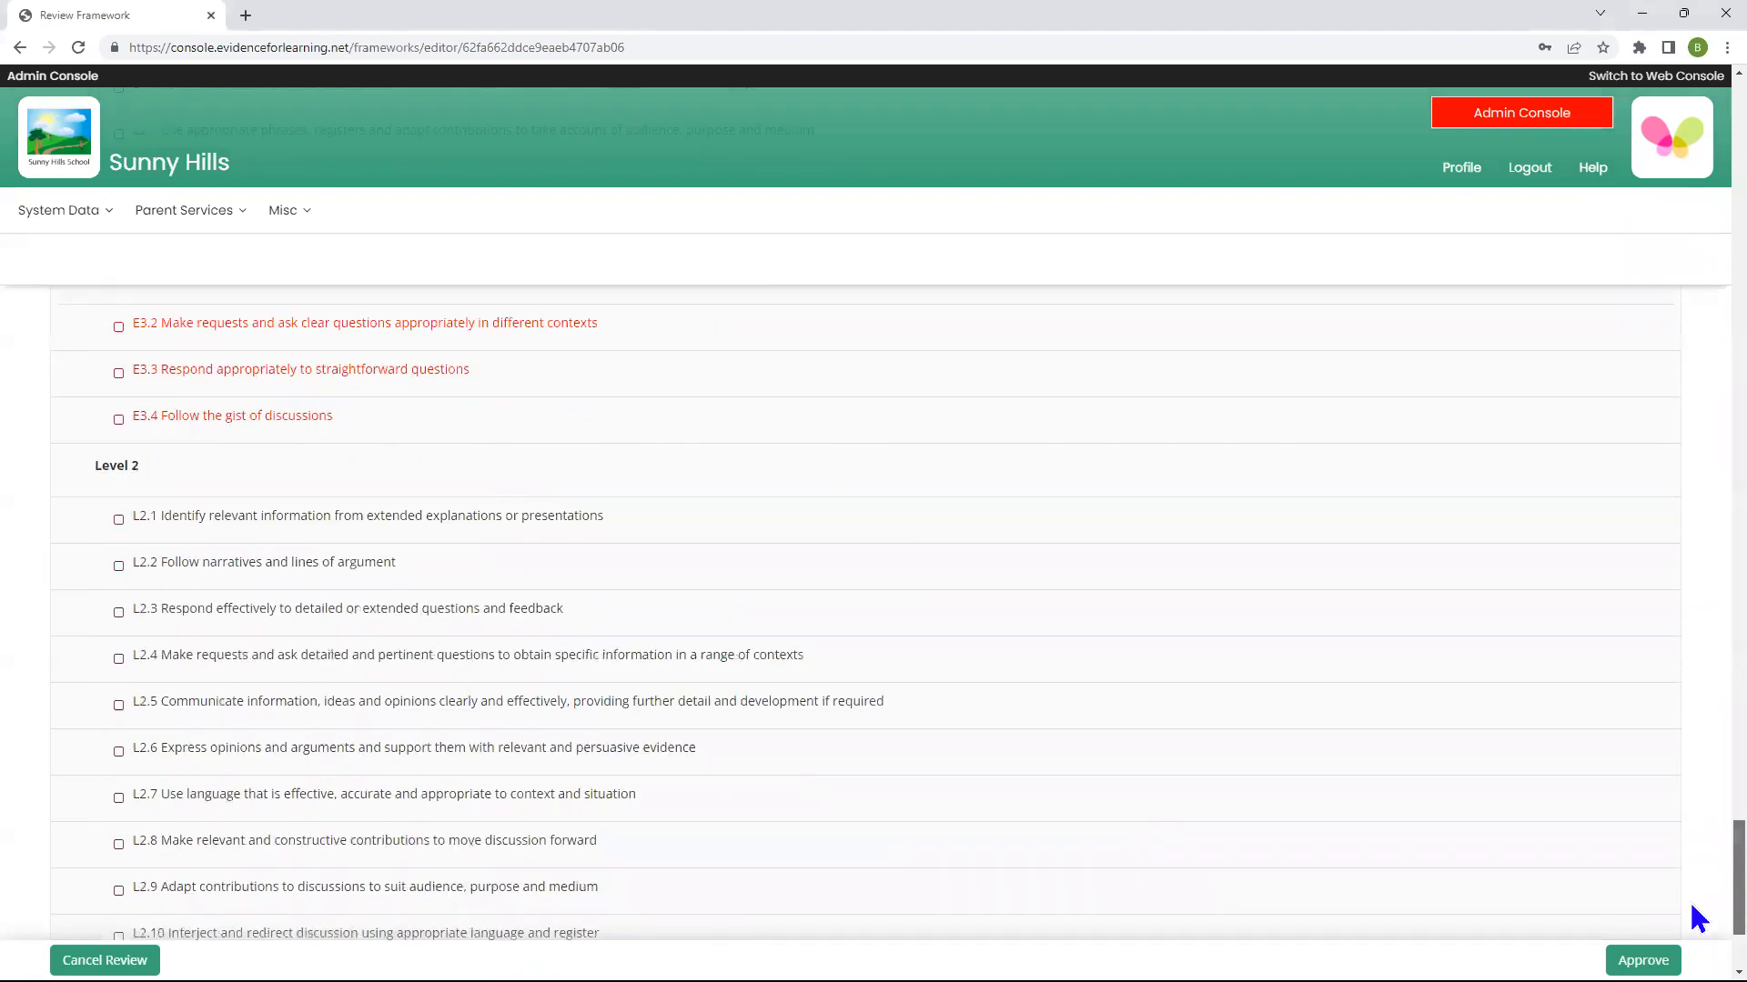
scroll(1692, 892, up, 15)
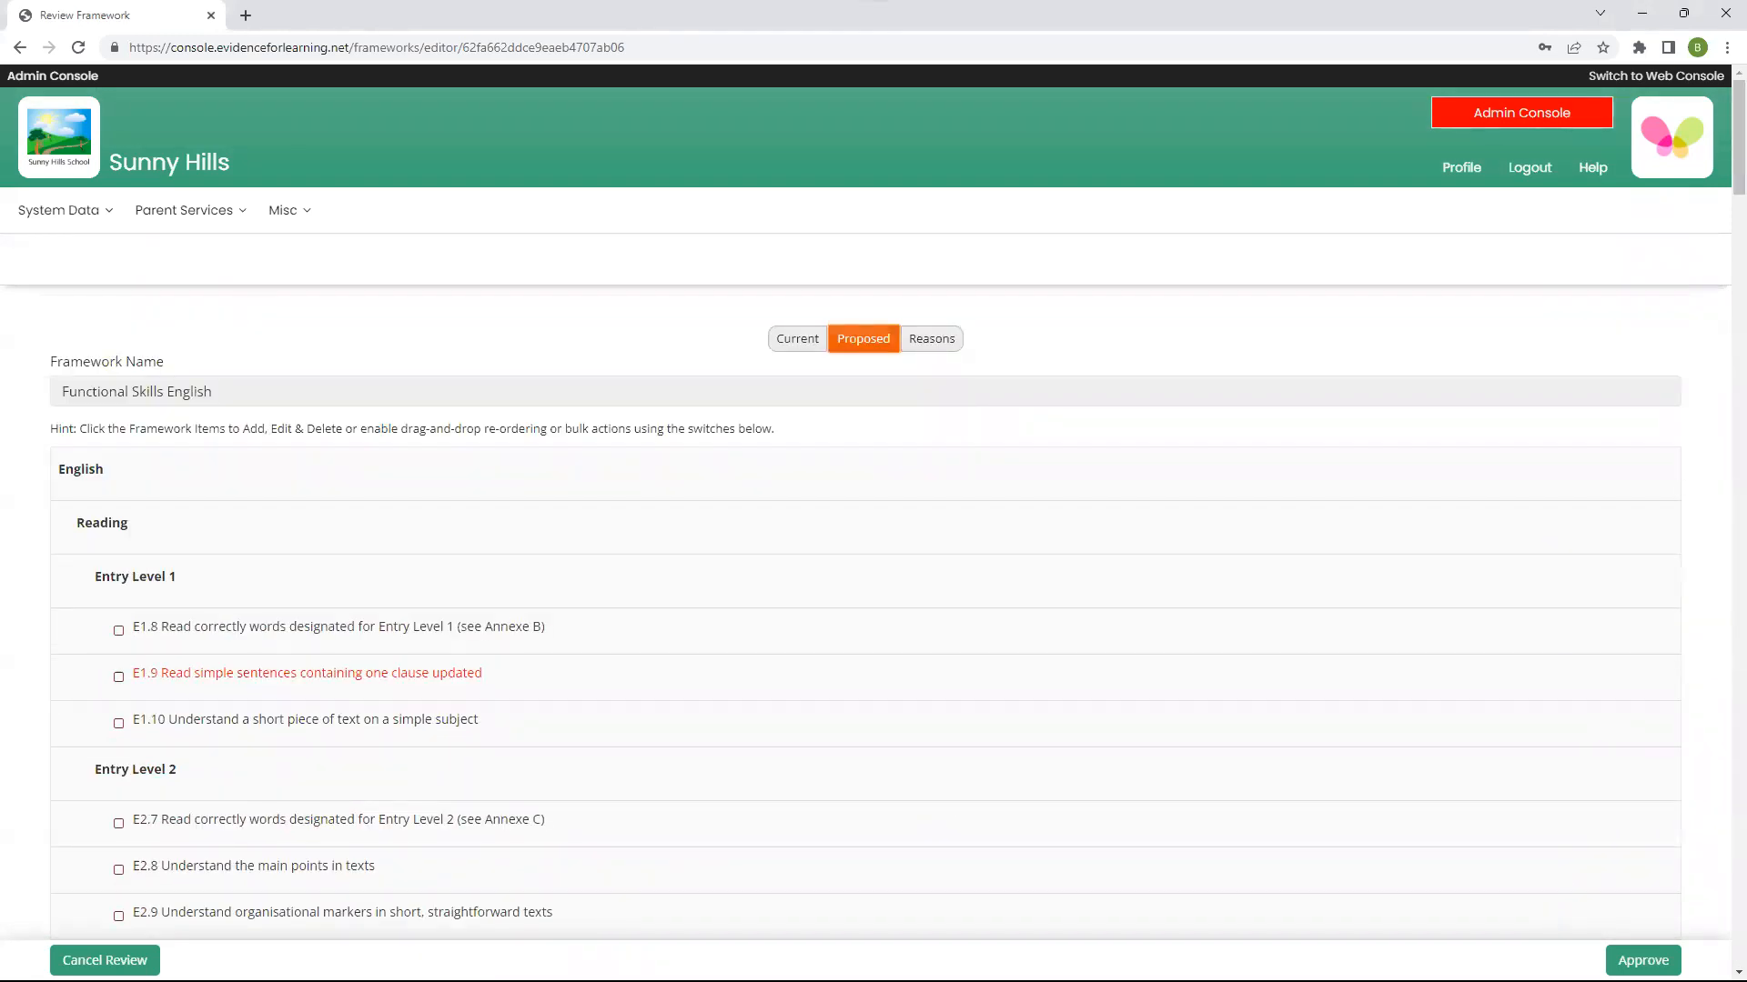
Step: Approve the framework changes by entering the username and account password, and decline updating the browser's saved password
click(1642, 961)
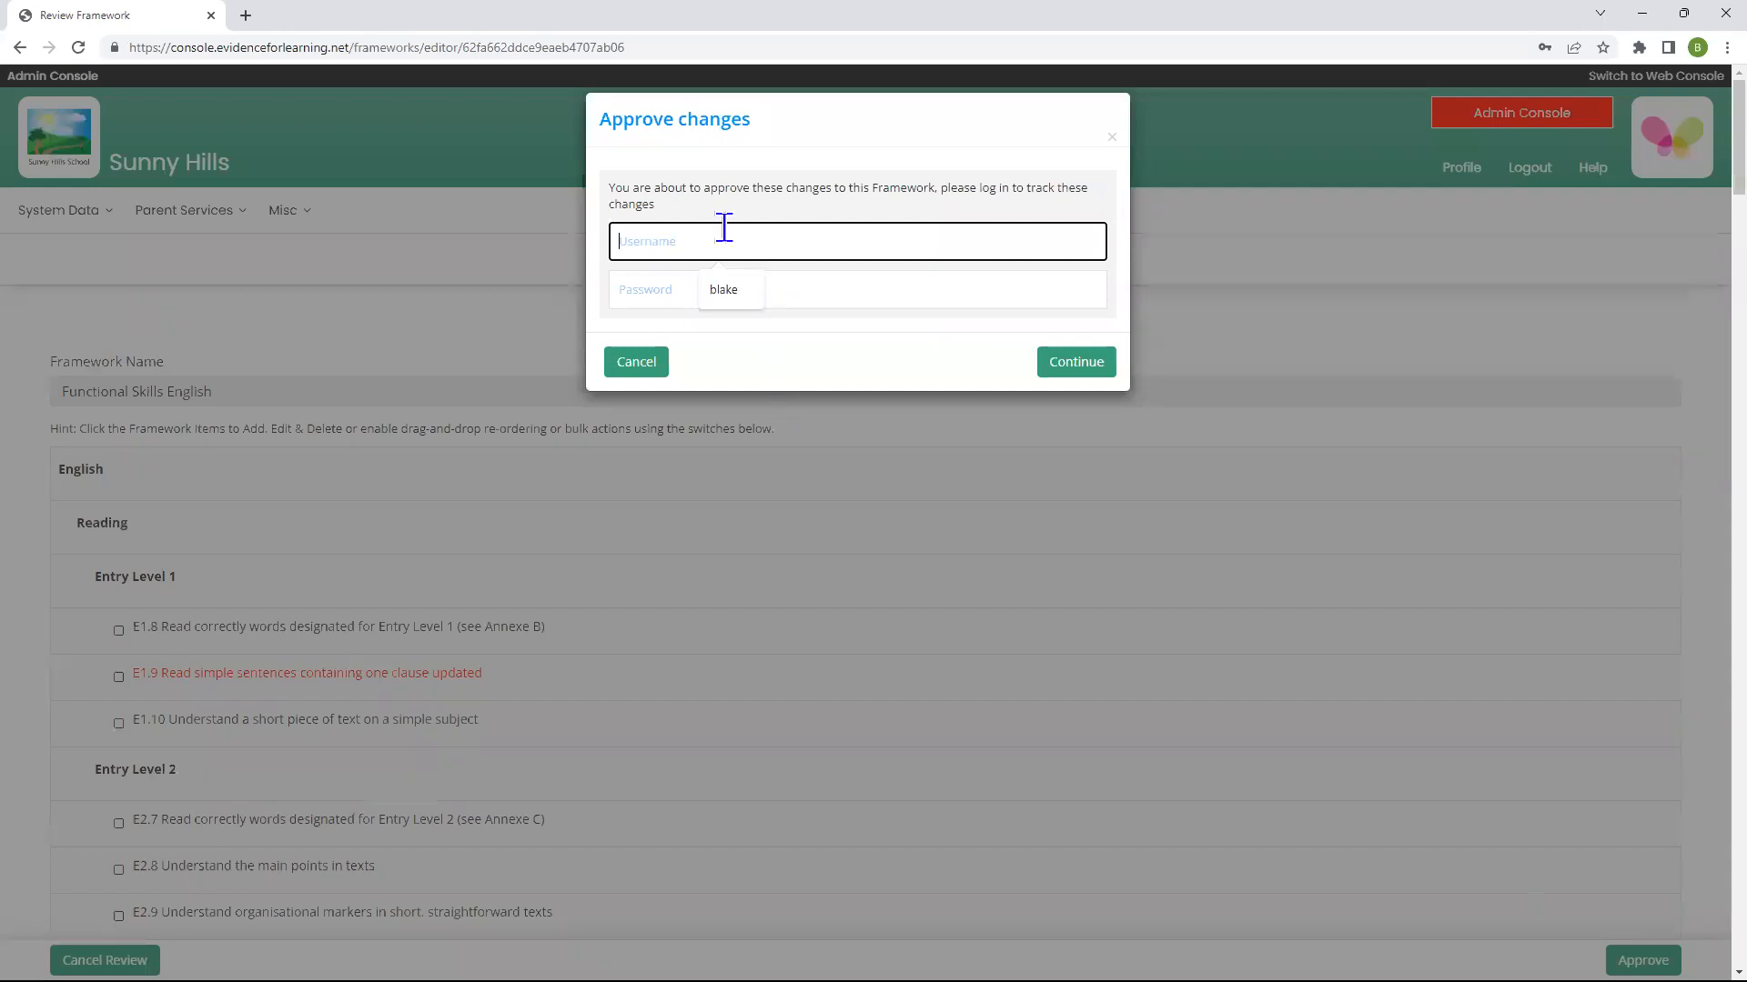
text(blake)
click(684, 287)
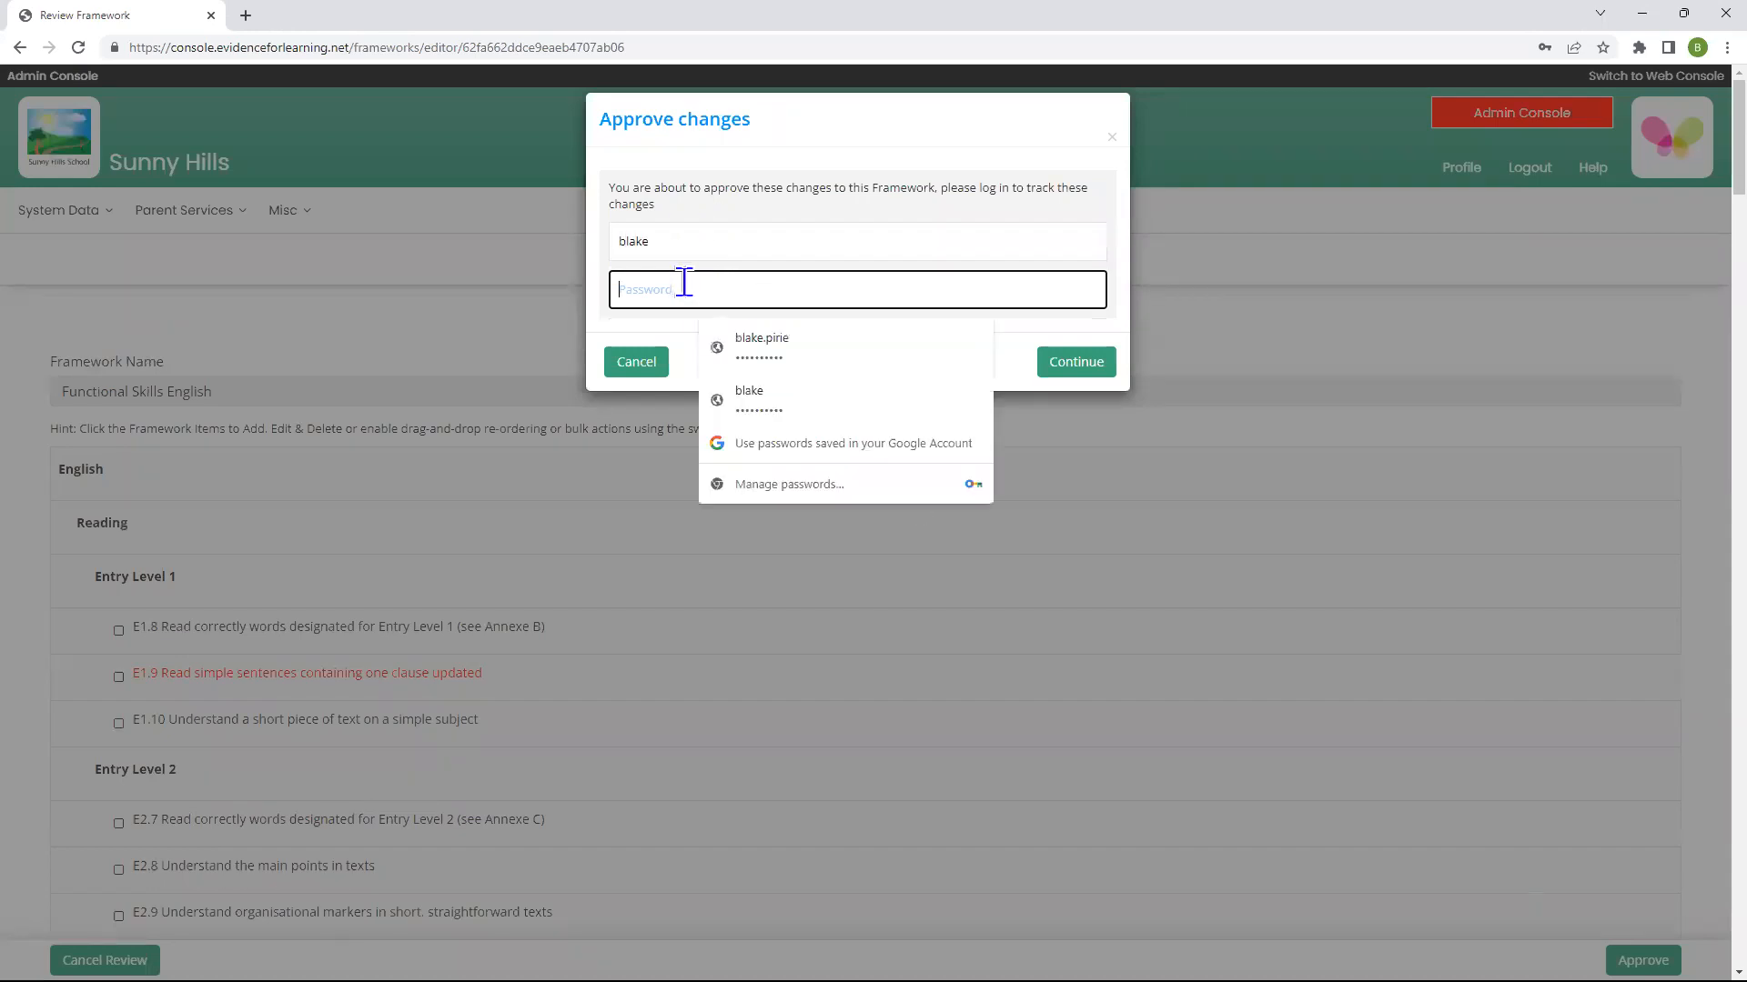
text(****)
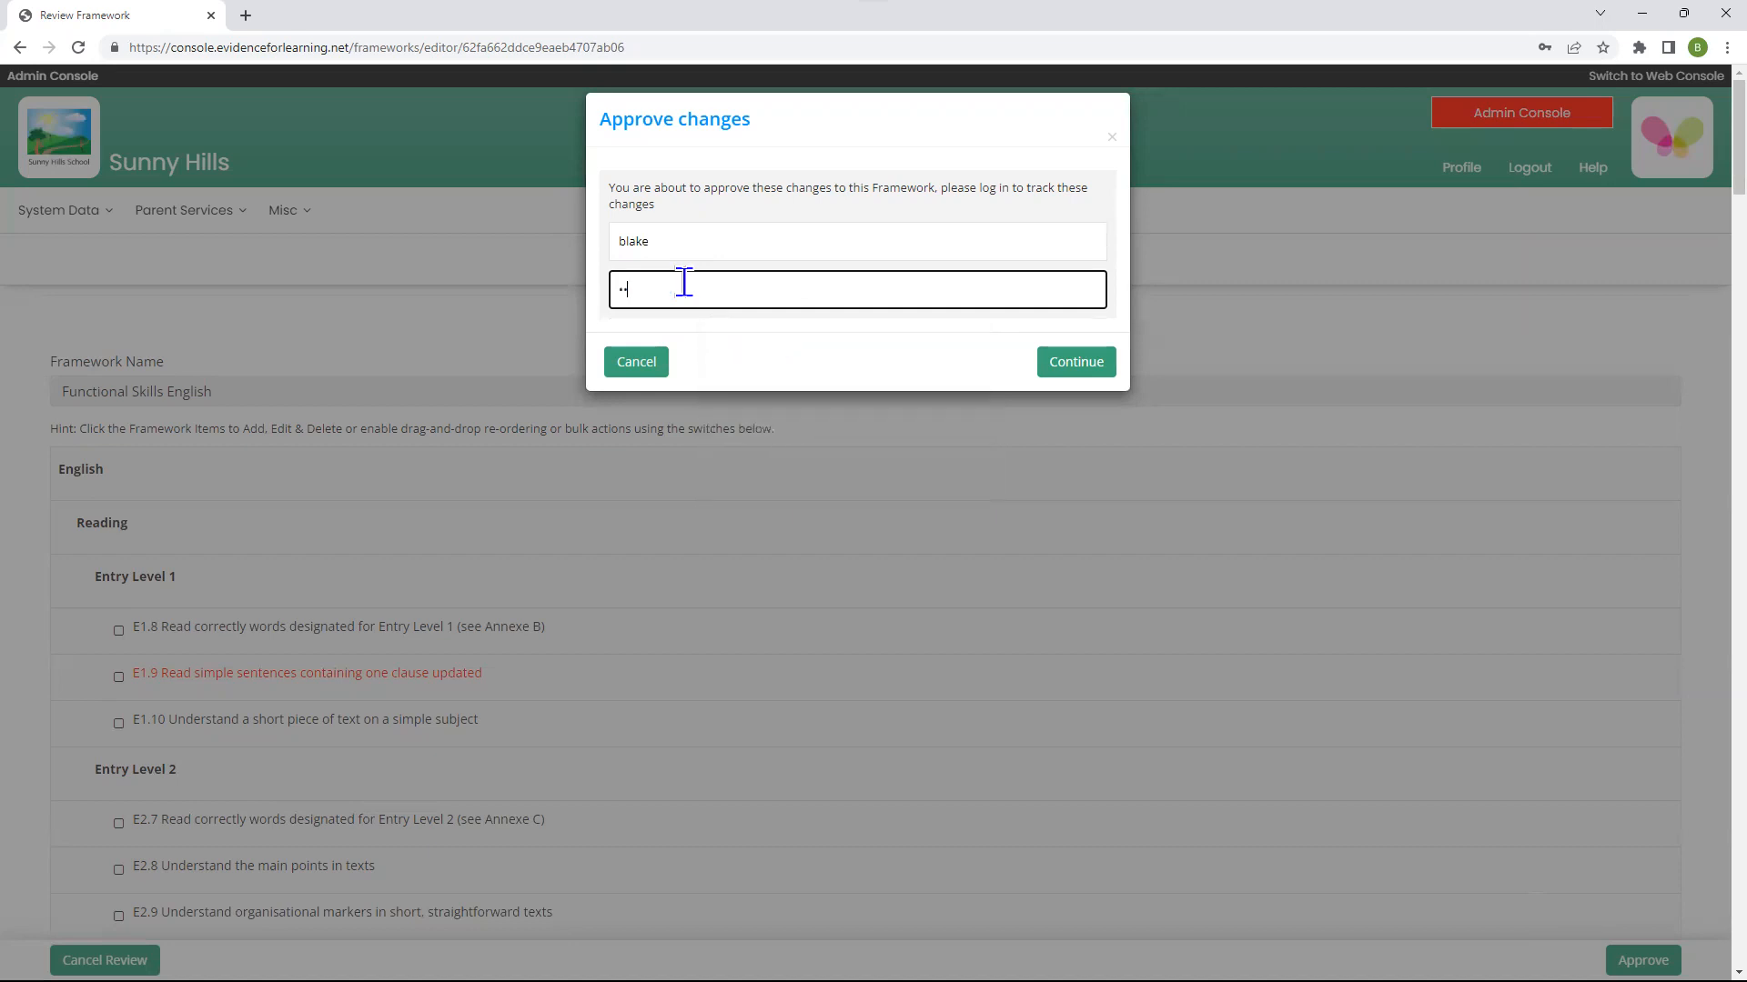
text(*)
click(1097, 373)
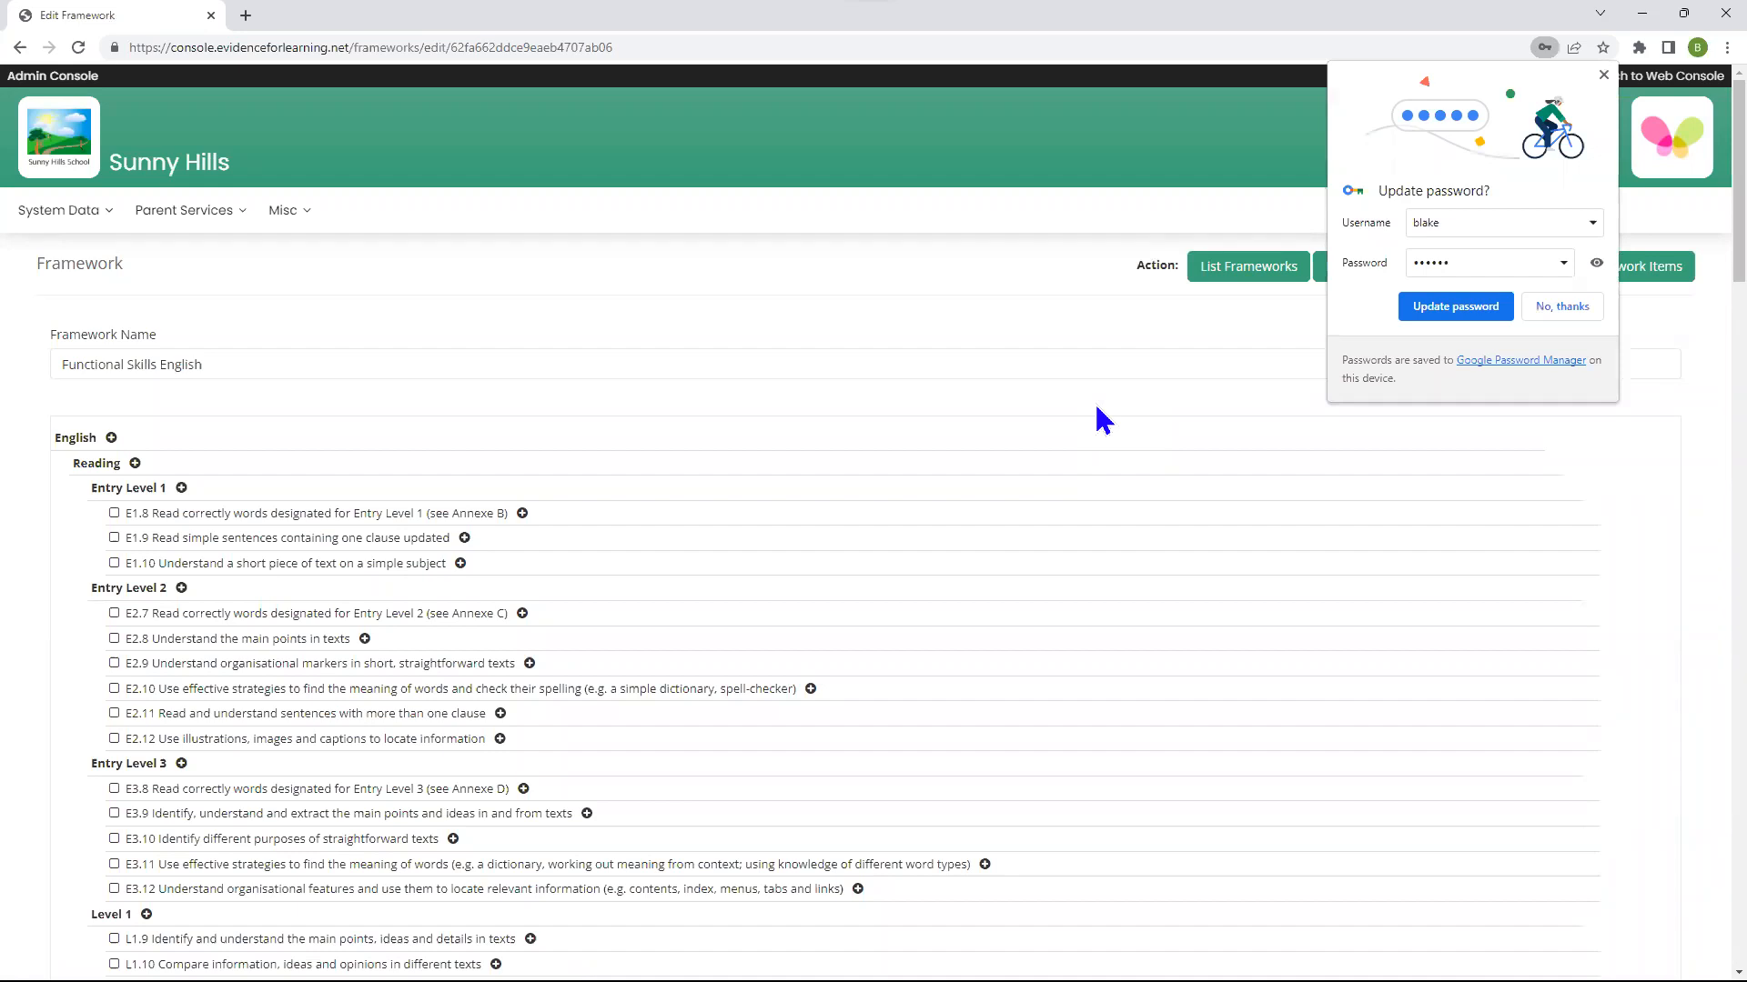
click(1572, 308)
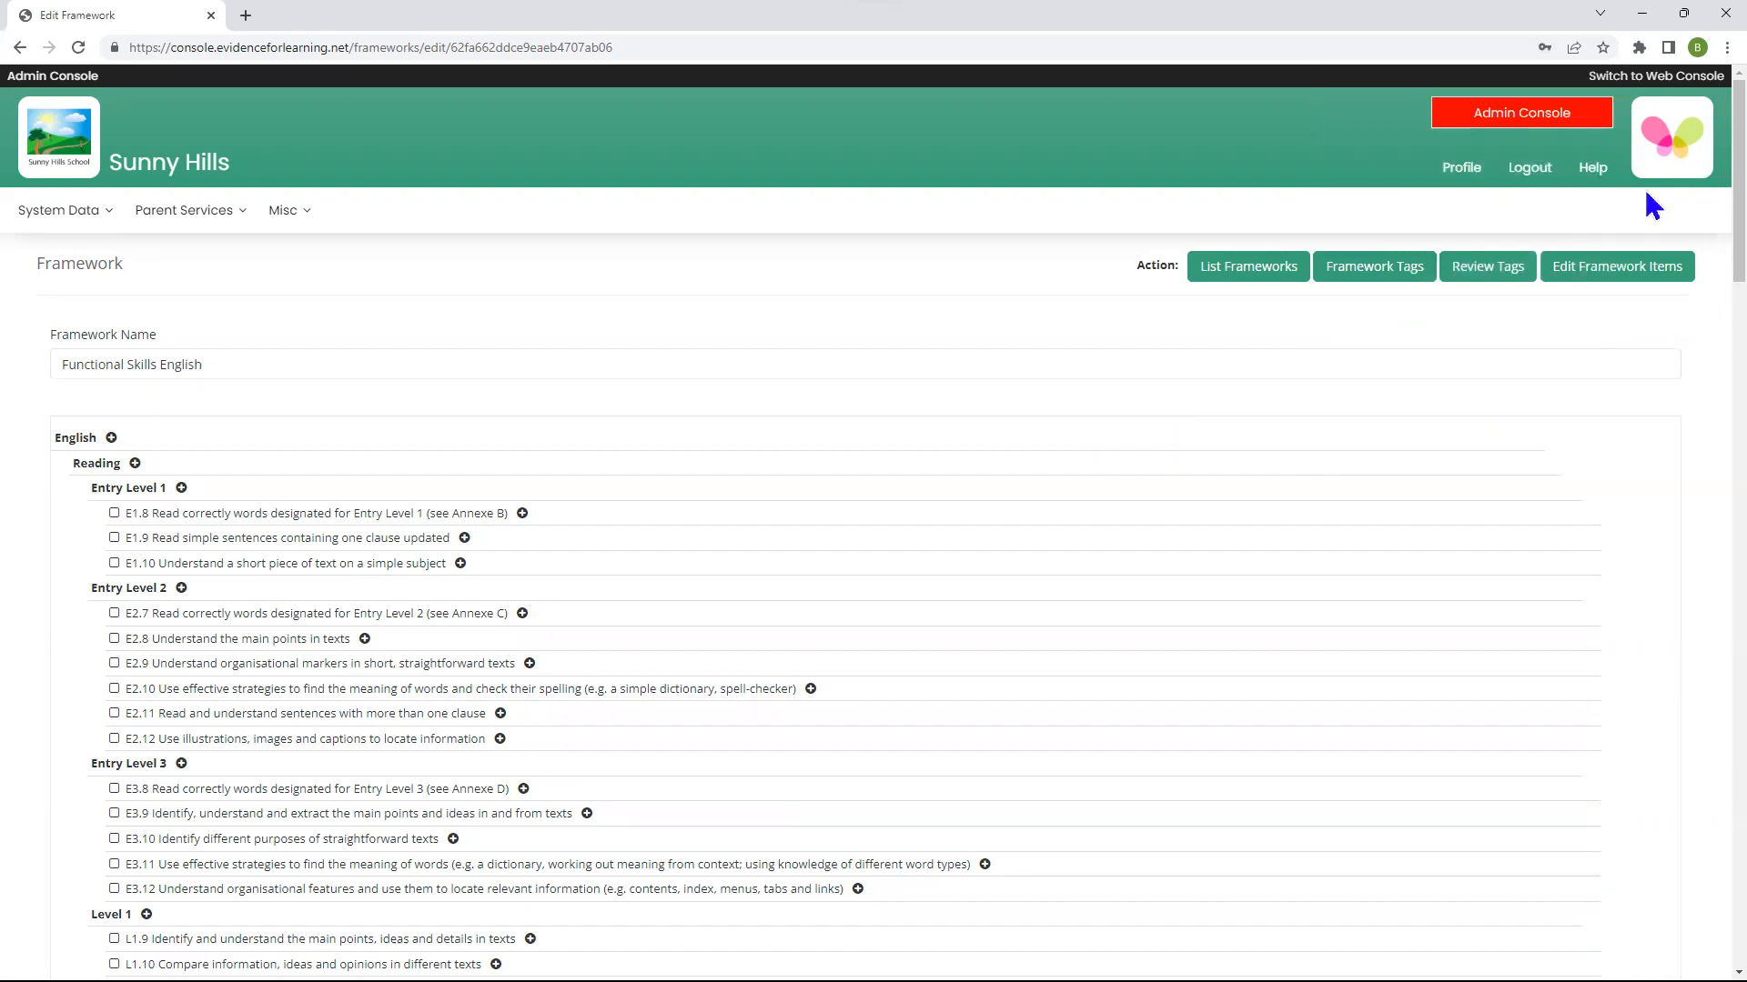
Step: Look through the approved framework down to the Level 1B section under Speaking, Listening and Communicating
scroll(1692, 194, down, 2)
scroll(1690, 222, down, 3)
scroll(777, 387, up, 4)
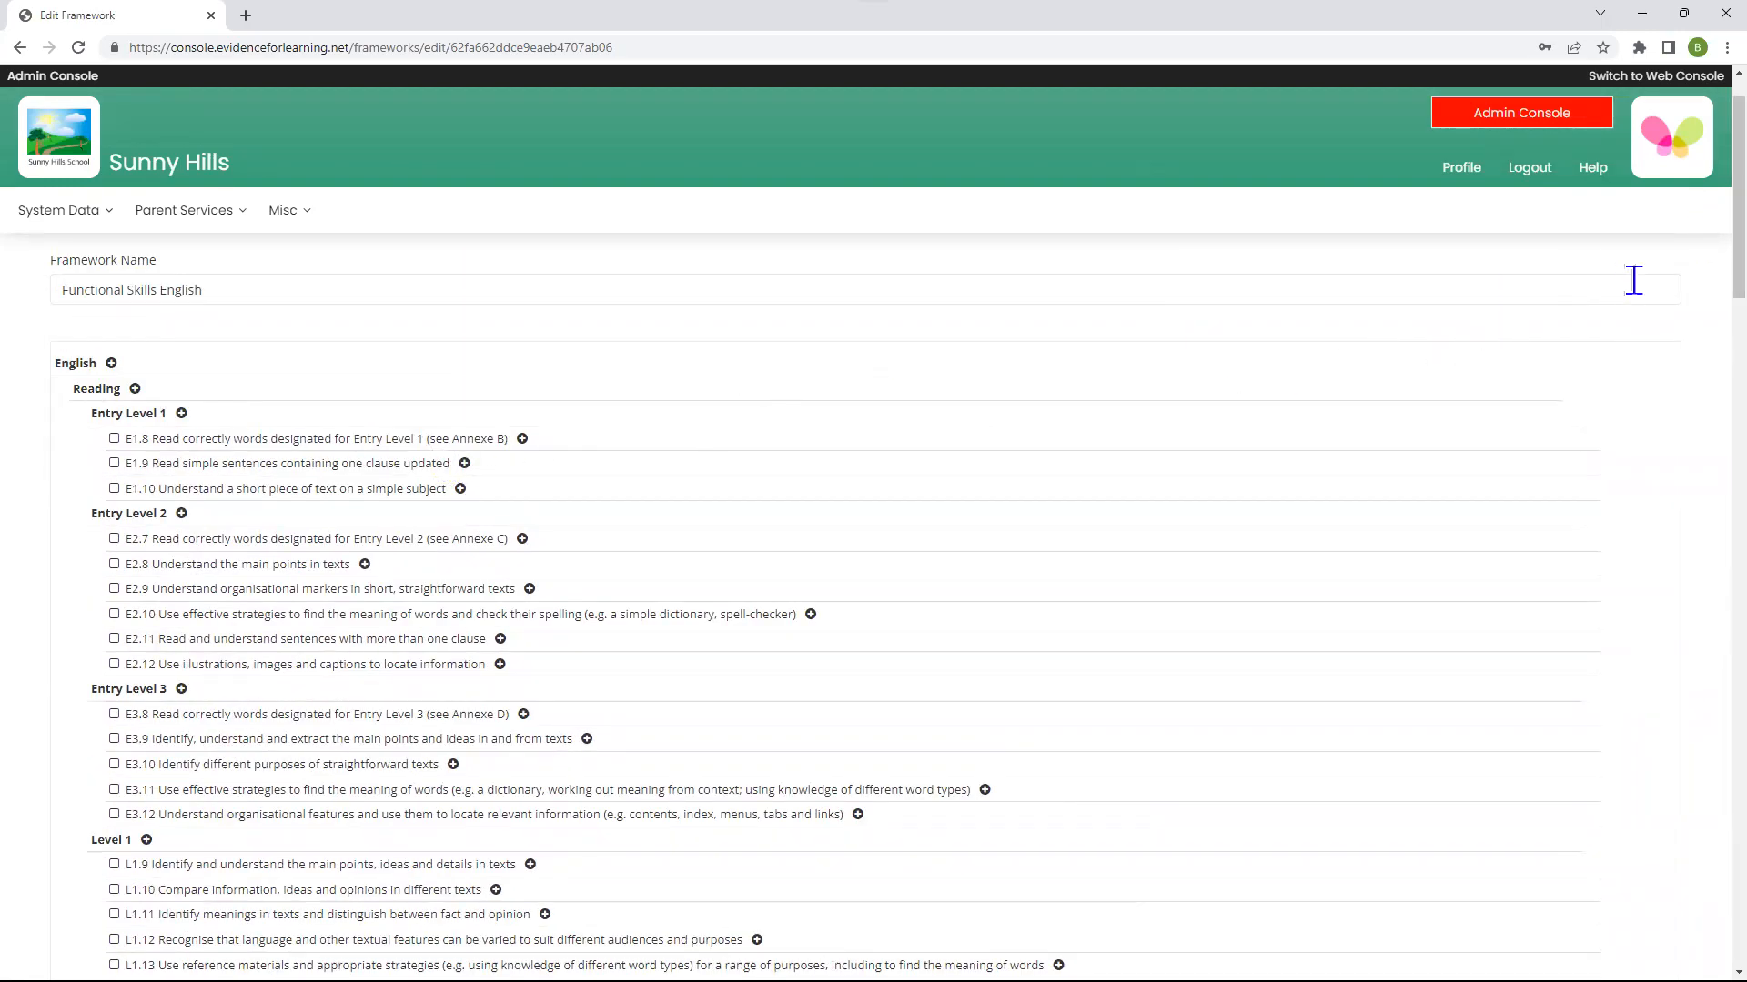
scroll(1695, 364, down, 3)
scroll(1699, 546, down, 10)
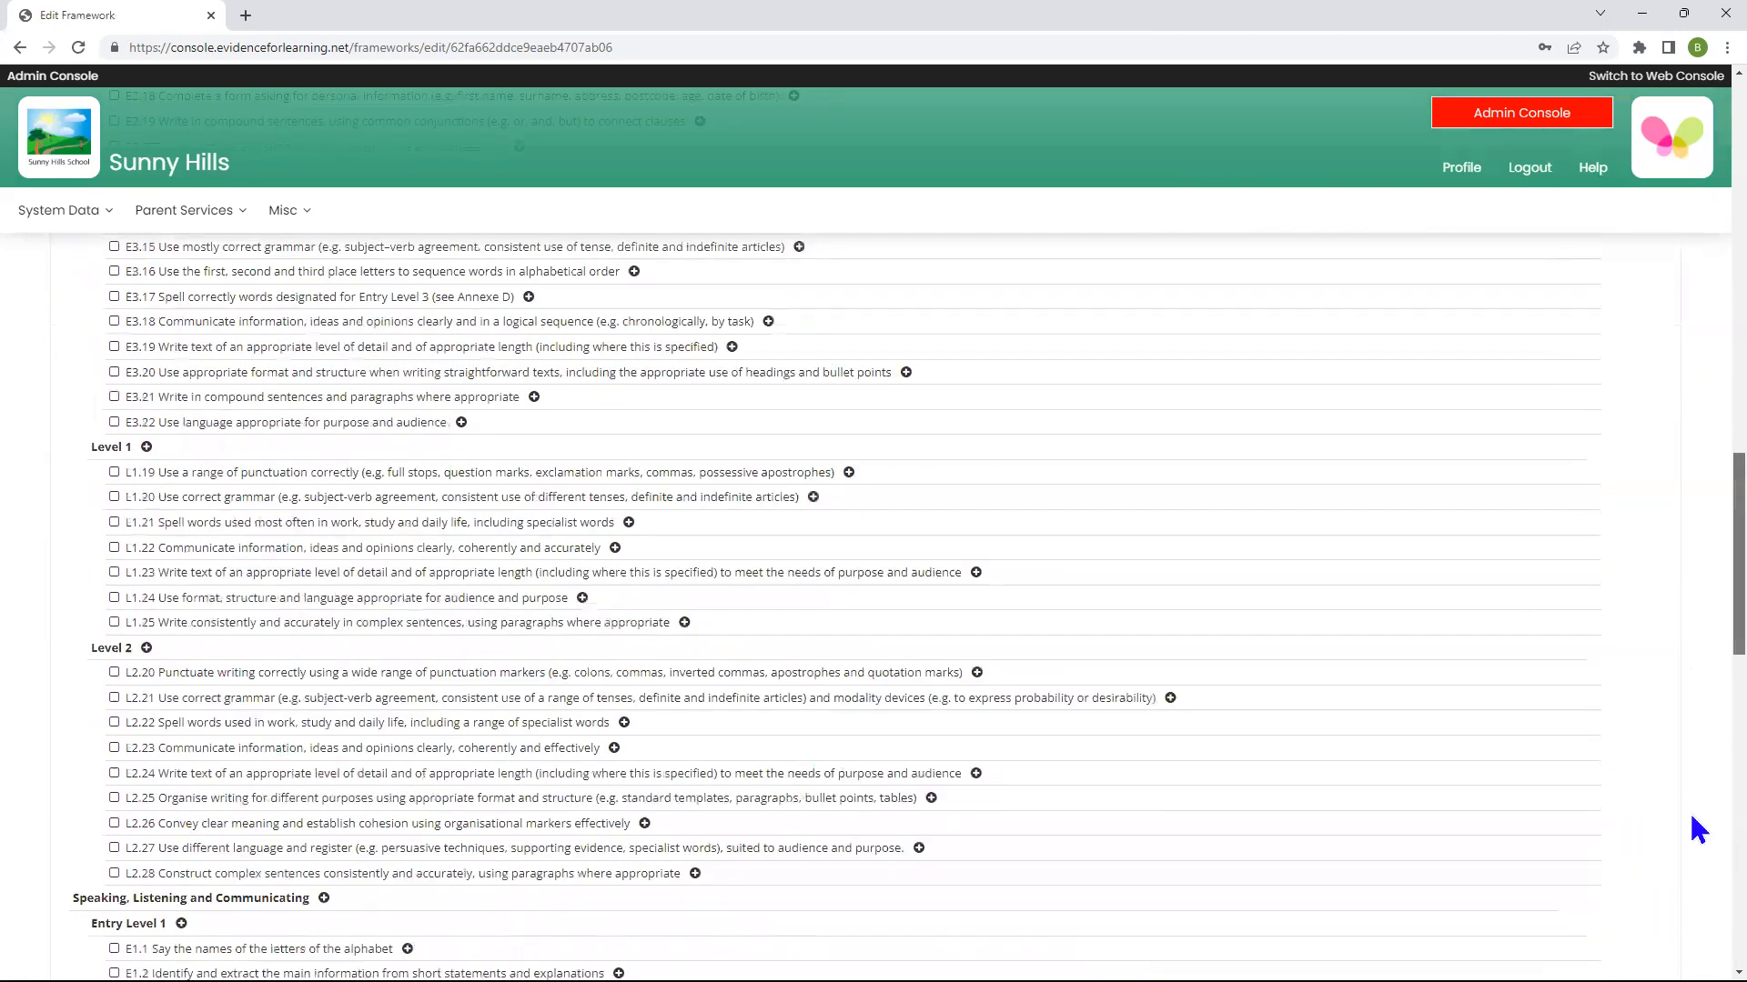
scroll(1700, 819, down, 10)
drag(1692, 861, 1692, 890)
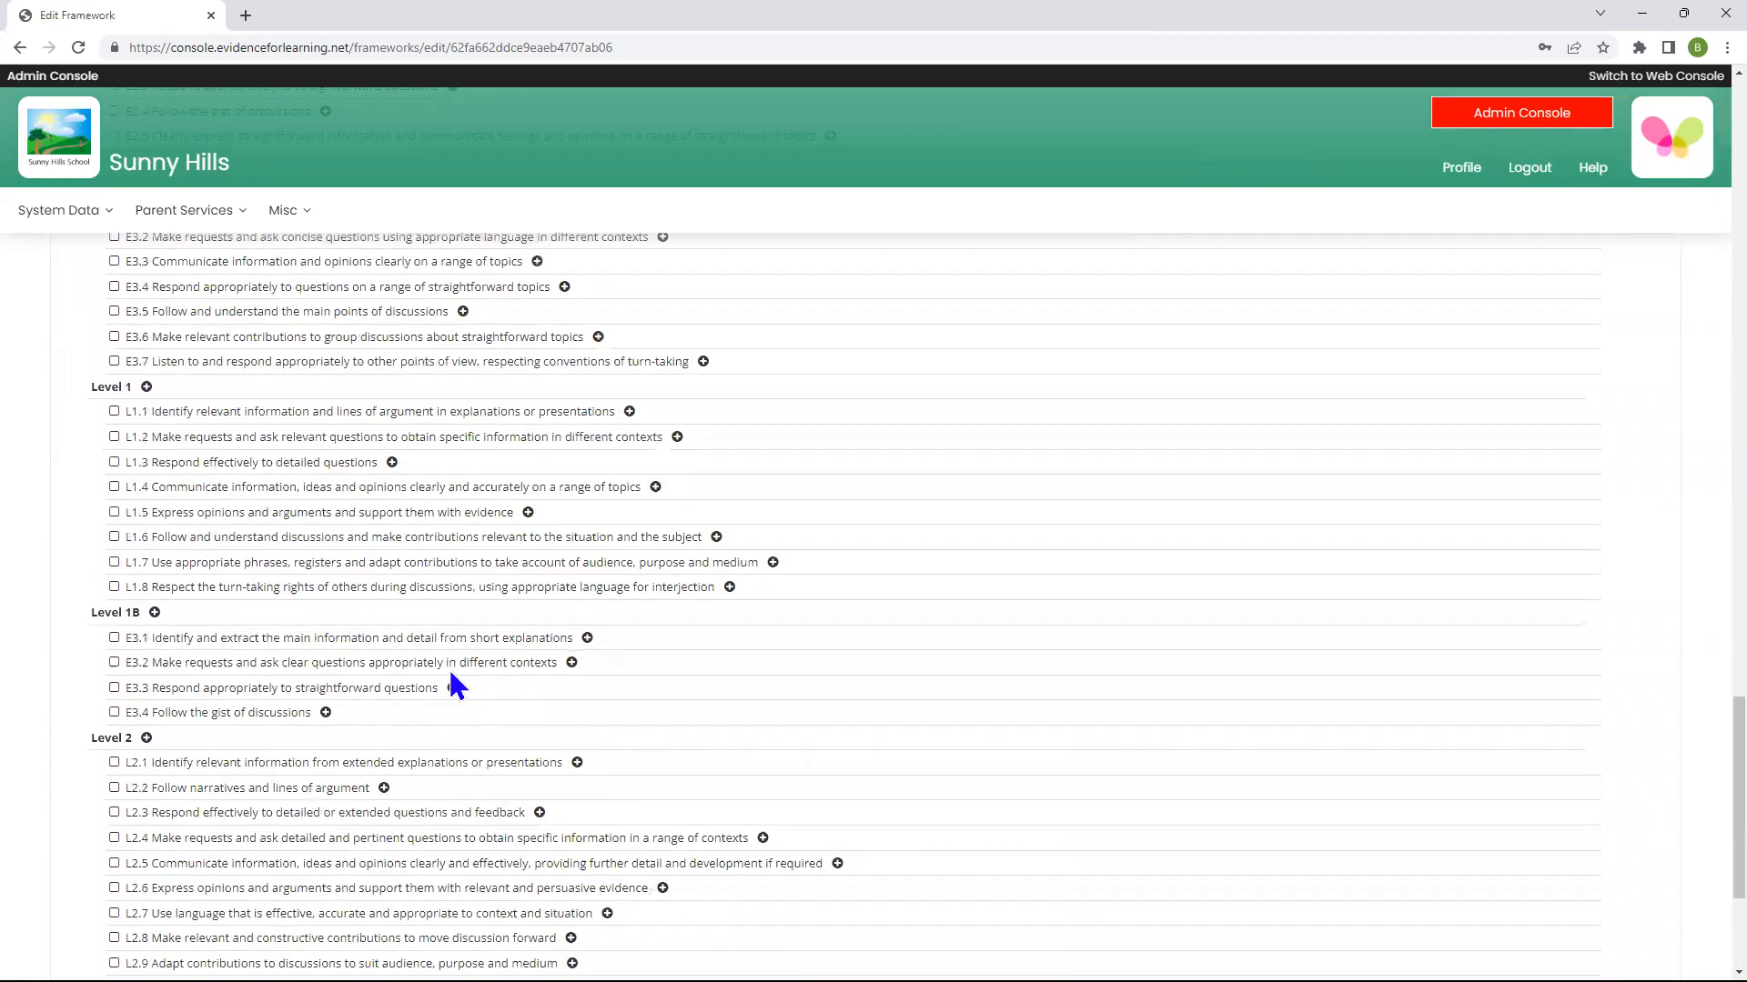